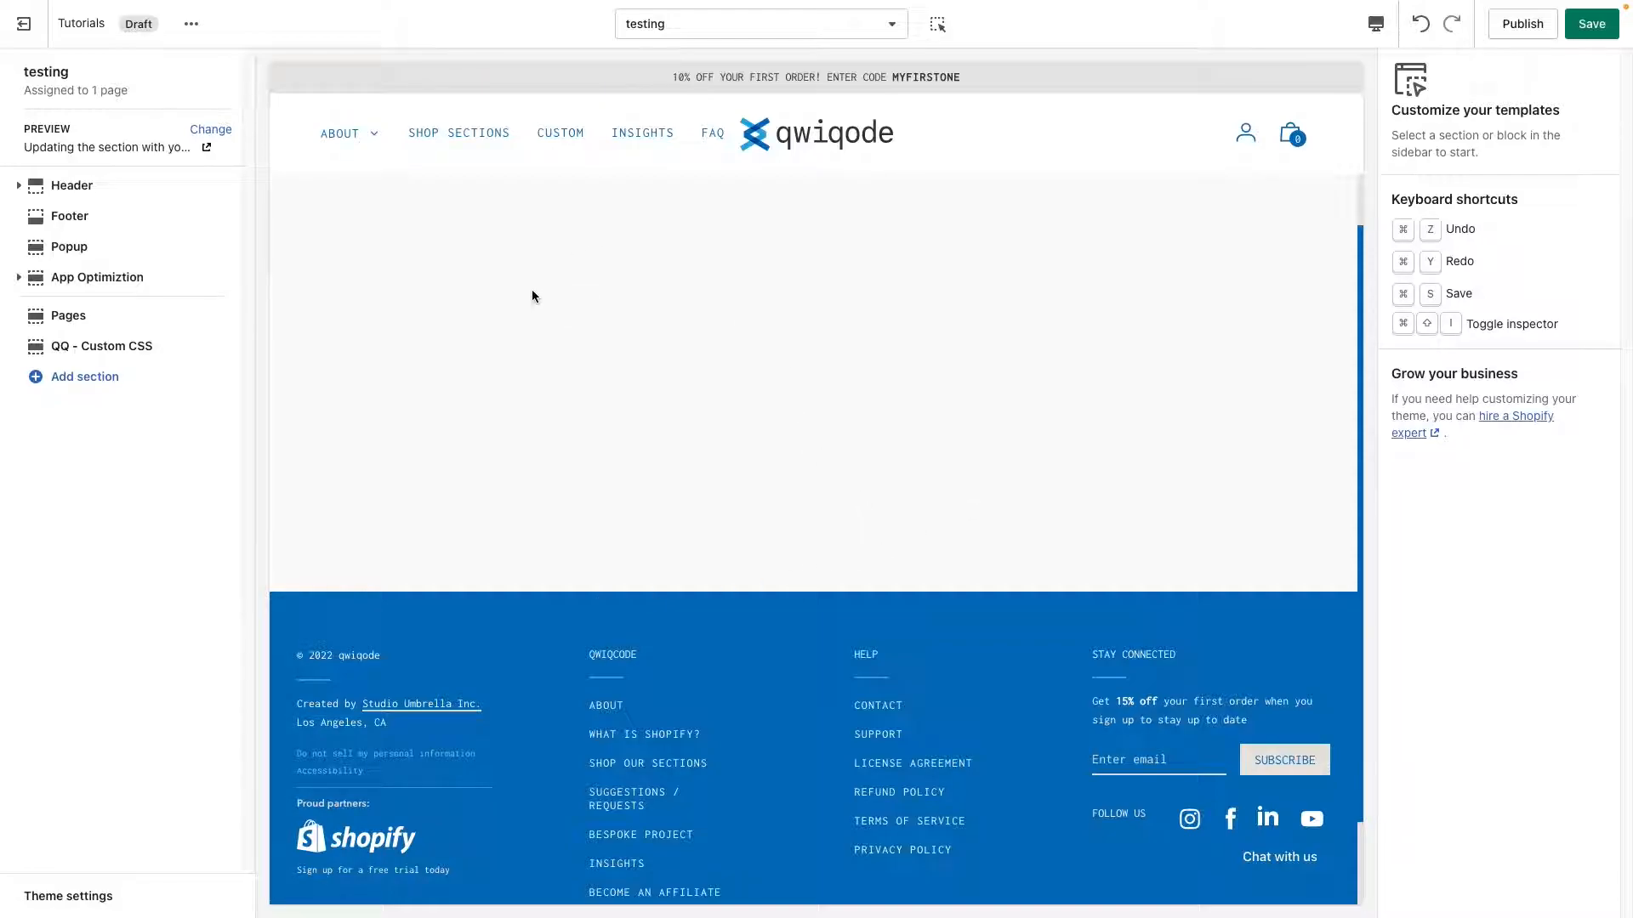
# Search the available sections for "text" and add the QQ - Text & Image Links section to the testing template
pyautogui.click(123, 379)
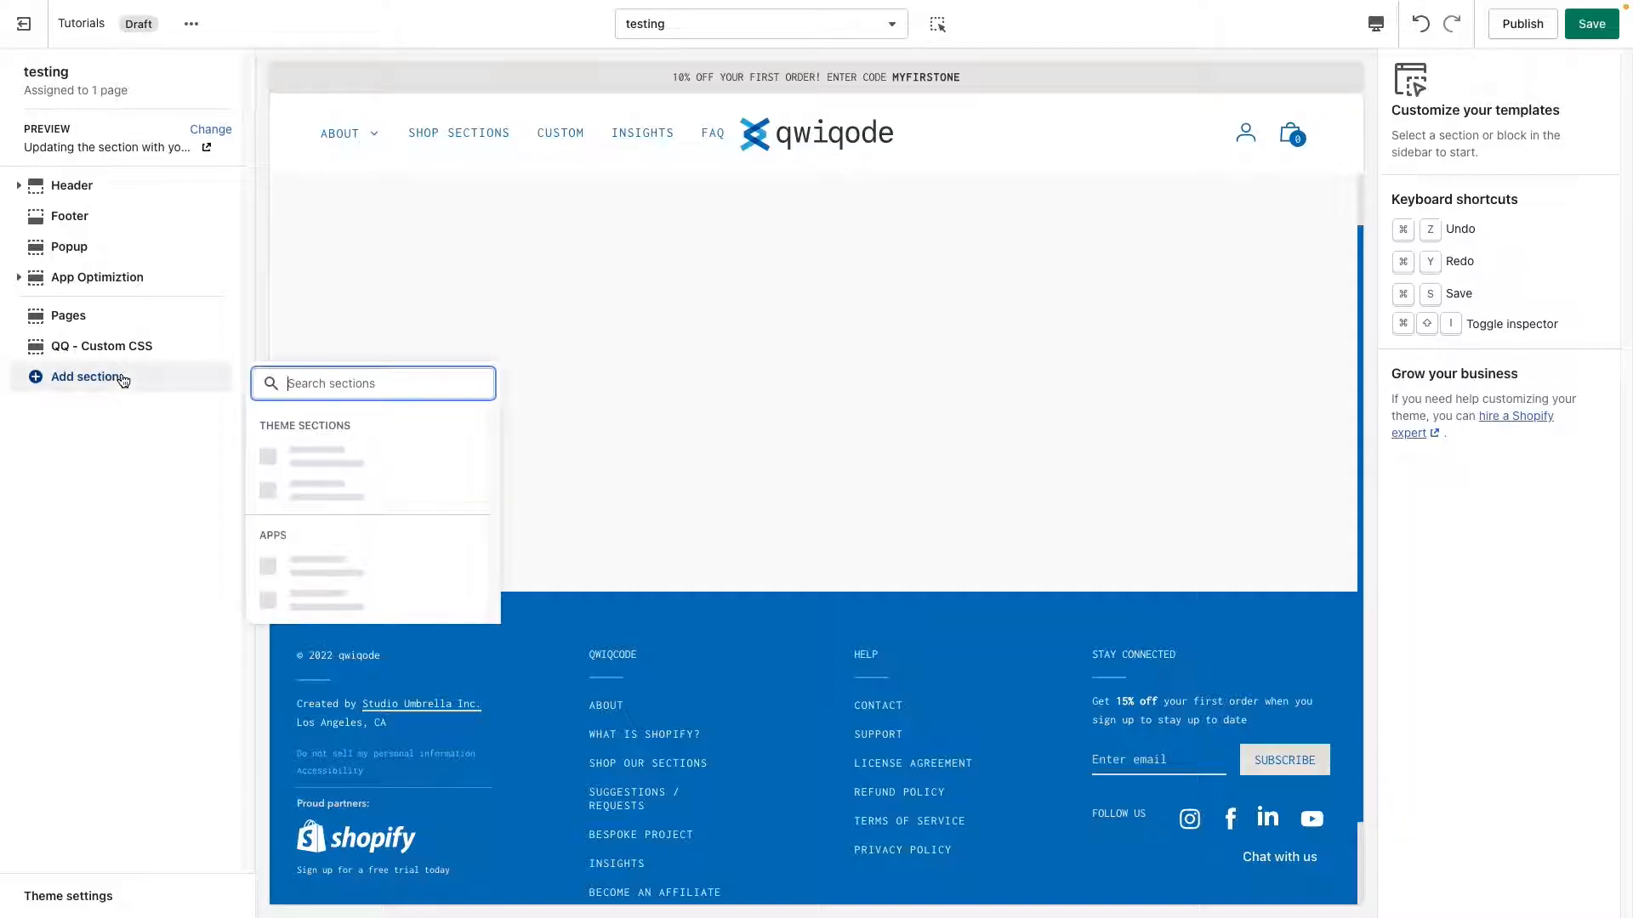
pyautogui.write('text')
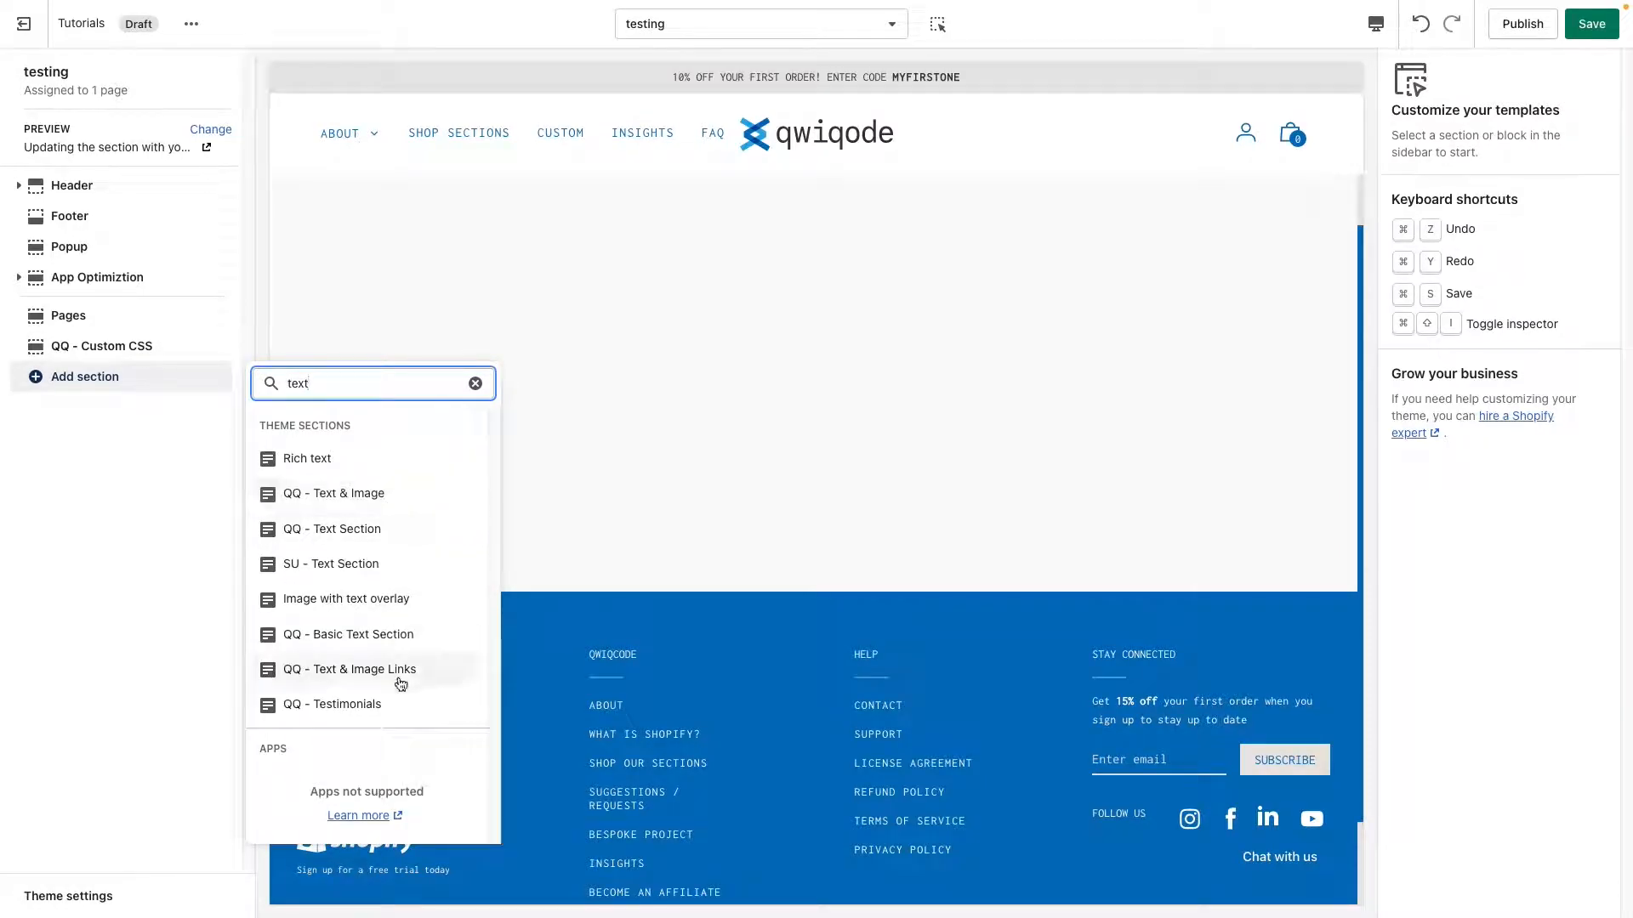
pyautogui.click(394, 671)
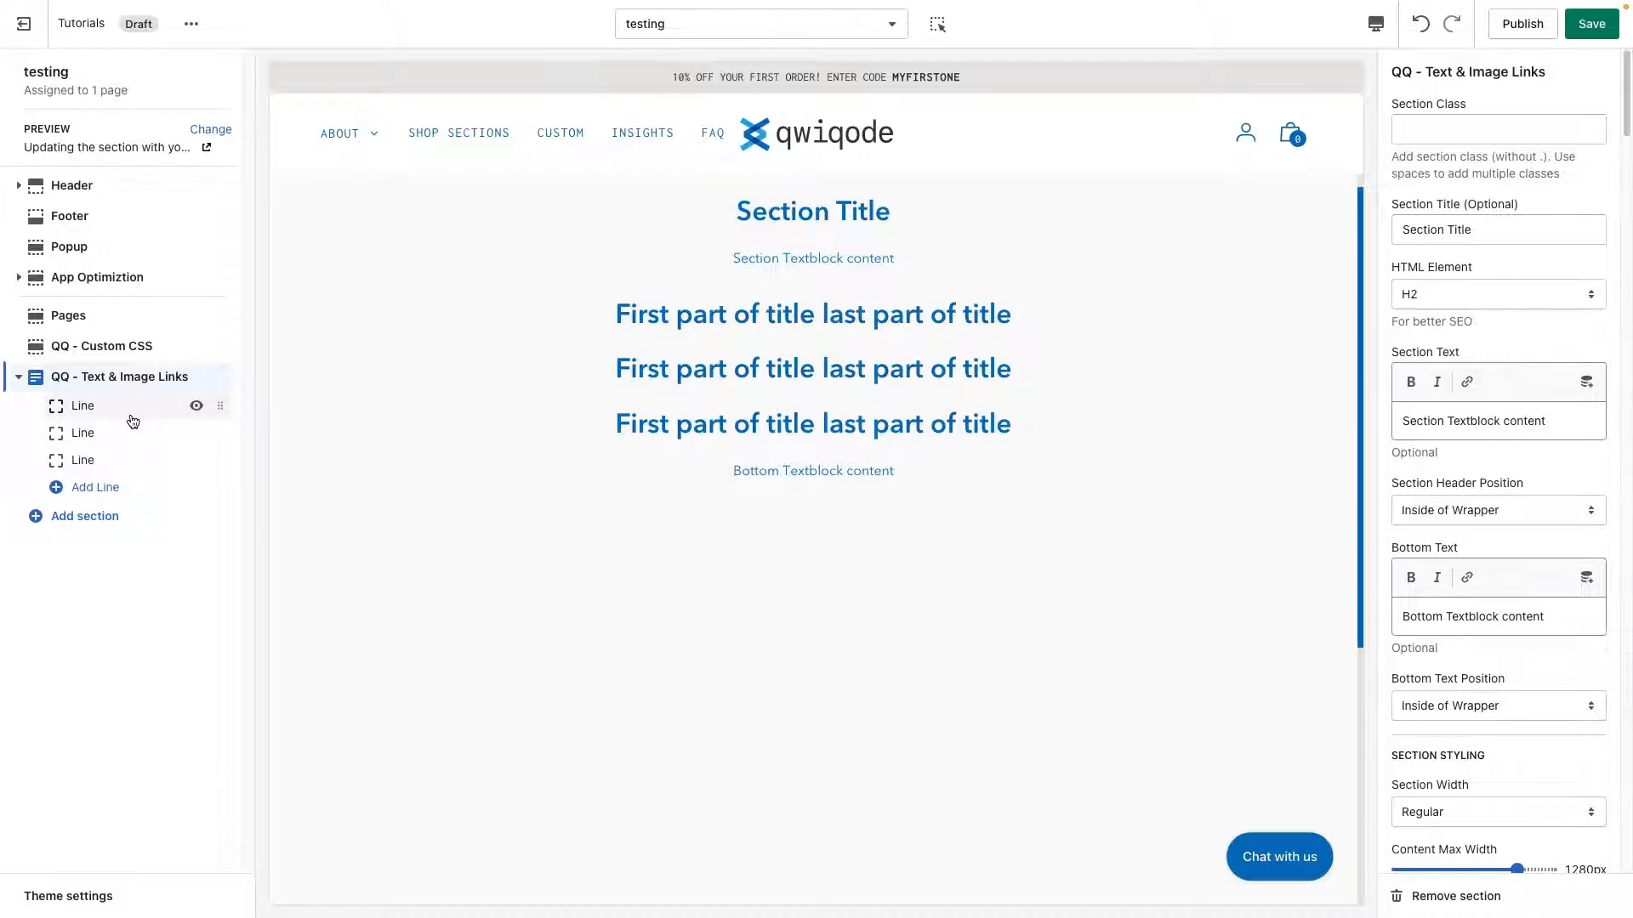
pyautogui.moveTo(613, 319); pyautogui.dragTo(1043, 330)
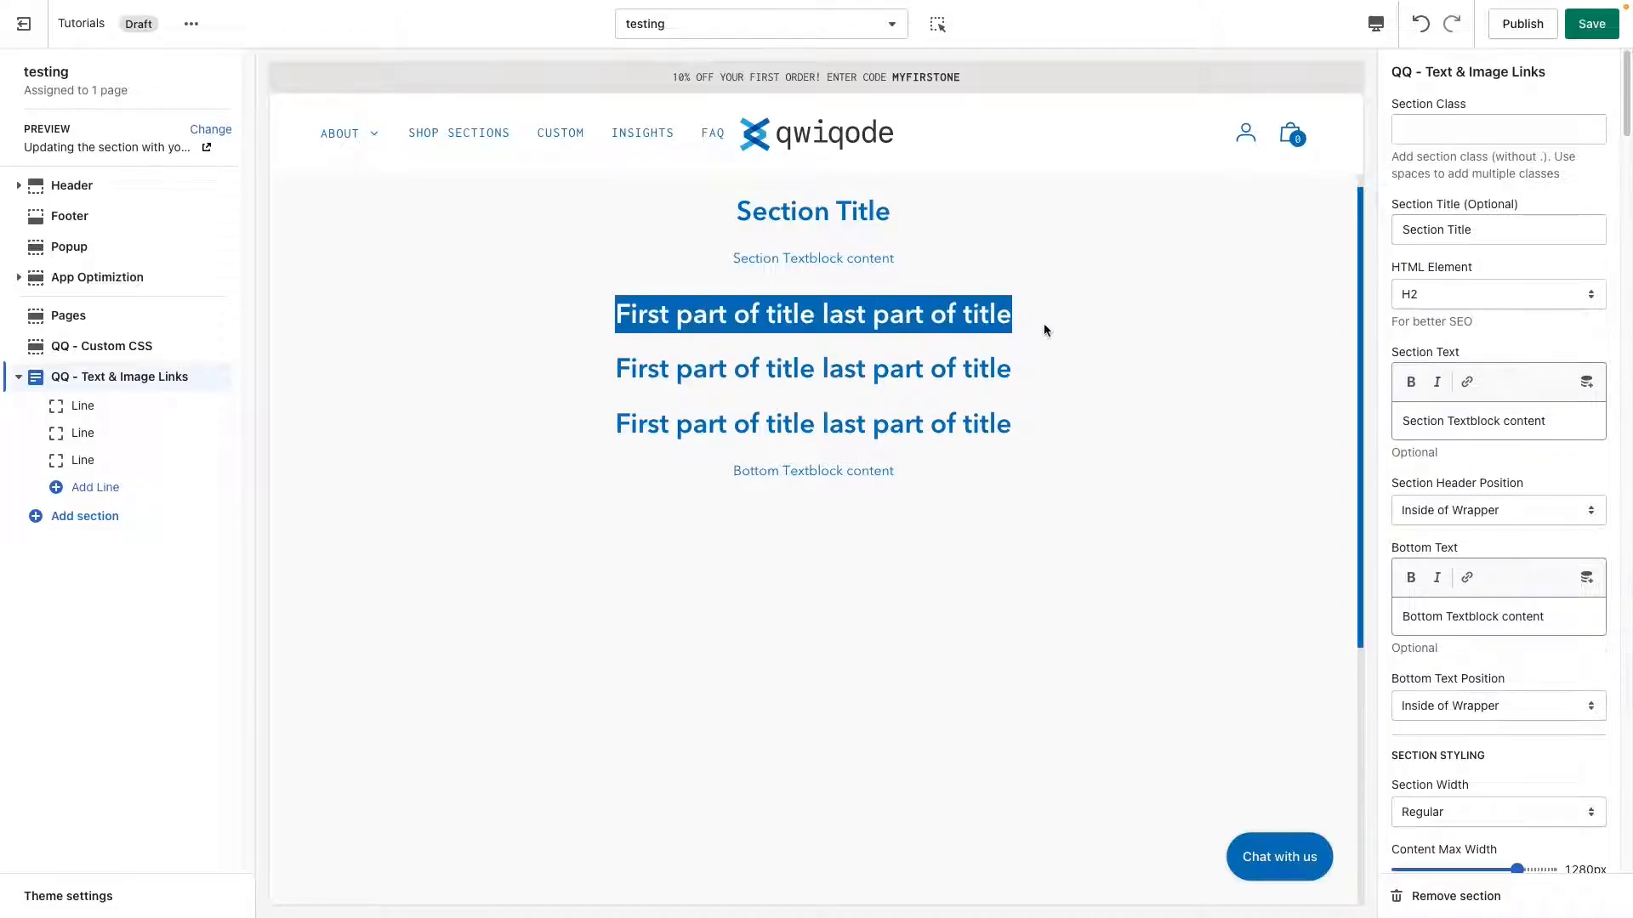
pyautogui.moveTo(632, 369); pyautogui.dragTo(1045, 366)
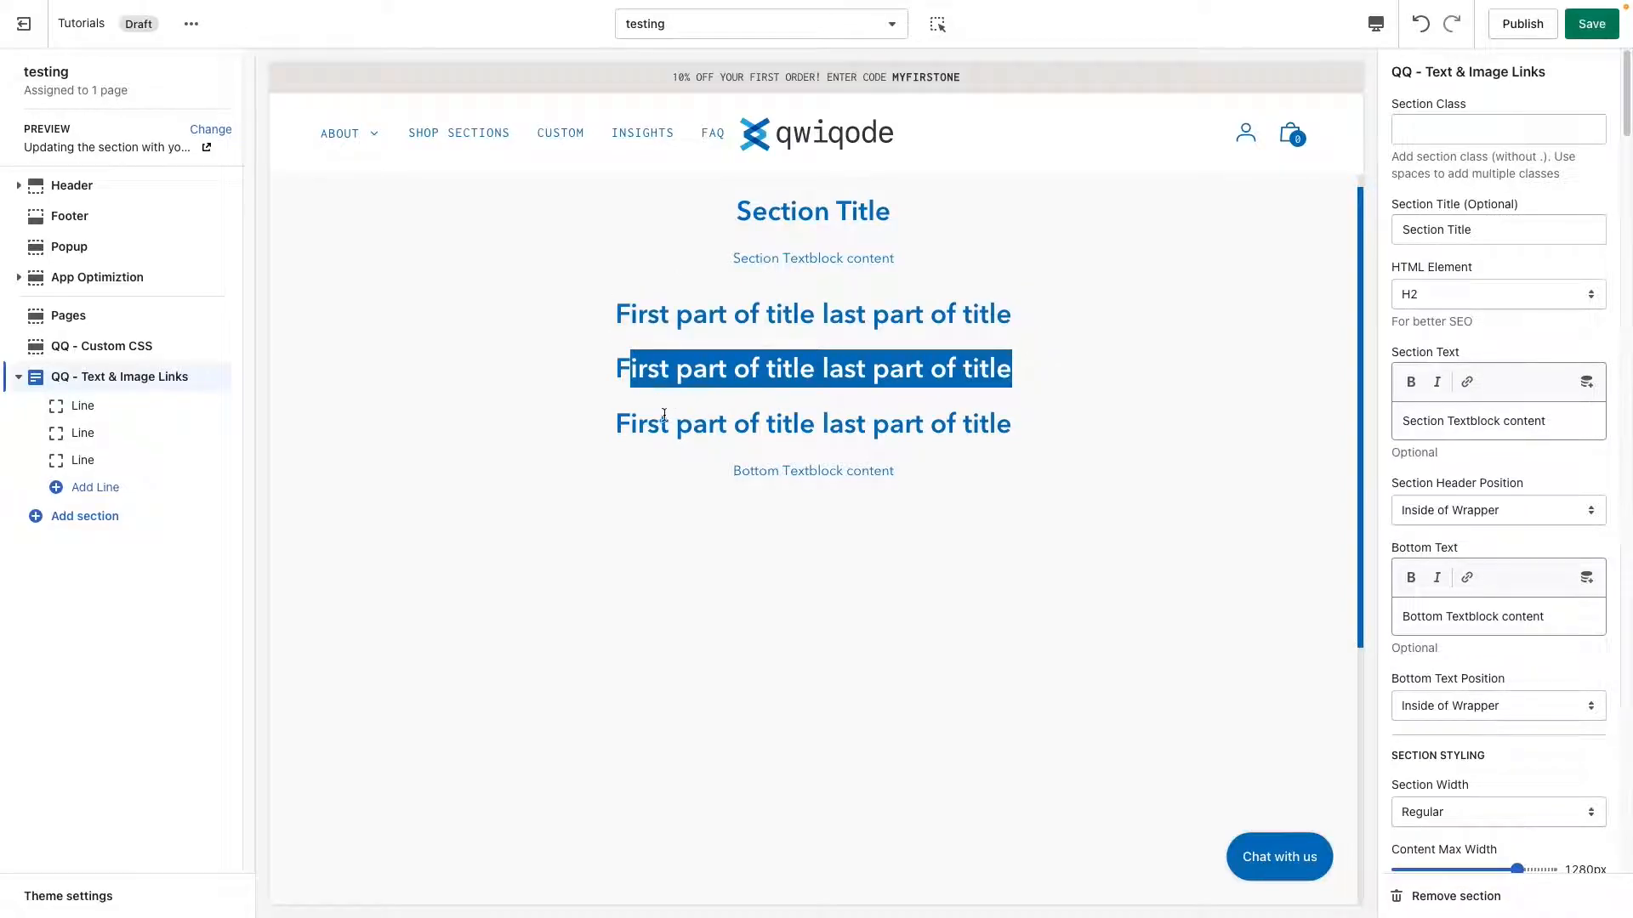
pyautogui.moveTo(646, 427); pyautogui.dragTo(925, 426)
pyautogui.click(638, 438)
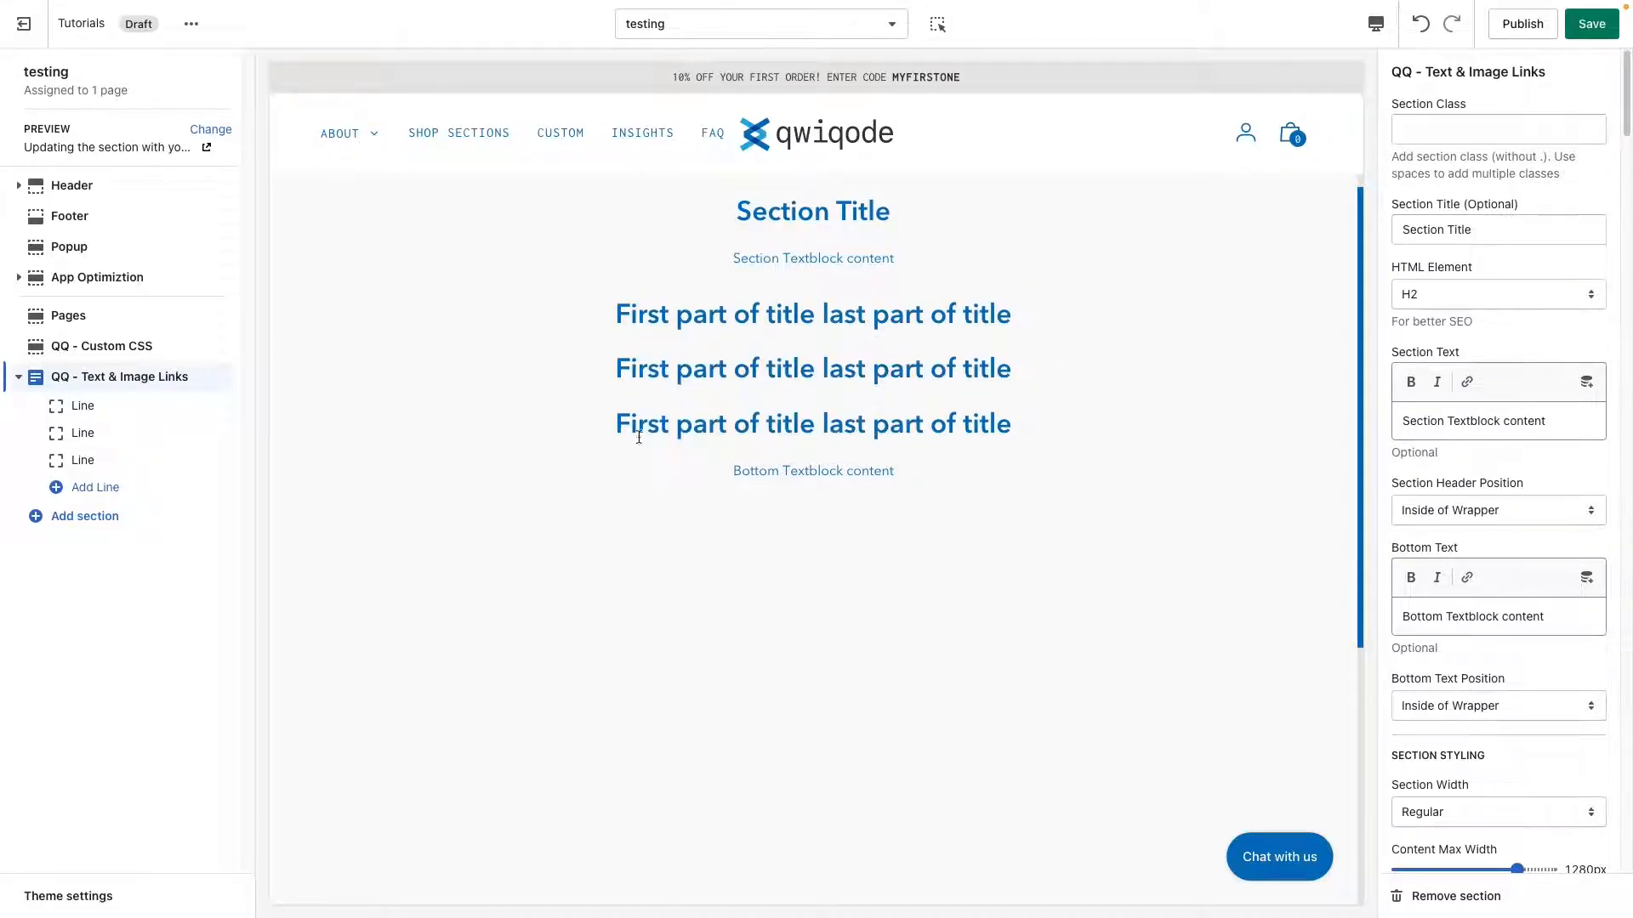
# Add a fourth Line block to the Text & Image Links section and remove it again
pyautogui.click(124, 411)
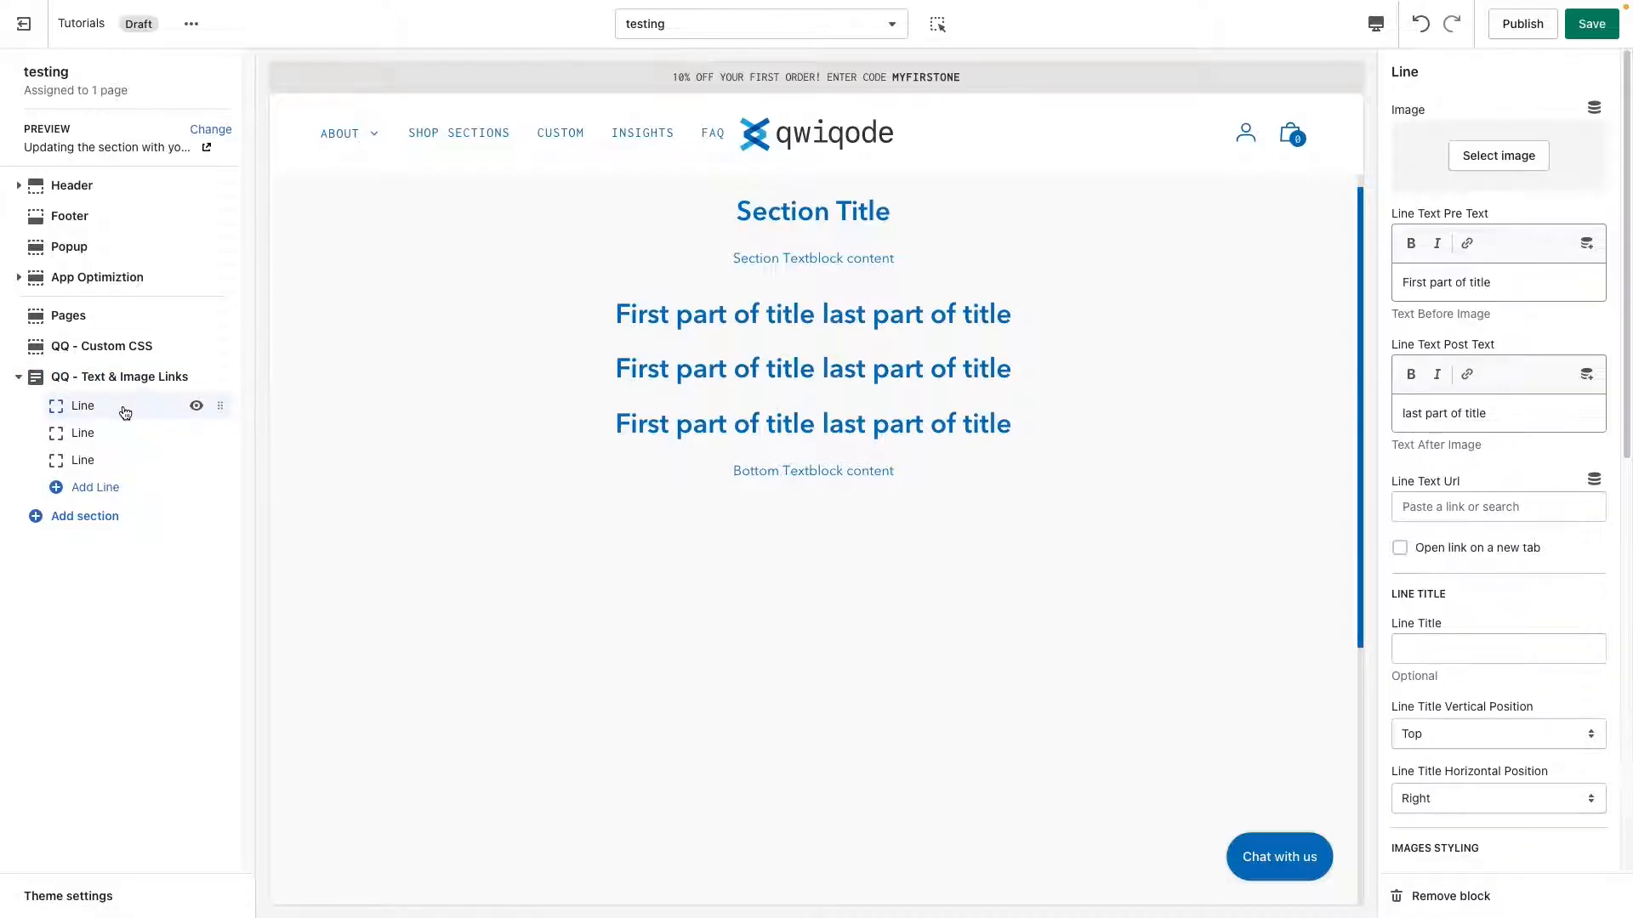
pyautogui.click(123, 491)
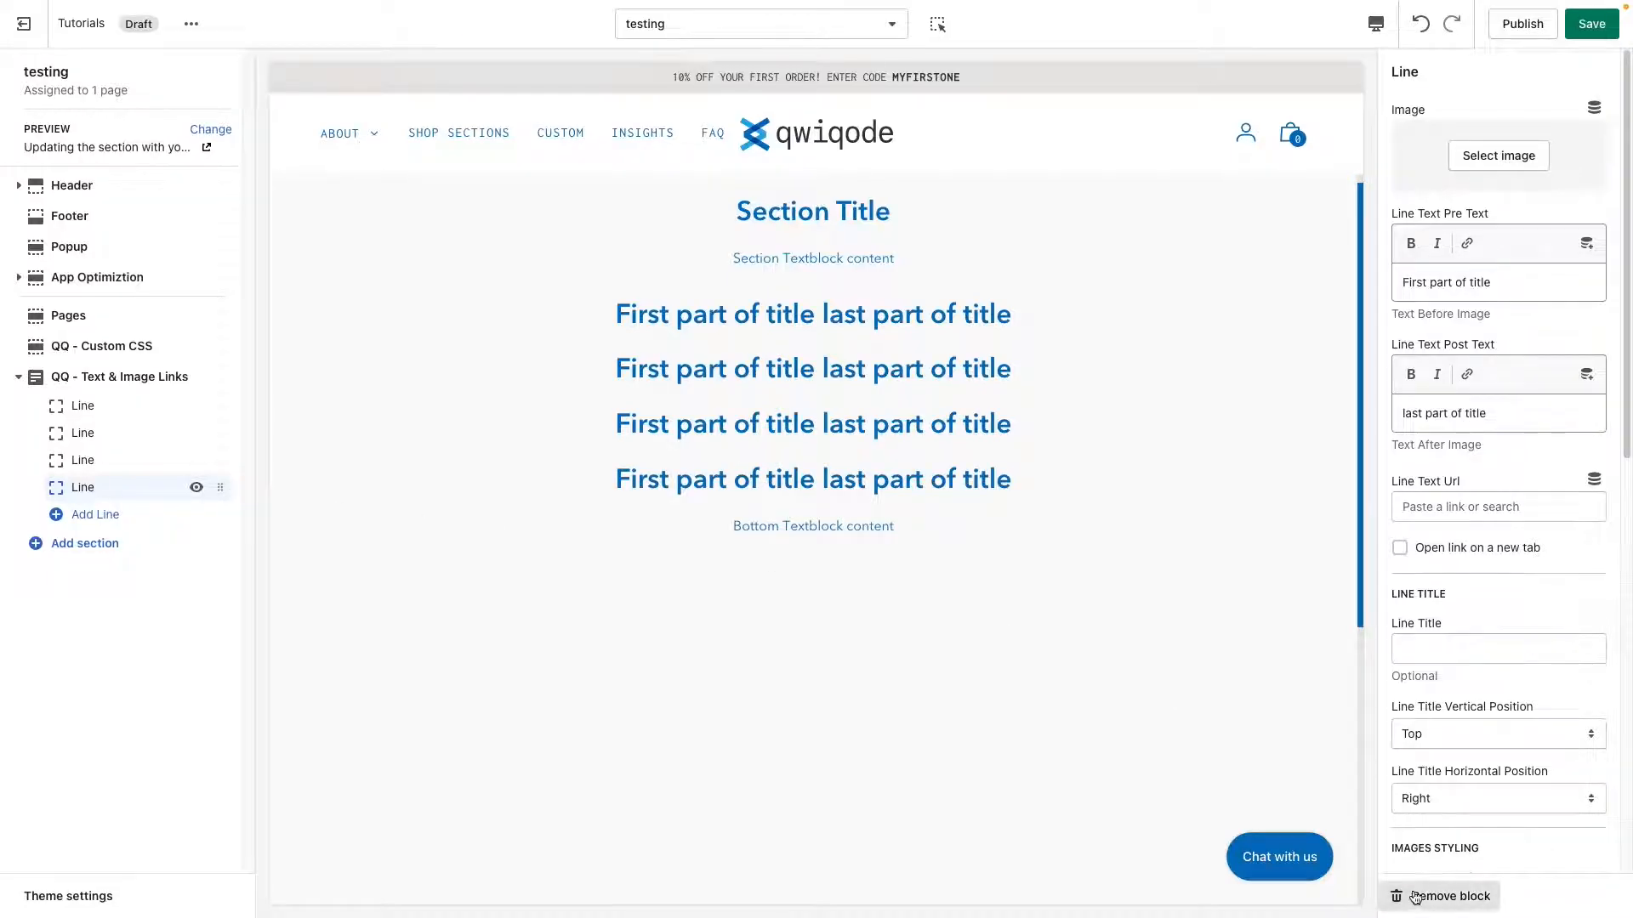
pyautogui.click(1450, 896)
# Give the first Line block the stacked cookie sandwiches photo from the image library
pyautogui.click(121, 413)
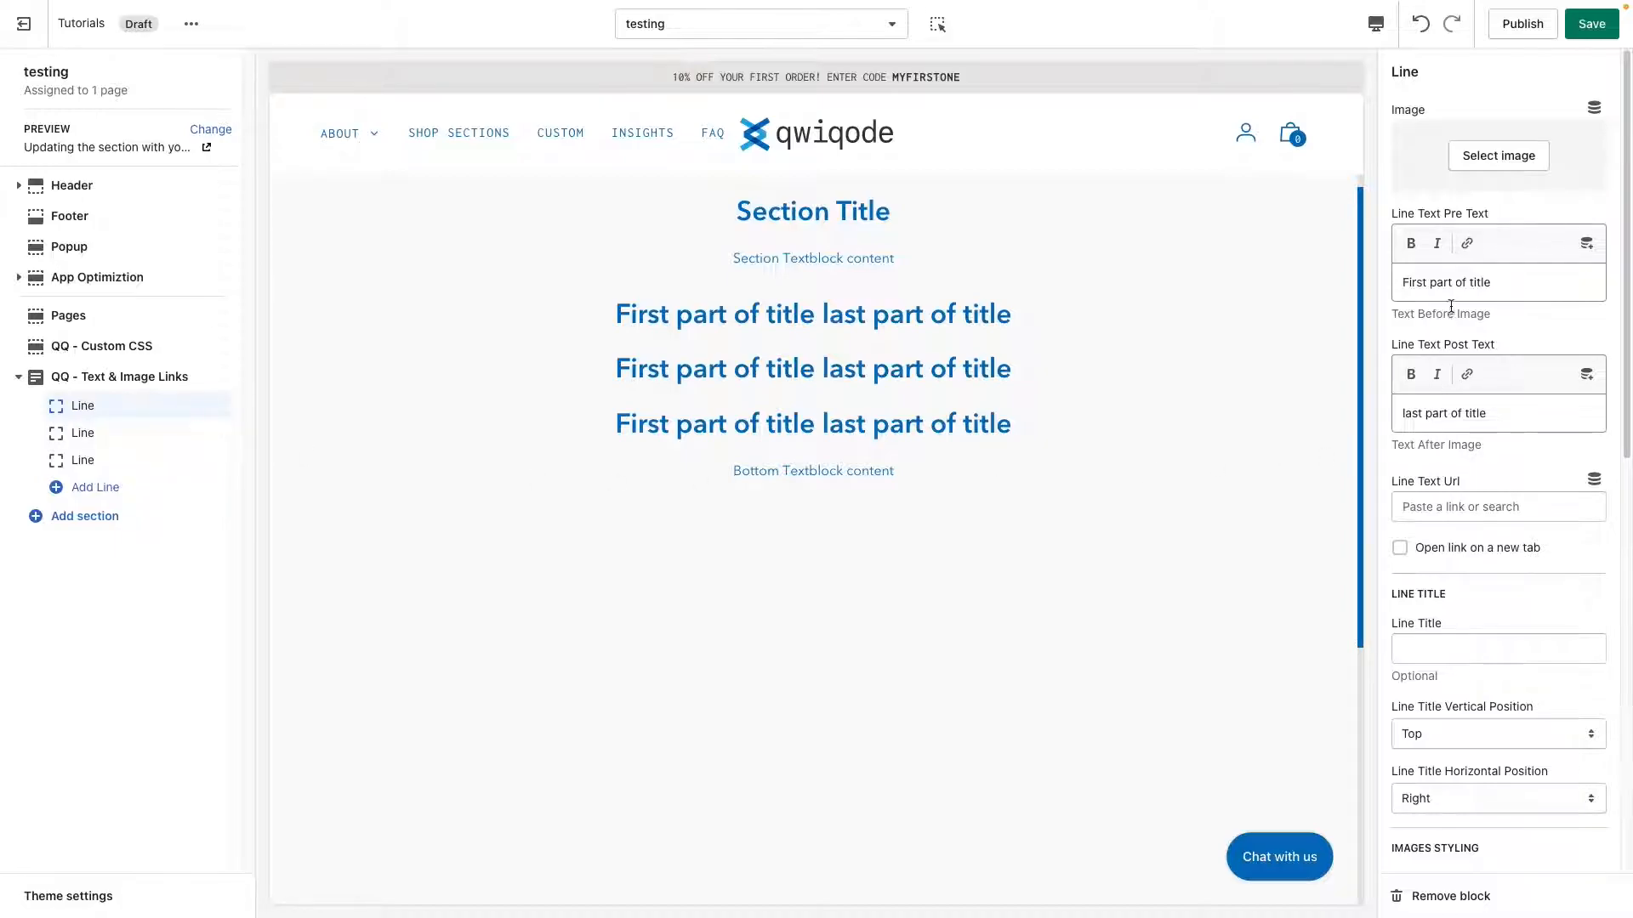
pyautogui.click(1484, 160)
pyautogui.scroll(-5, 1511, 851)
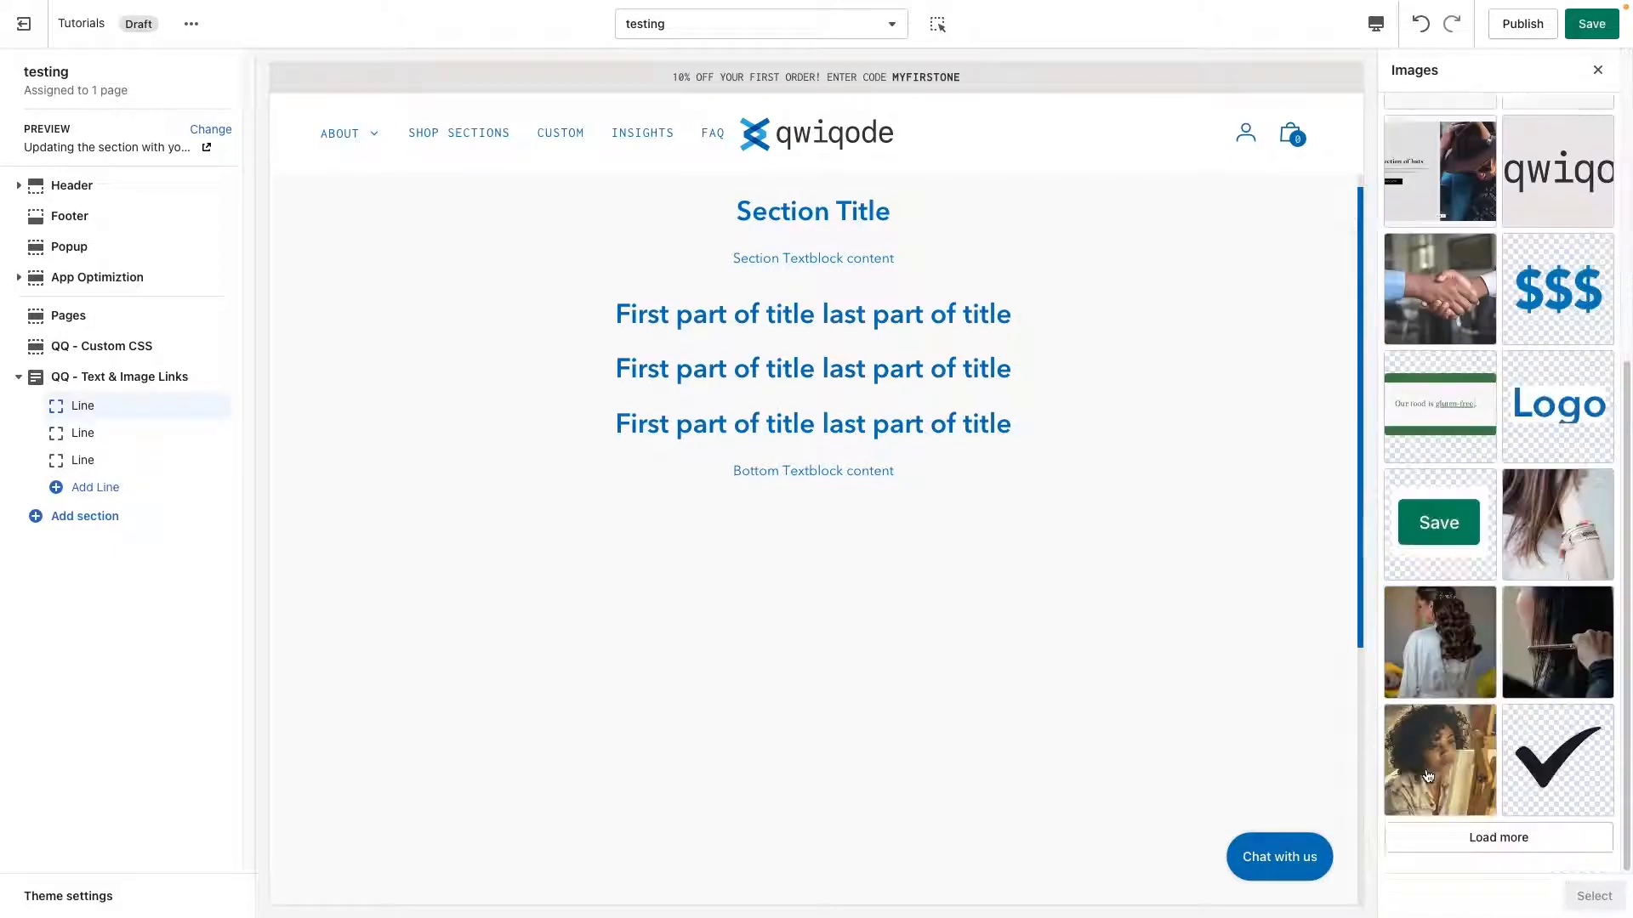
pyautogui.click(1497, 837)
pyautogui.scroll(-5, 1504, 799)
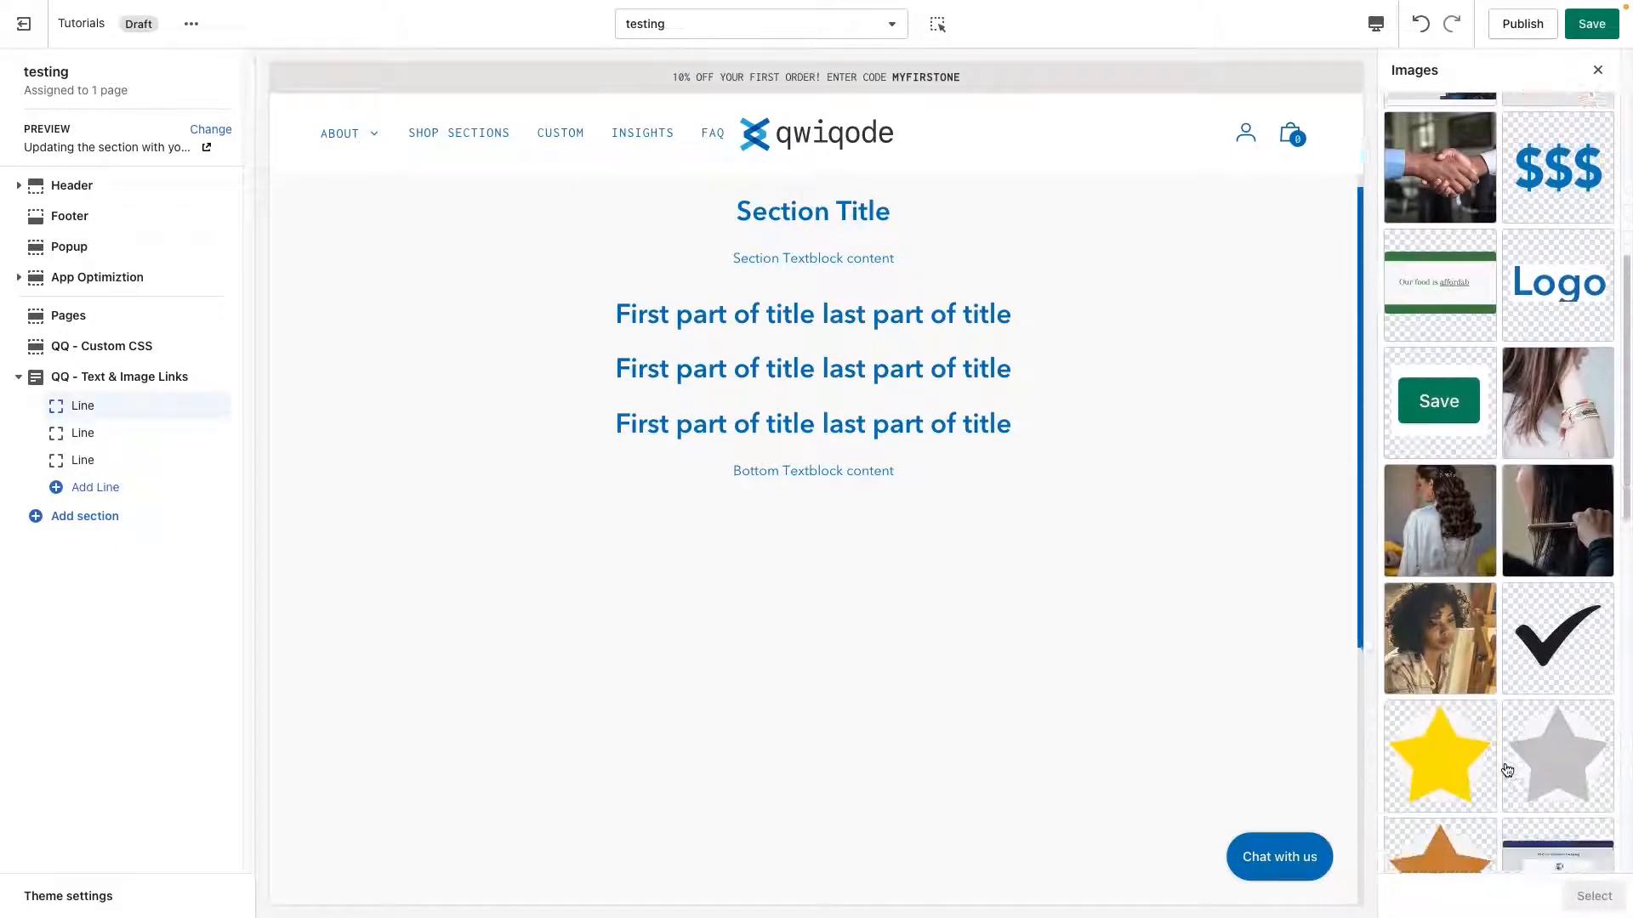
pyautogui.scroll(-5, 1506, 767)
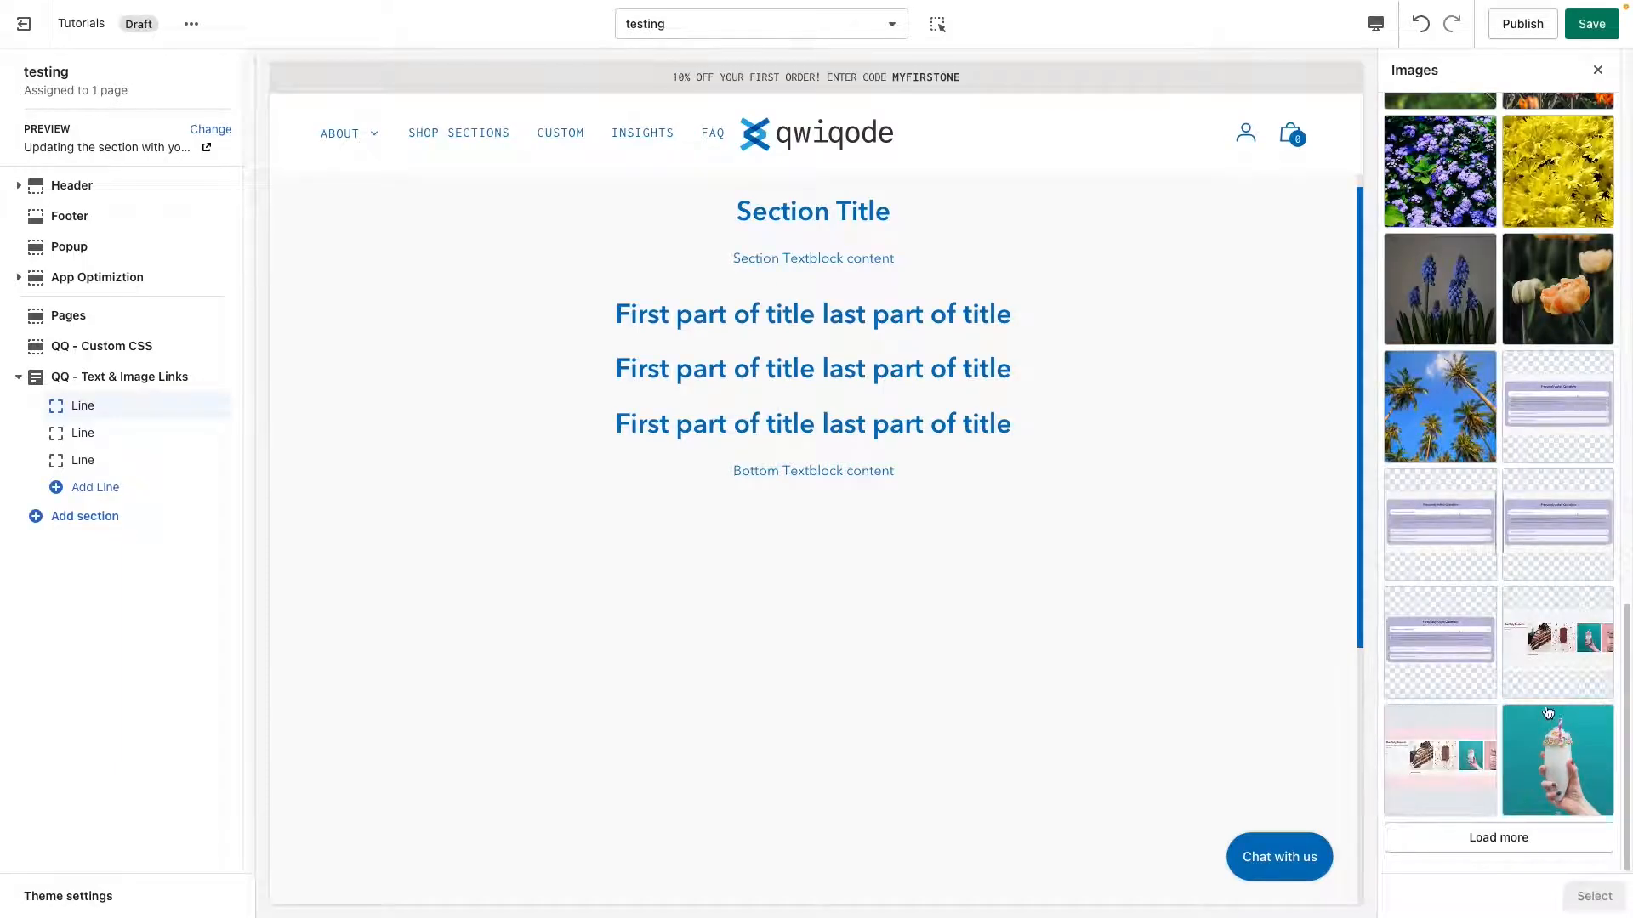
pyautogui.click(1499, 837)
pyautogui.scroll(-5, 1497, 743)
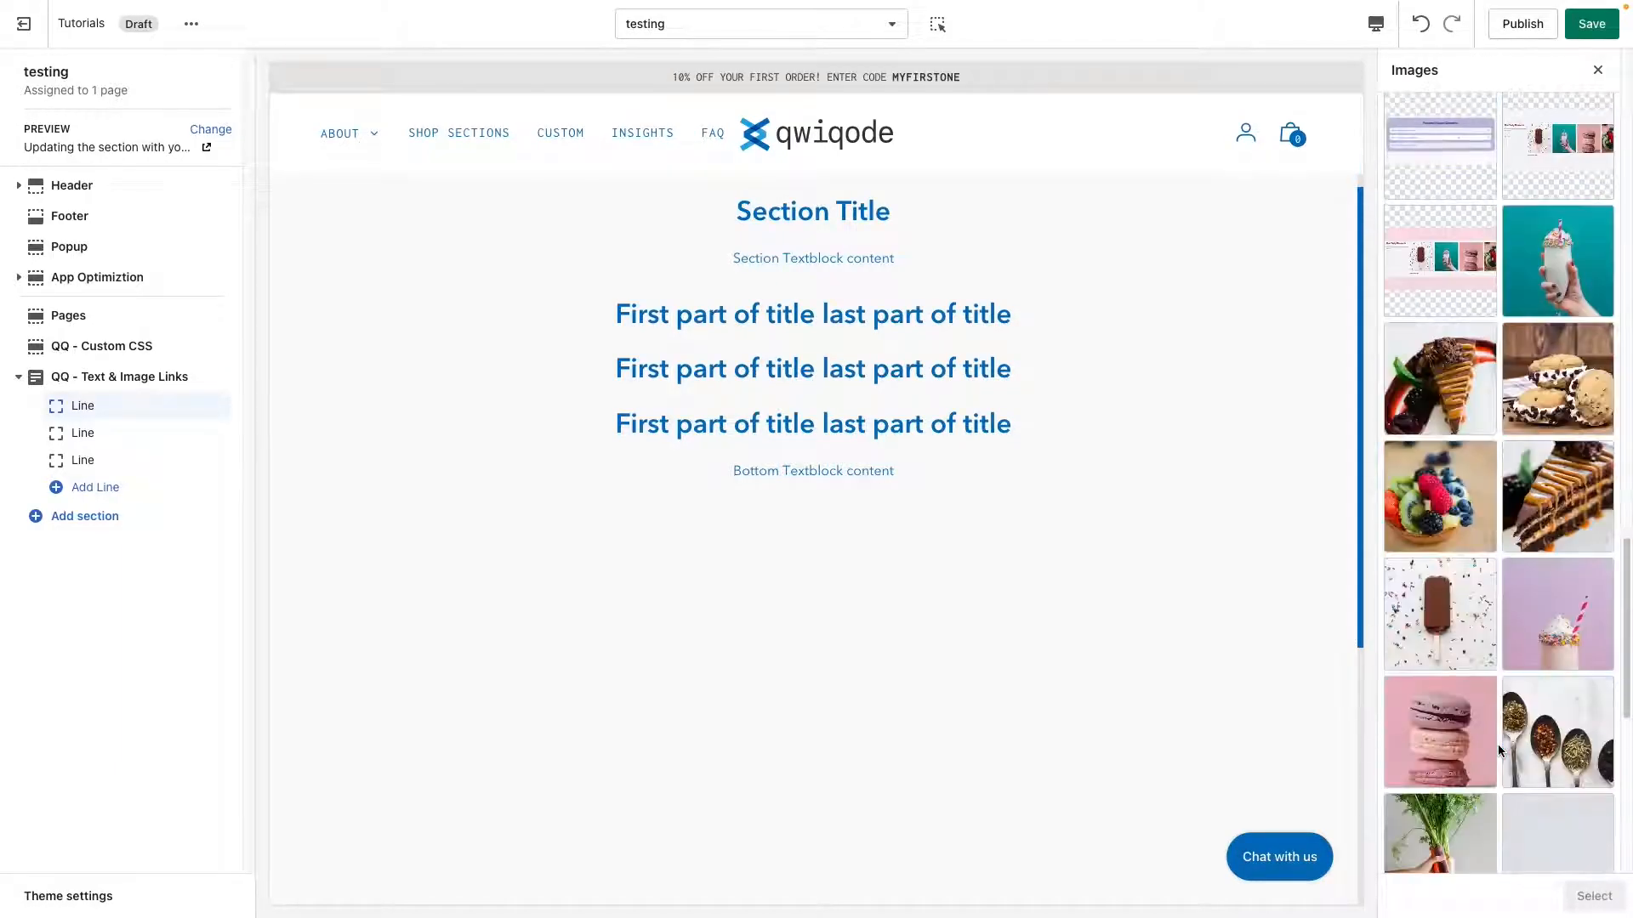
pyautogui.click(1557, 330)
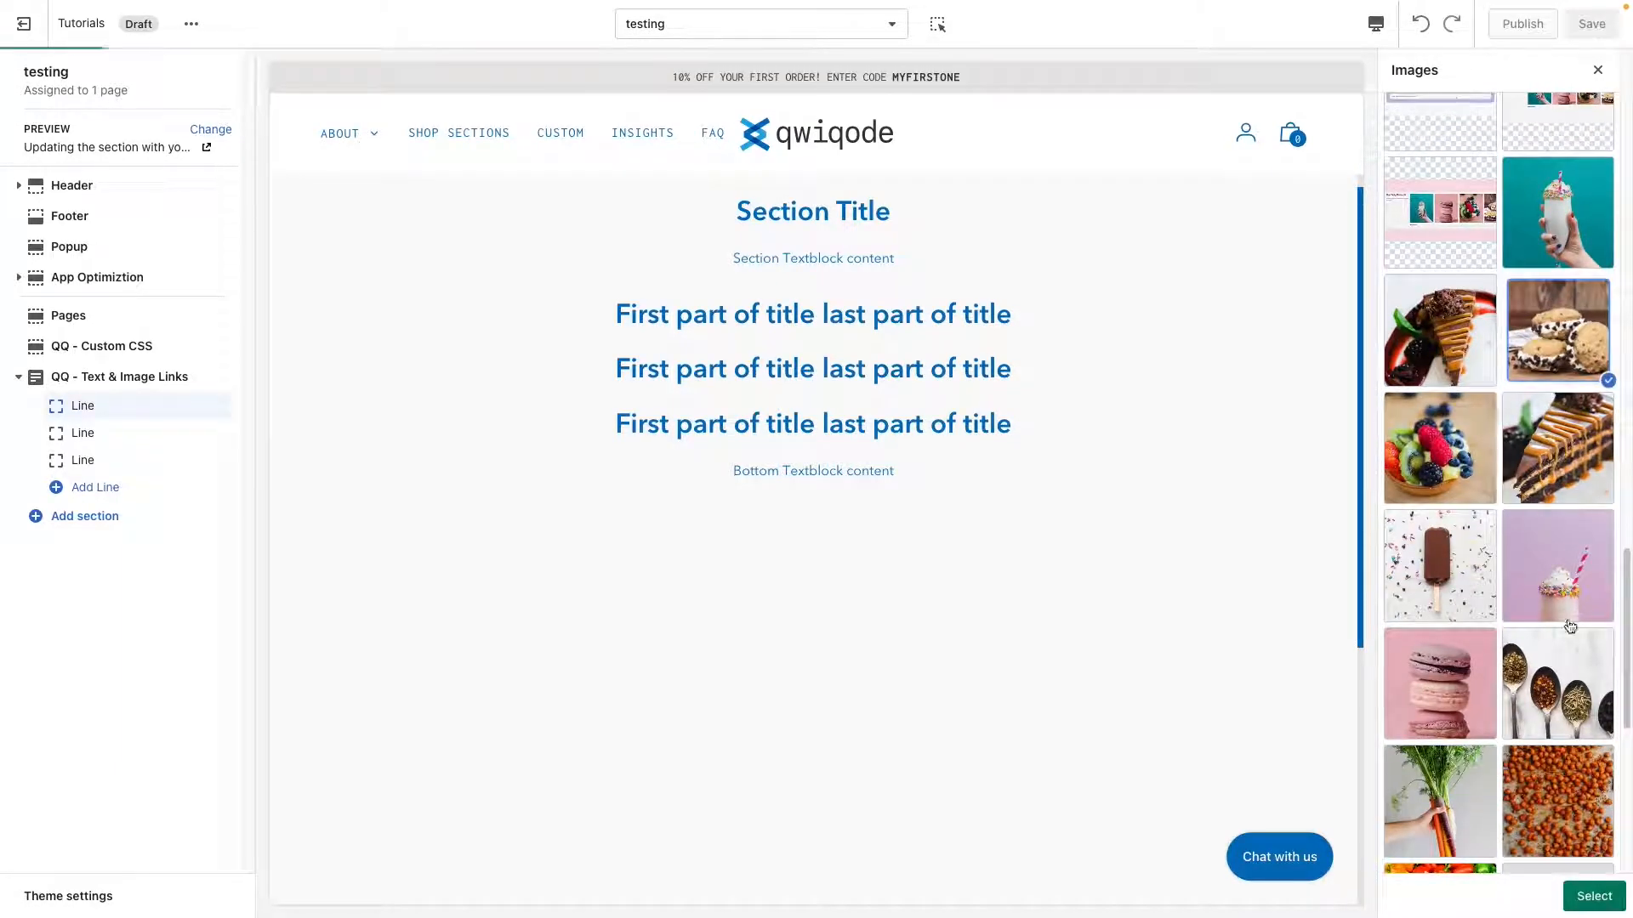
pyautogui.click(1593, 897)
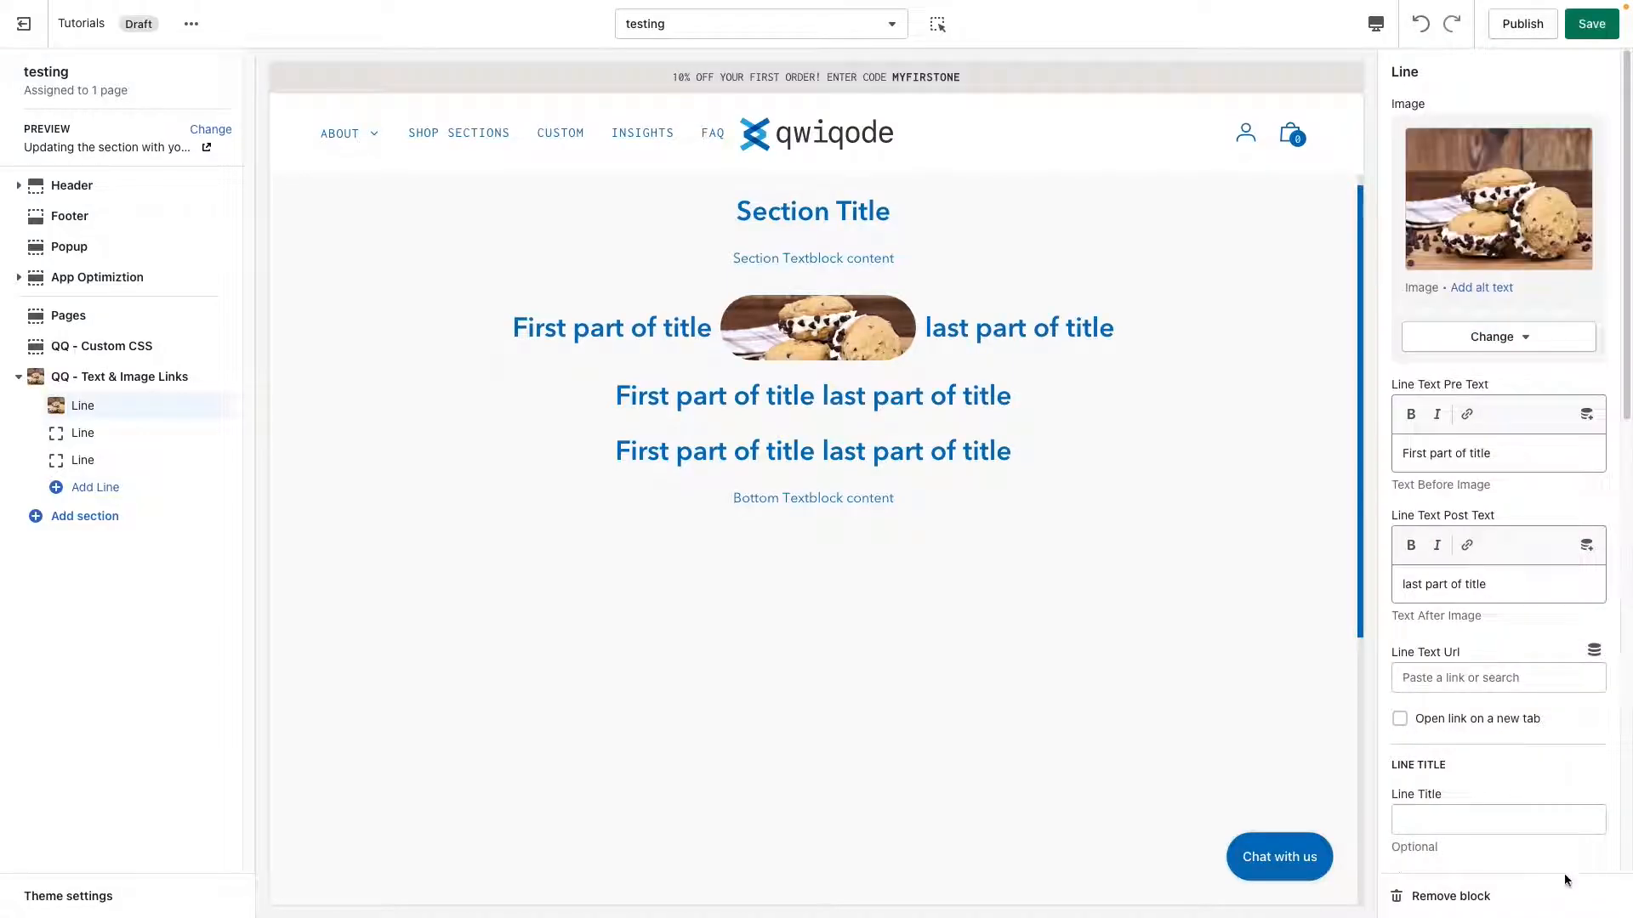
# Set the first line's text before the image to "A wide range of tasty" and the text after it to "cookies"
pyautogui.tripleClick(1492, 453)
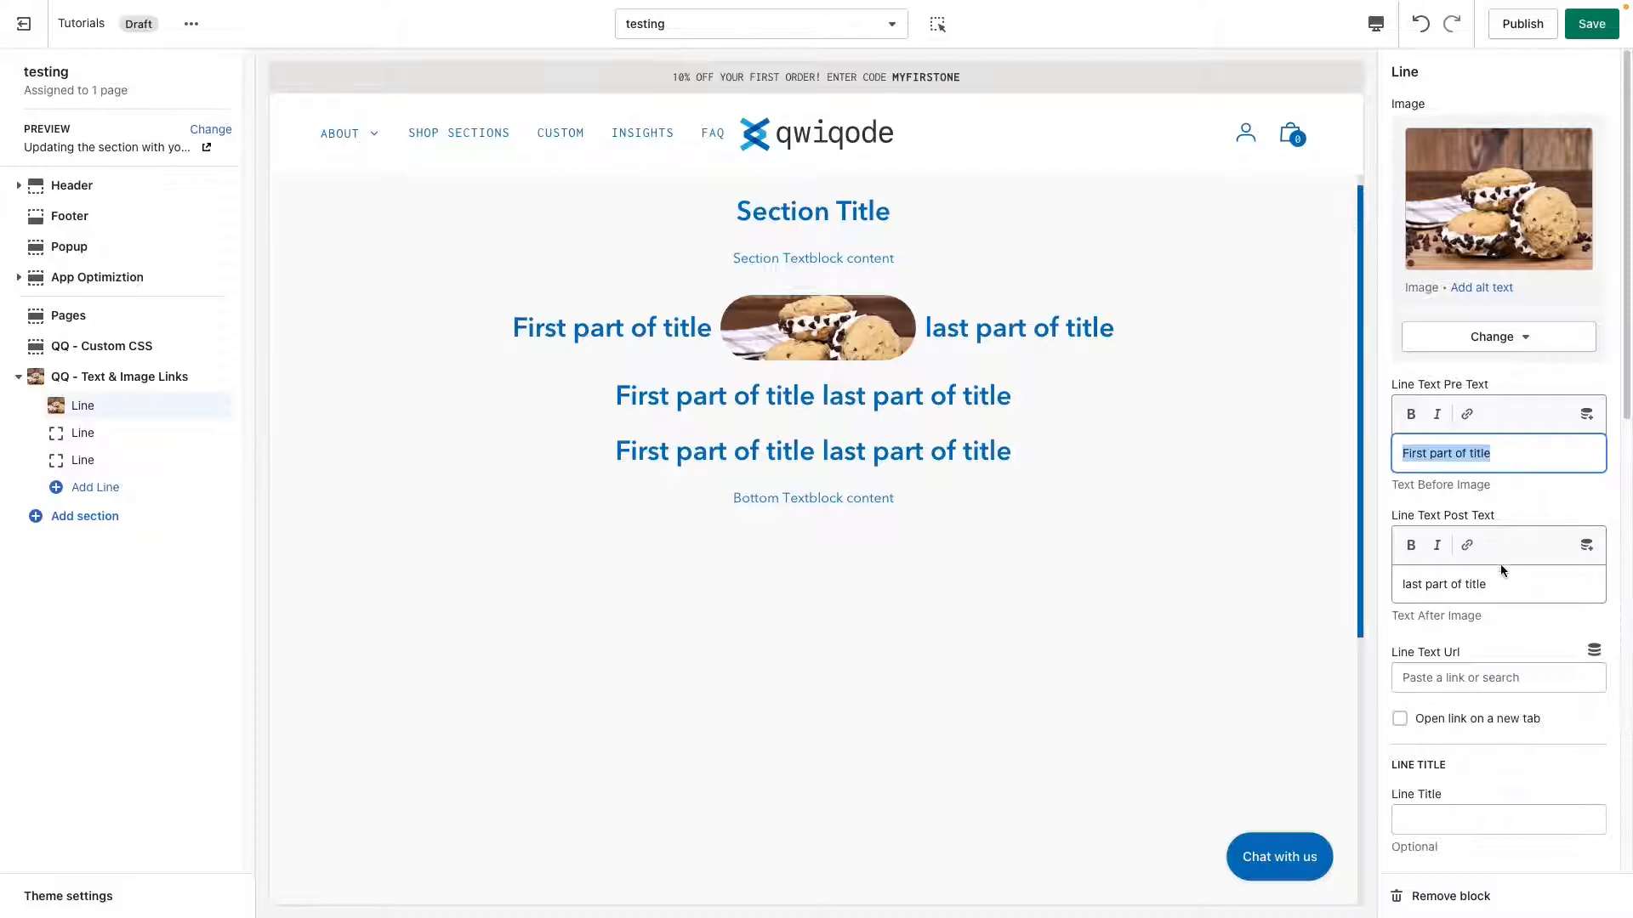
pyautogui.moveTo(711, 330); pyautogui.dragTo(512, 330)
pyautogui.moveTo(1074, 328); pyautogui.dragTo(960, 330)
pyautogui.click(1514, 463)
pyautogui.moveTo(1503, 455); pyautogui.dragTo(1364, 452)
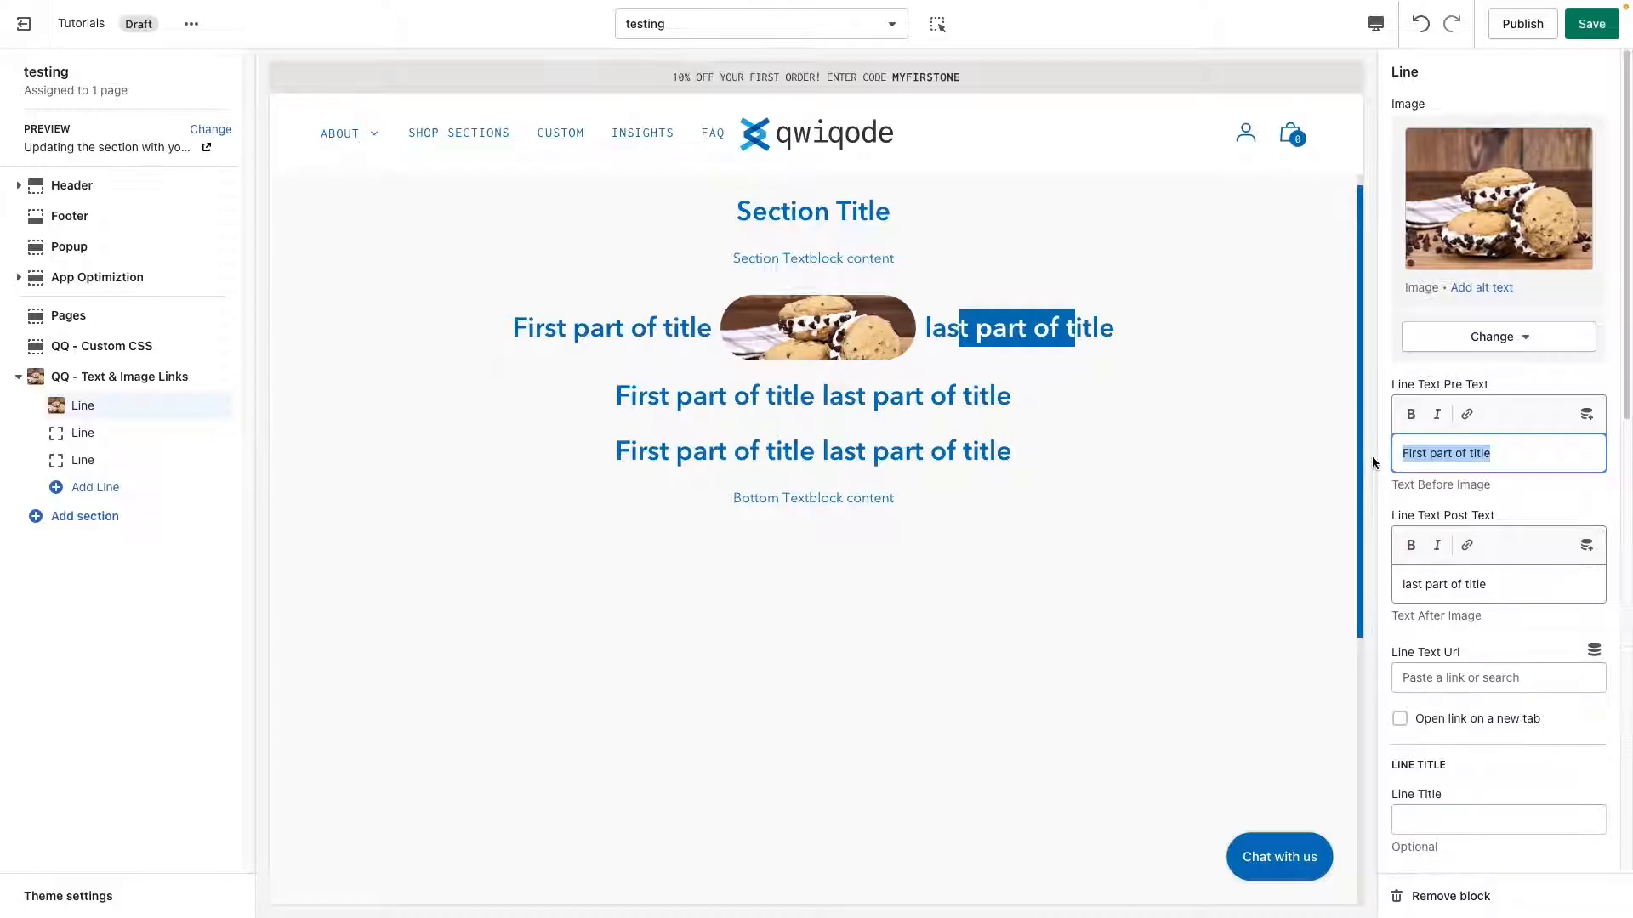
pyautogui.write('A wide range')
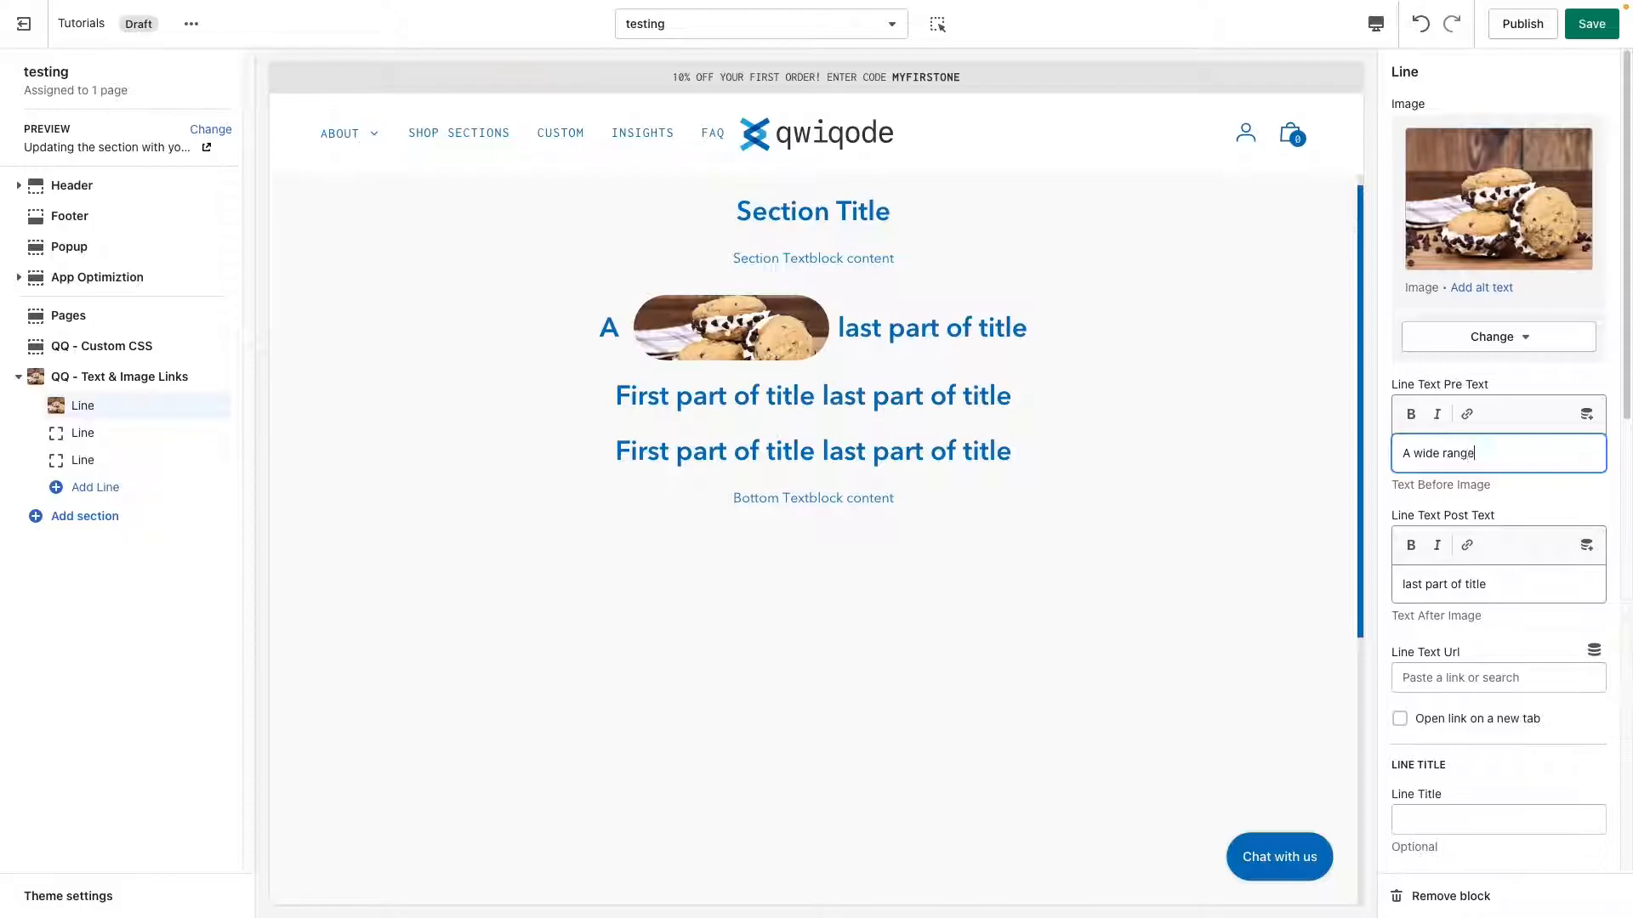
pyautogui.write(' of tas')
pyautogui.press('BackSpace')
pyautogui.write('ast')
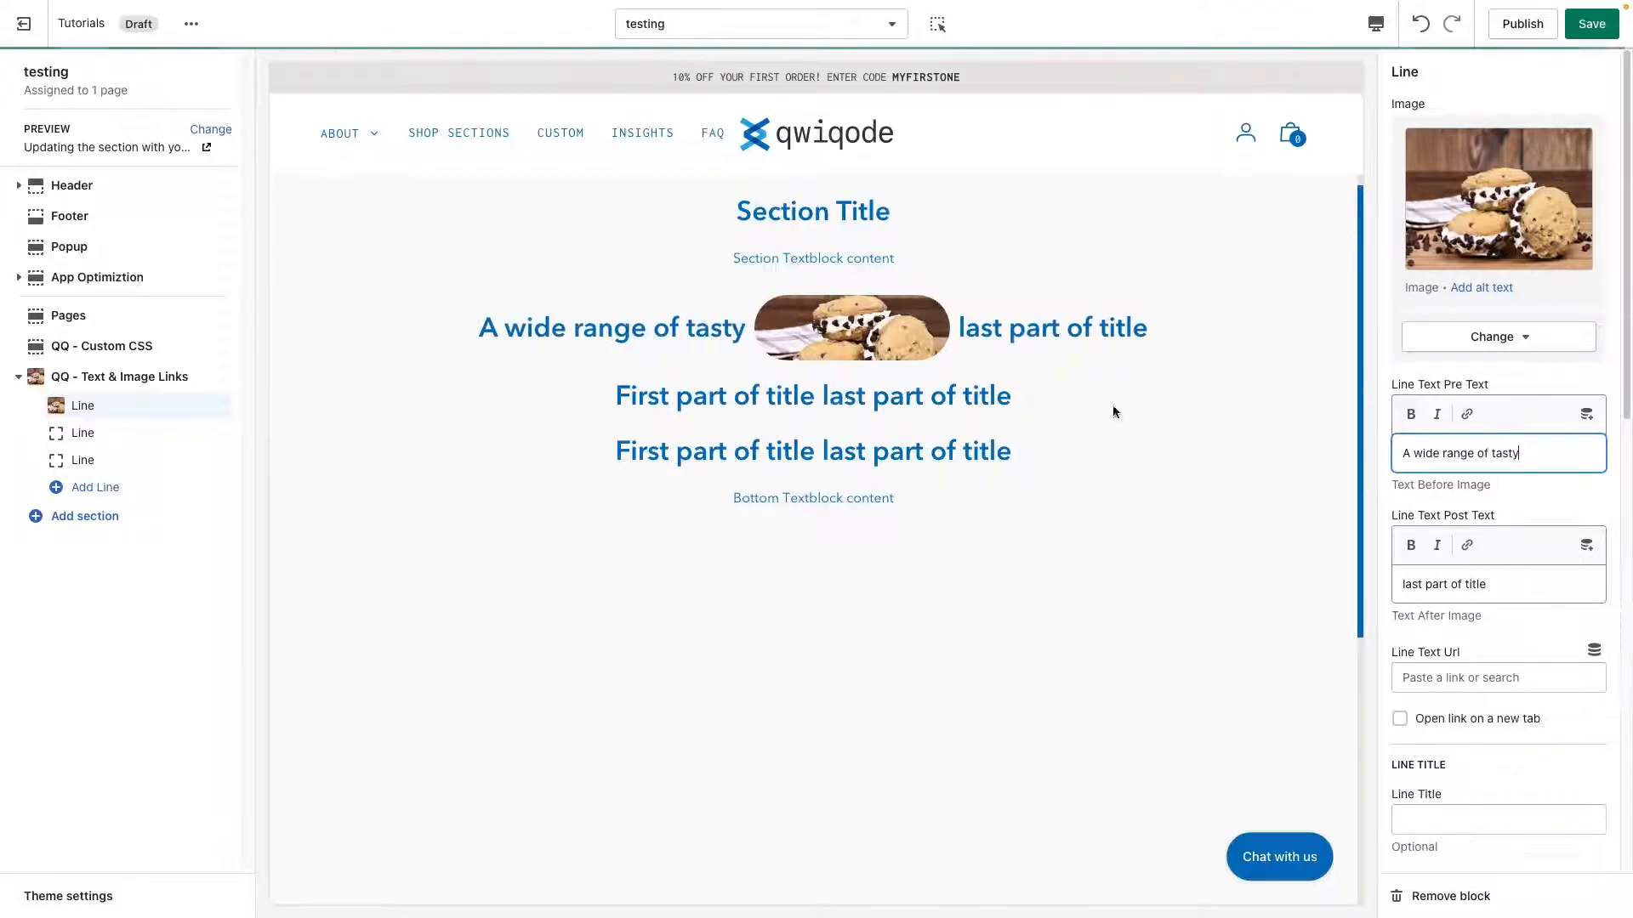
pyautogui.tripleClick(1536, 589)
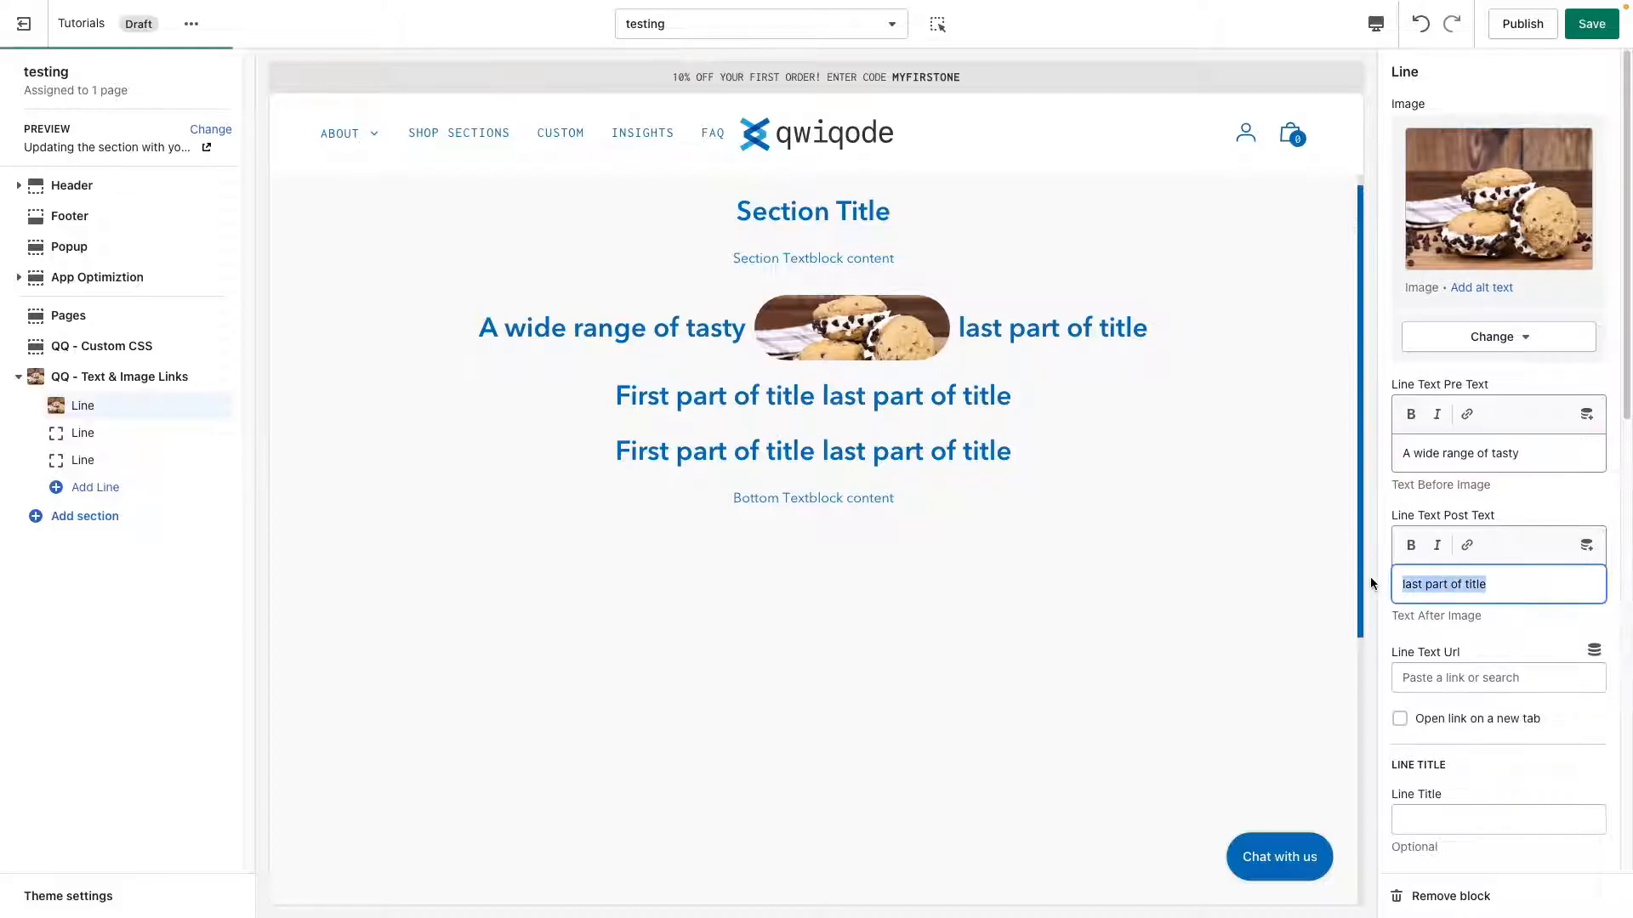
pyautogui.write('cookies')
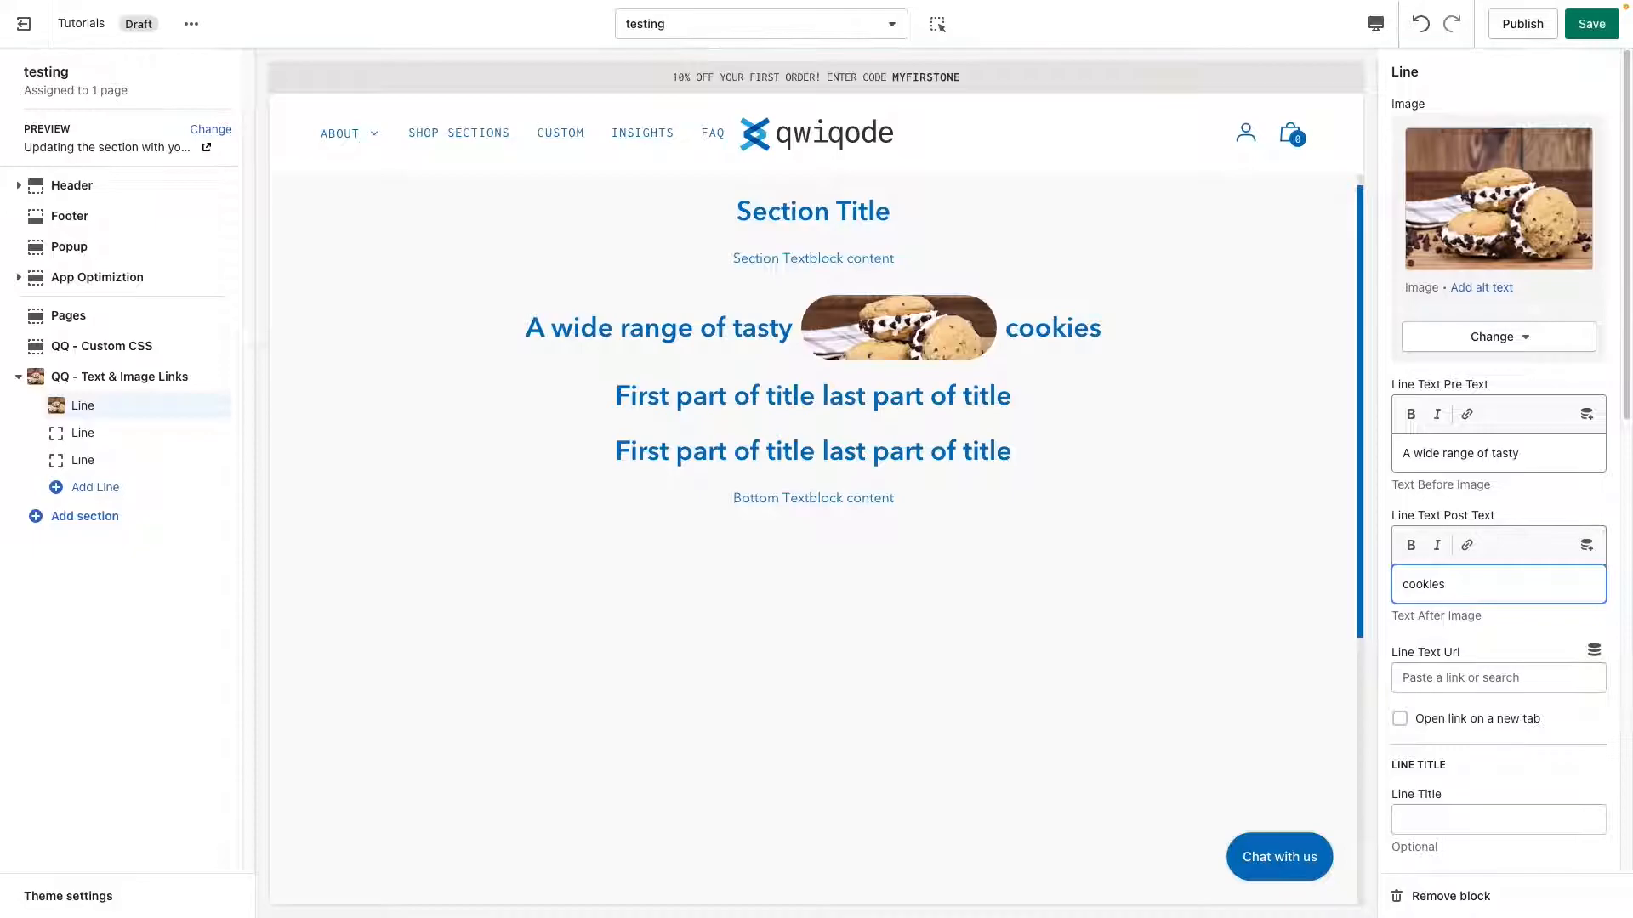
# Link the first line's text to the FAQ page
pyautogui.click(1440, 678)
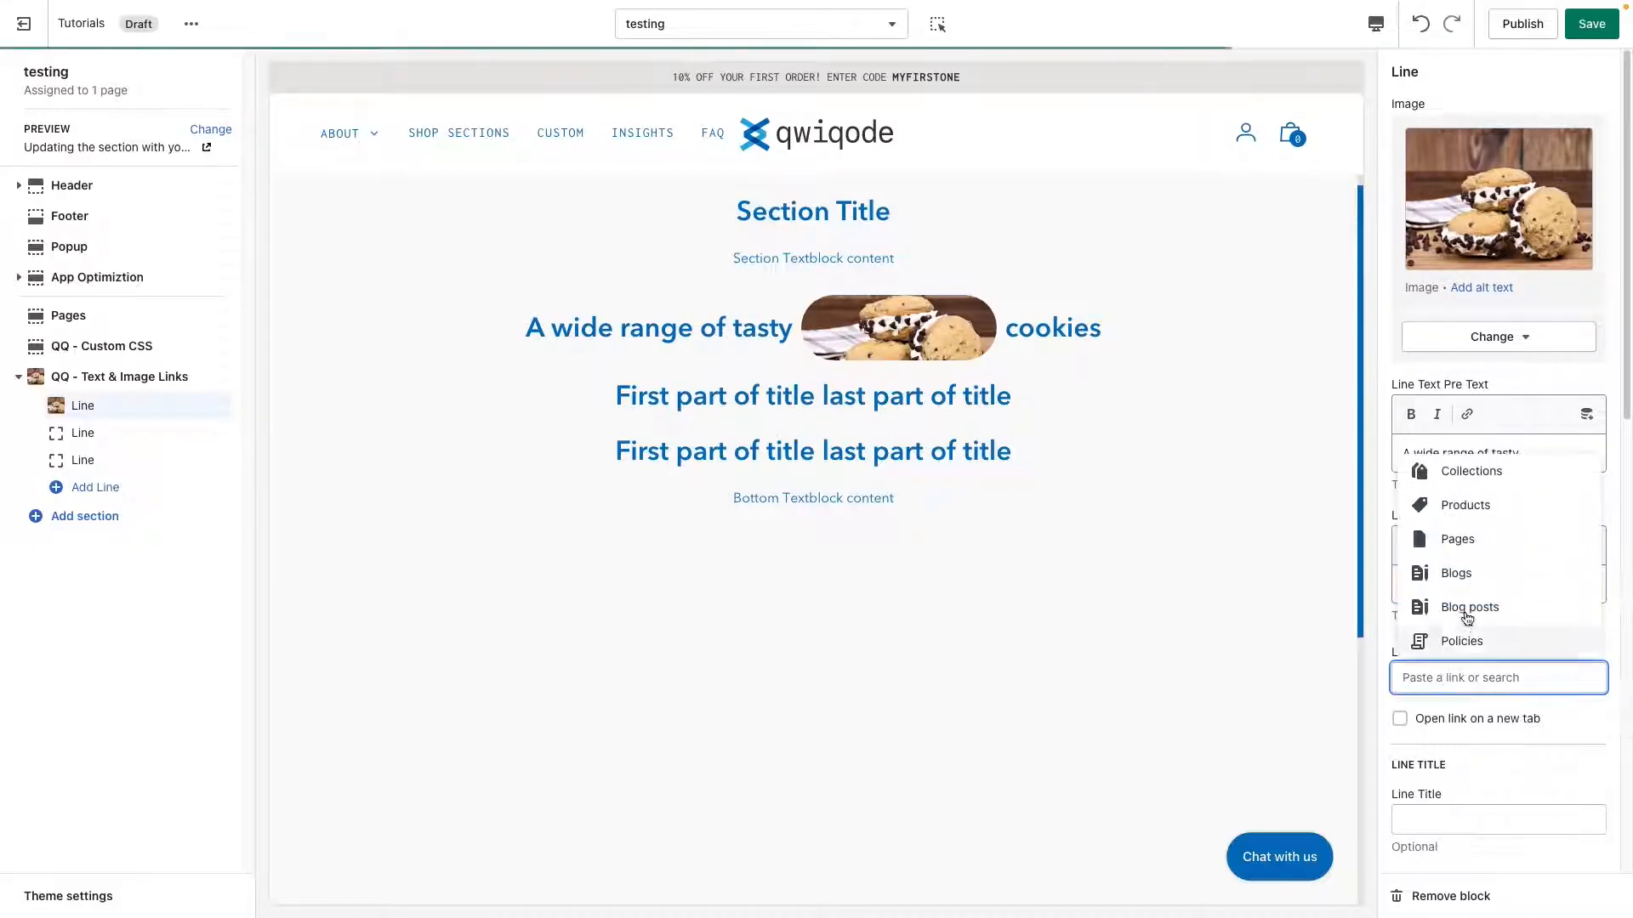
pyautogui.click(1456, 539)
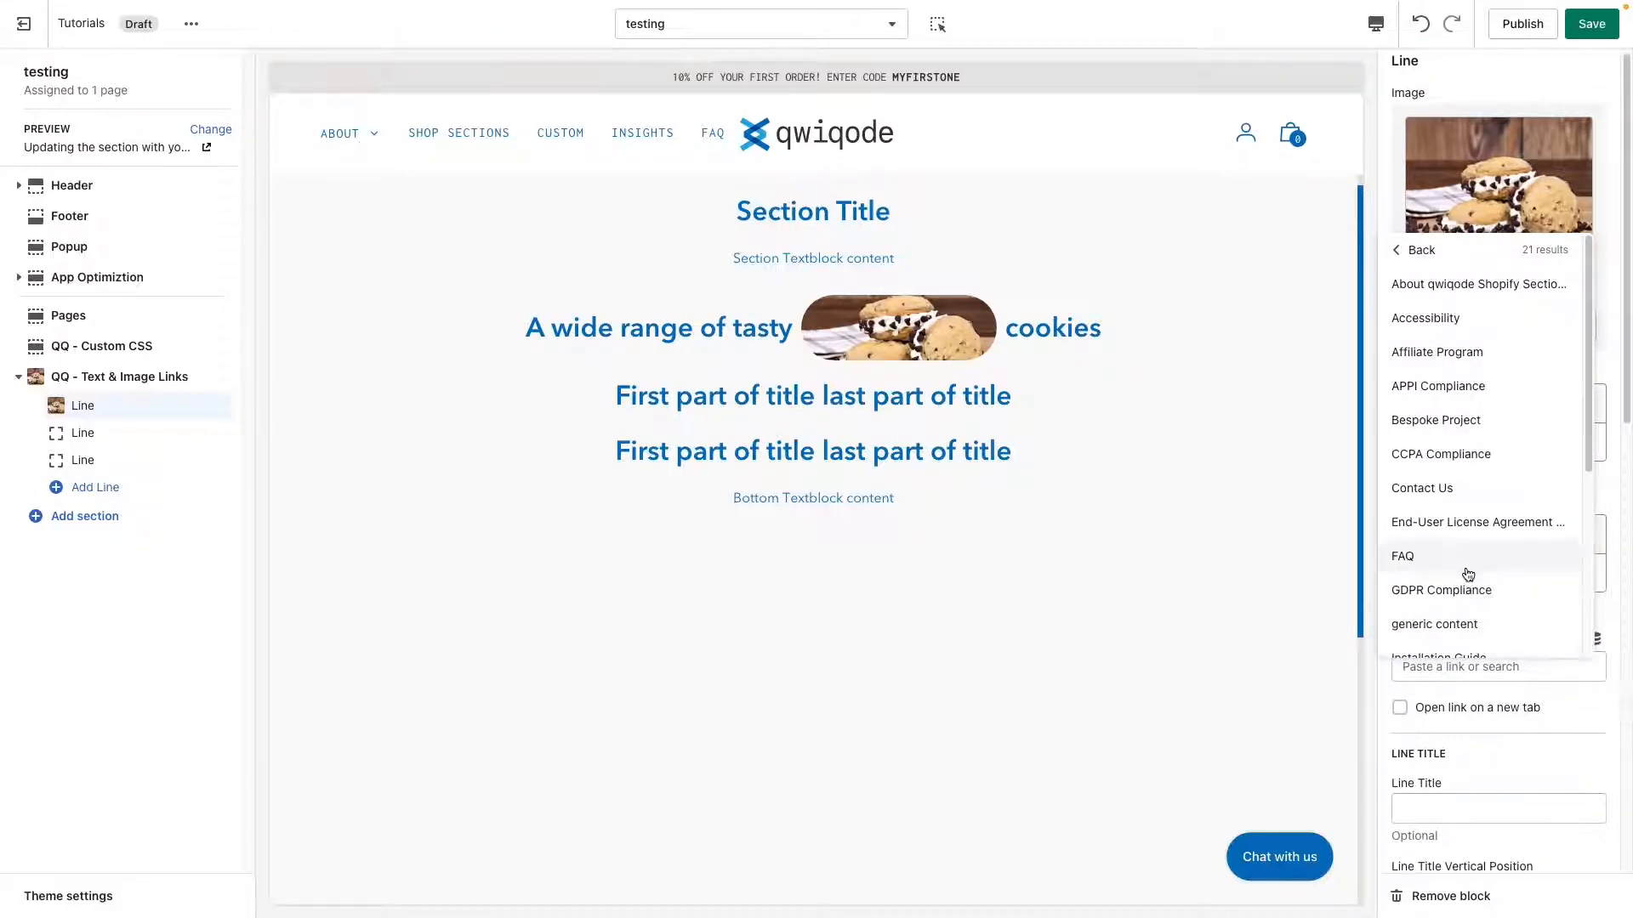
pyautogui.click(1463, 554)
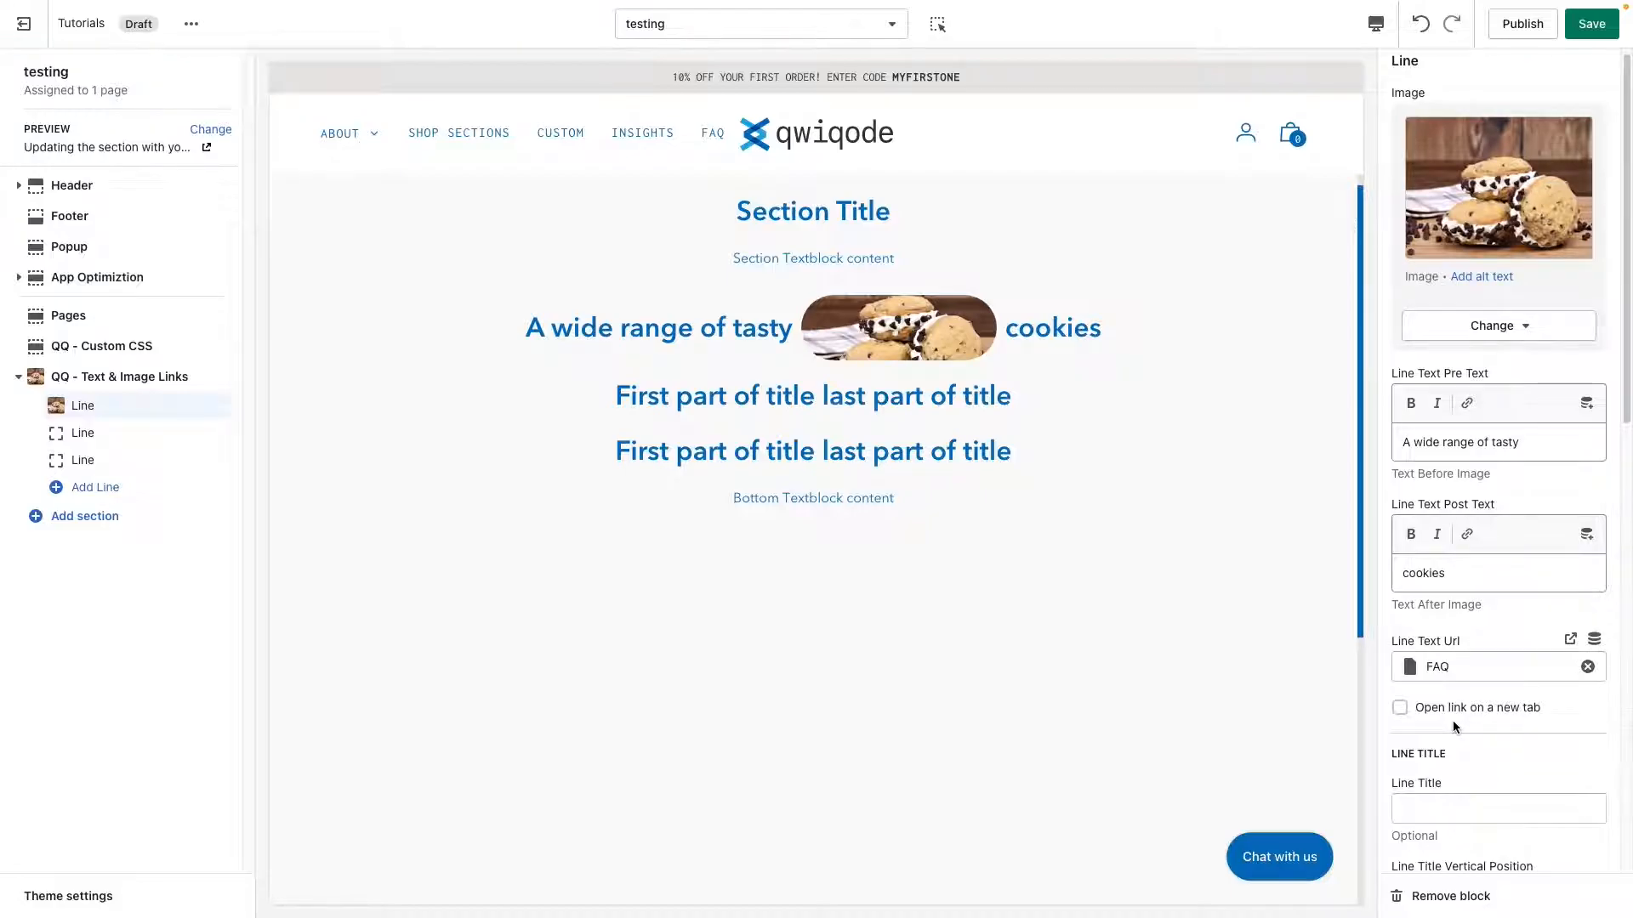
# Enter "Yuum" as the first line's Line Title
pyautogui.scroll(-1, 1453, 723)
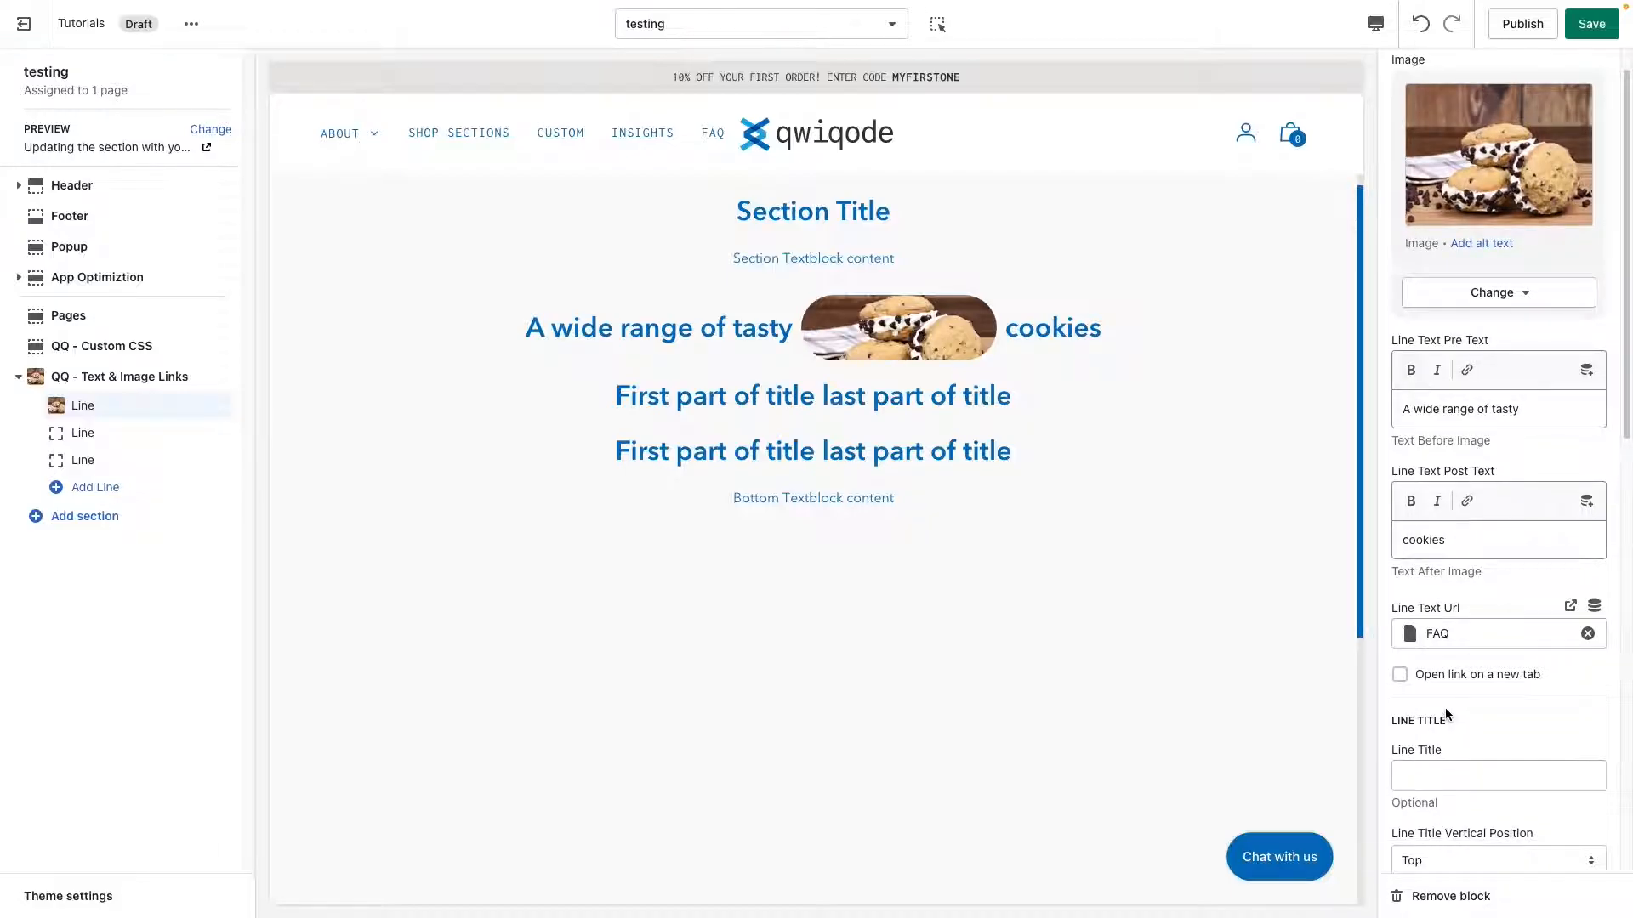
pyautogui.scroll(-1, 1445, 707)
pyautogui.scroll(-6, 1444, 707)
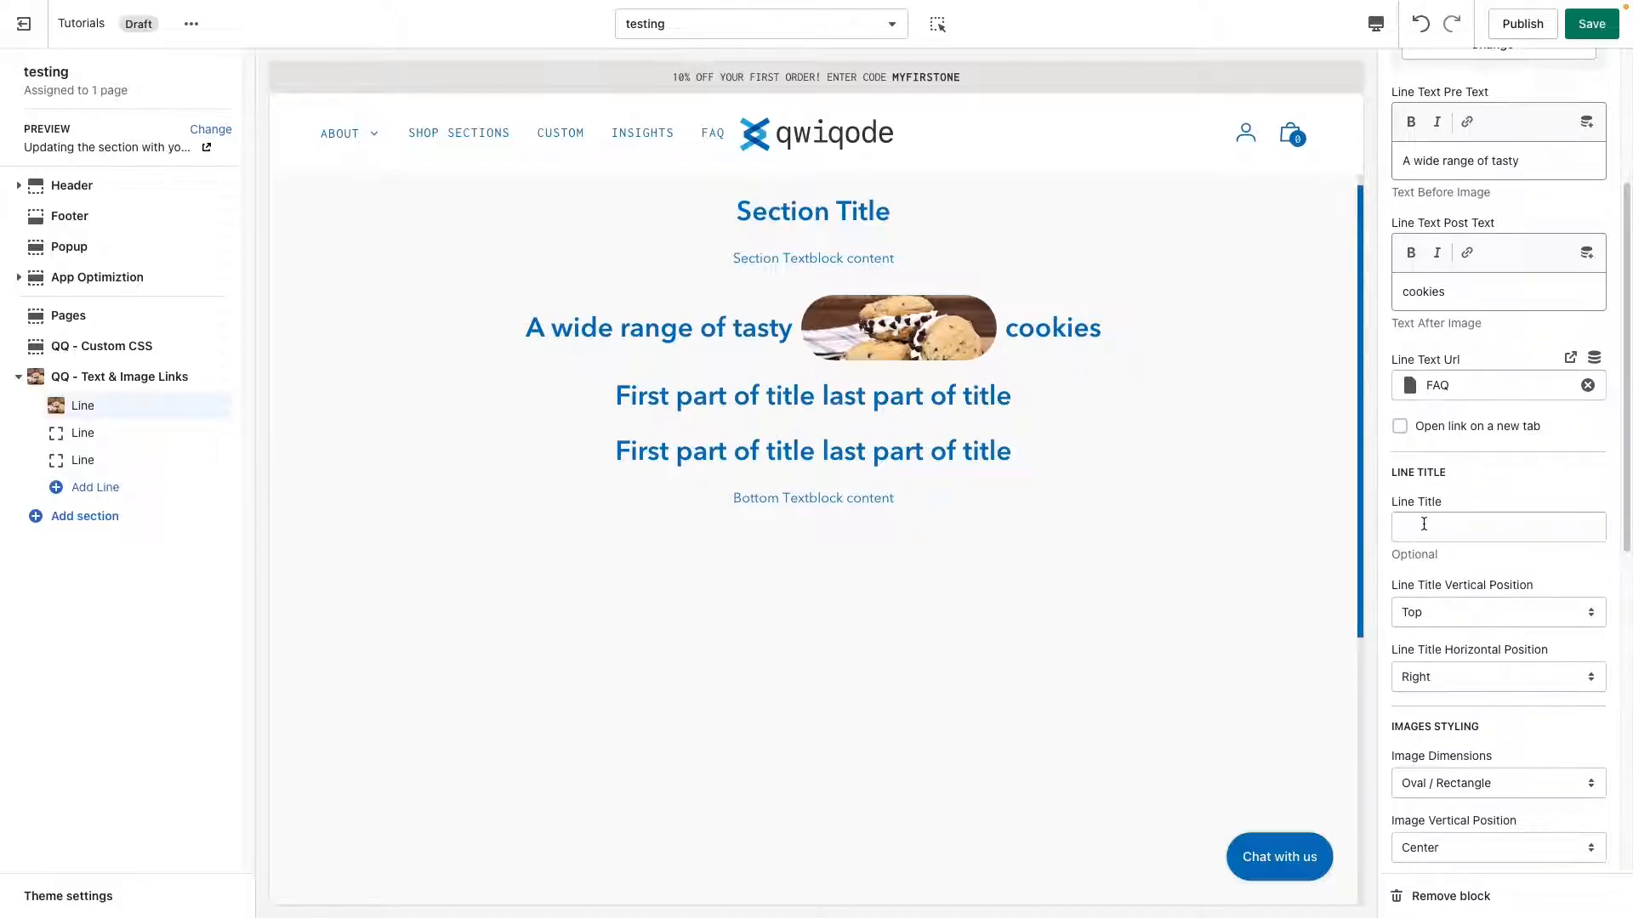
pyautogui.click(1424, 523)
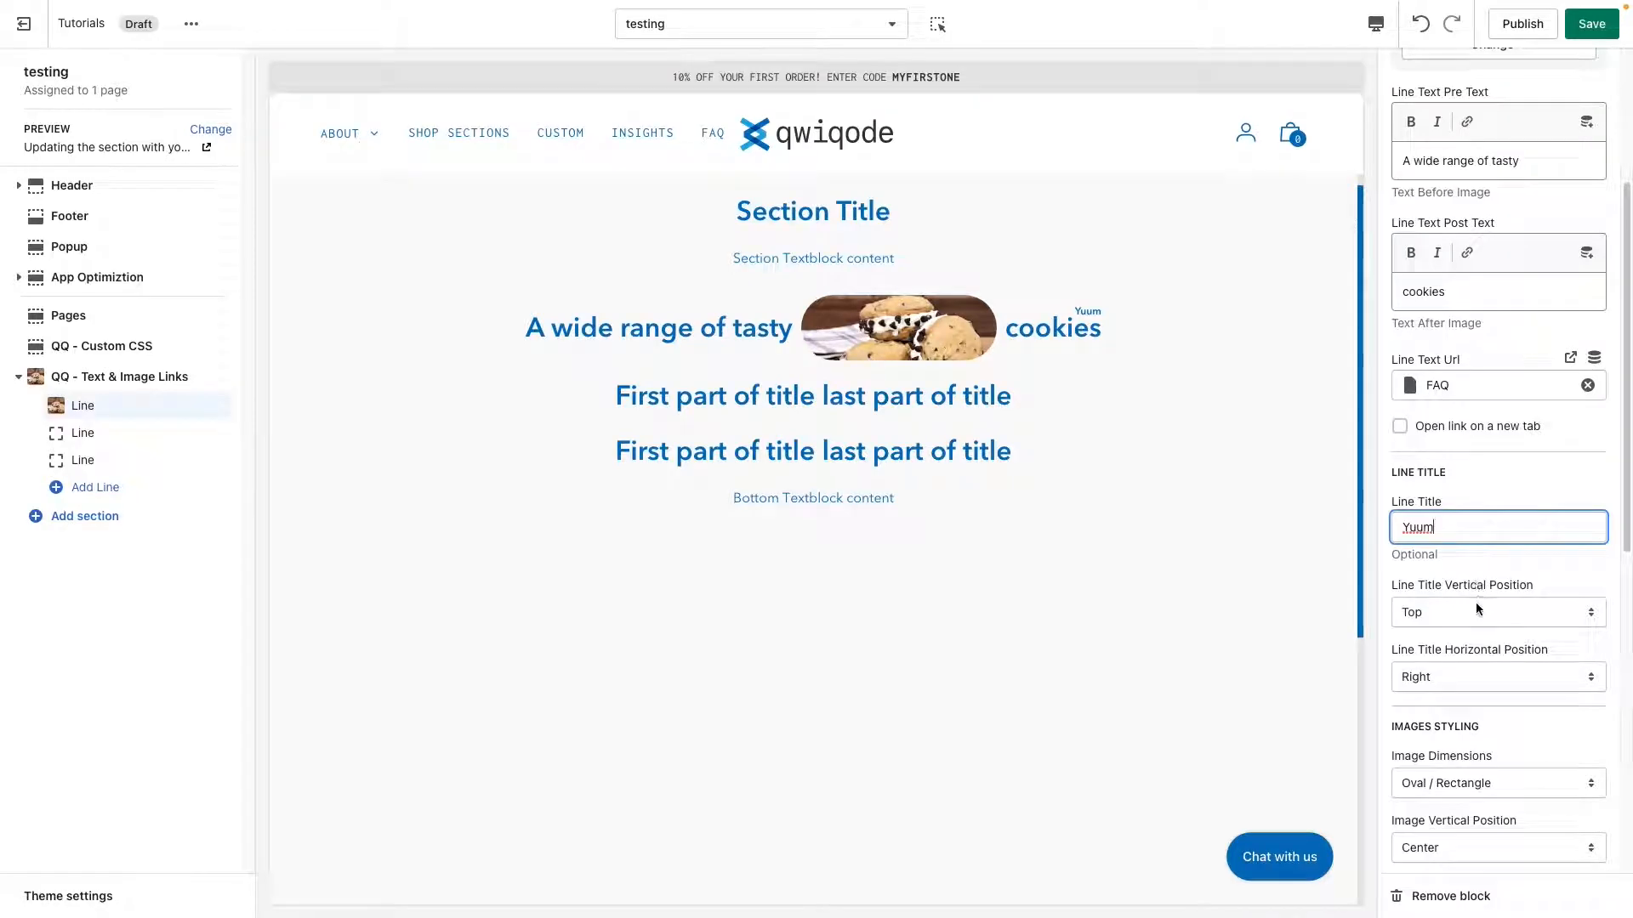
# Set the line title's vertical position to Bottom
pyautogui.scroll(-2, 1476, 600)
pyautogui.click(1449, 575)
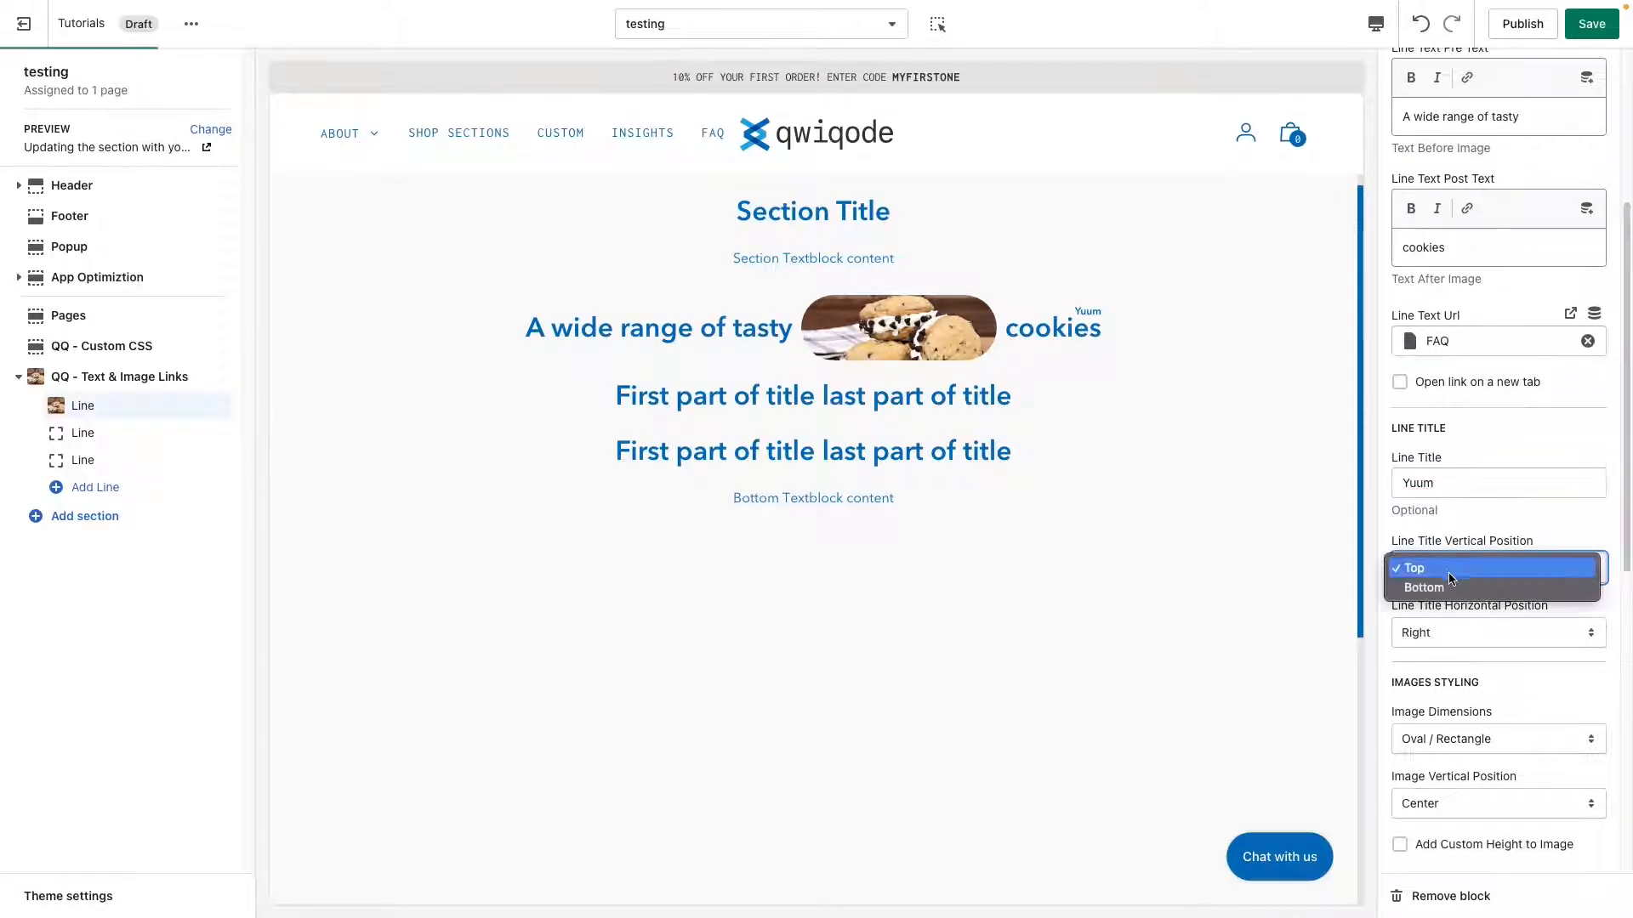
pyautogui.click(1449, 585)
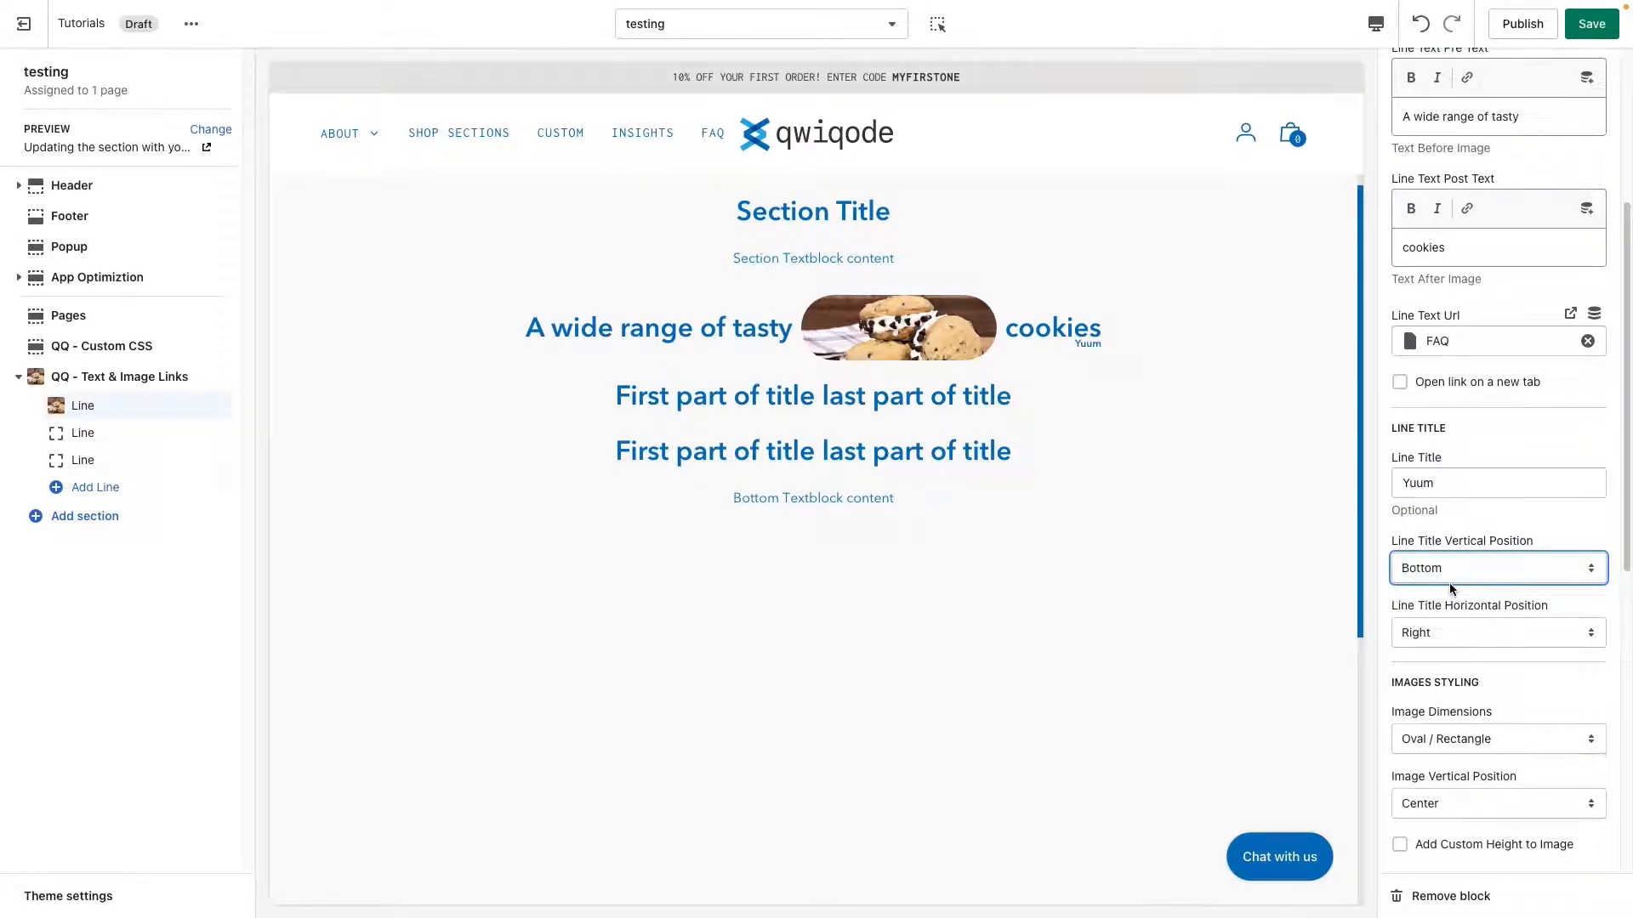
# Set the line title's horizontal position to Left and its vertical position to Top
pyautogui.click(1457, 634)
pyautogui.click(1459, 620)
pyautogui.click(1455, 574)
pyautogui.click(1456, 568)
# Set the Image Dimensions of the first line's cookie photo to Circle / Square
pyautogui.scroll(-2, 1464, 678)
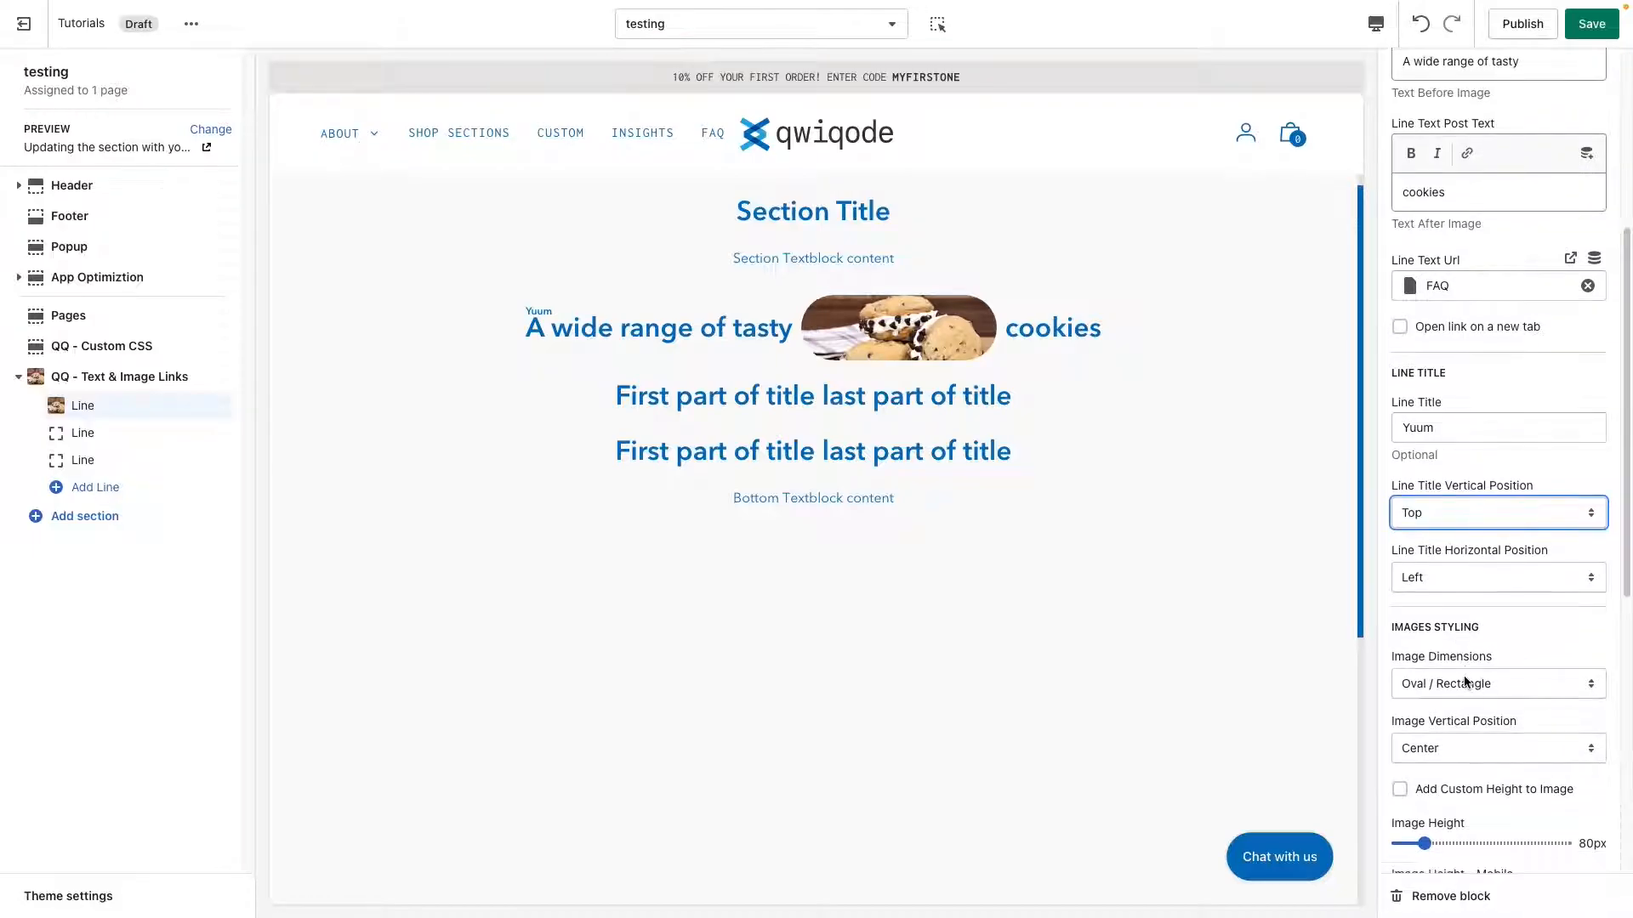
pyautogui.scroll(-6, 1464, 681)
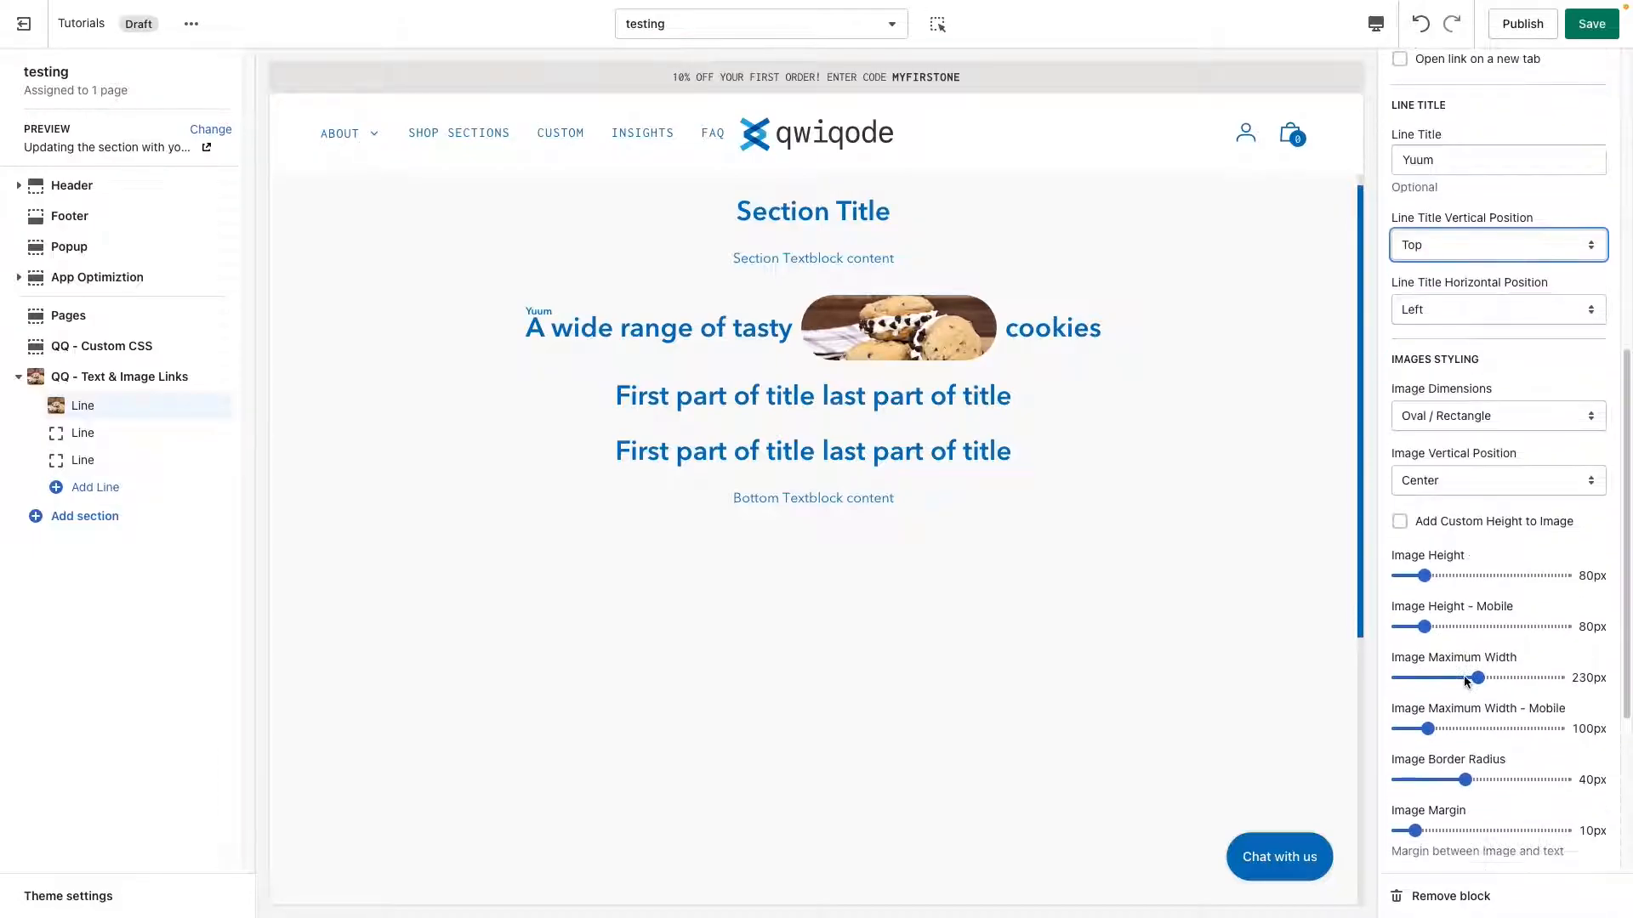
pyautogui.click(1479, 396)
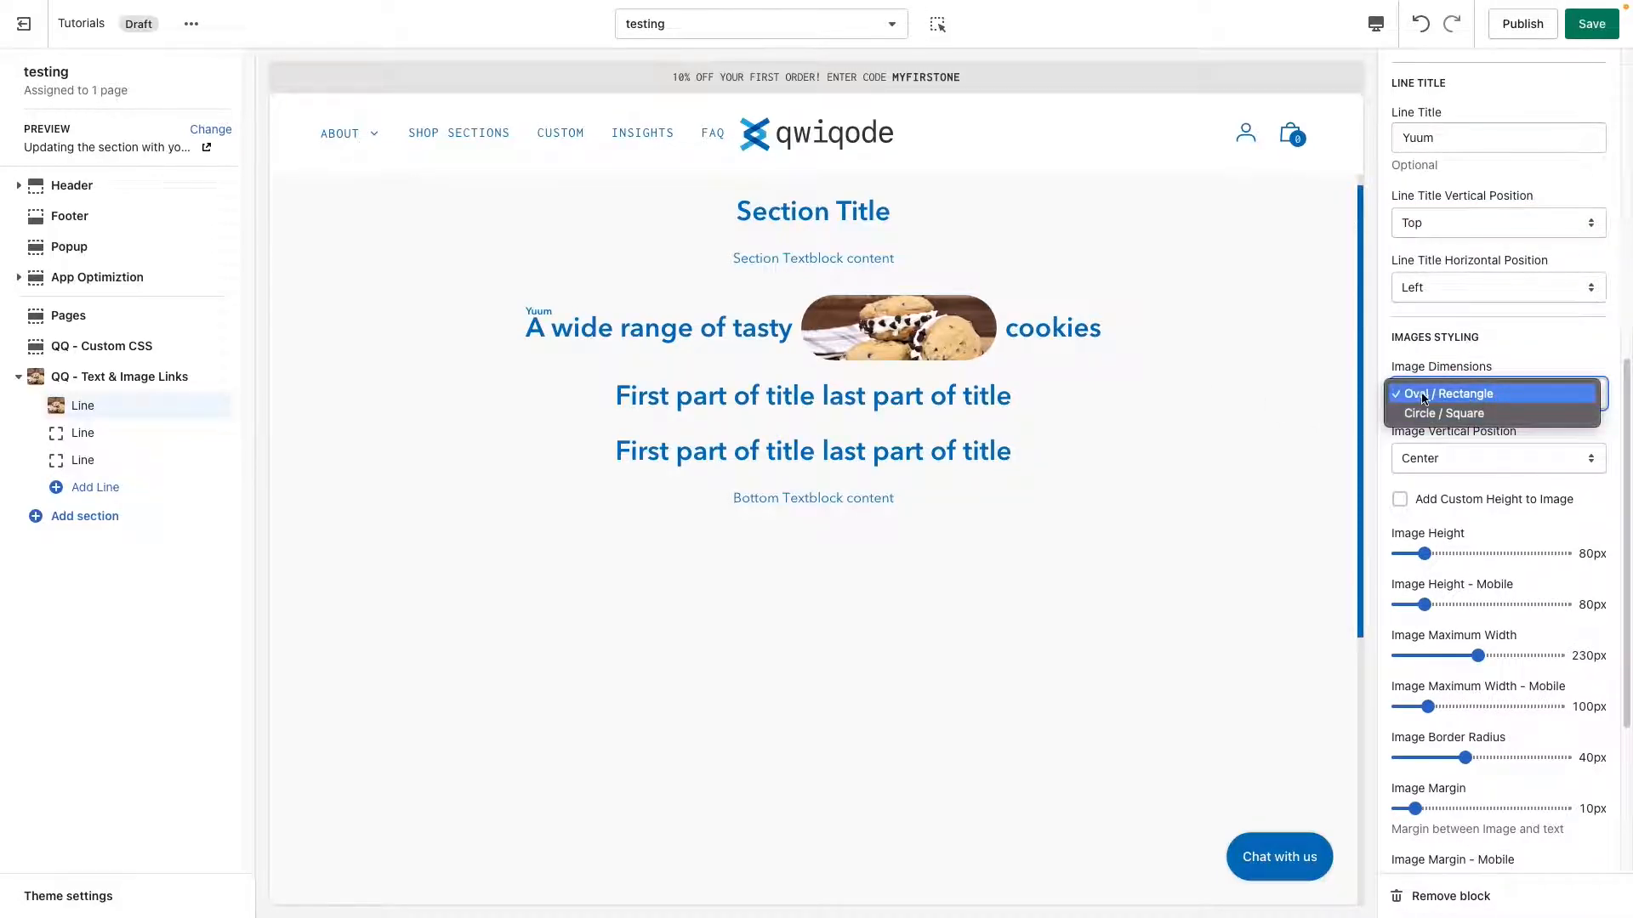
pyautogui.click(1482, 357)
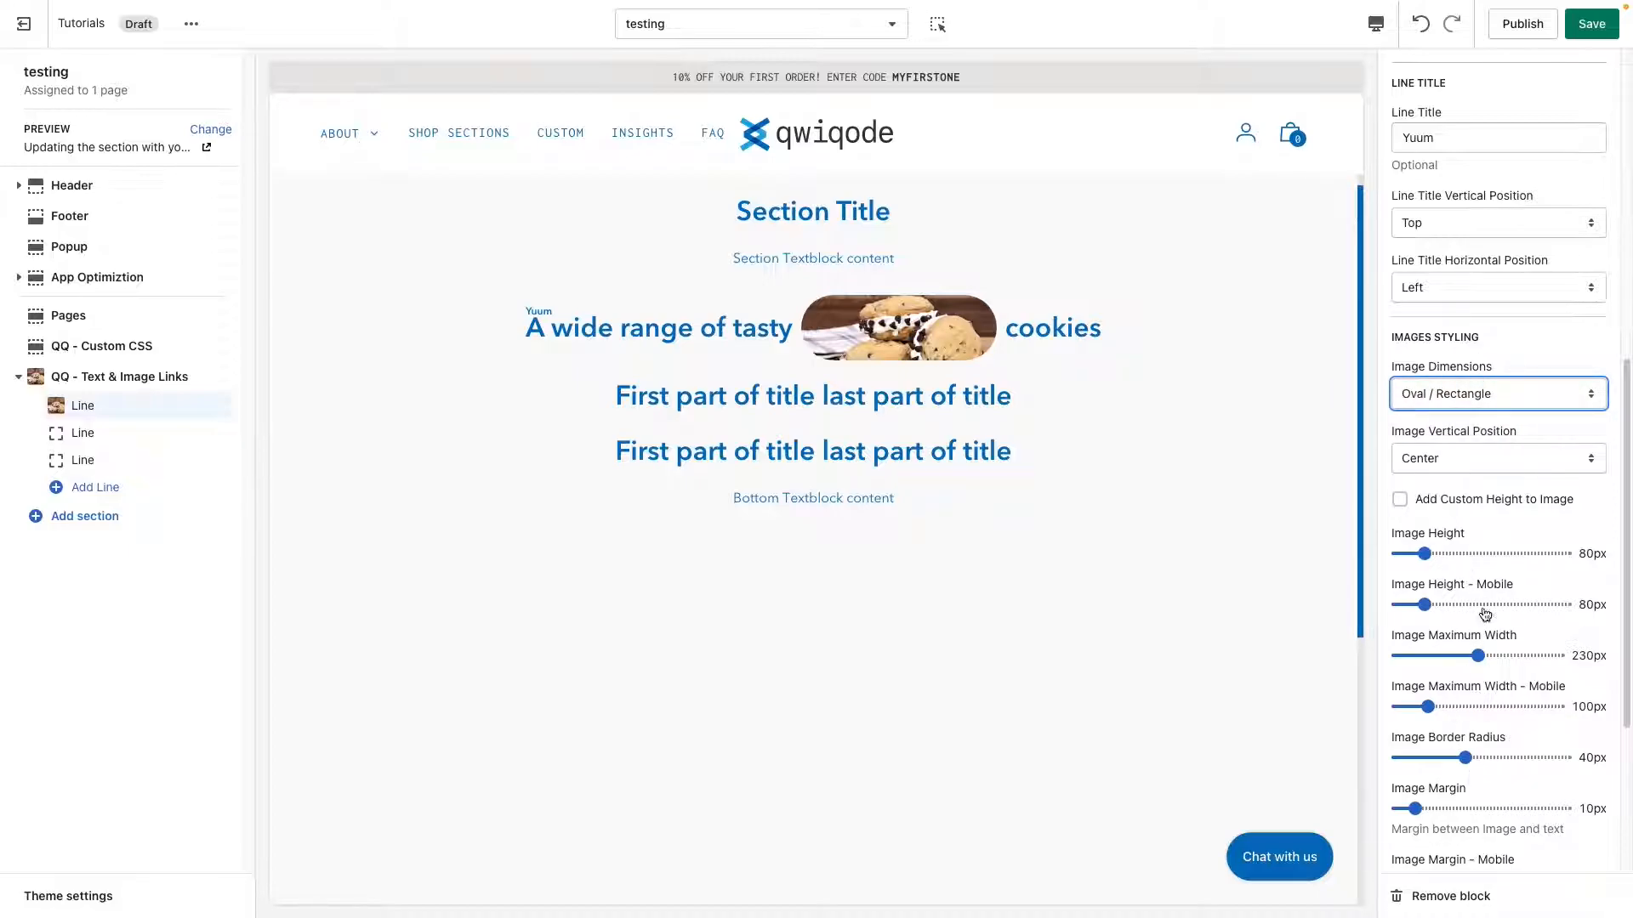
pyautogui.click(1466, 401)
pyautogui.click(1466, 414)
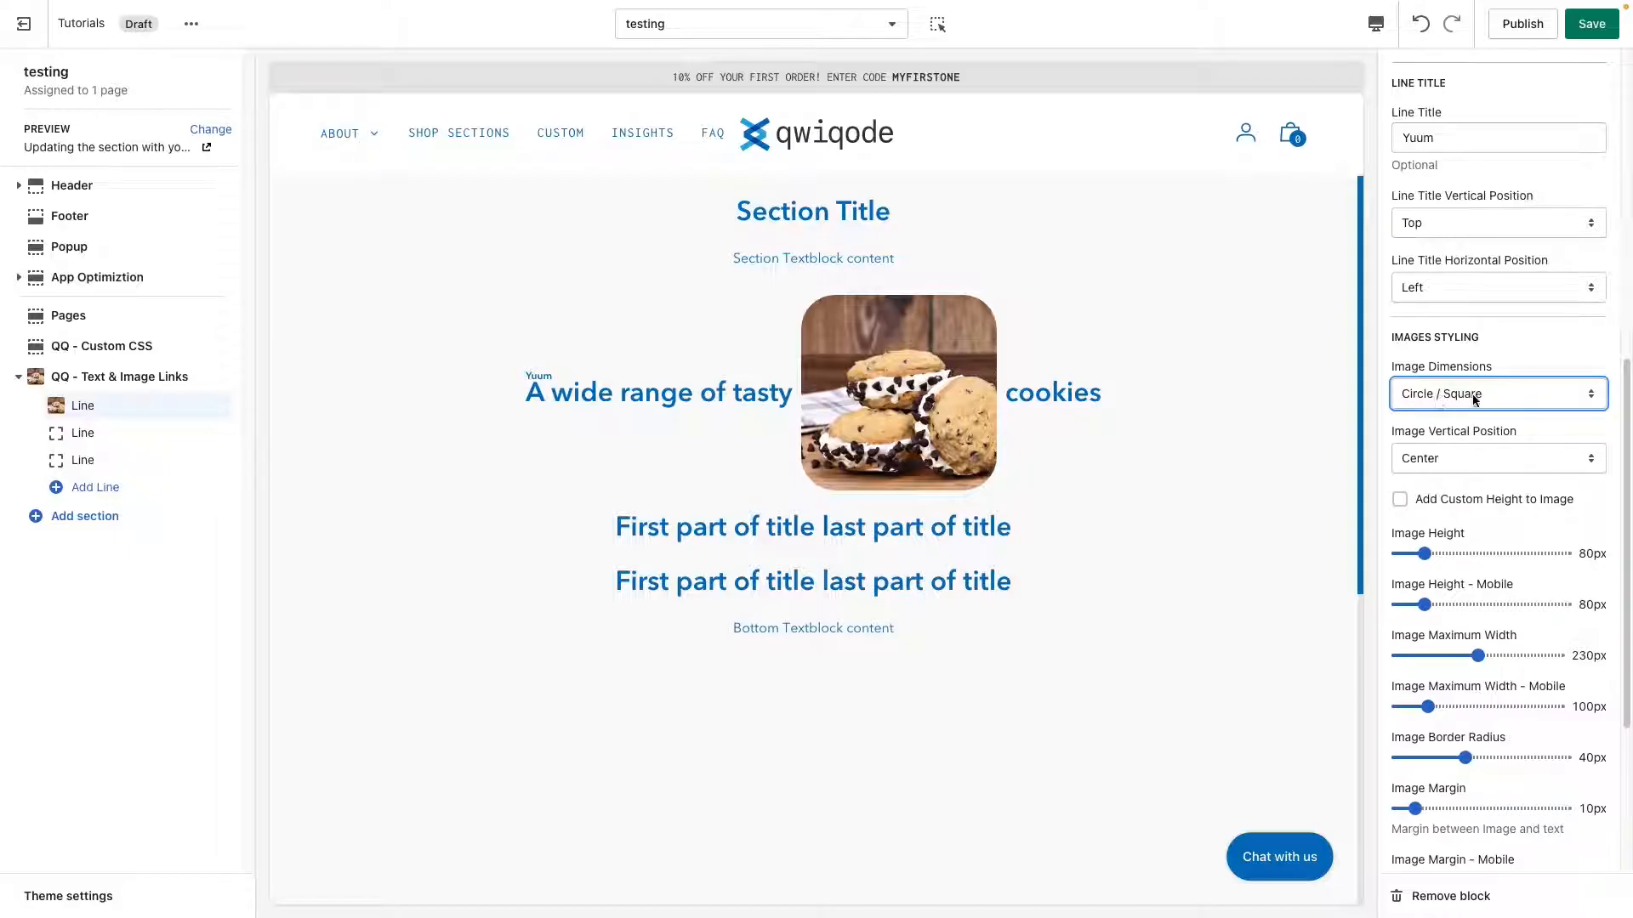
# Set the Image Dimensions of the first line's cookie photo to Oval / Rectangle
pyautogui.click(1472, 405)
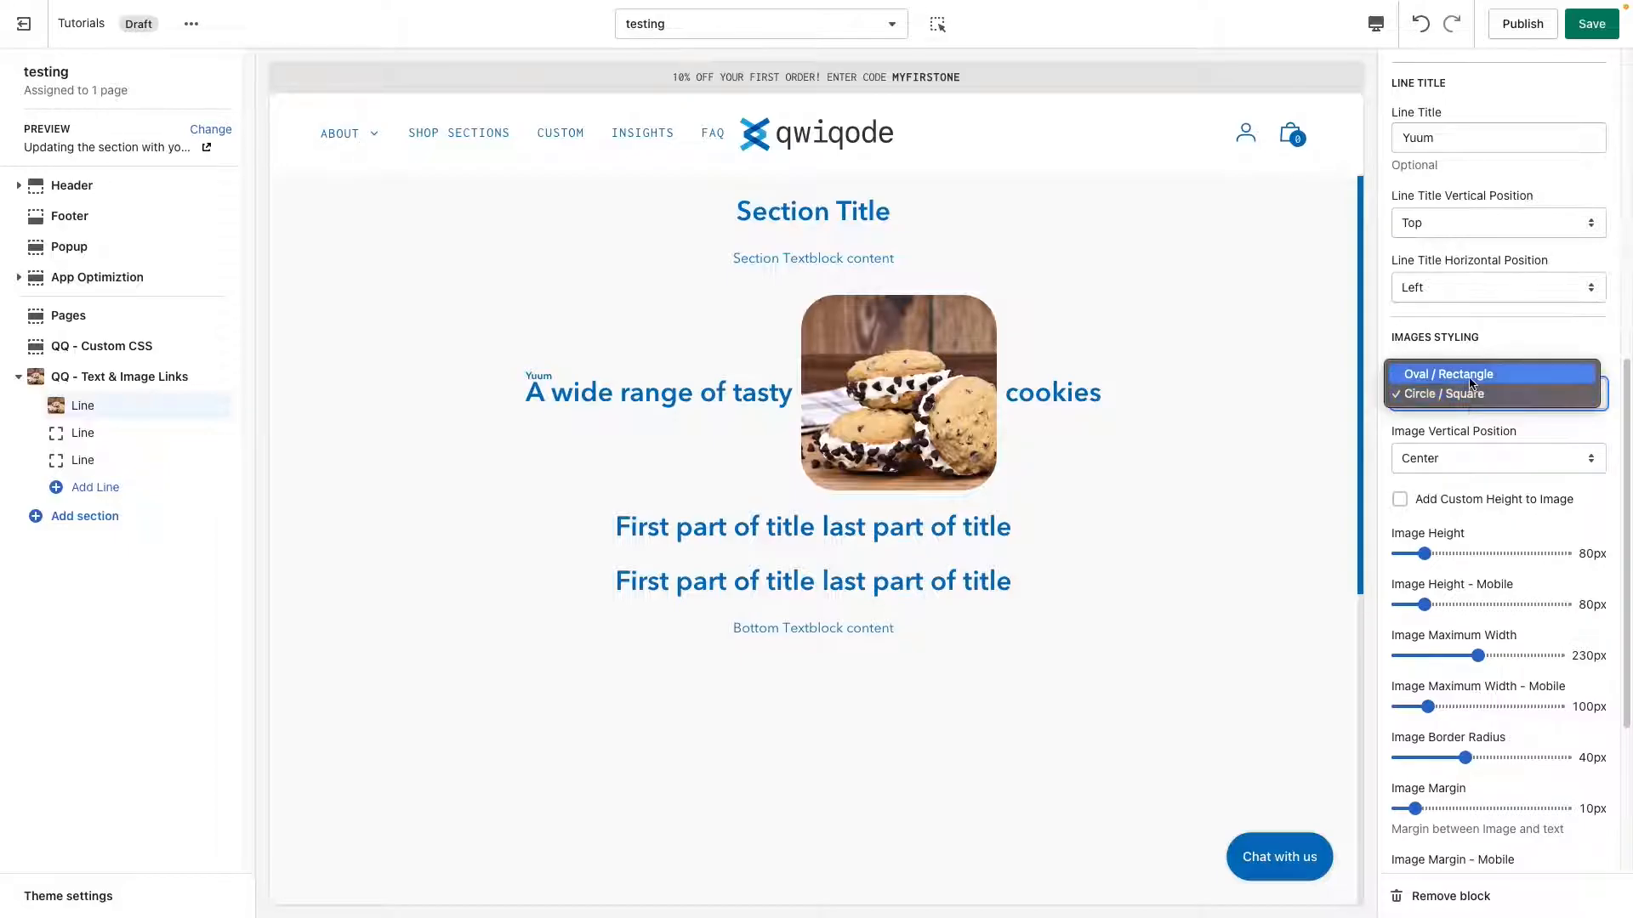
pyautogui.click(1470, 375)
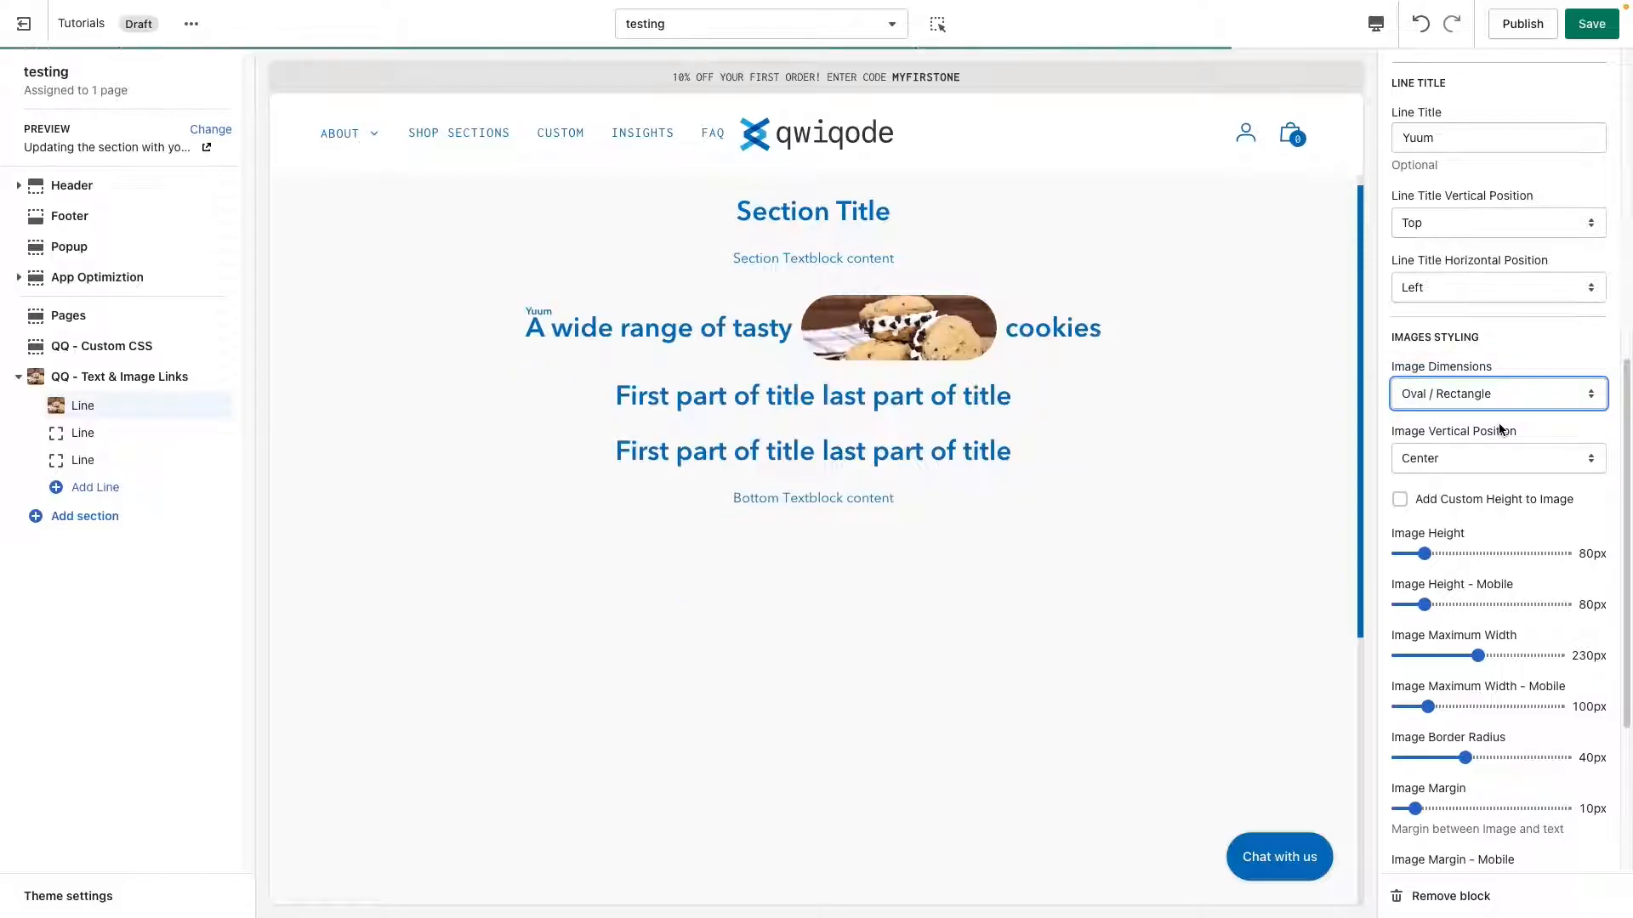
# Try the Top and Bottom vertical positions for the first line's image, then restore it to Center
pyautogui.click(1456, 458)
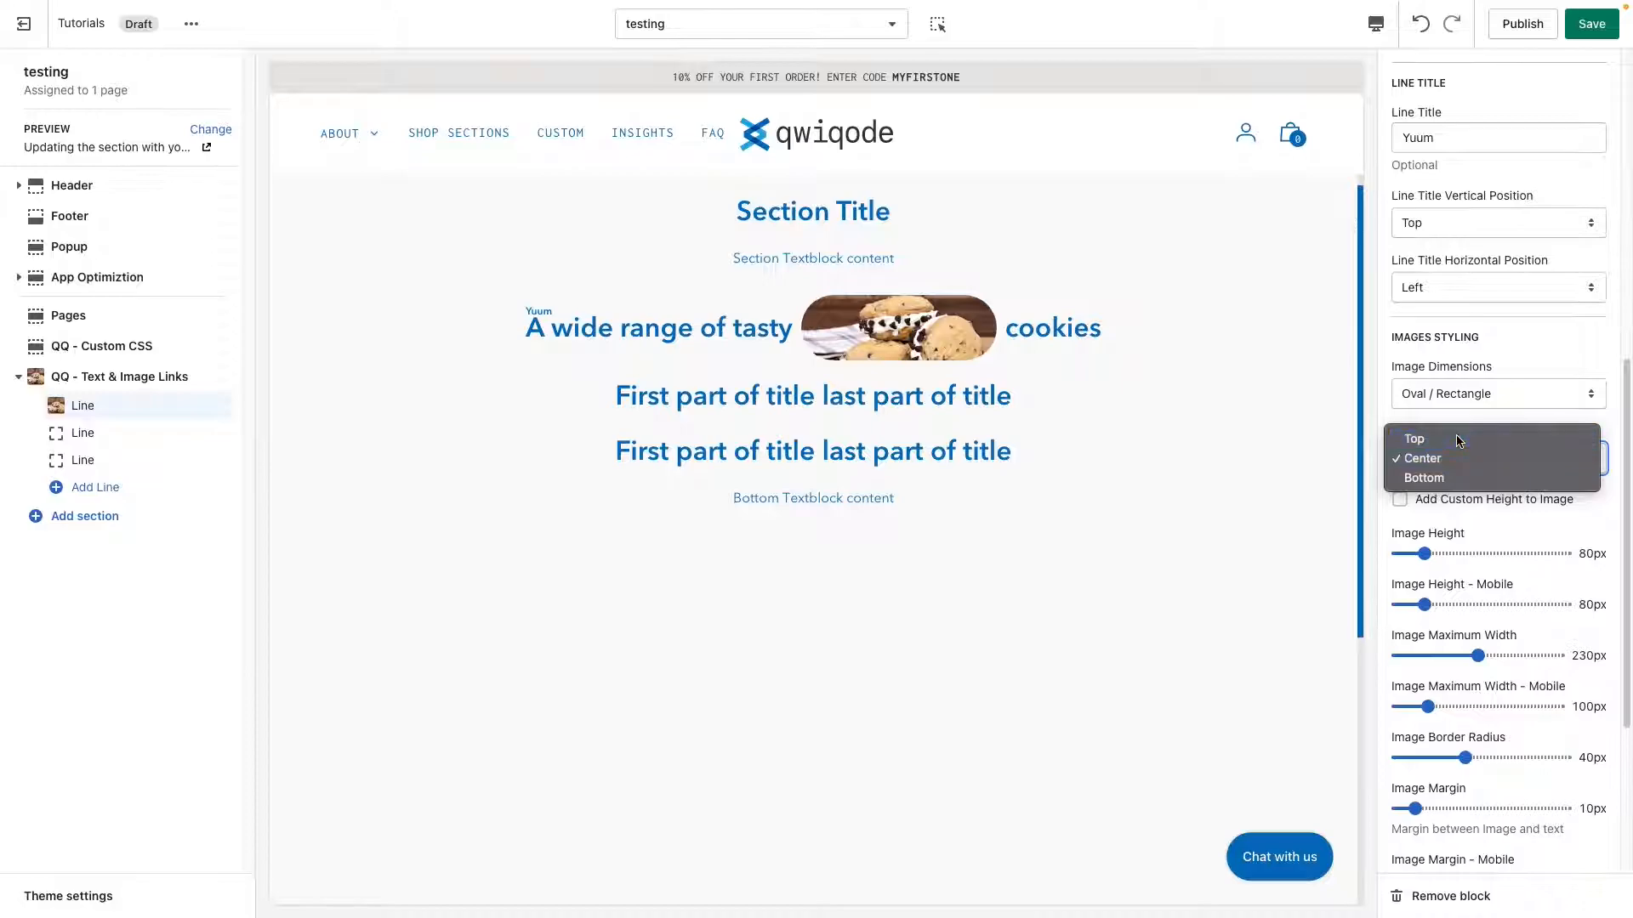
pyautogui.click(1456, 435)
pyautogui.click(1453, 452)
pyautogui.click(1454, 501)
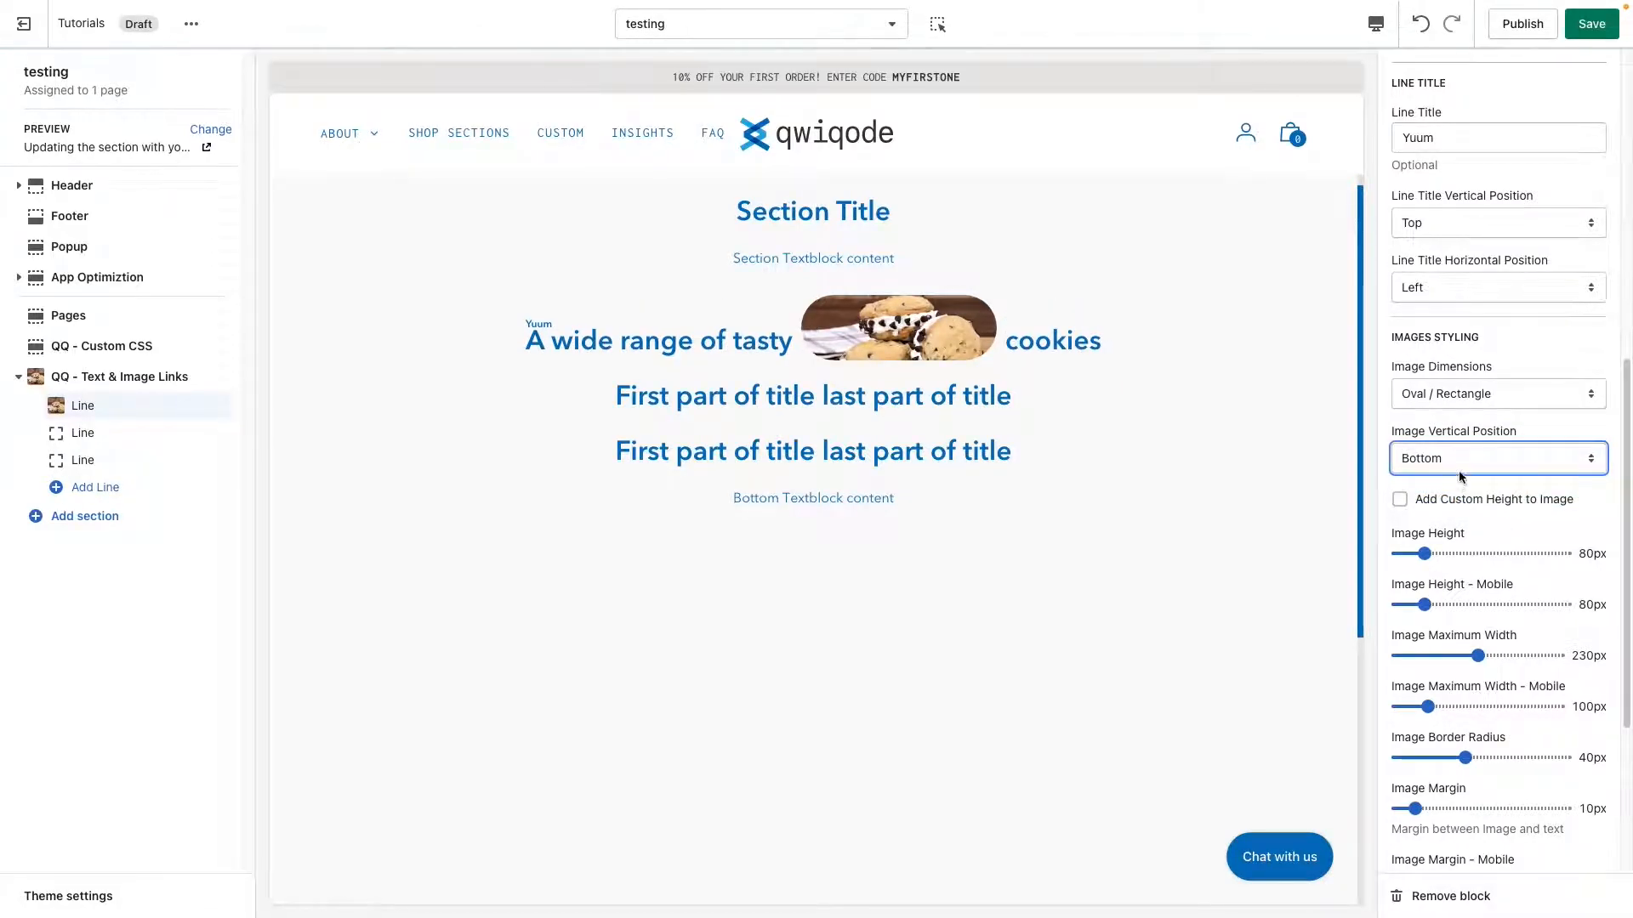
pyautogui.click(1459, 459)
pyautogui.click(1462, 443)
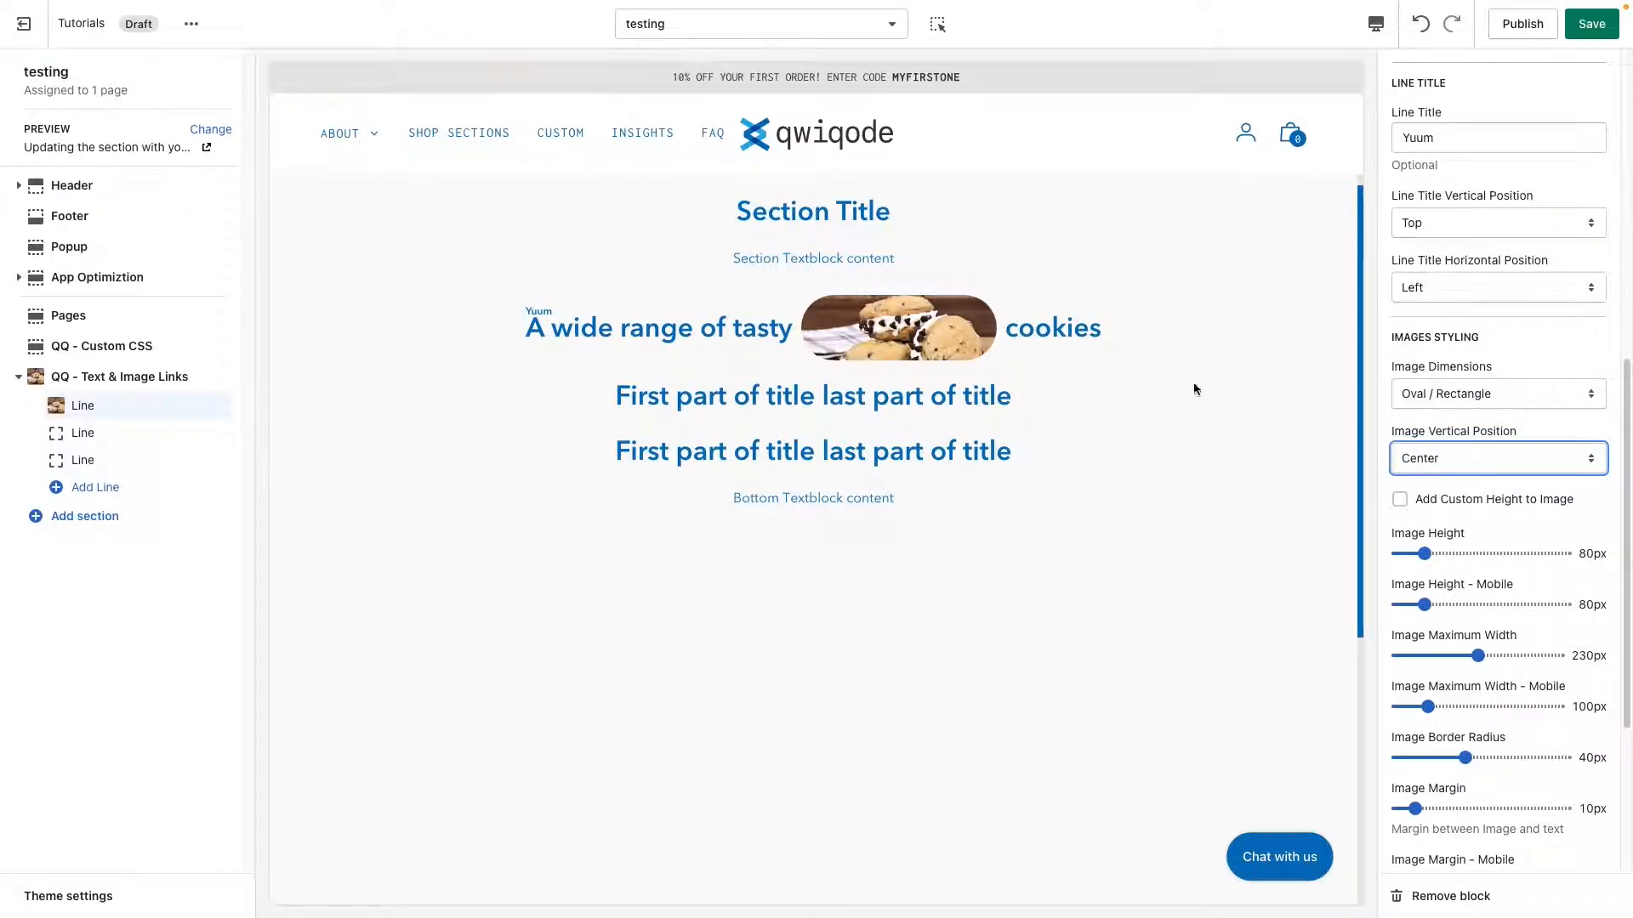
# Enable a custom height for the first line's image and set Image Height to 180px
pyautogui.scroll(-3, 1486, 561)
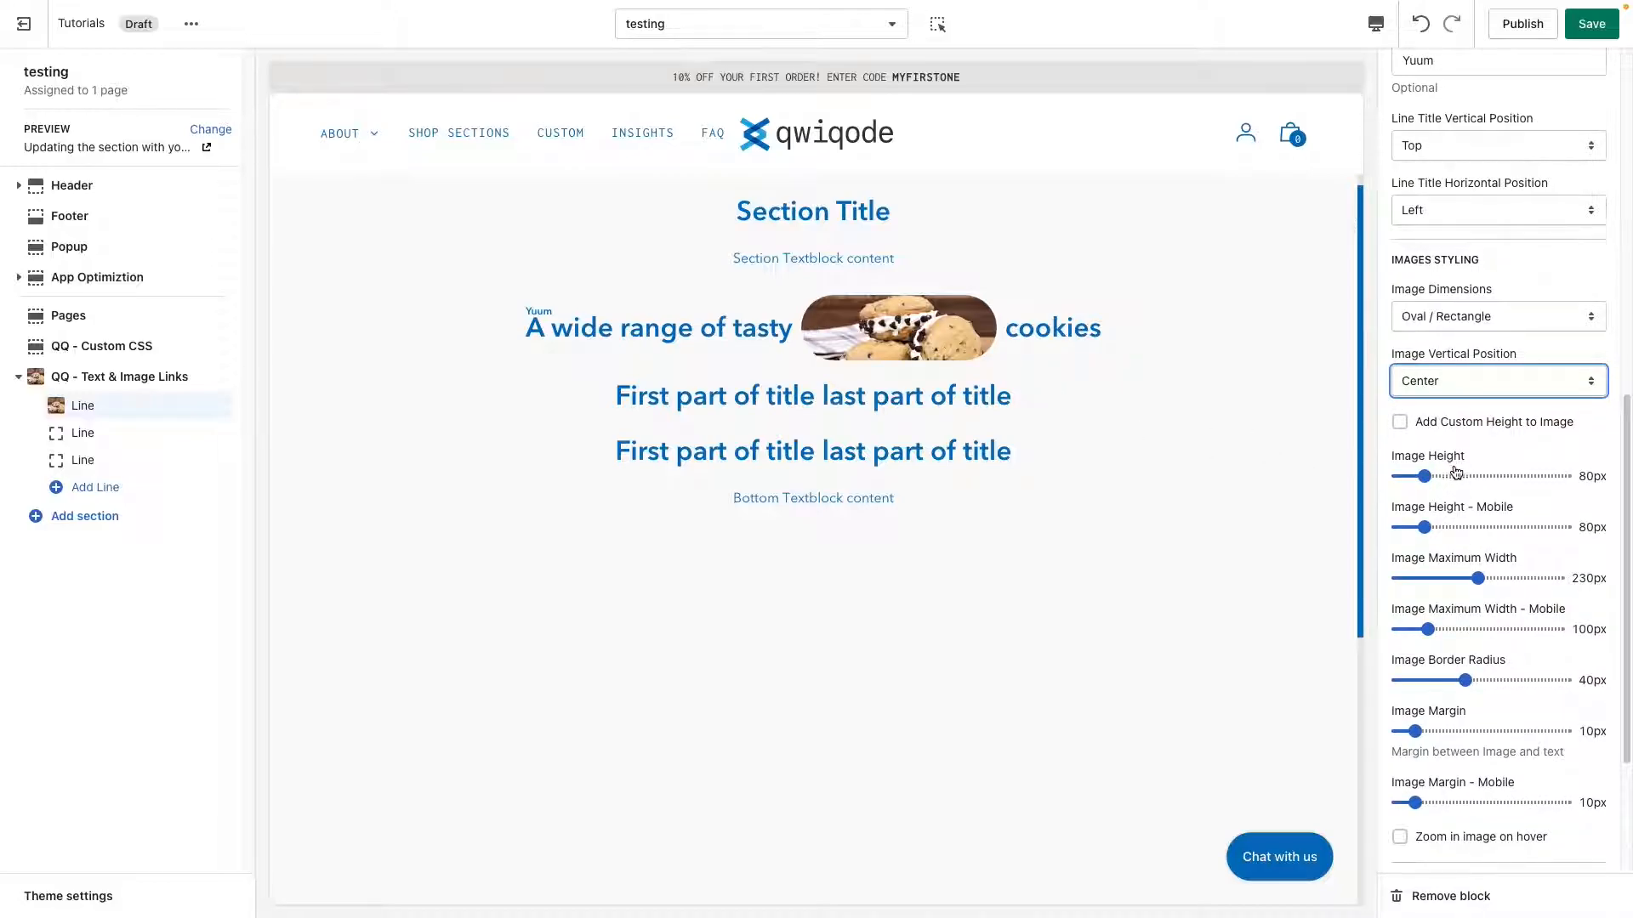
pyautogui.click(1426, 428)
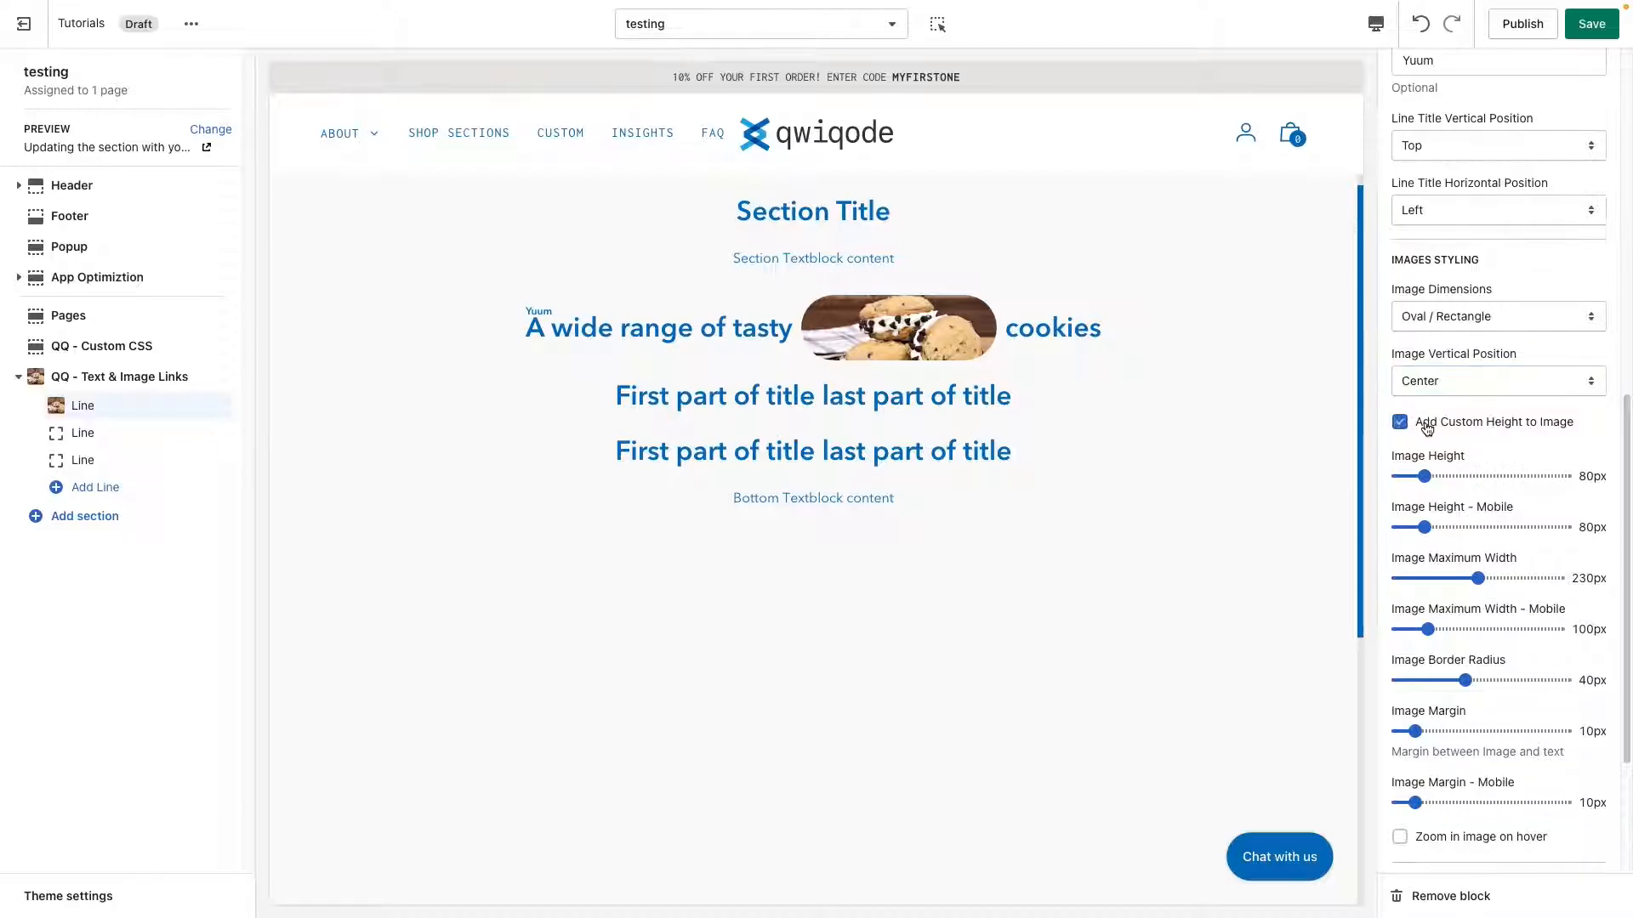
pyautogui.moveTo(1423, 474); pyautogui.dragTo(1454, 475)
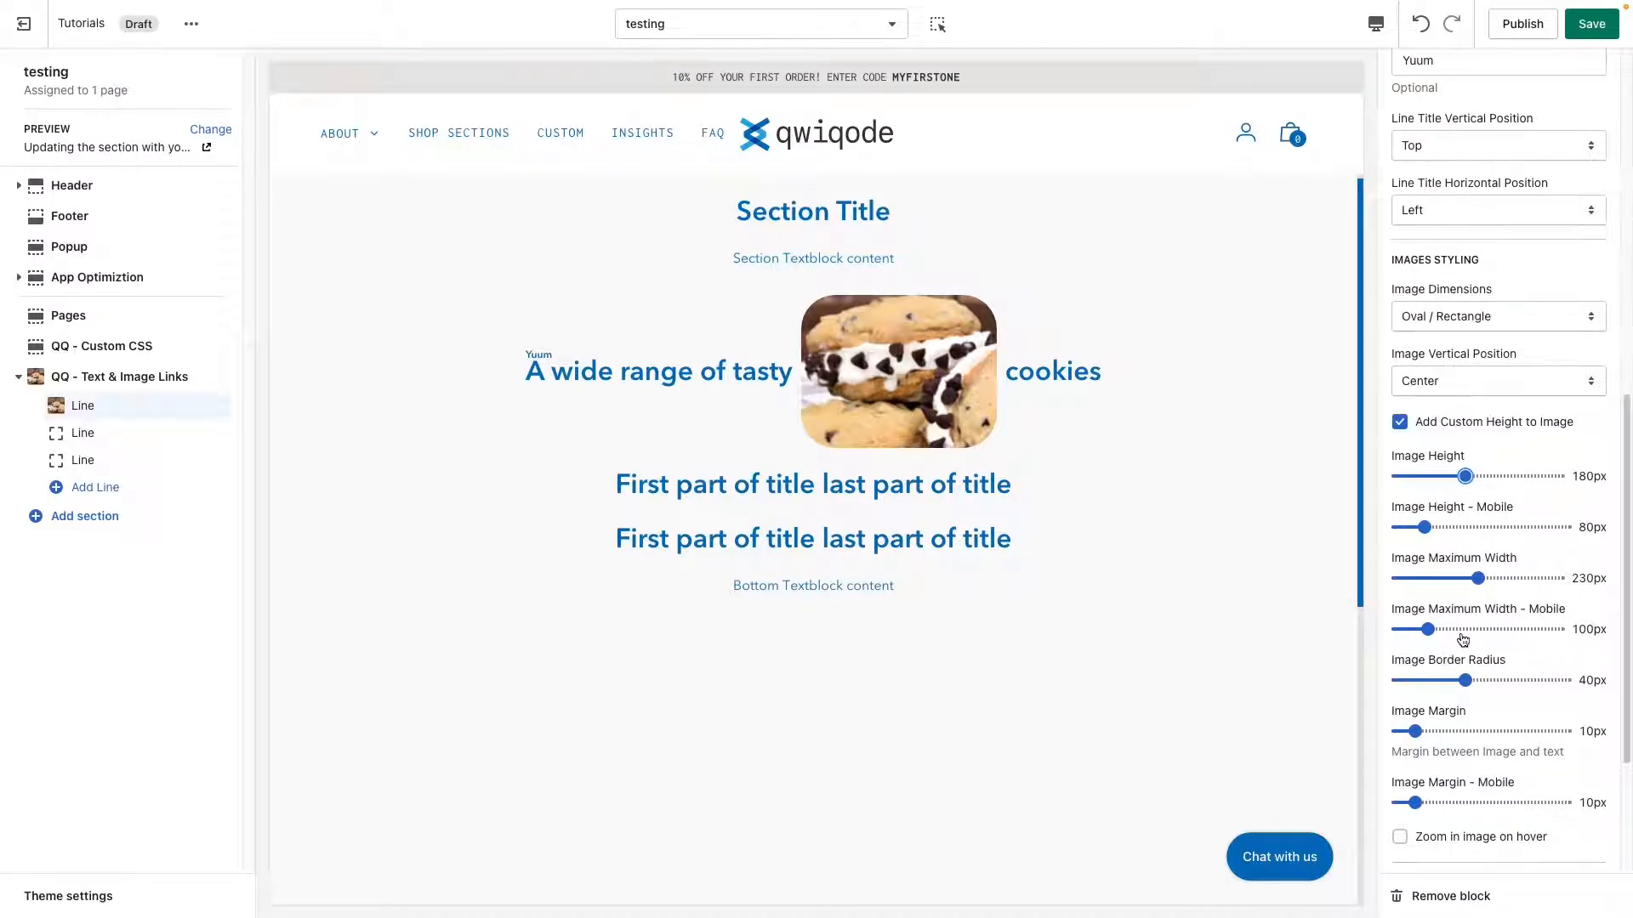
# Try an Image Maximum Width of 300px, then set Image Height to 90px and Image Maximum Width to 250px
pyautogui.moveTo(1496, 576); pyautogui.dragTo(1520, 578)
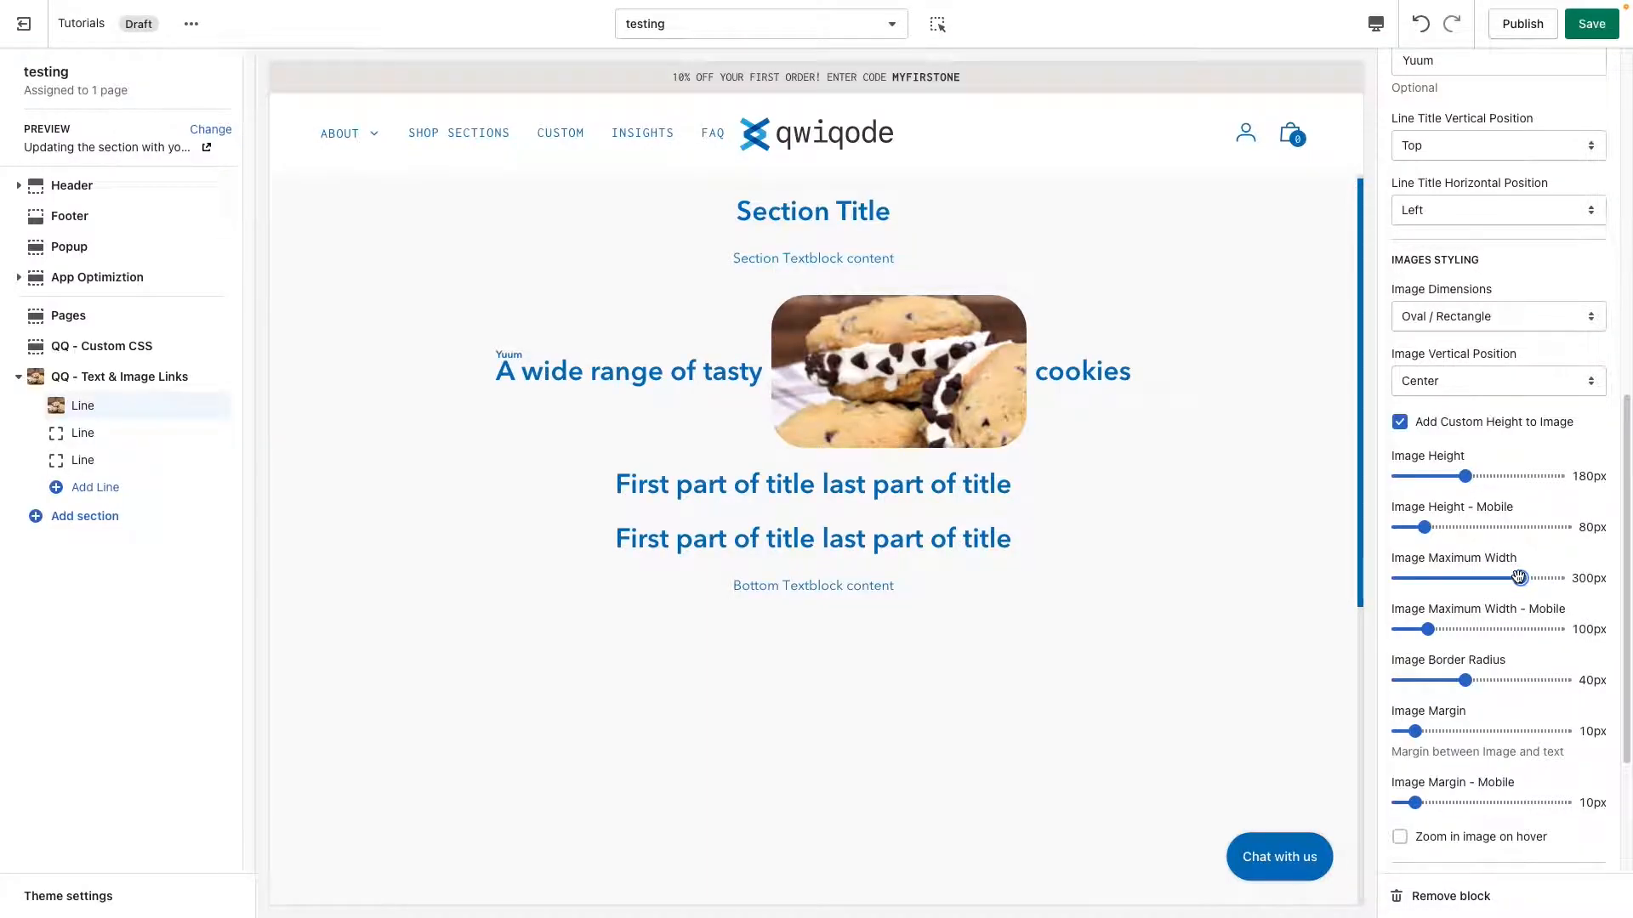
pyautogui.moveTo(1461, 474); pyautogui.dragTo(1429, 475)
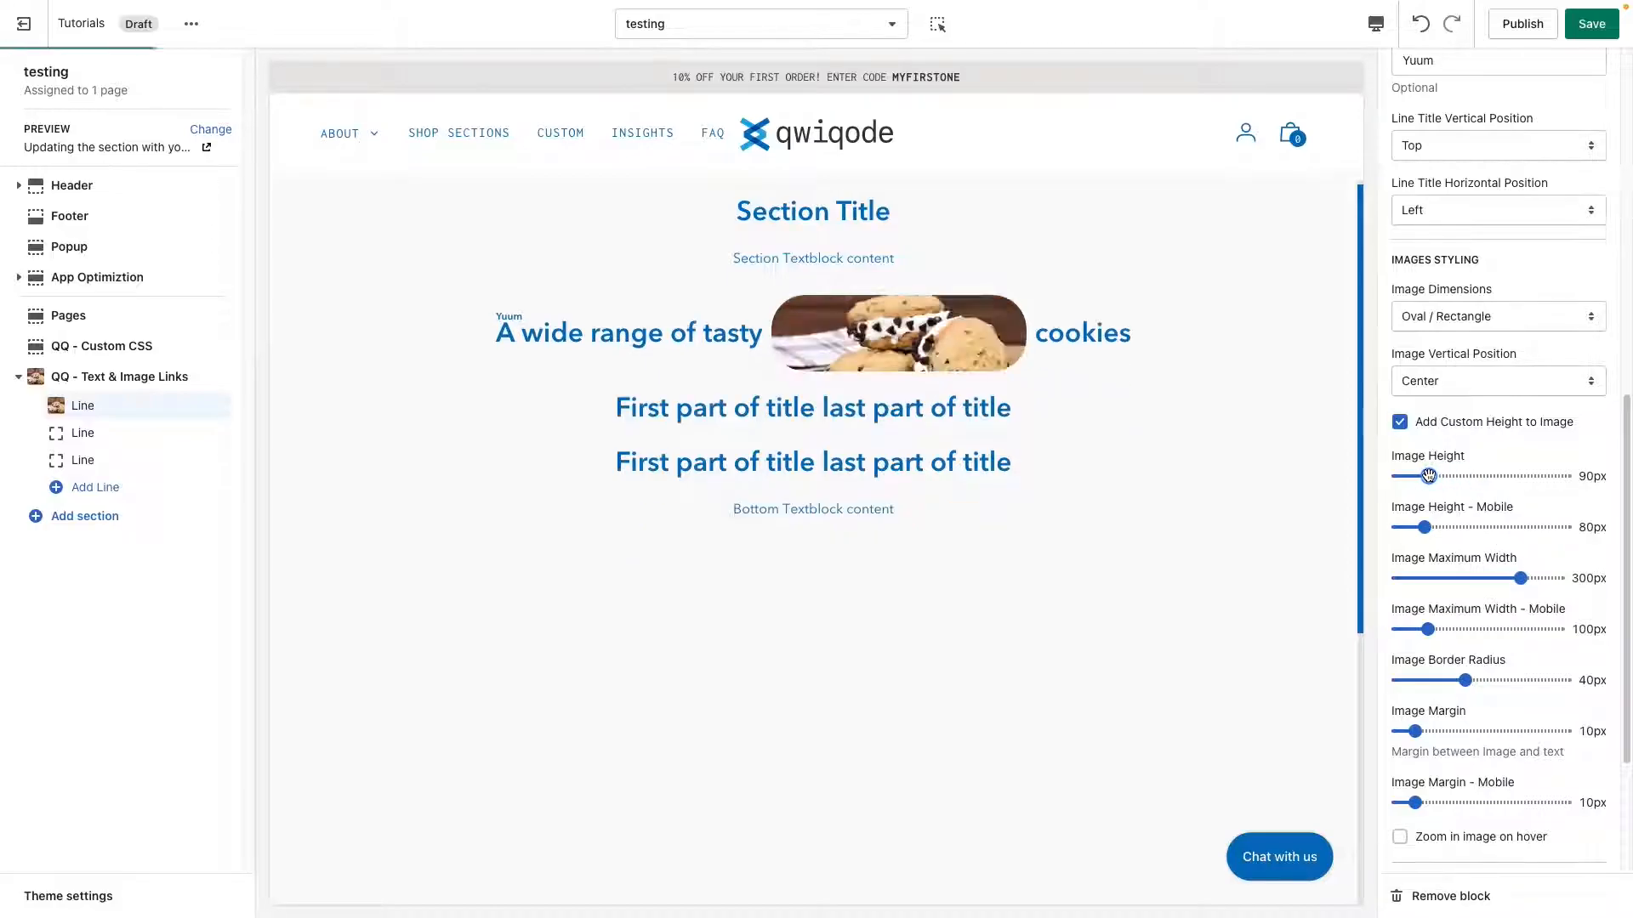
pyautogui.moveTo(1505, 579); pyautogui.dragTo(1490, 578)
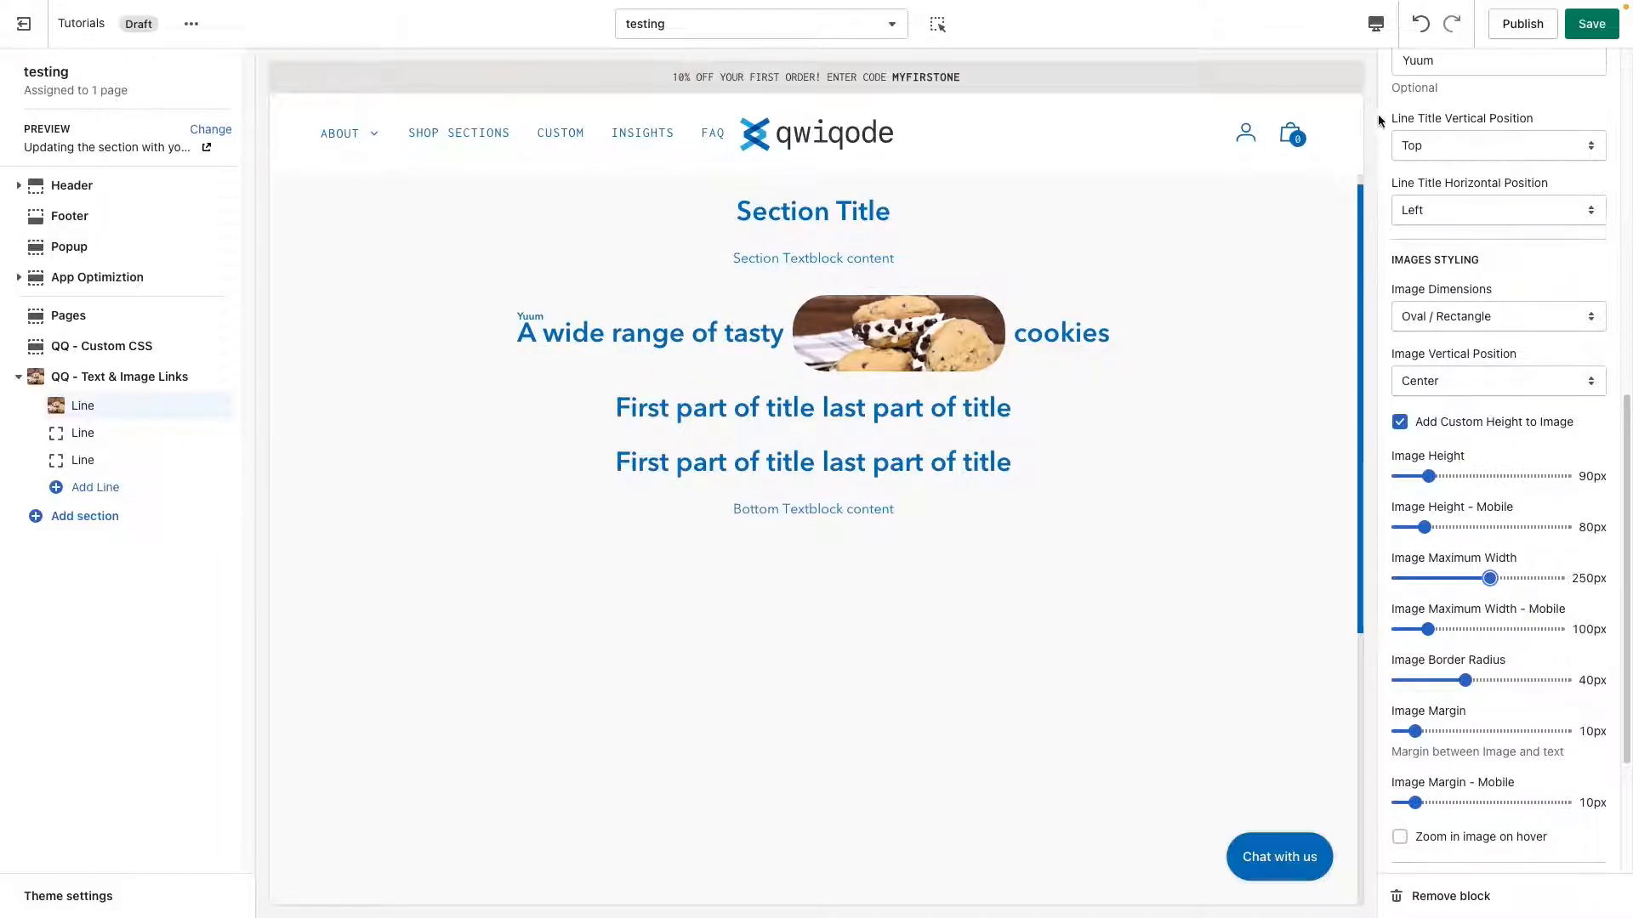
# Preview the page in the mobile view and return to the desktop view
pyautogui.click(1375, 24)
pyautogui.click(1386, 75)
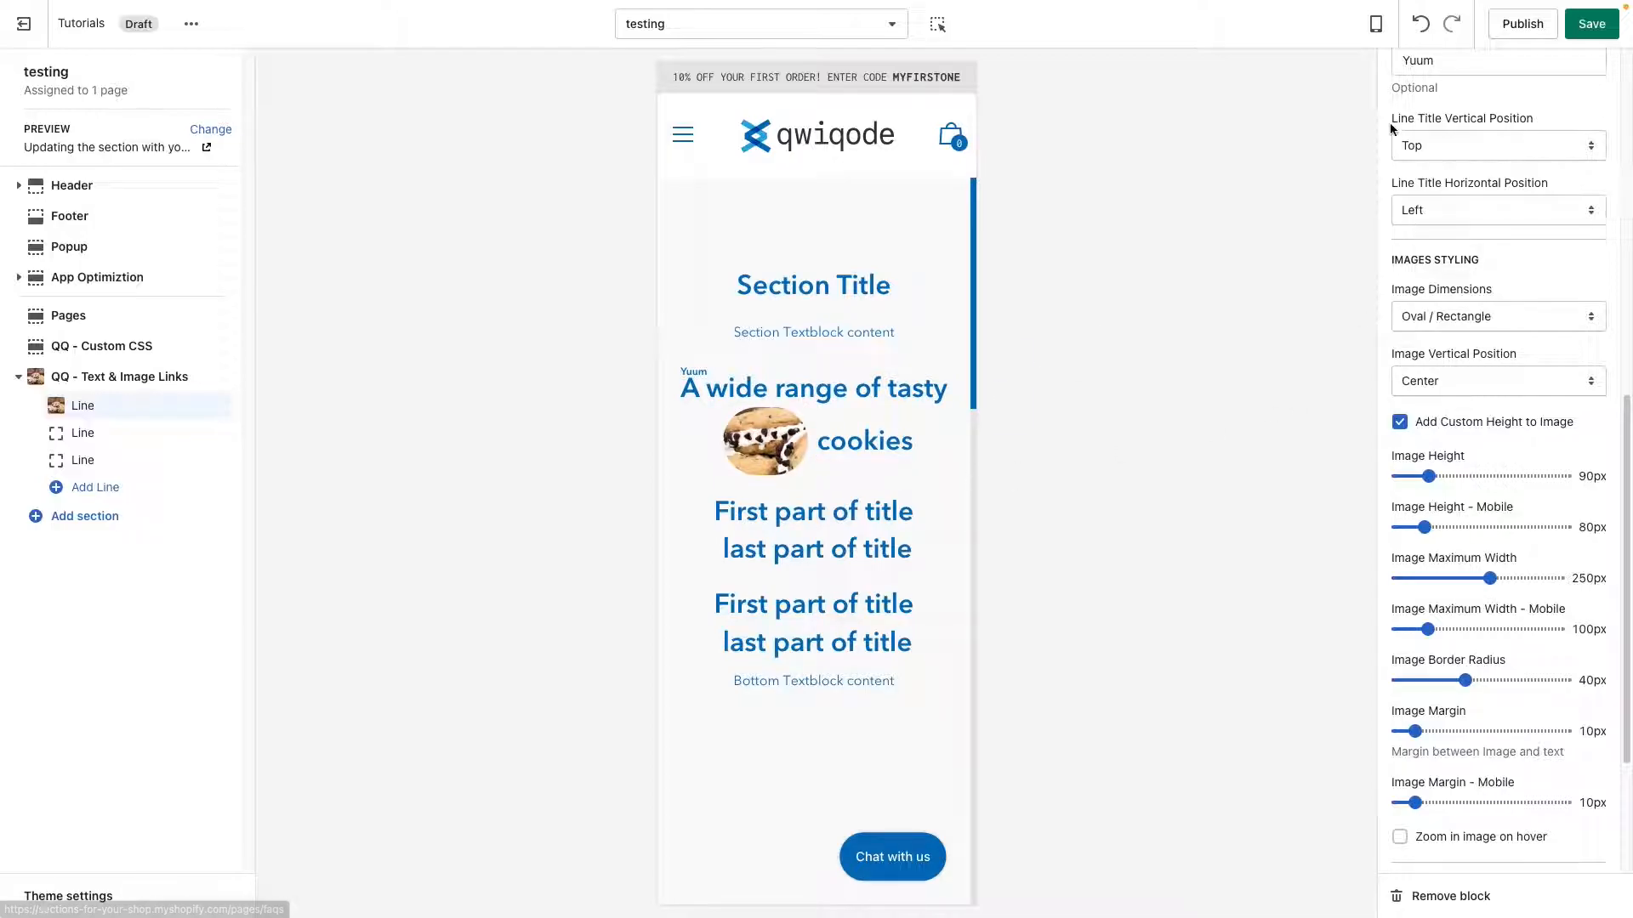
pyautogui.click(1375, 24)
pyautogui.click(1418, 100)
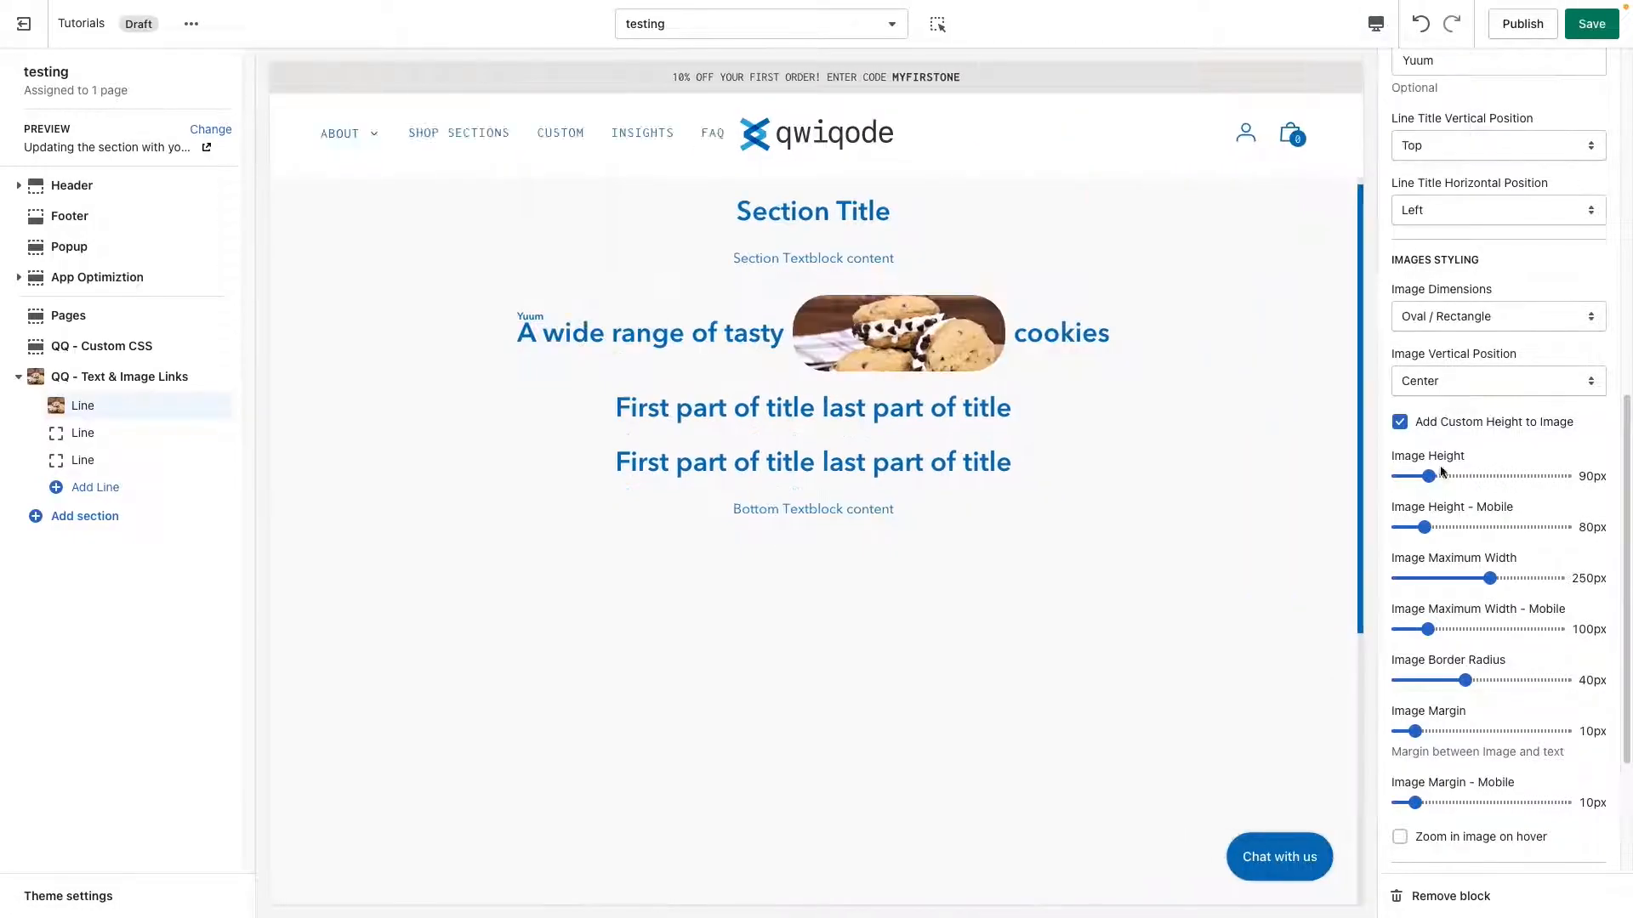
# Turn off the first line's custom image height and set its Image Dimensions to Circle / Square
pyautogui.click(1446, 421)
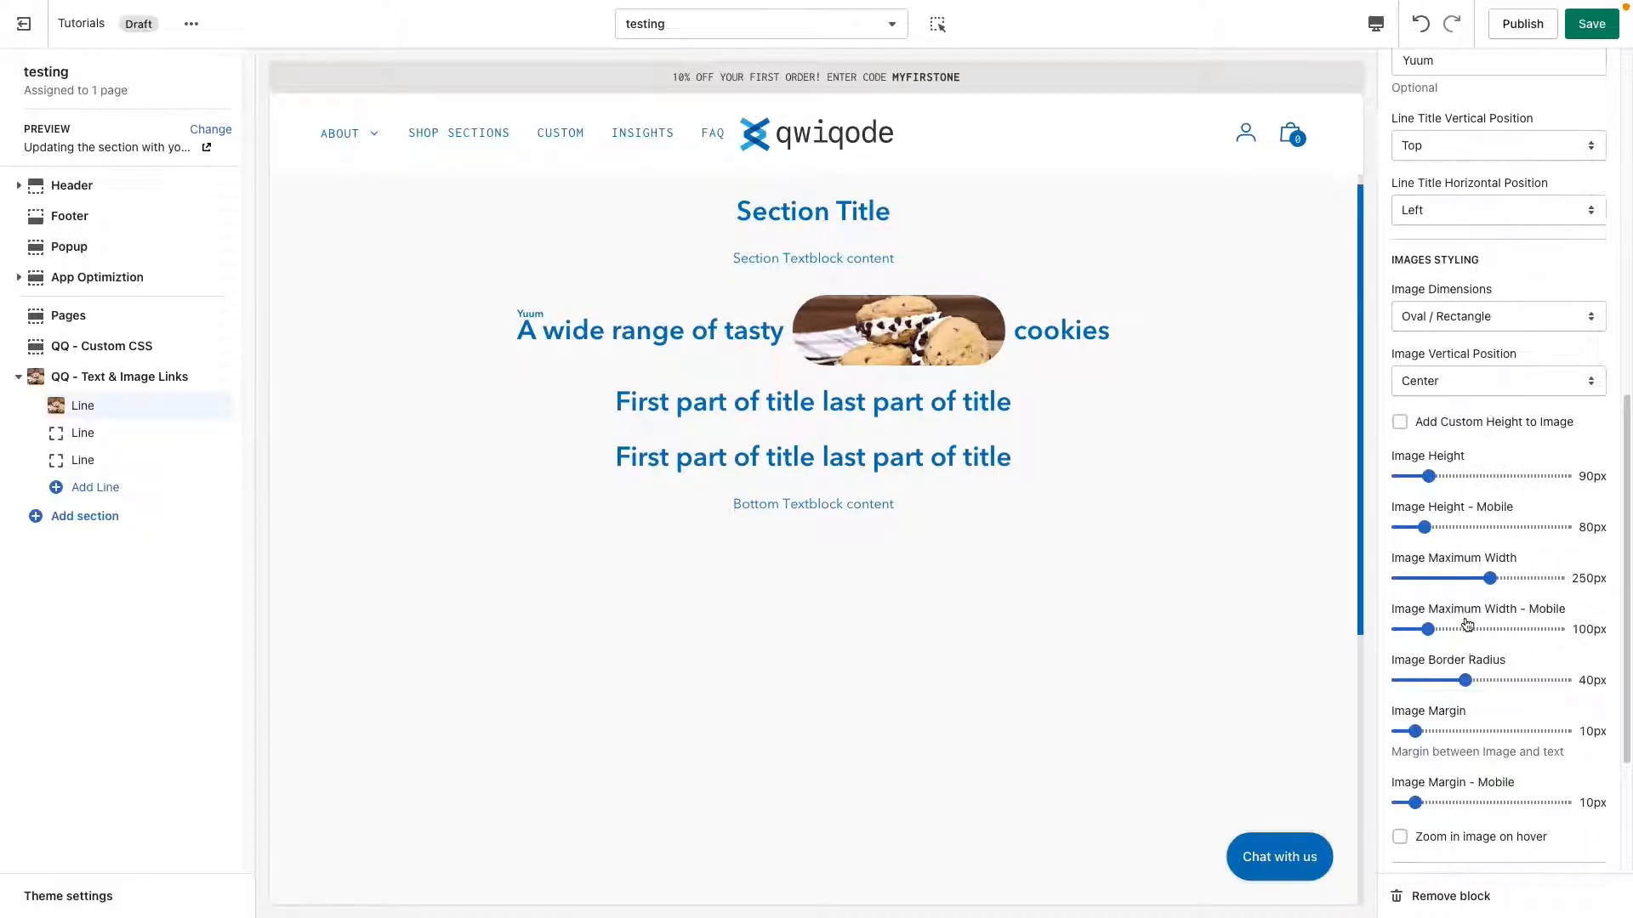
pyautogui.click(1473, 326)
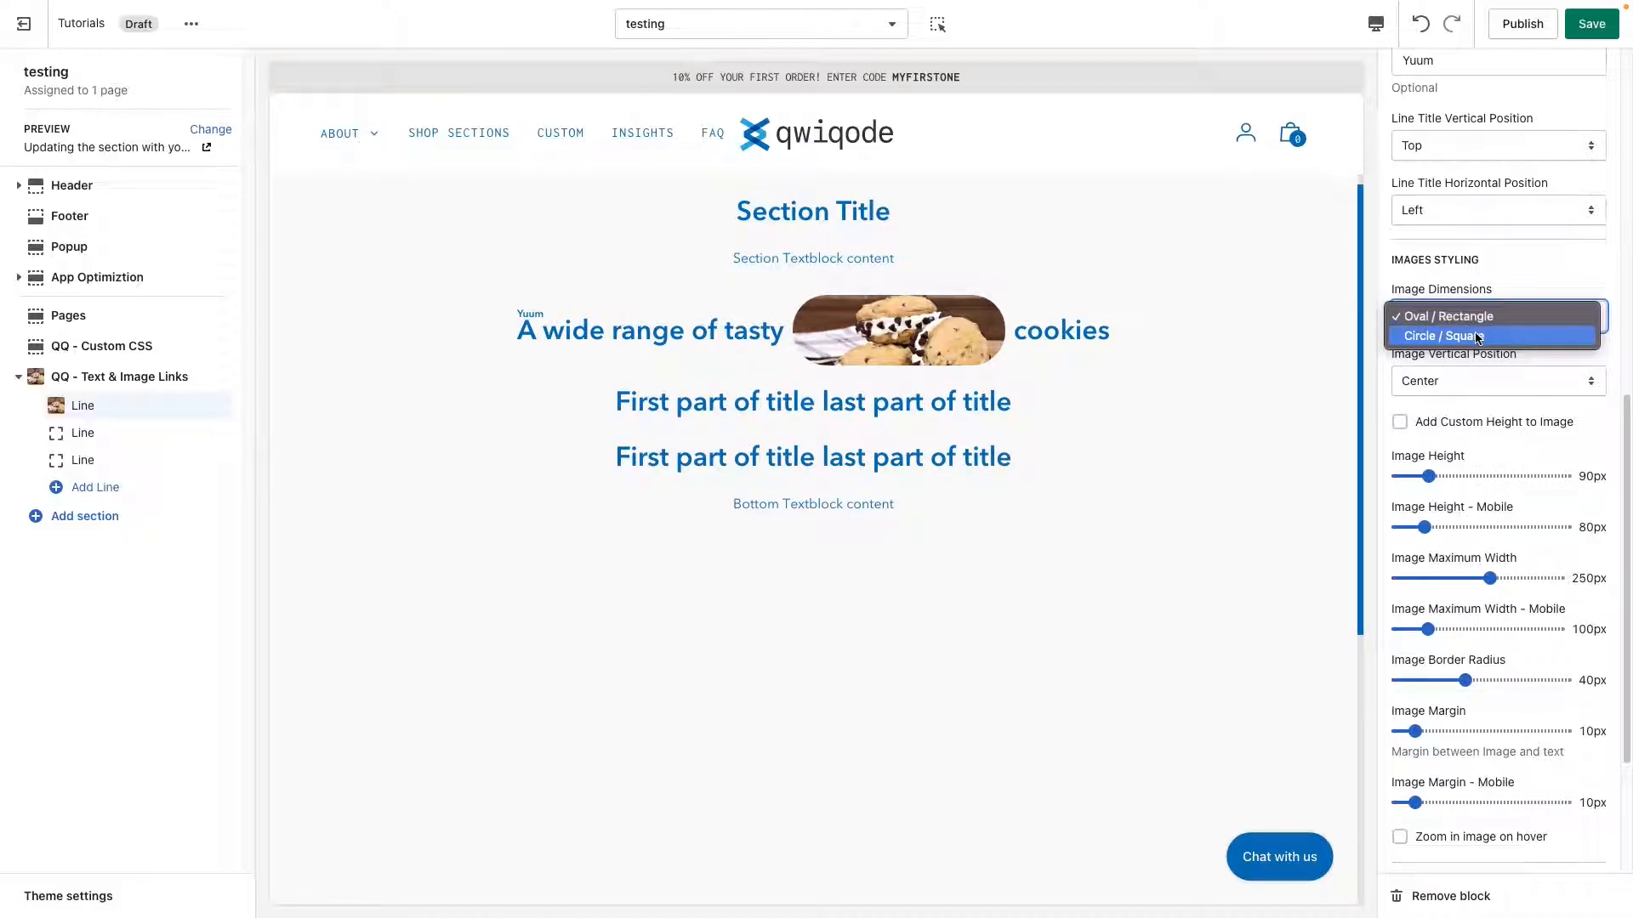
pyautogui.click(1476, 337)
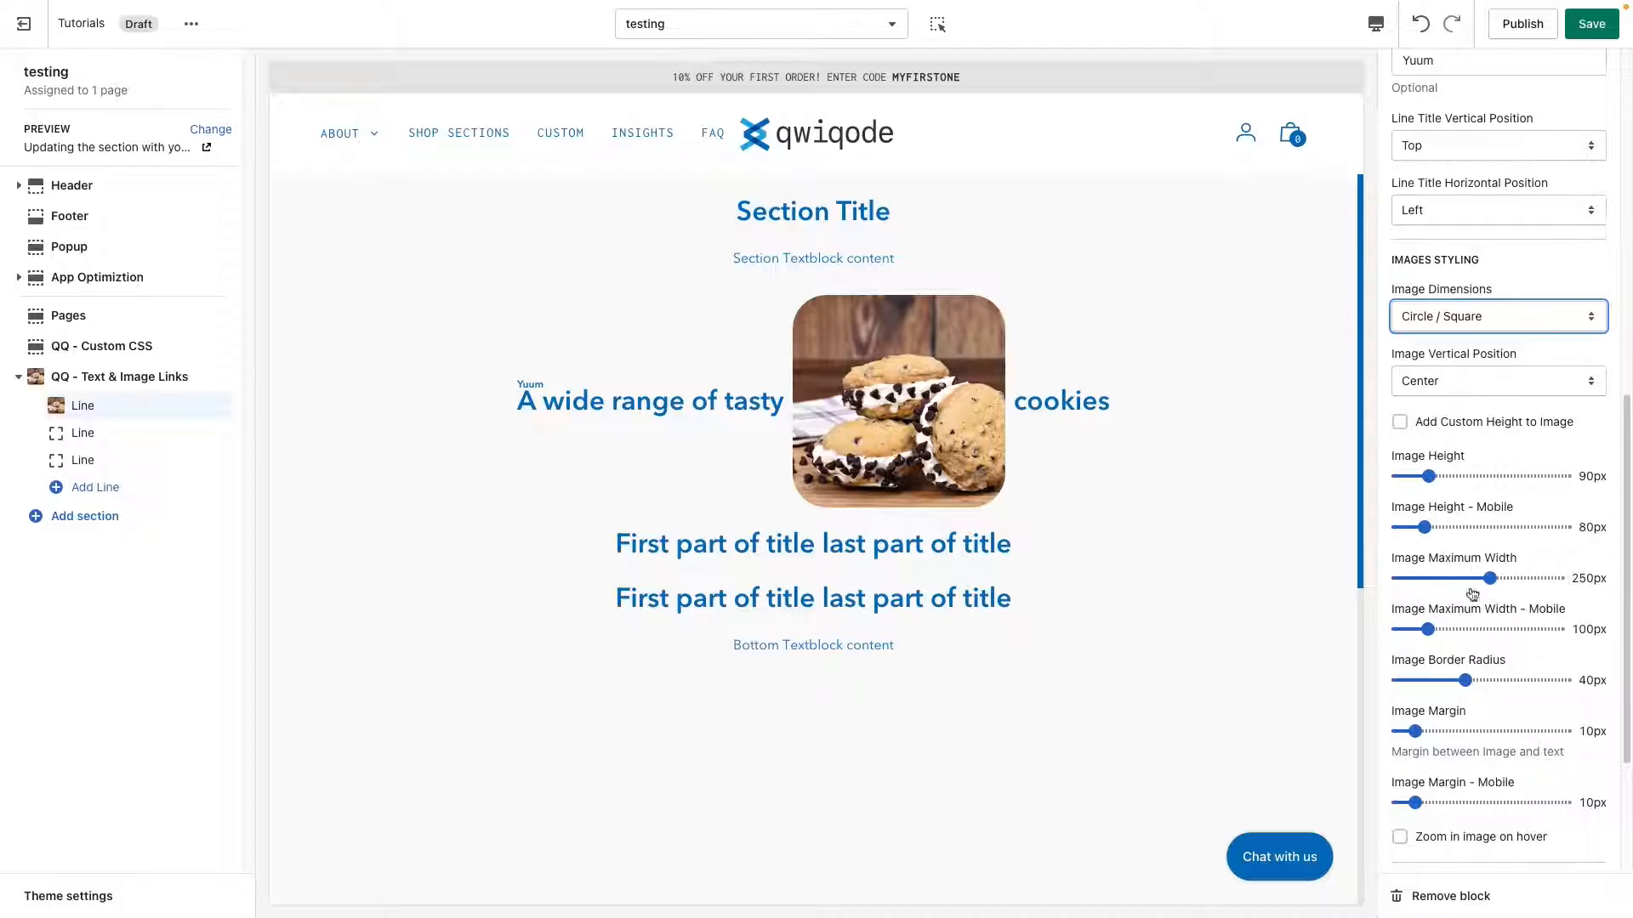
# Set the first line's Image Maximum Width to 120px and try Image Border Radius values of 0px and 17px
pyautogui.moveTo(1489, 580); pyautogui.dragTo(1410, 580)
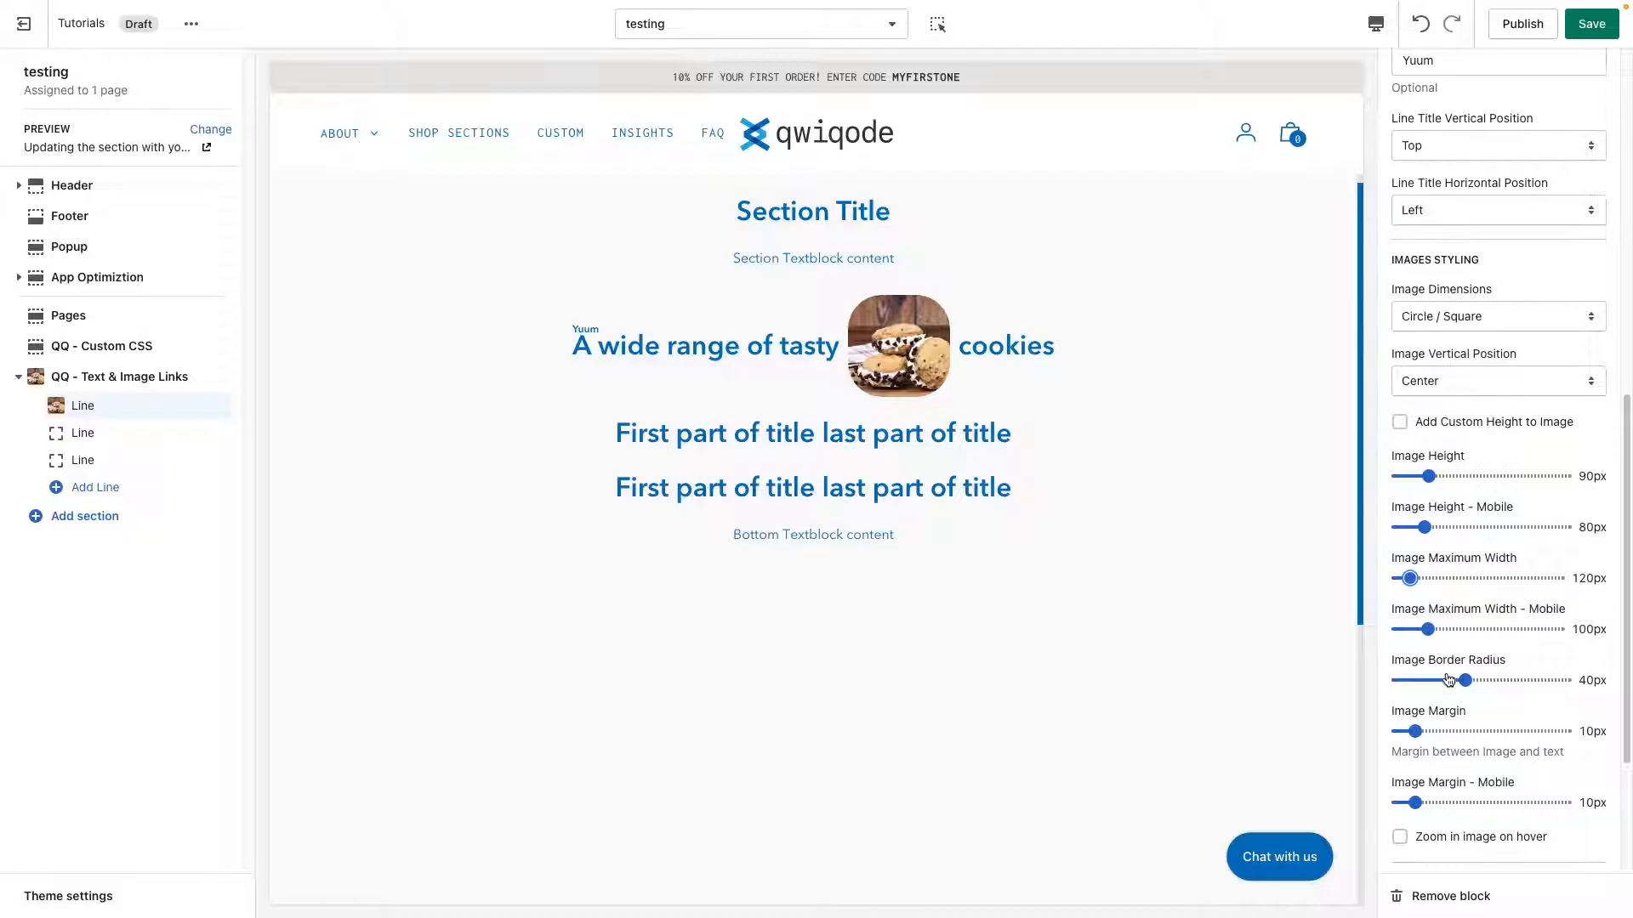
pyautogui.moveTo(1463, 681); pyautogui.dragTo(1369, 686)
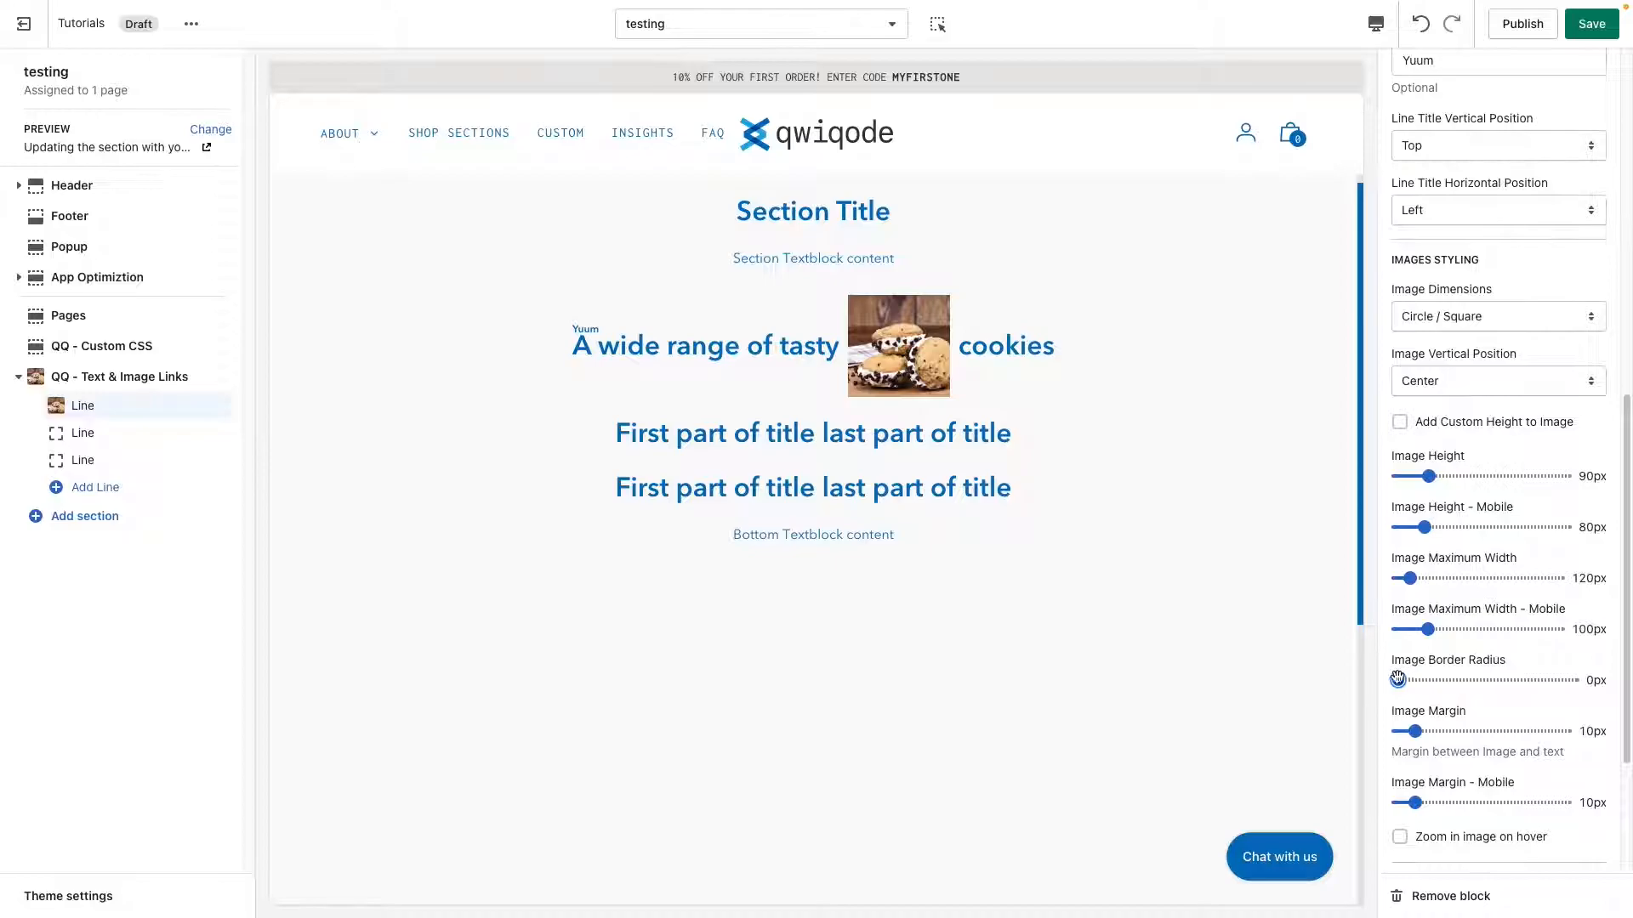
pyautogui.moveTo(1404, 680); pyautogui.dragTo(1427, 681)
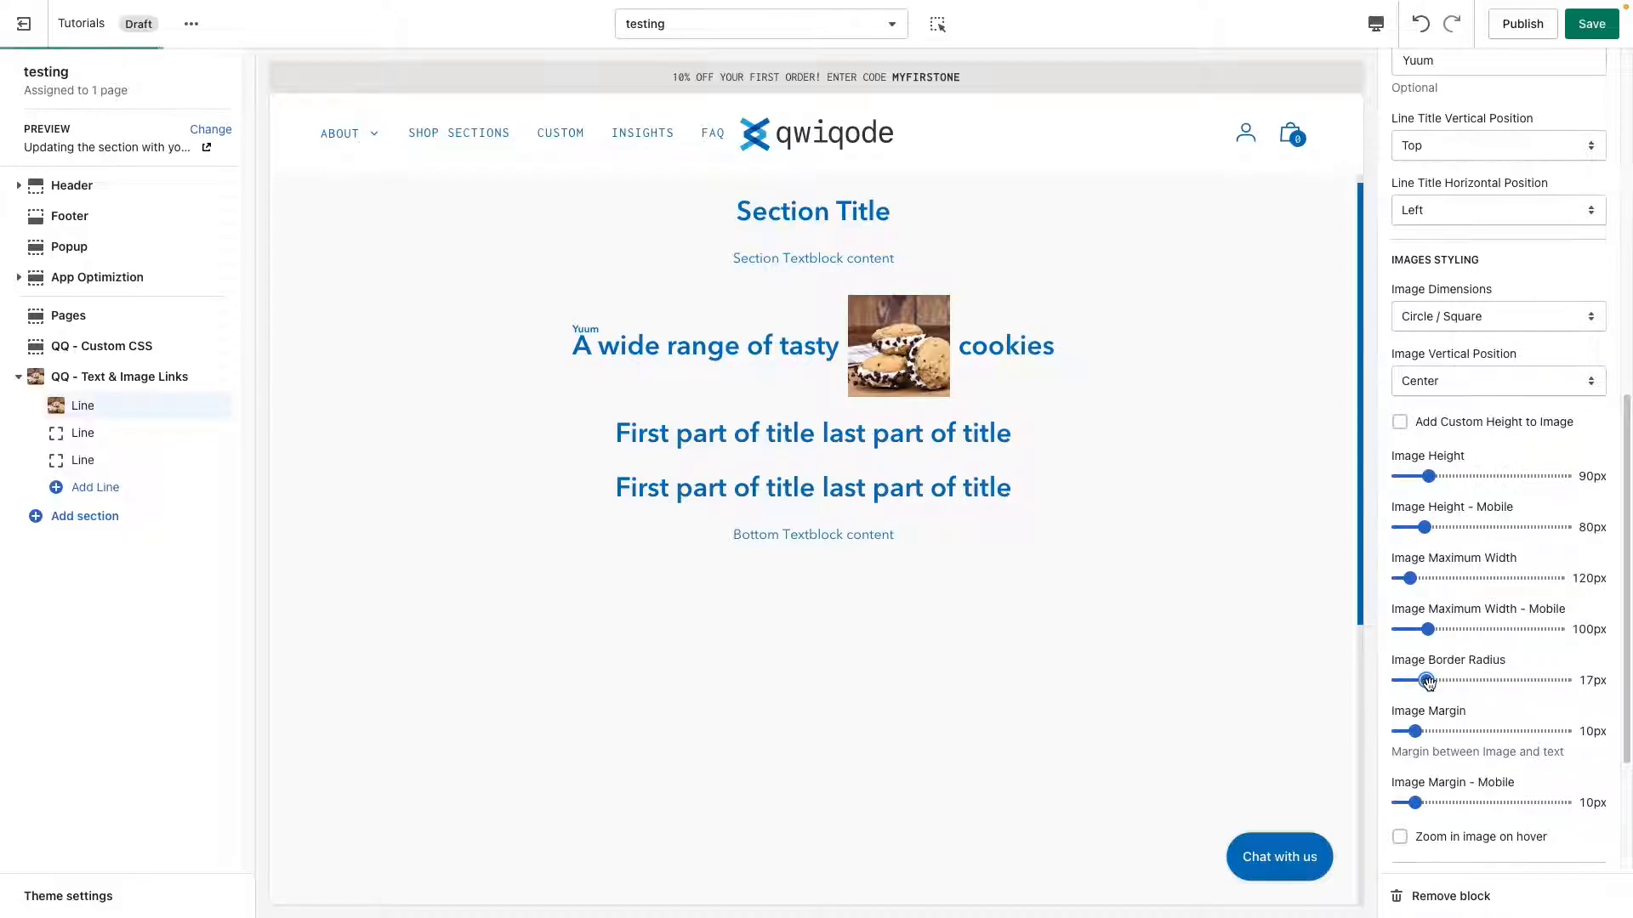
# Set the first line's image to Oval / Rectangle with a maximum width of 180px and a border radius of 34px
pyautogui.click(1477, 327)
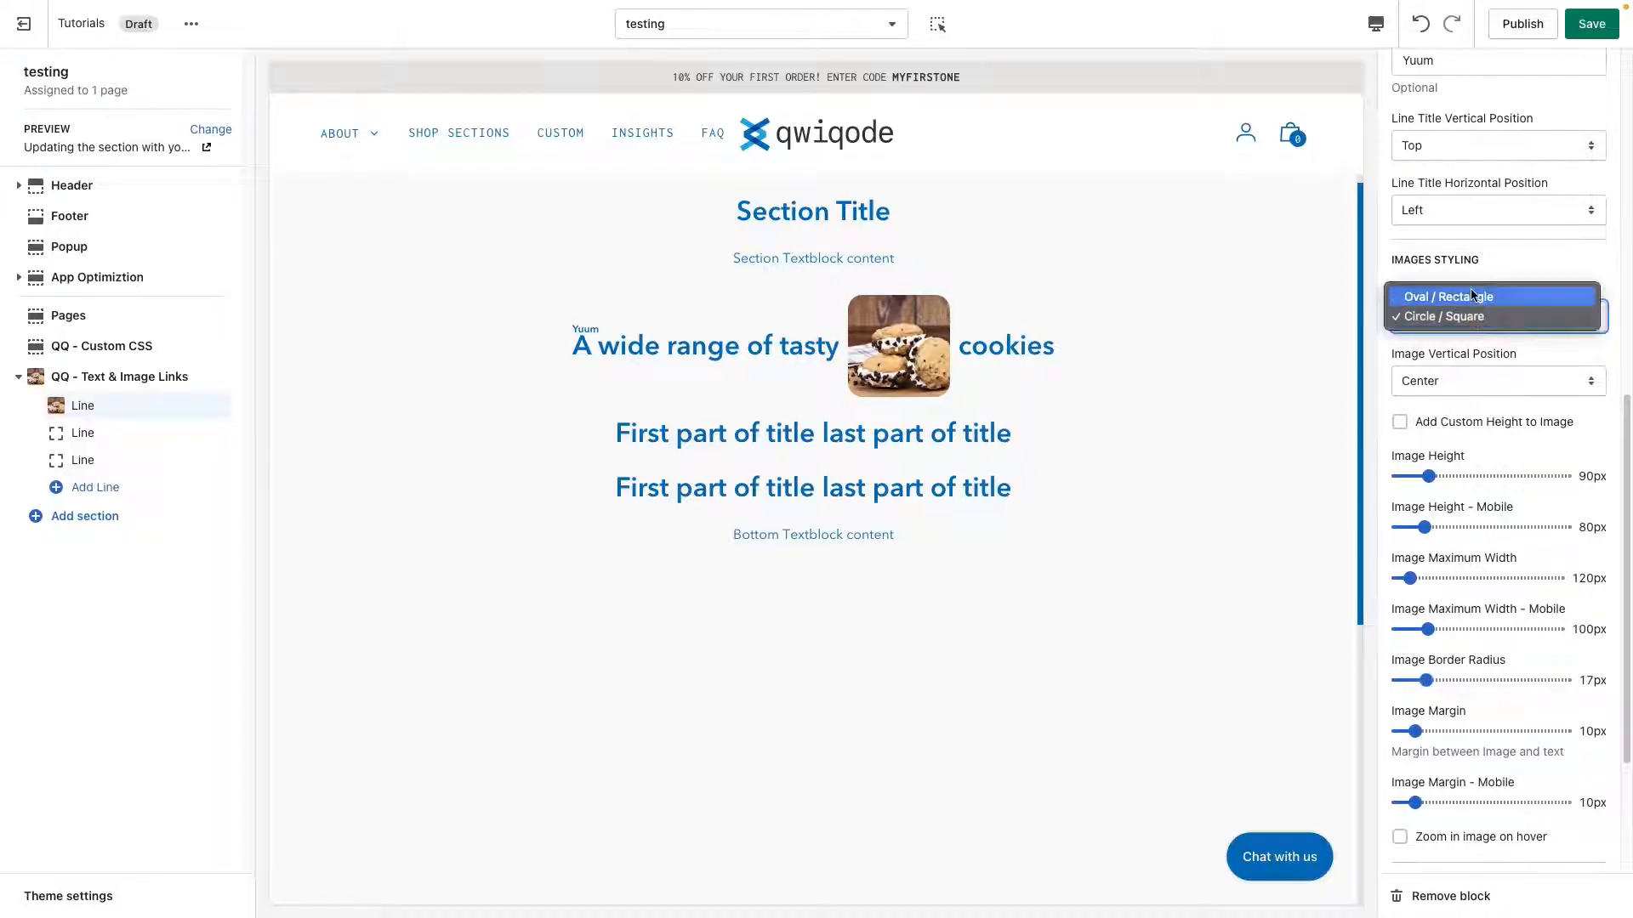
pyautogui.click(1480, 298)
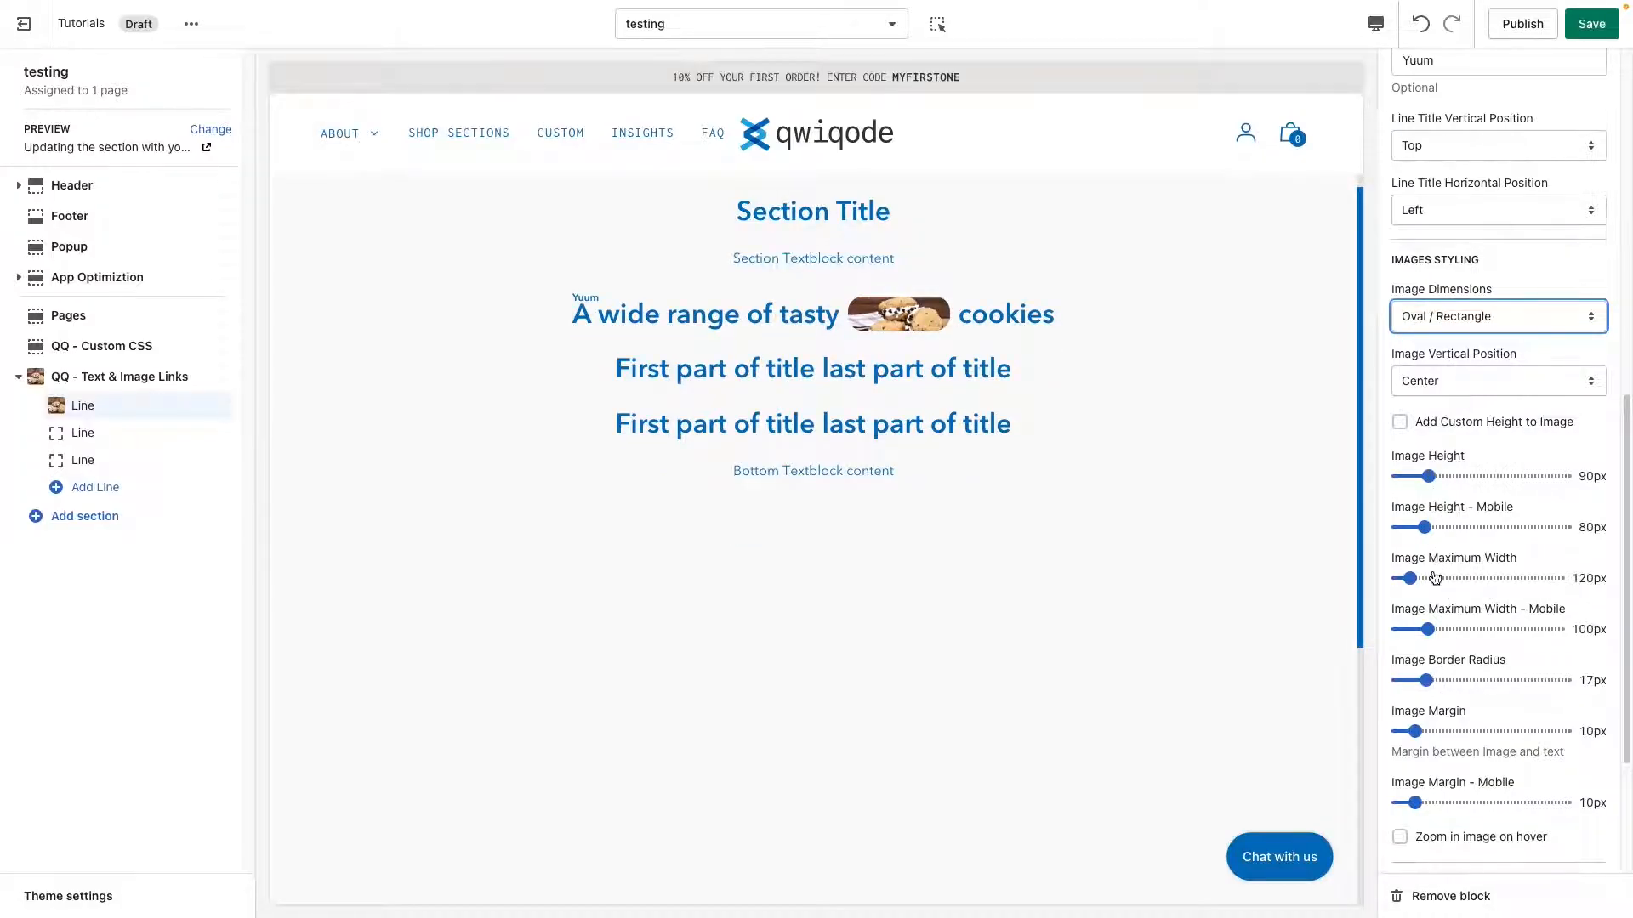
pyautogui.moveTo(1409, 577); pyautogui.dragTo(1447, 579)
pyautogui.moveTo(1425, 680); pyautogui.dragTo(1454, 680)
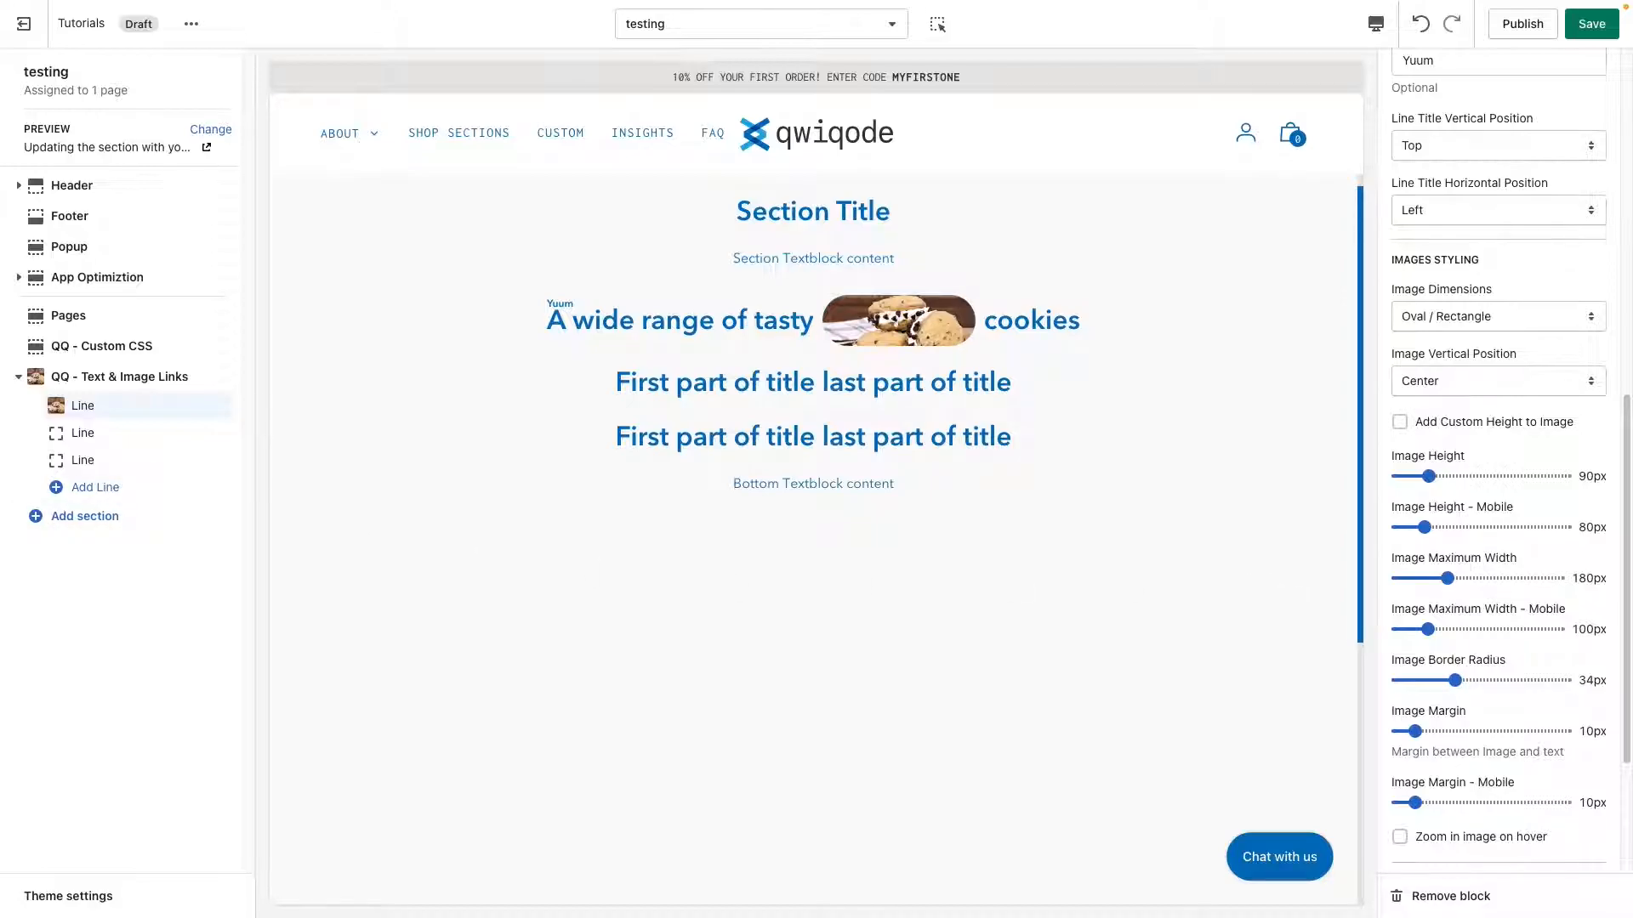
# Select the caramel-drizzled chocolate cake slice photo from the image library as the second line's image
pyautogui.click(170, 433)
pyautogui.click(1478, 161)
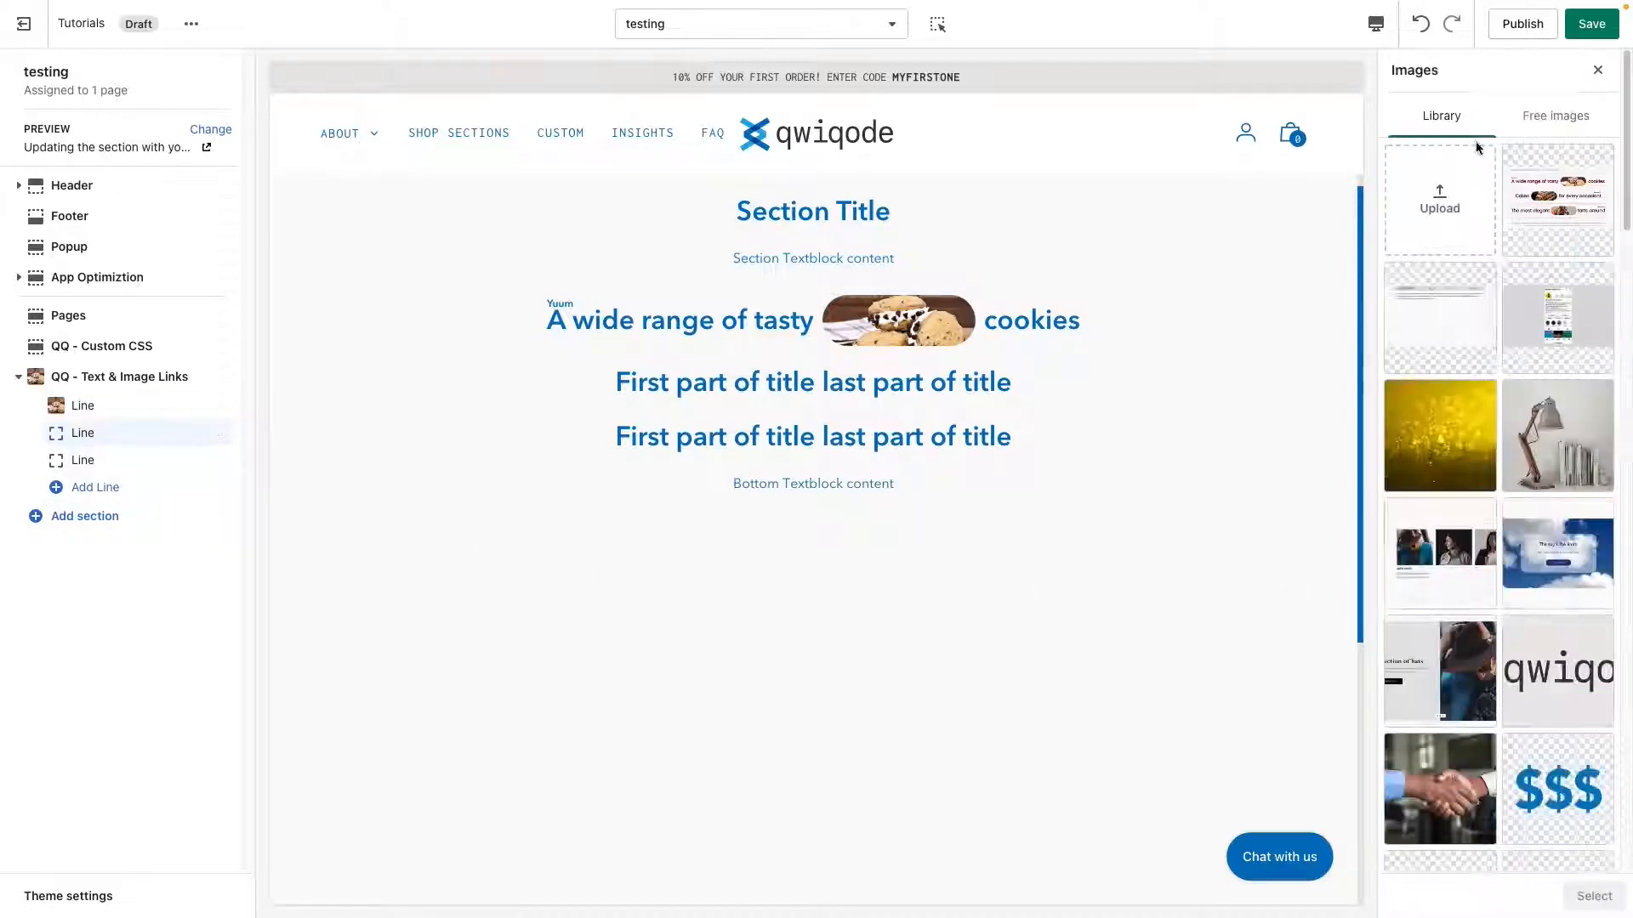
pyautogui.scroll(-5, 1490, 354)
pyautogui.click(1513, 837)
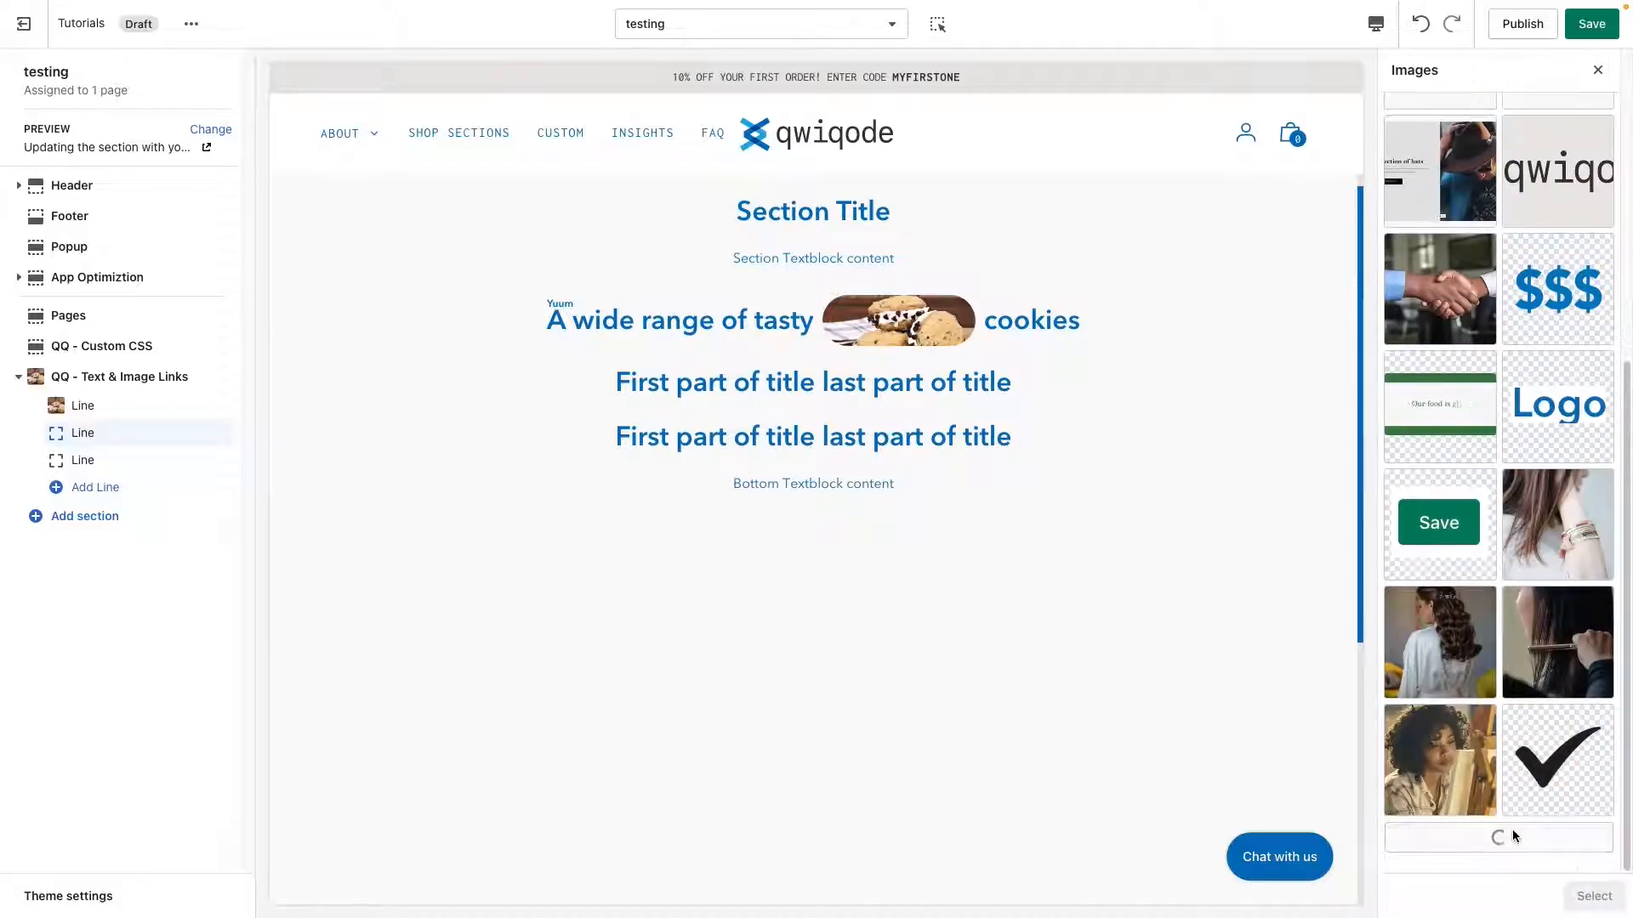
pyautogui.scroll(-10, 1513, 837)
pyautogui.click(1522, 844)
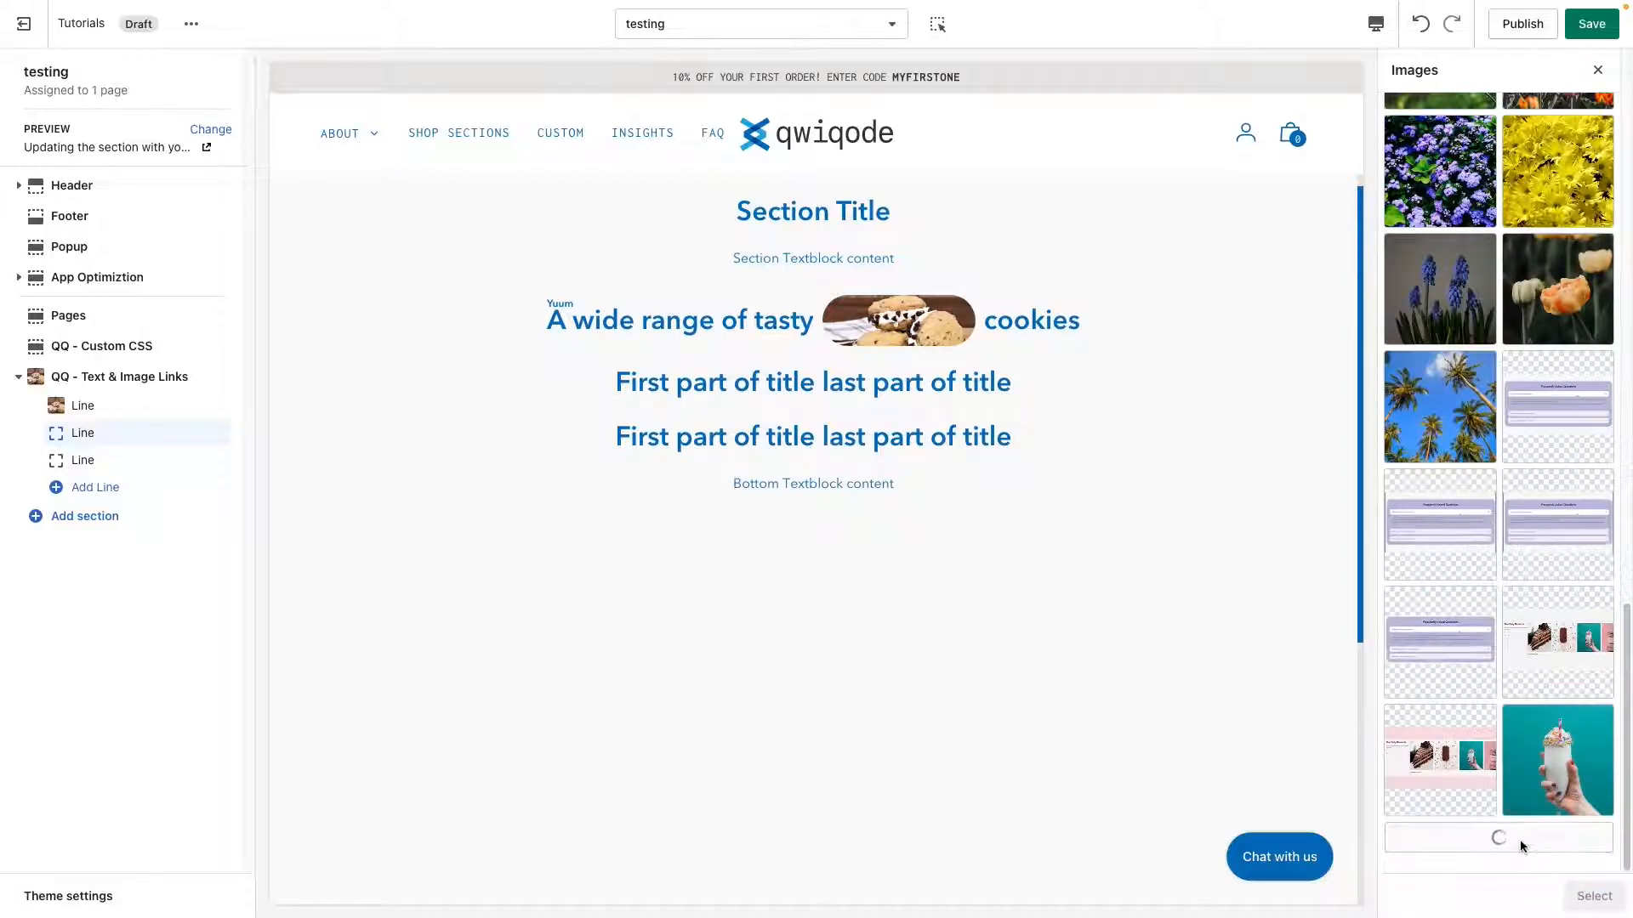
pyautogui.scroll(-5, 1521, 766)
pyautogui.click(1558, 561)
pyautogui.click(1593, 895)
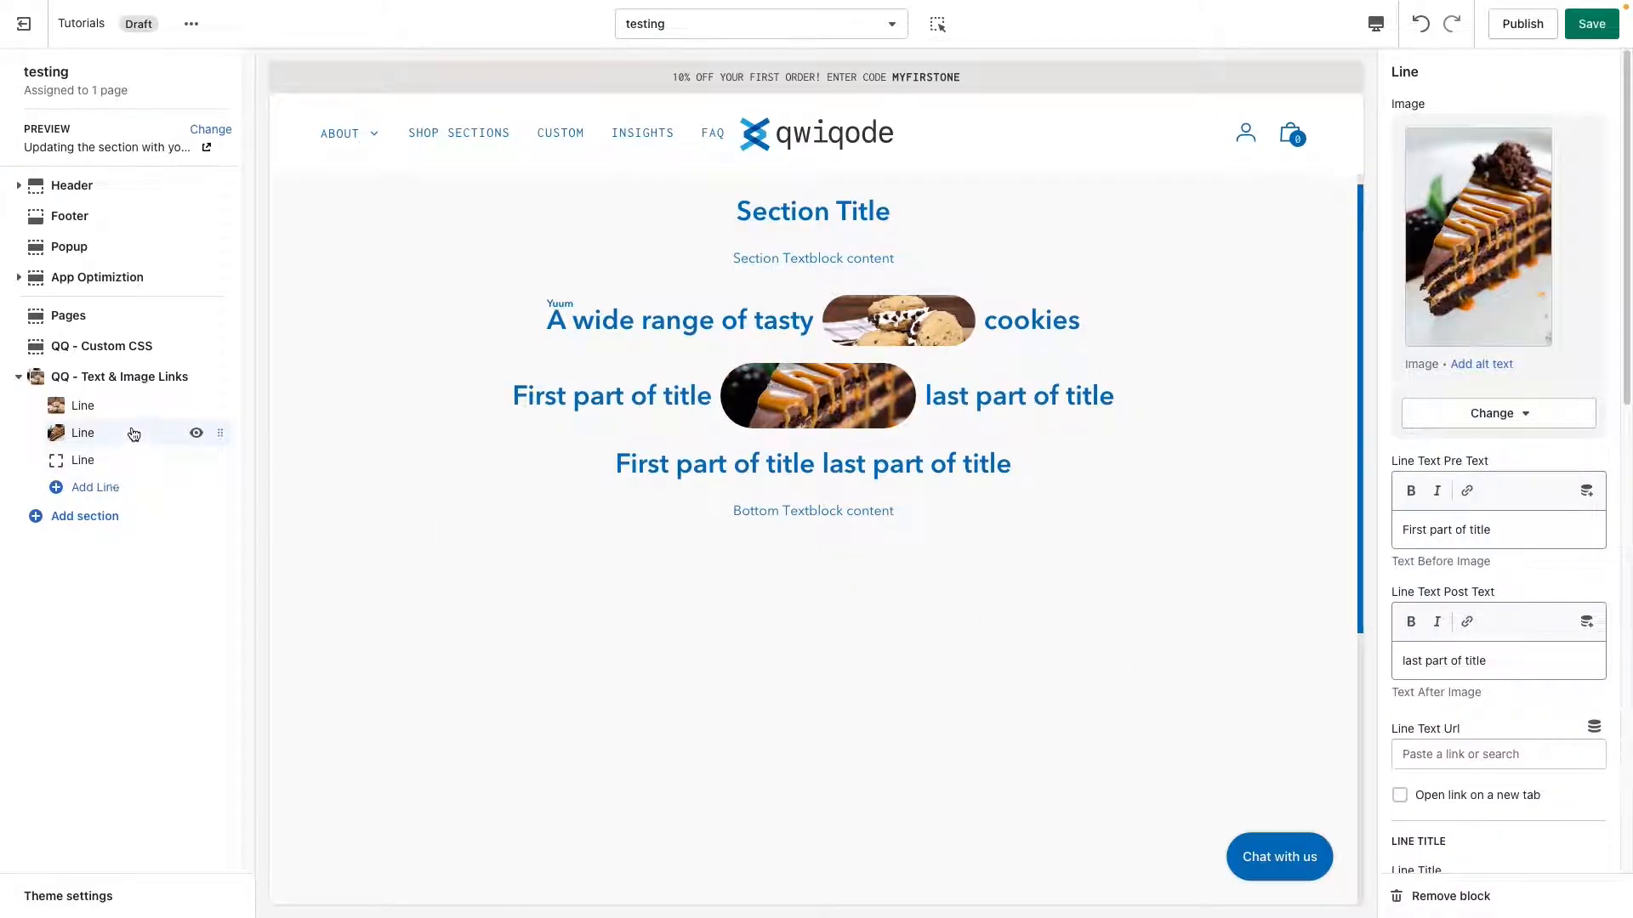
# Set the first line's Image Maximum Width to 230px and Image Border Radius to 58px
pyautogui.scroll(-8, 1454, 565)
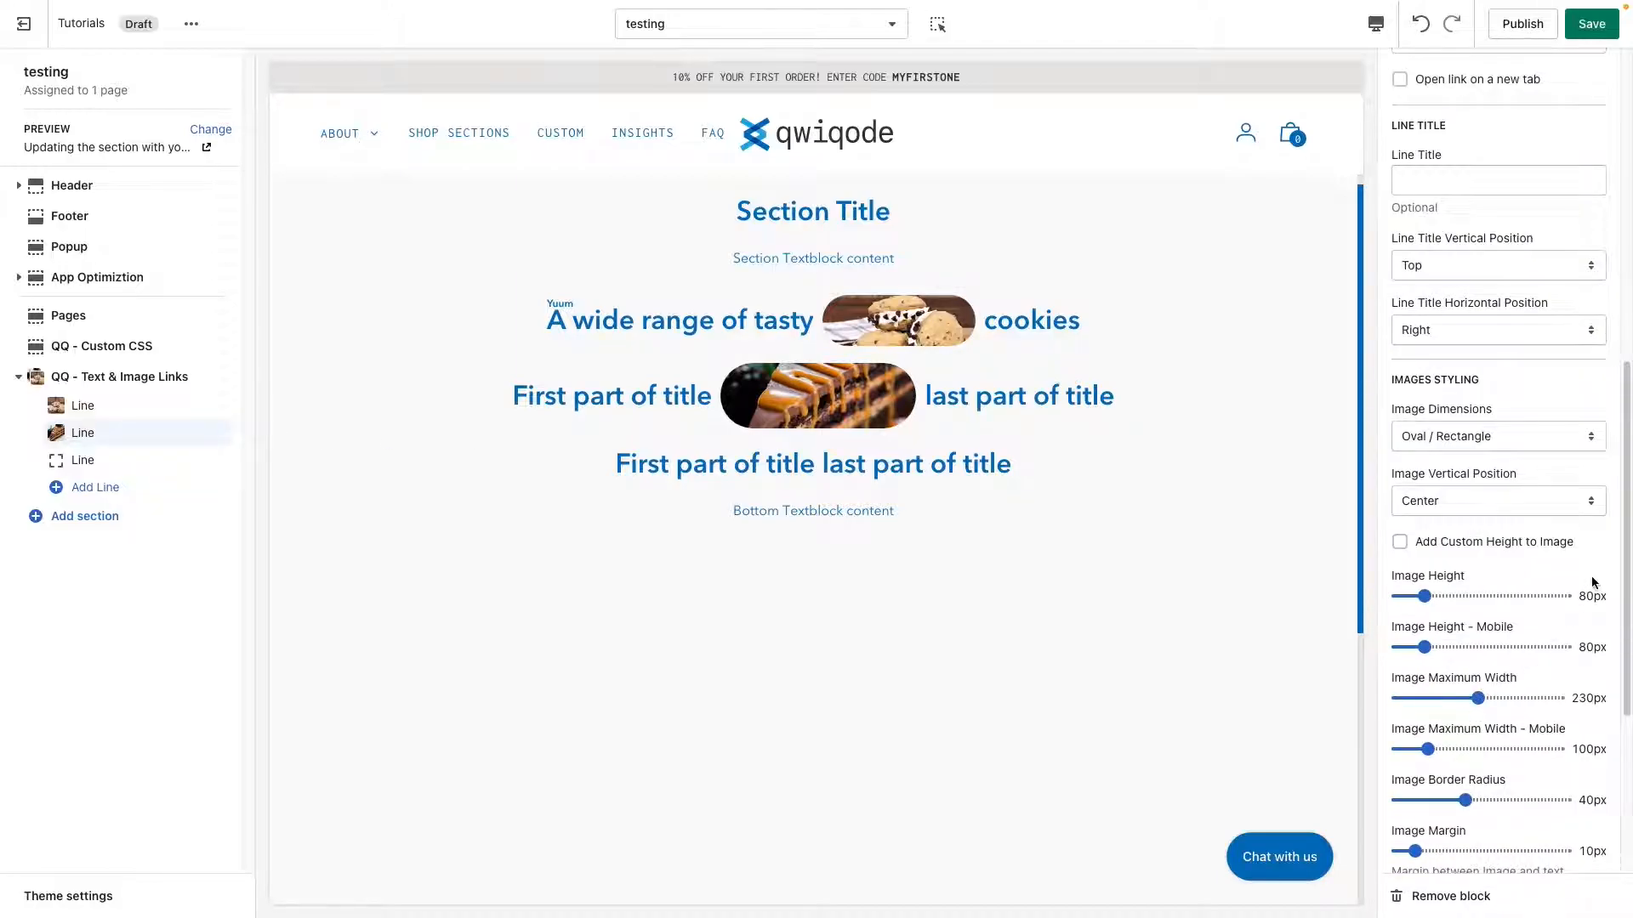
pyautogui.click(119, 407)
pyautogui.scroll(-1, 1494, 710)
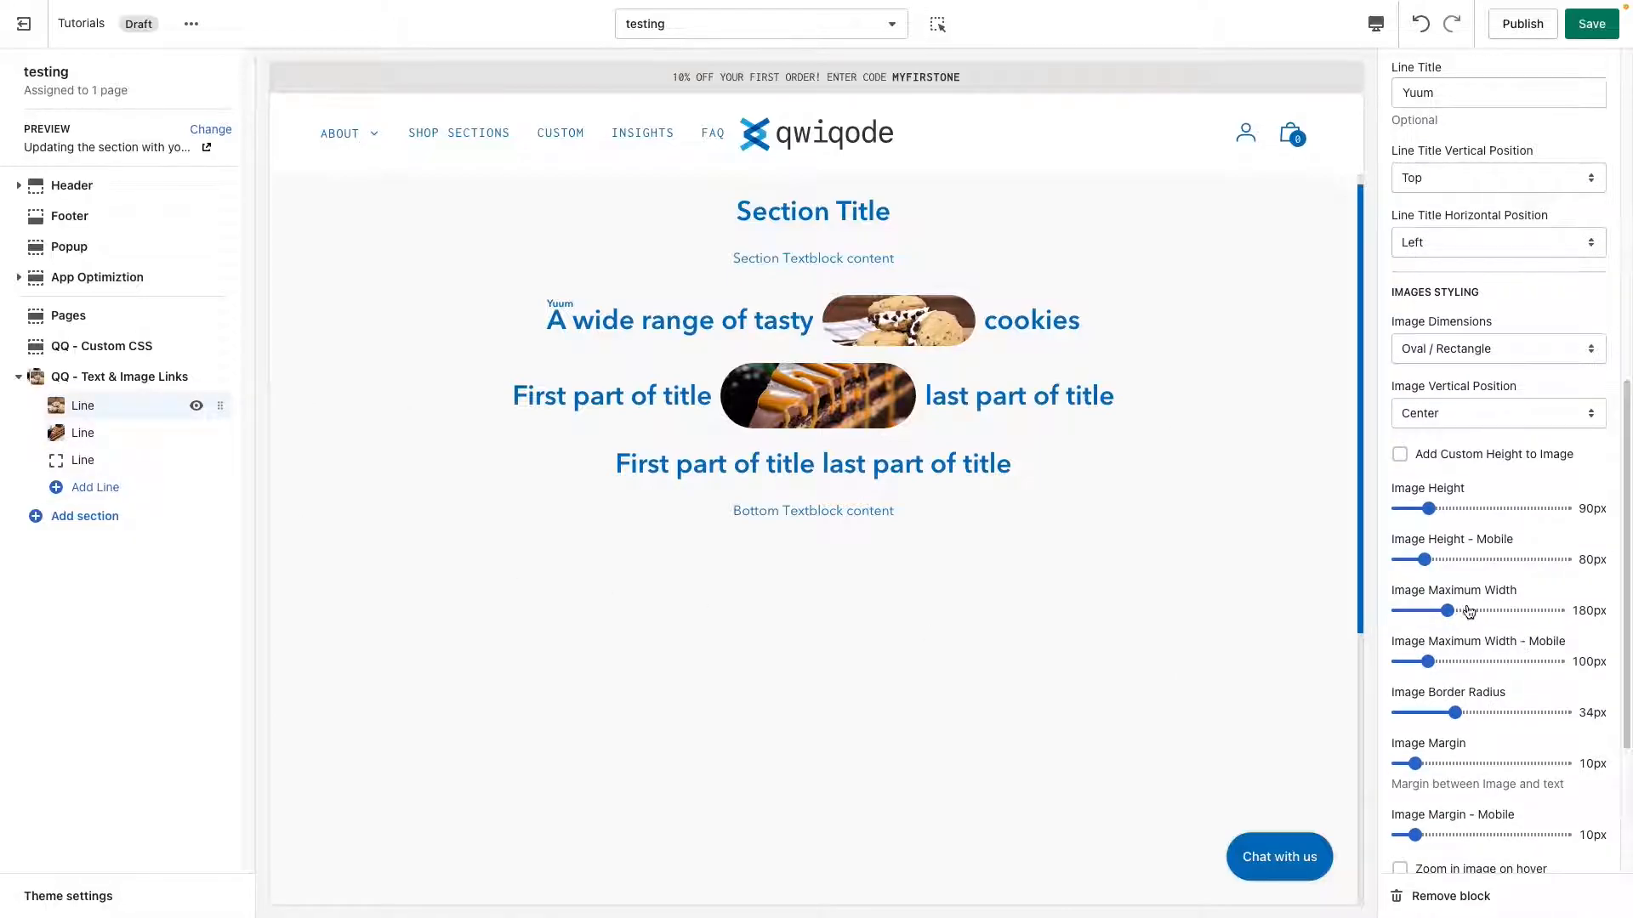
pyautogui.moveTo(1446, 609); pyautogui.dragTo(1478, 609)
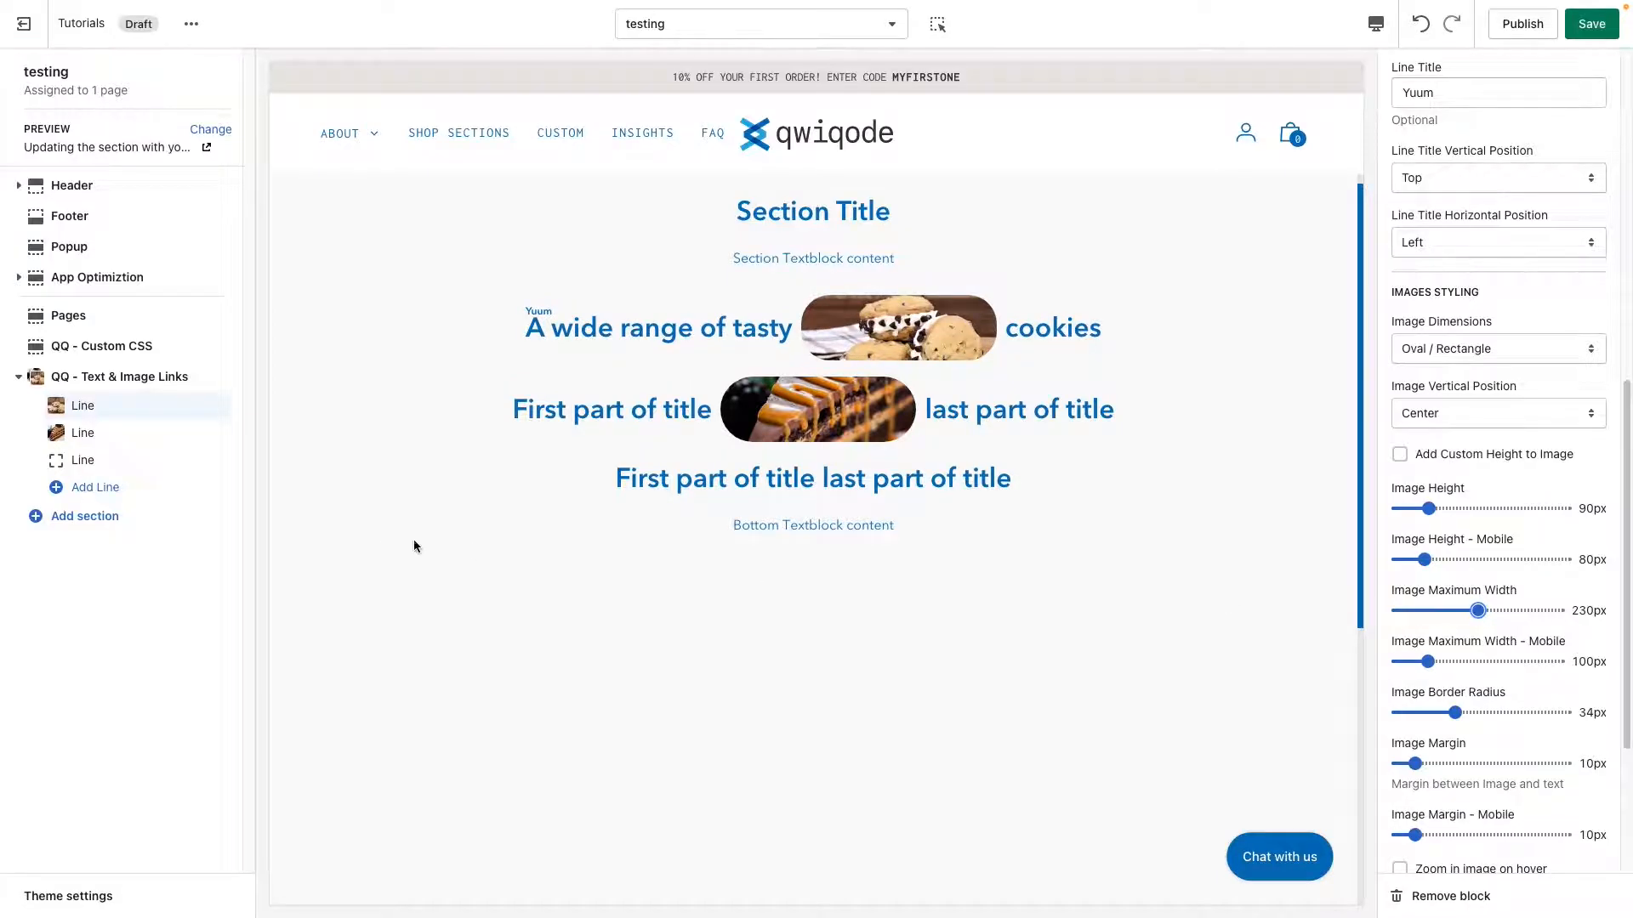
pyautogui.moveTo(1456, 713); pyautogui.dragTo(1495, 714)
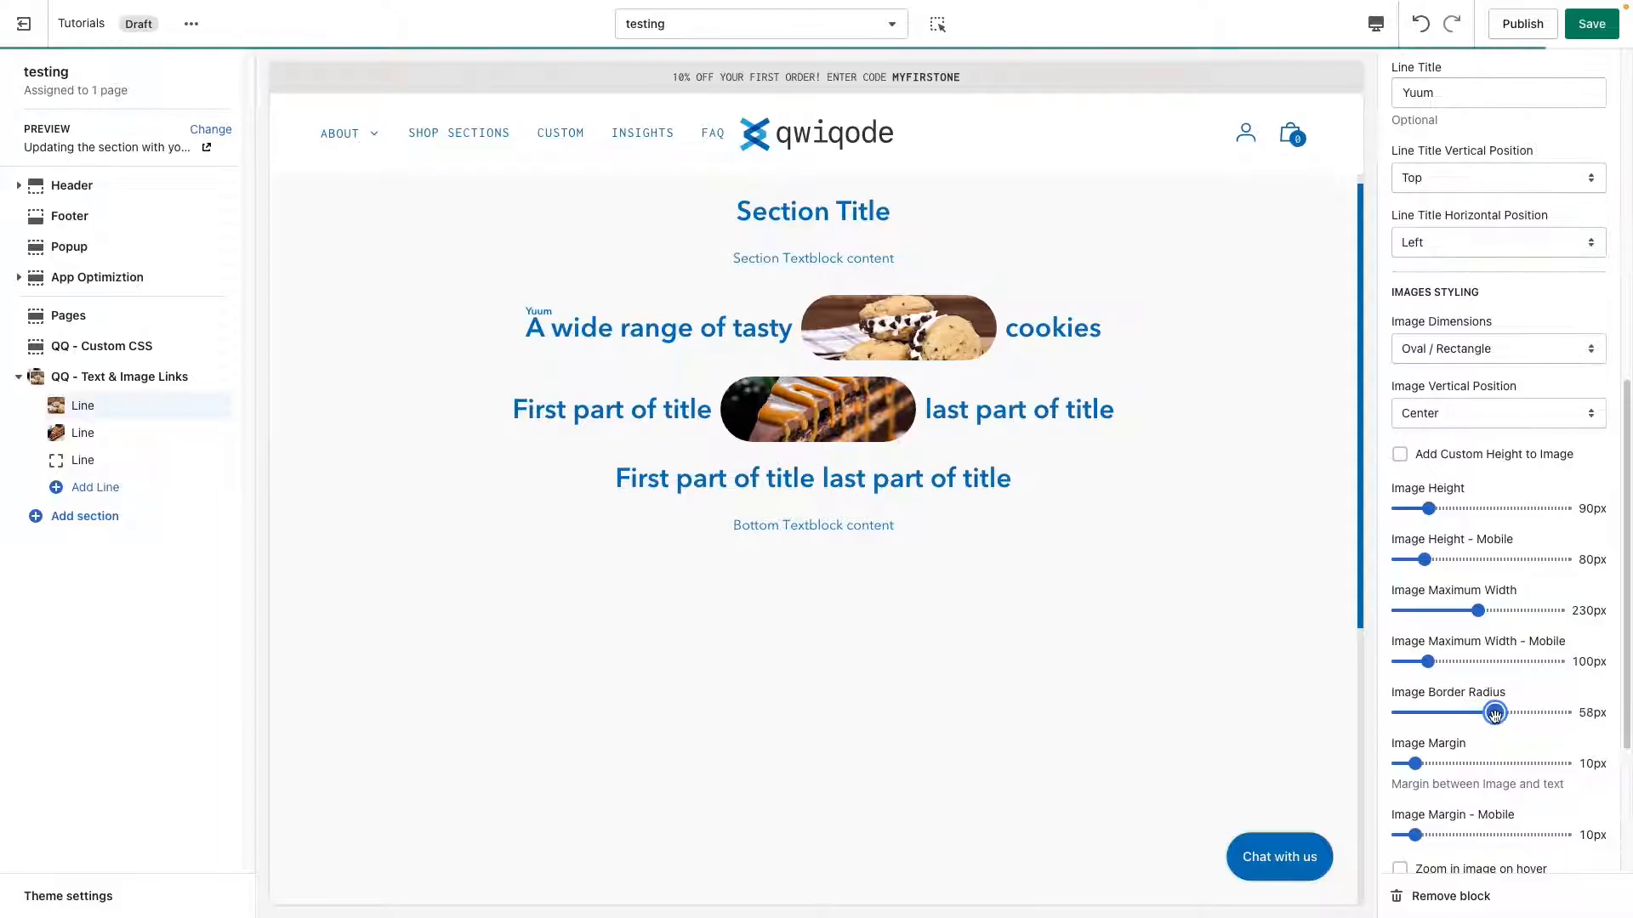
# Set the second line's text before the image to "Cakes" and the text after it to "for every occasion!"
pyautogui.click(100, 433)
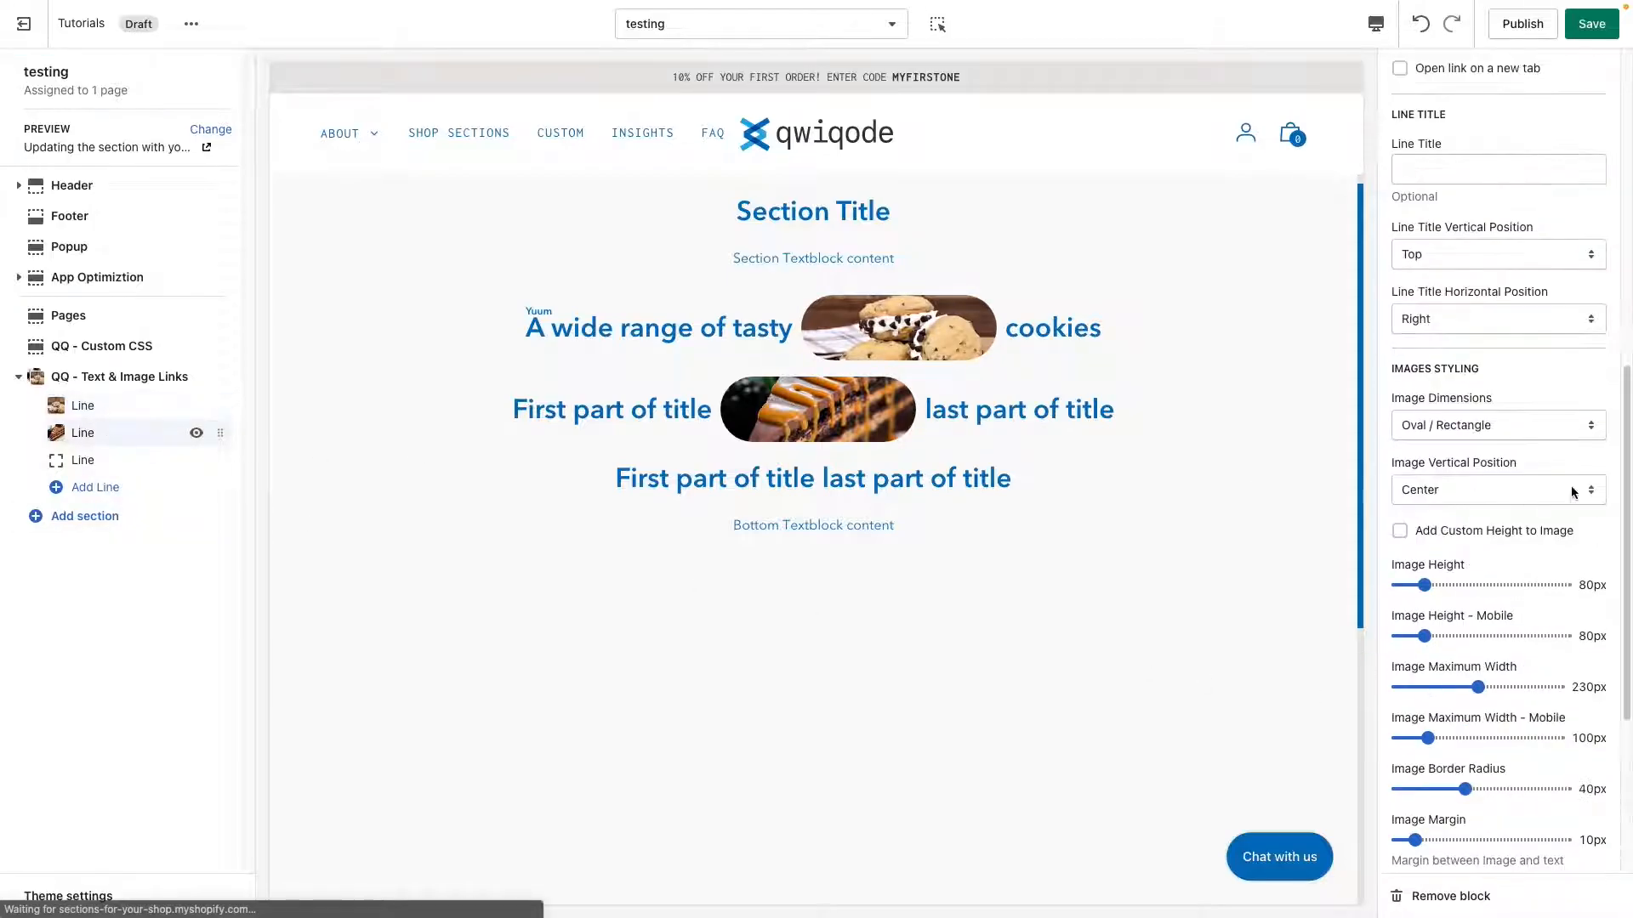
pyautogui.moveTo(1508, 529); pyautogui.dragTo(1367, 523)
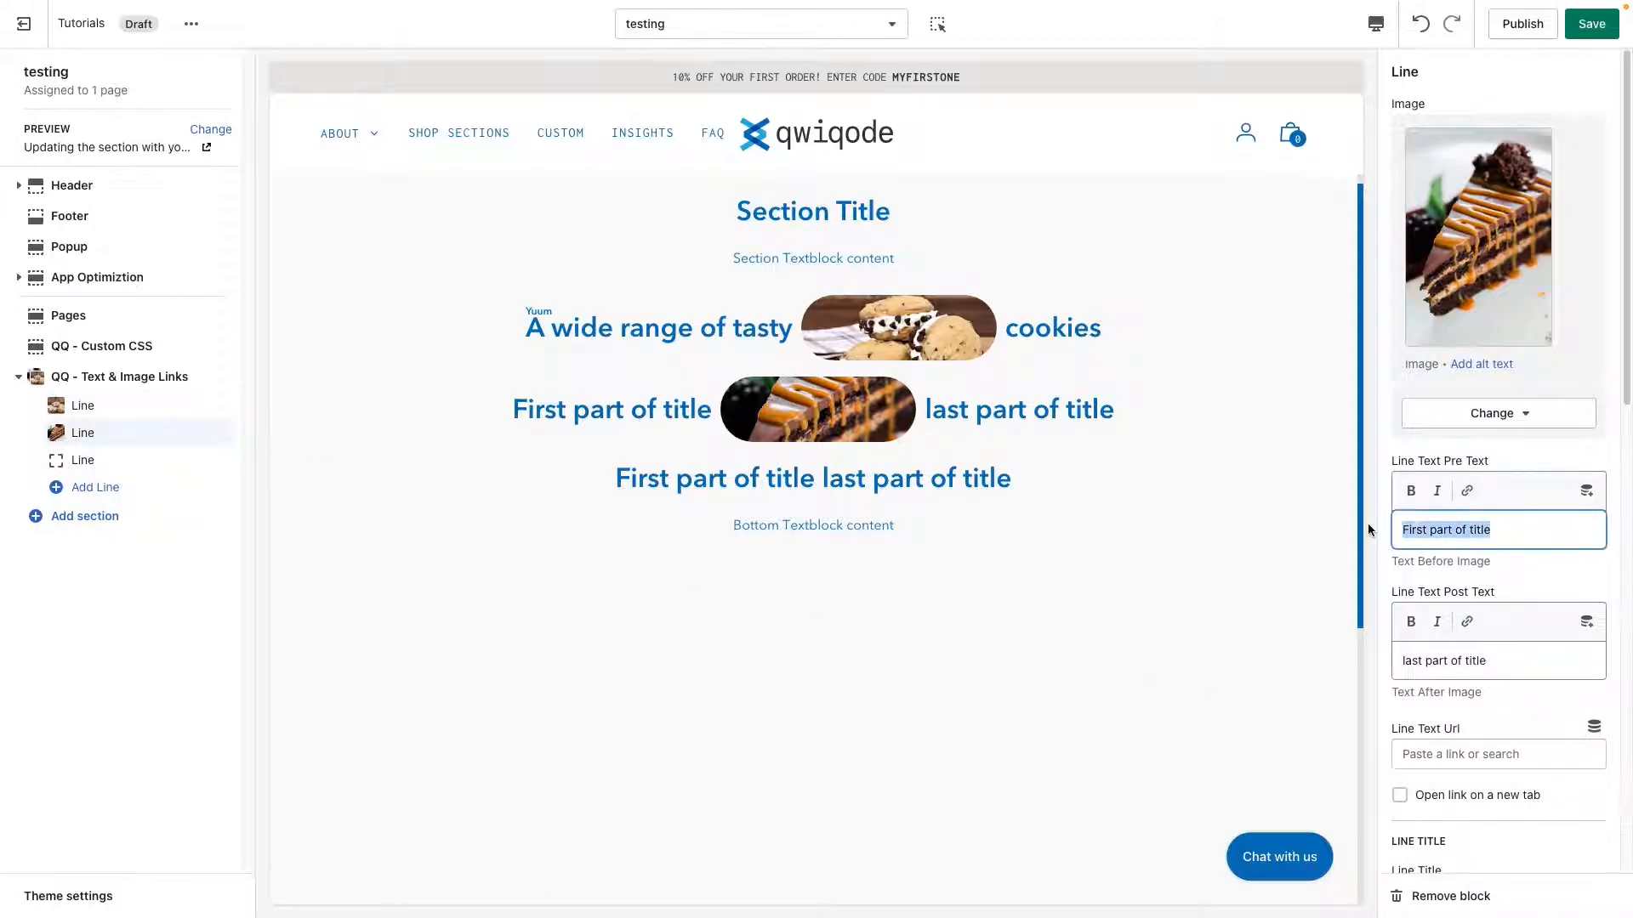
pyautogui.write('Cakes')
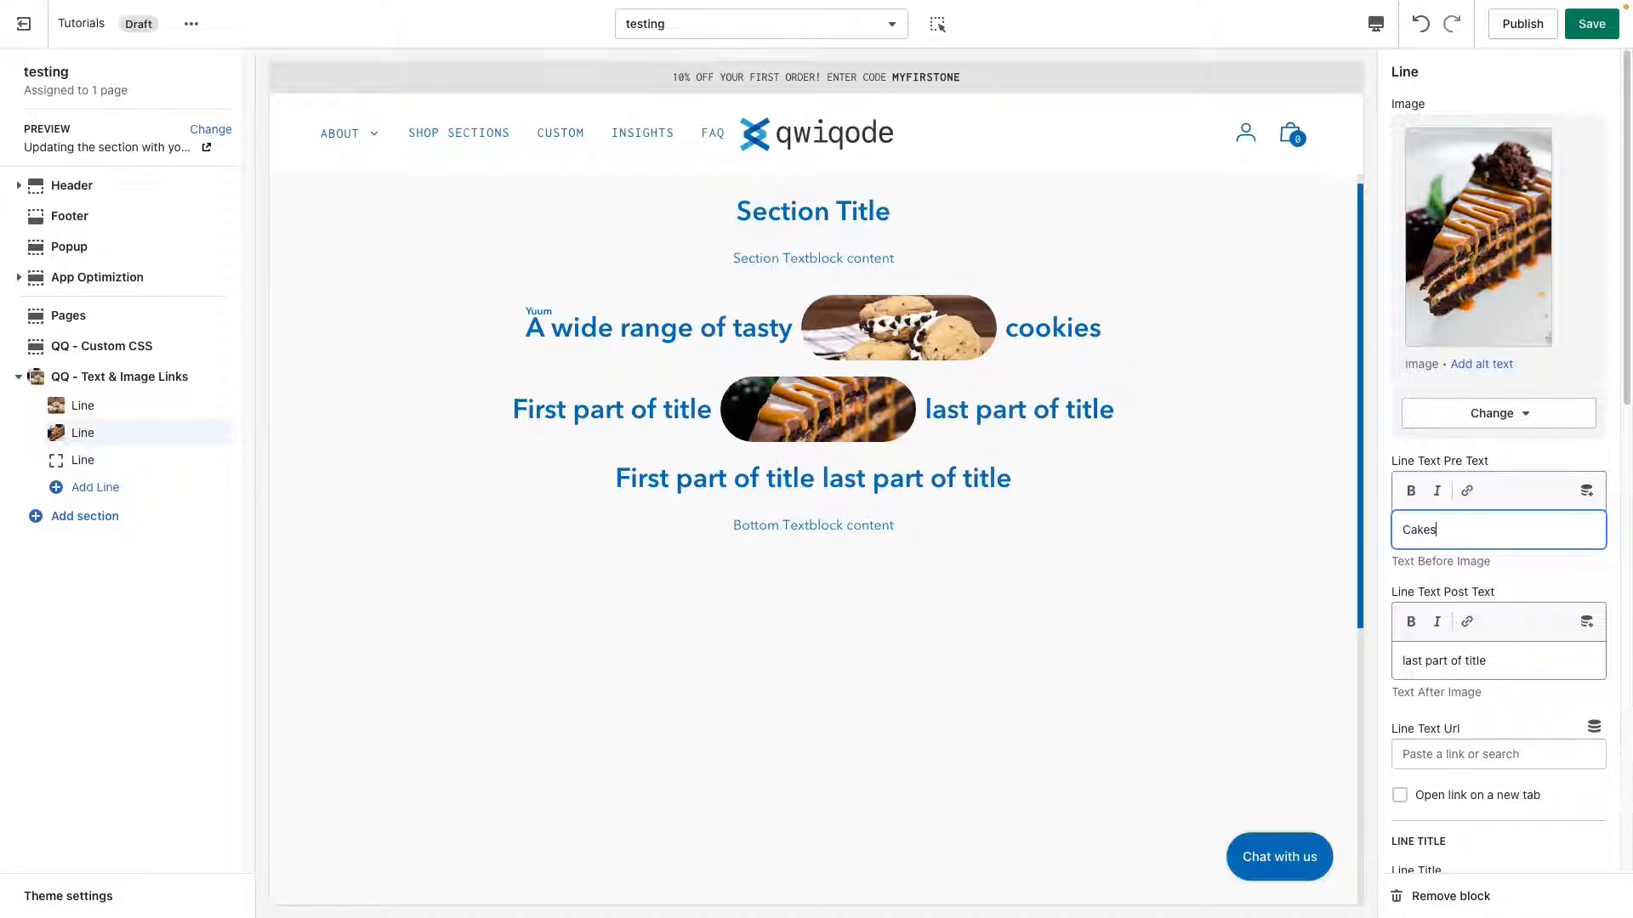
pyautogui.moveTo(1500, 660); pyautogui.dragTo(1354, 655)
pyautogui.write('for every occasion')
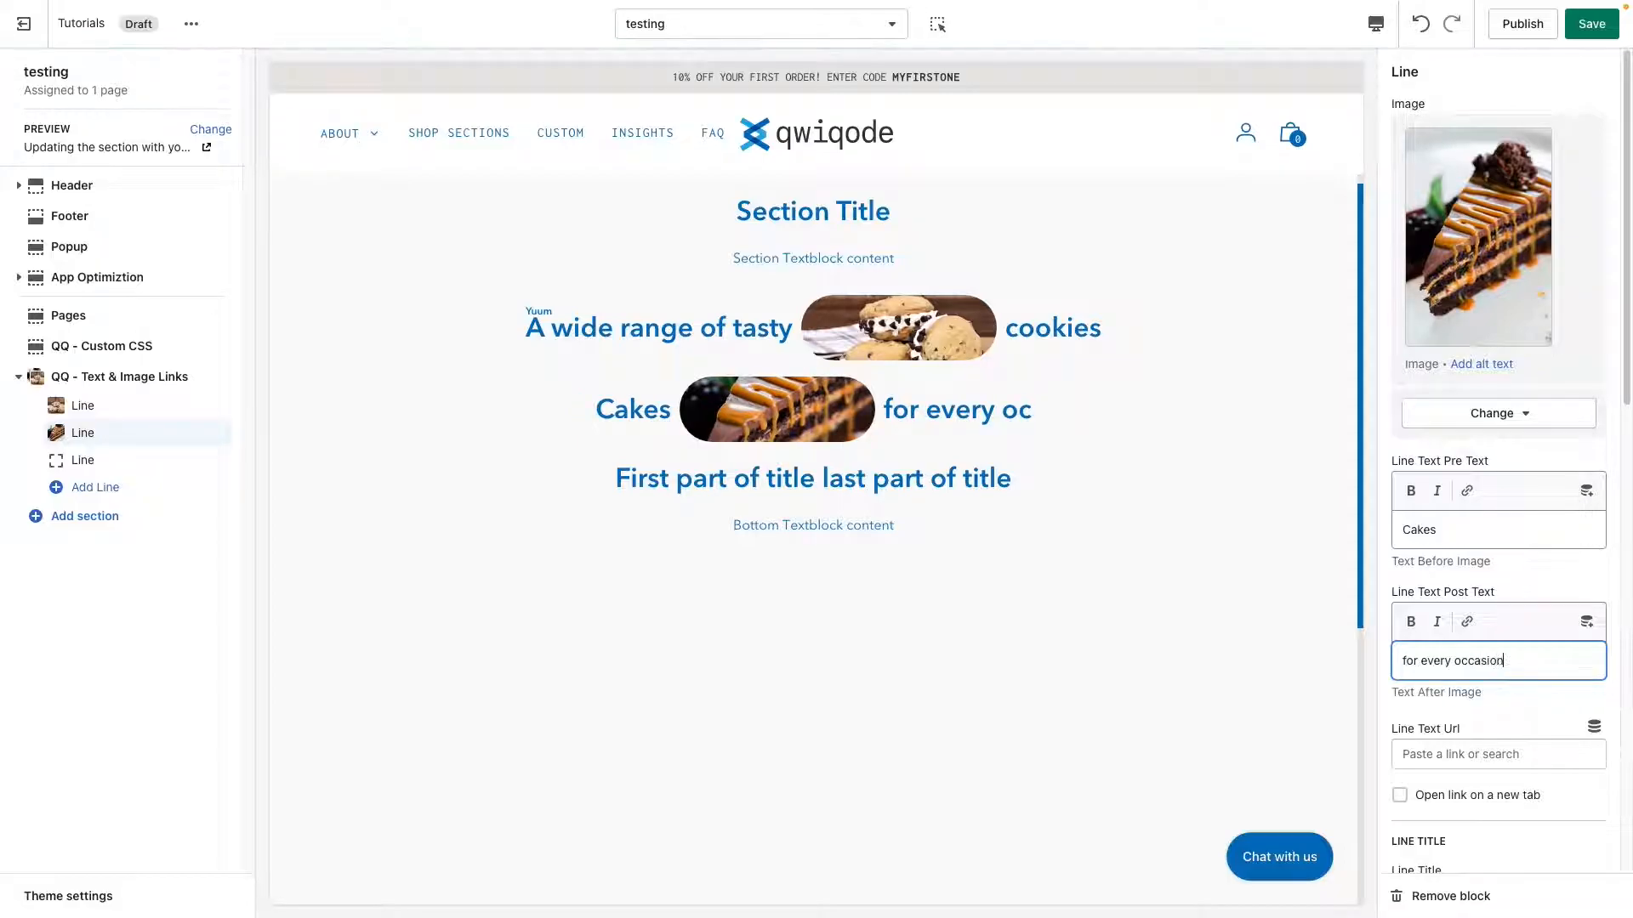
pyautogui.write('!')
pyautogui.scroll(-2, 1451, 775)
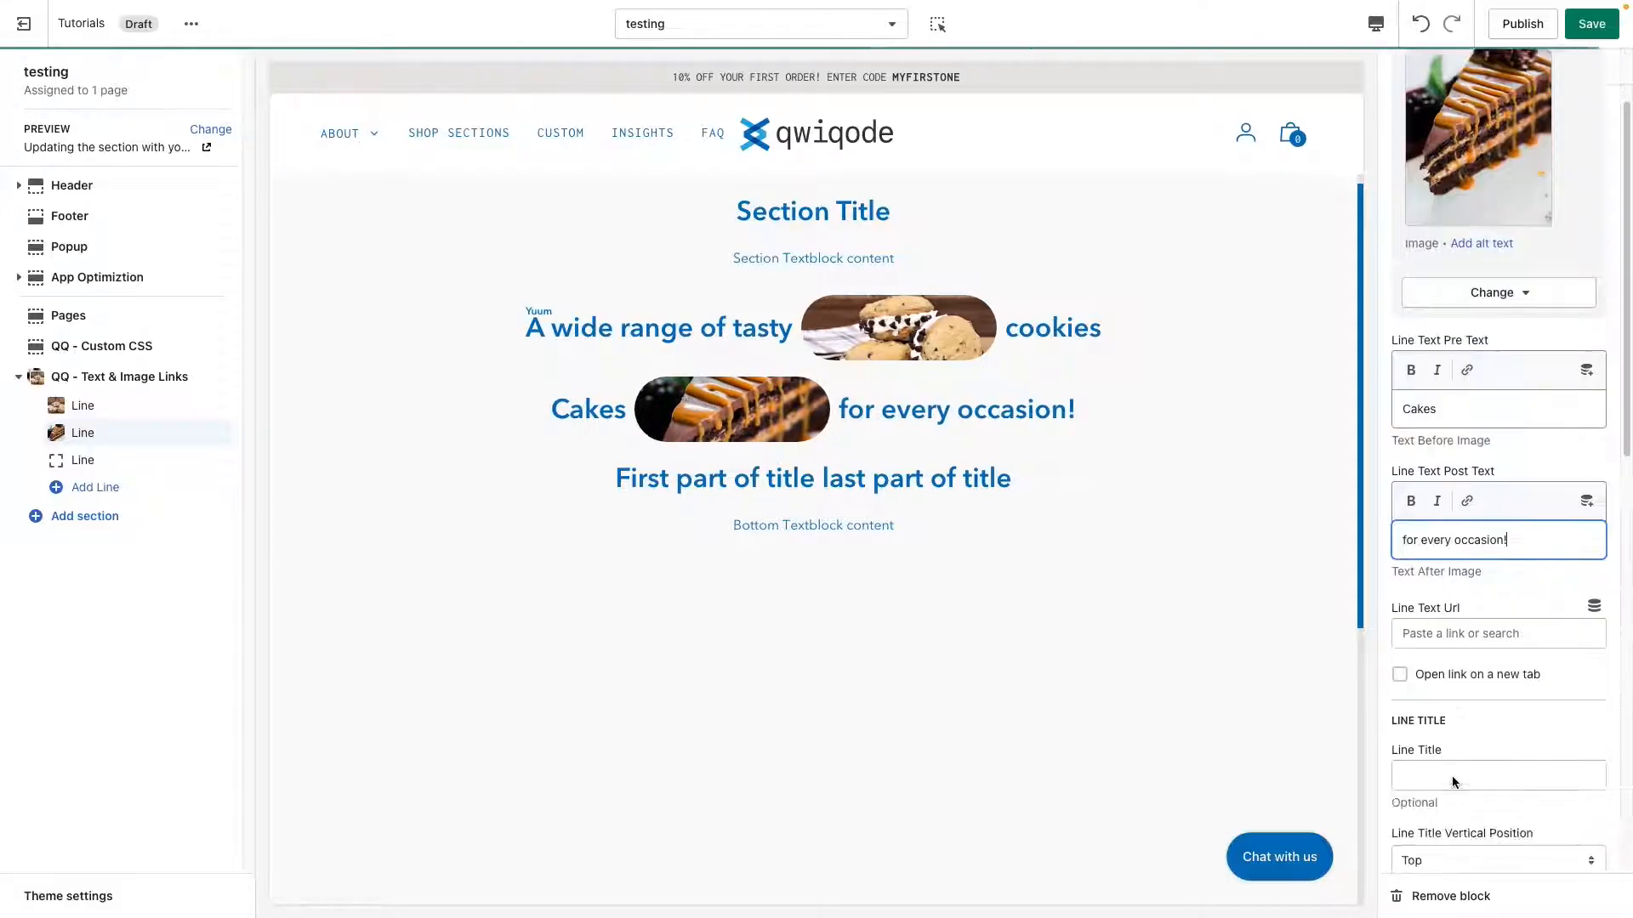
# Link the second line's text to the Custom Liquid Block product and set its line title to "Beautiful"
pyautogui.click(1464, 629)
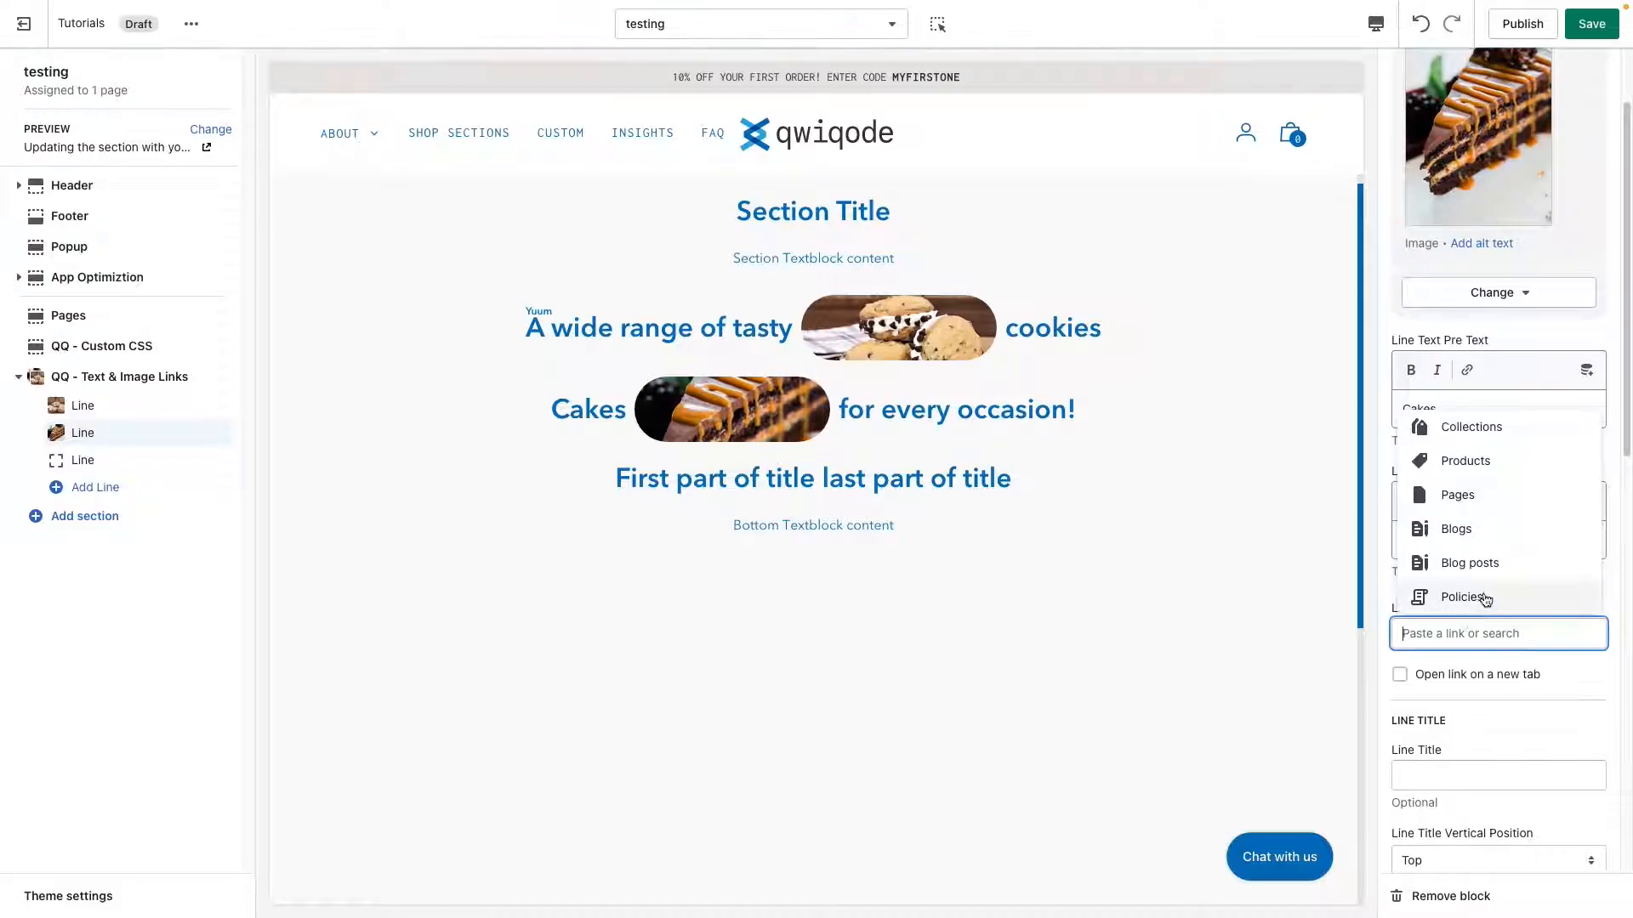
pyautogui.click(1505, 475)
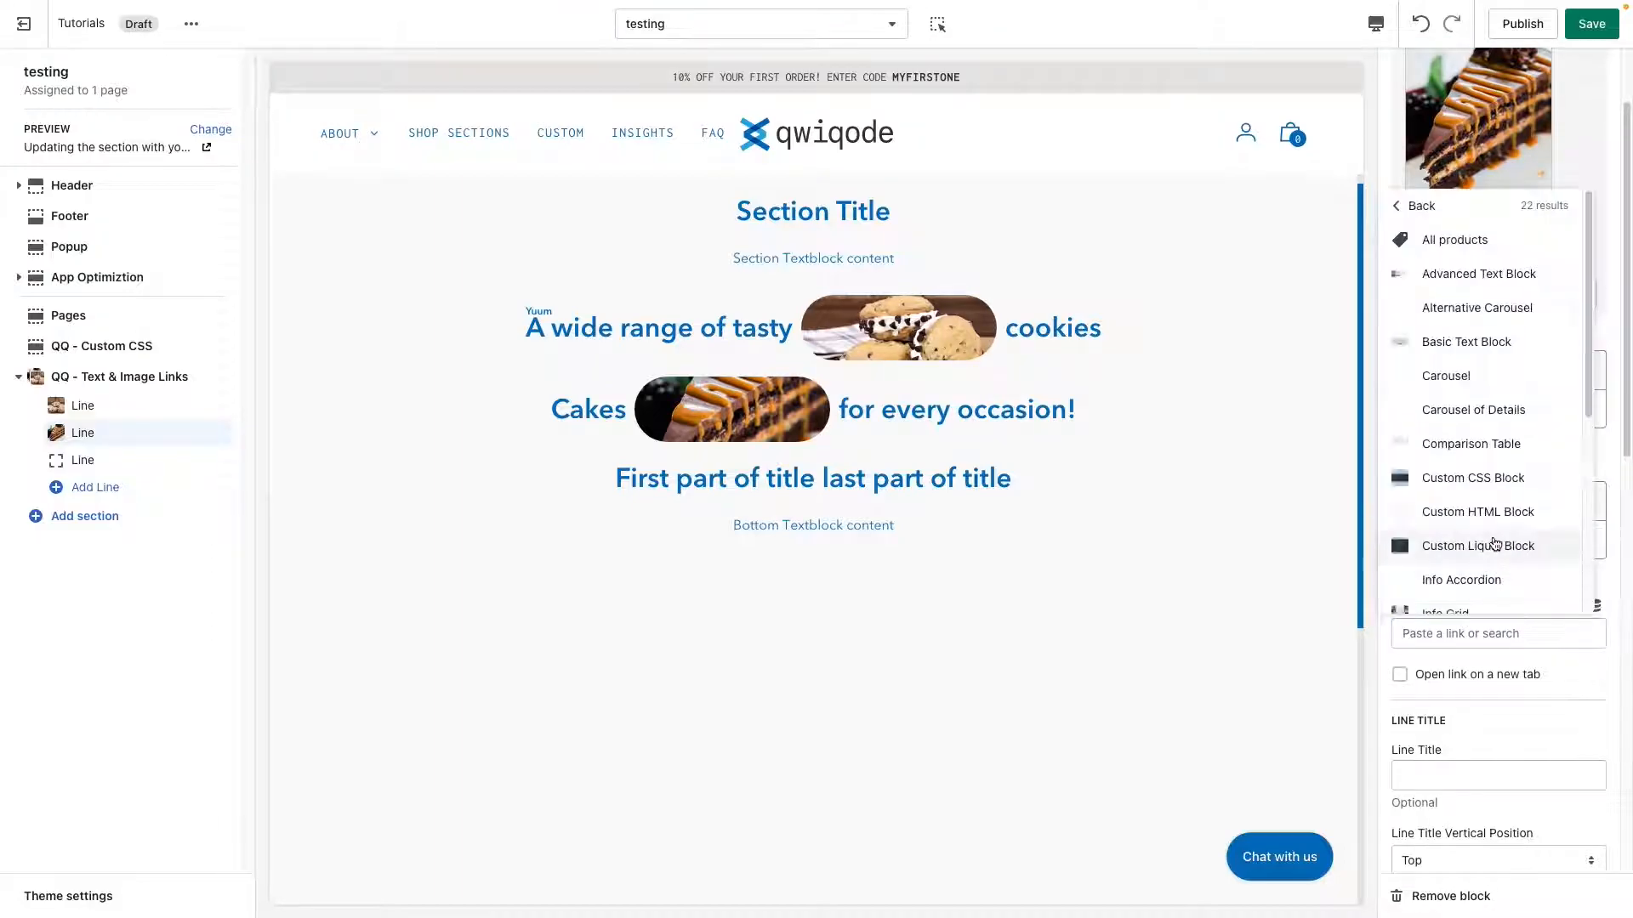
pyautogui.click(1494, 544)
pyautogui.scroll(-4, 1532, 747)
pyautogui.click(1456, 466)
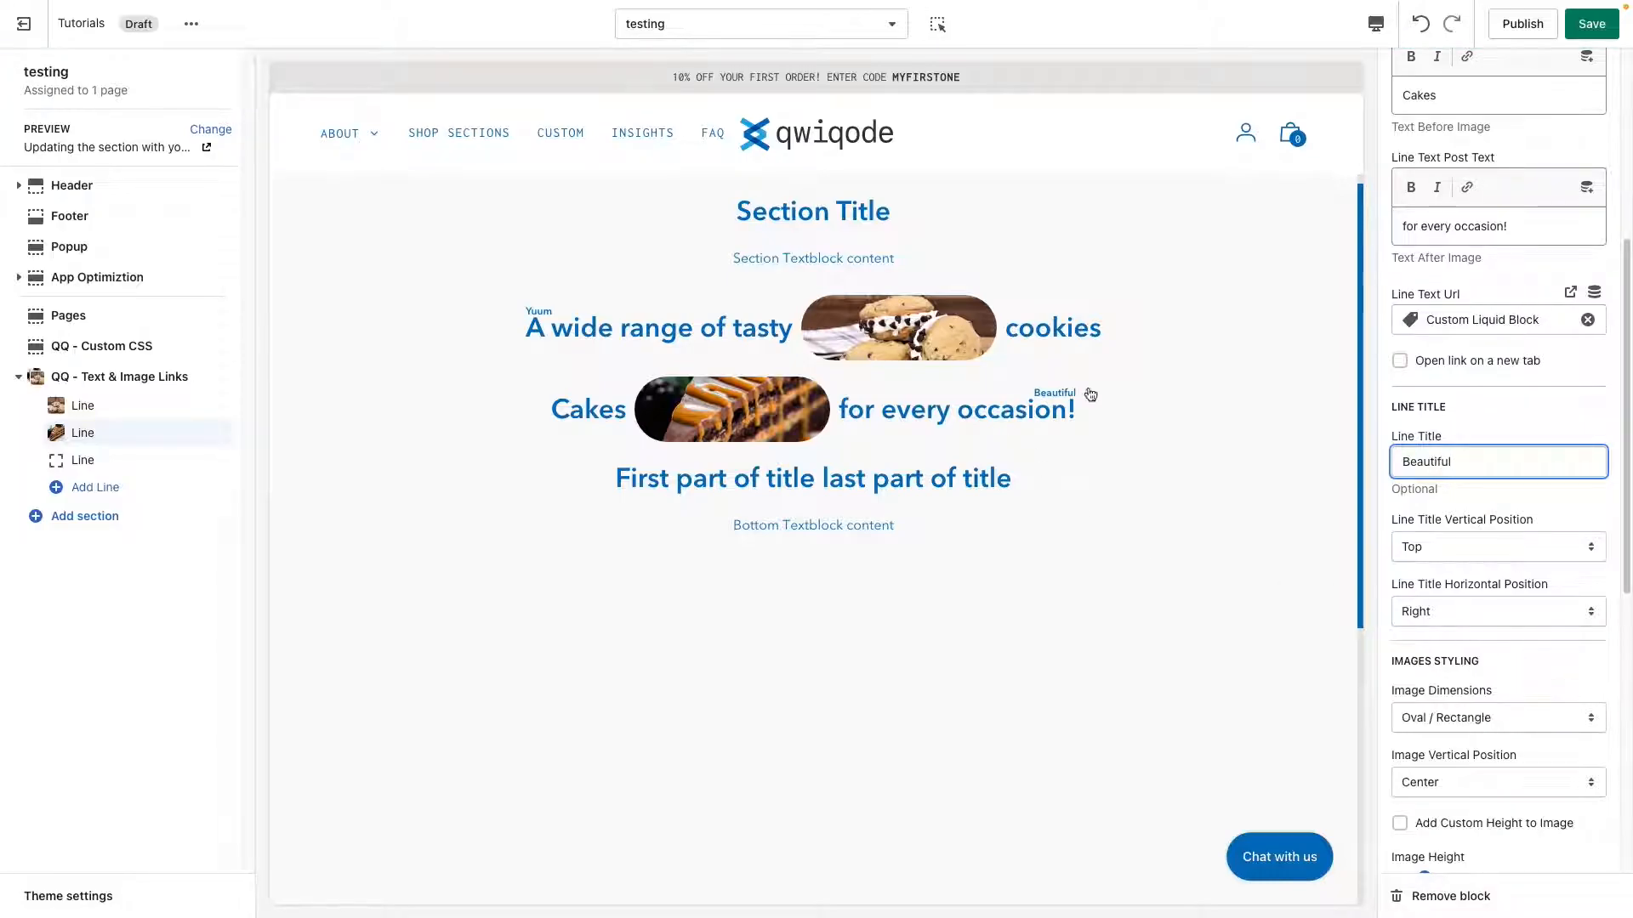
# Enable zooming in on the second line's image on hover
pyautogui.scroll(-1, 1471, 696)
pyautogui.scroll(-1, 1474, 701)
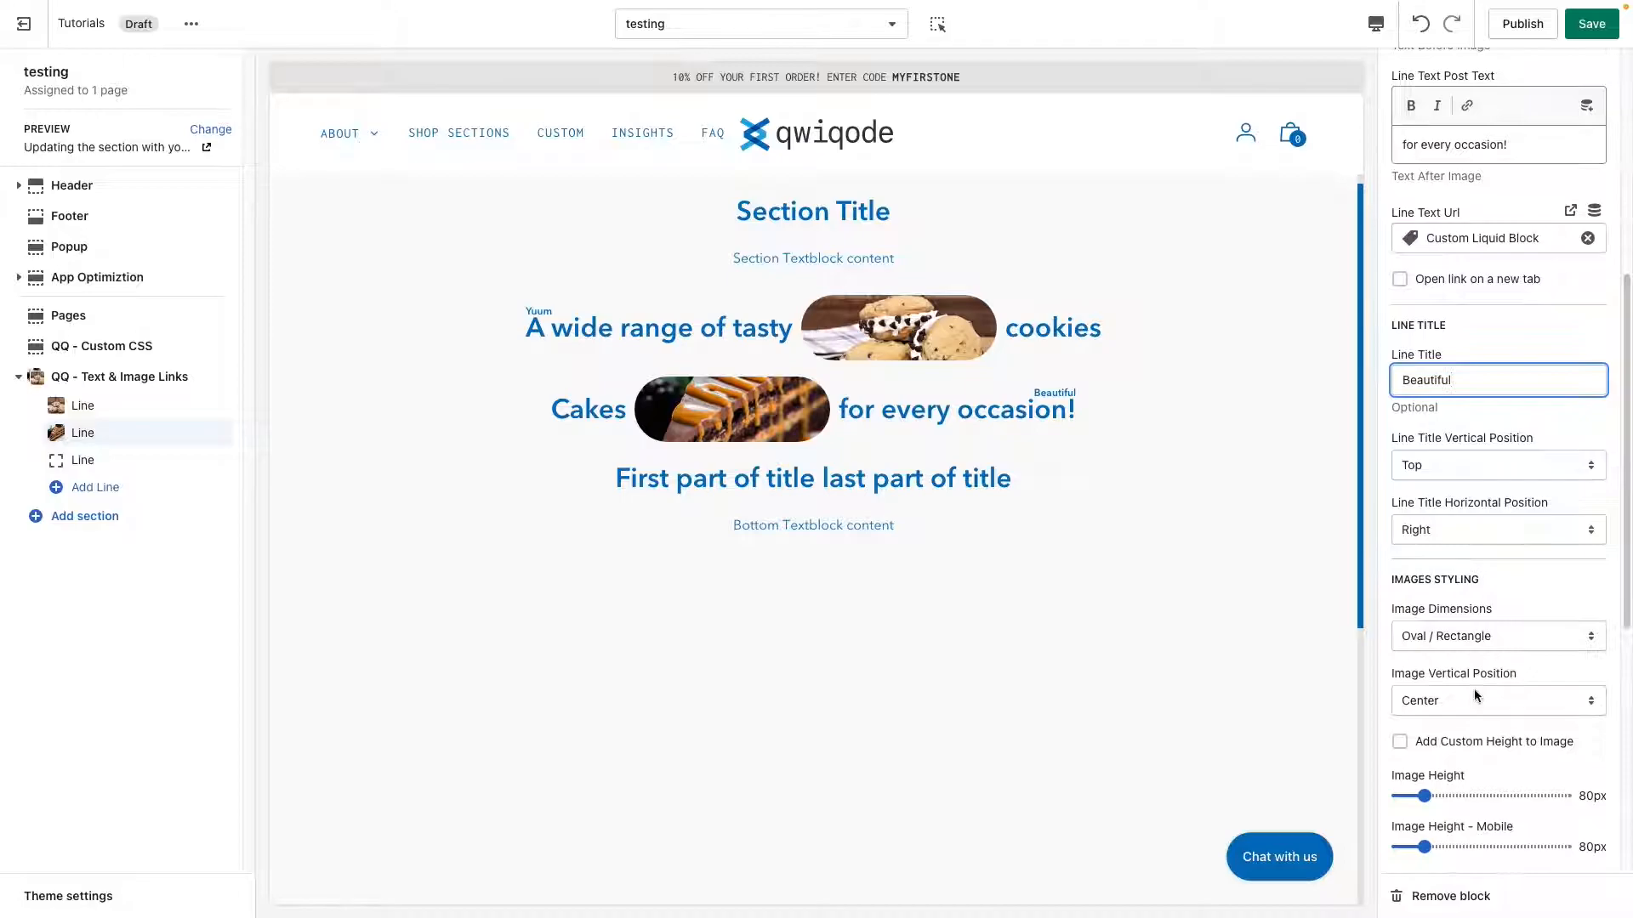
pyautogui.scroll(-3, 1495, 580)
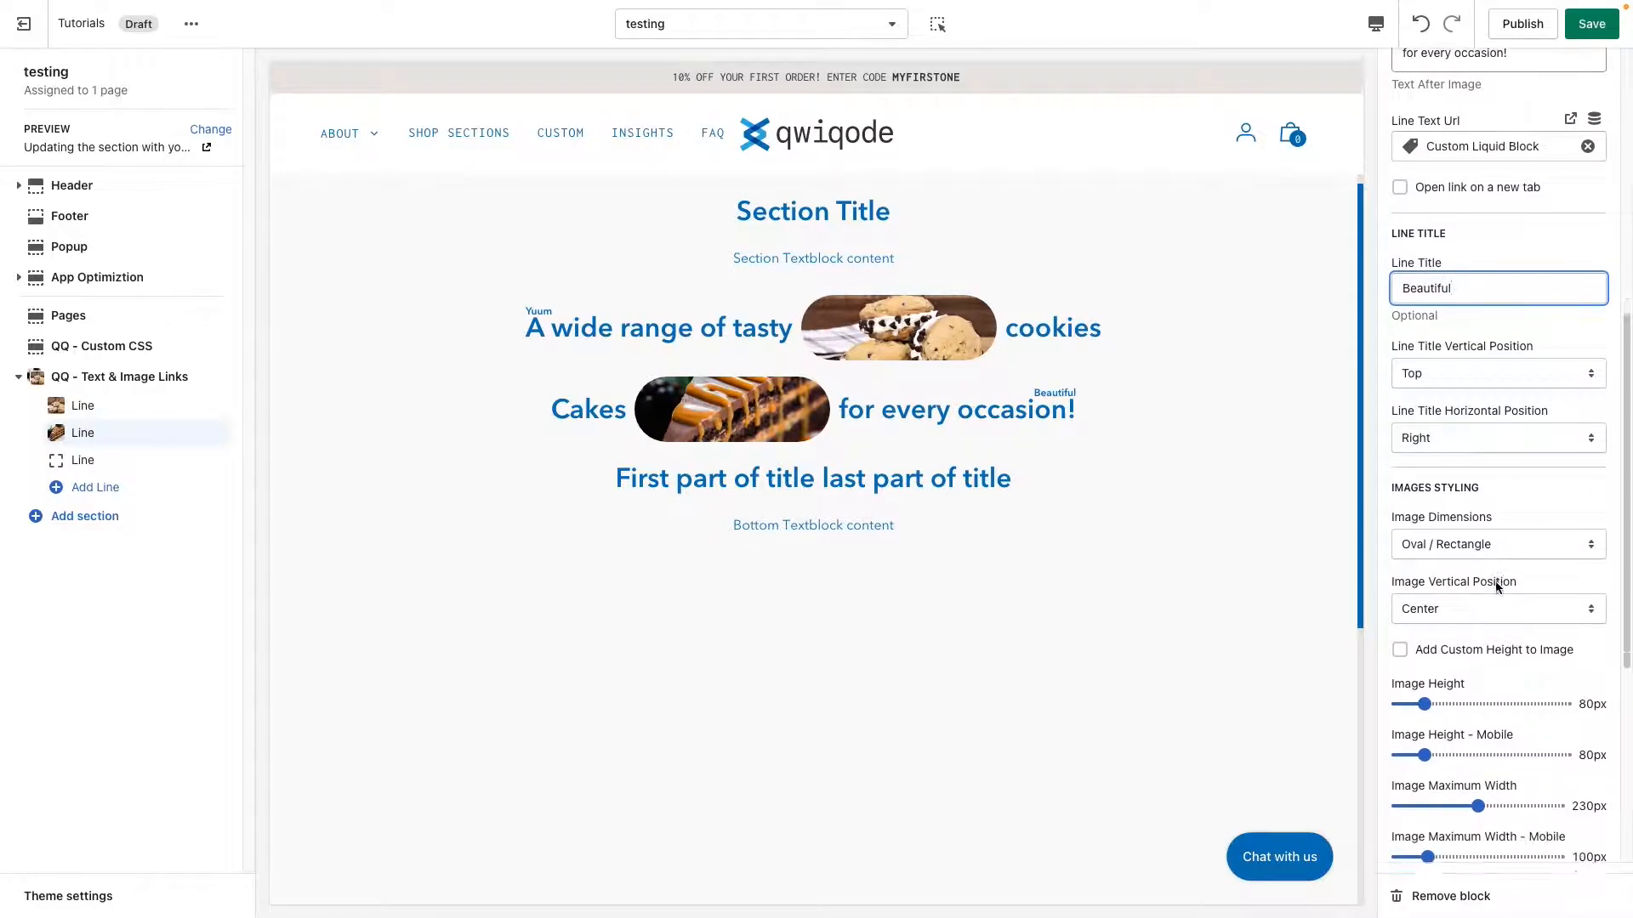
pyautogui.scroll(-10, 1494, 580)
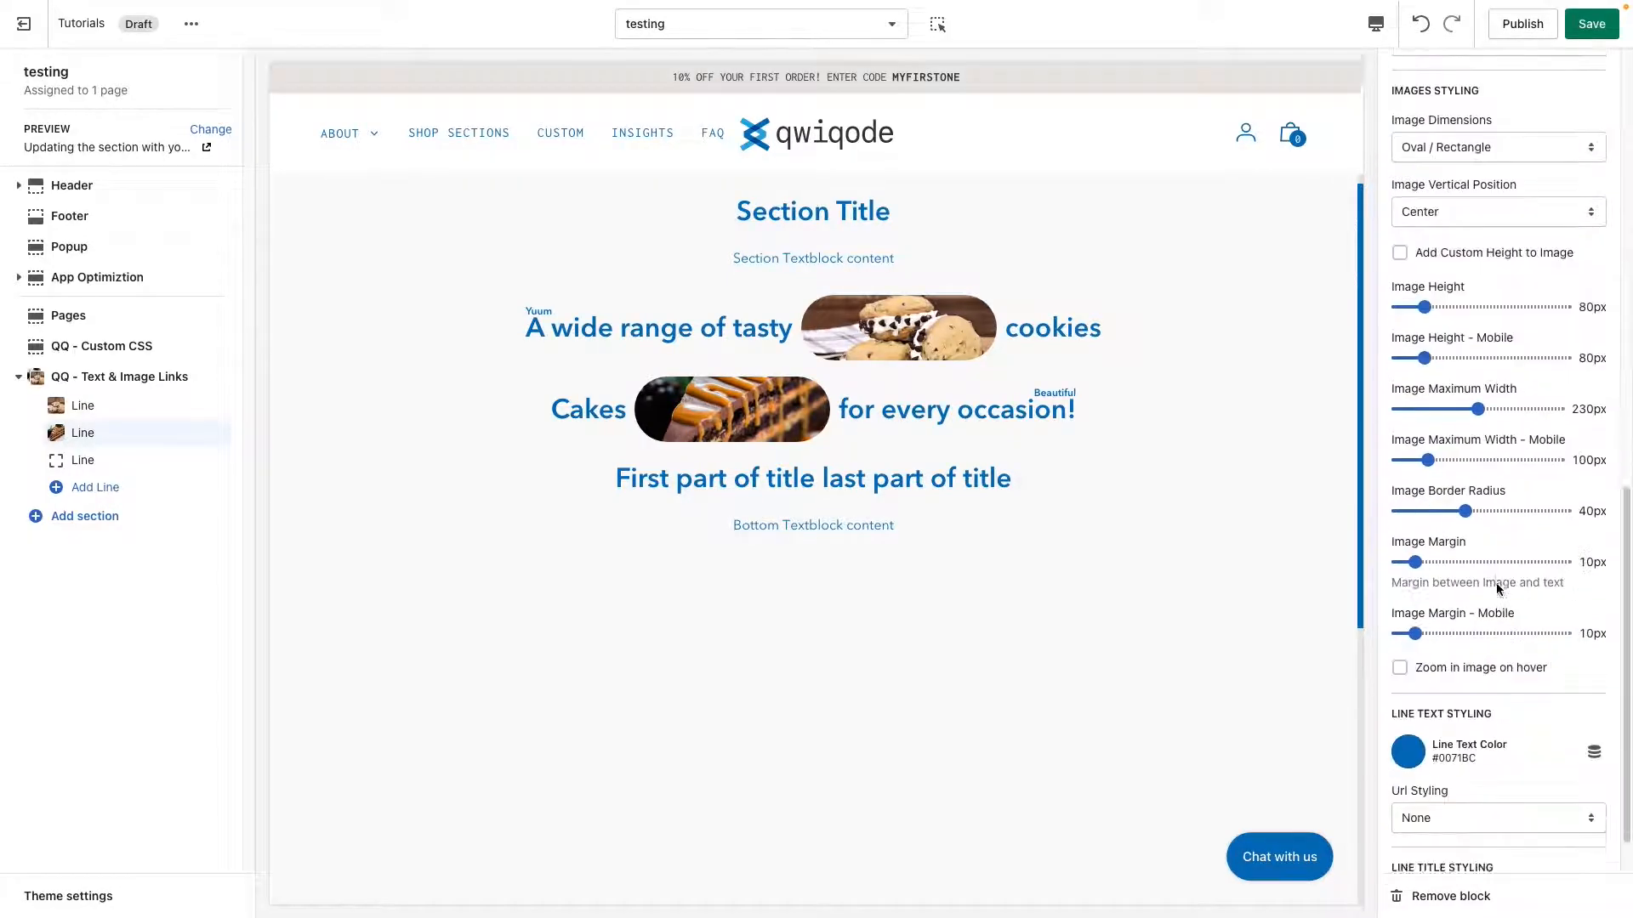
pyautogui.scroll(-1, 1497, 587)
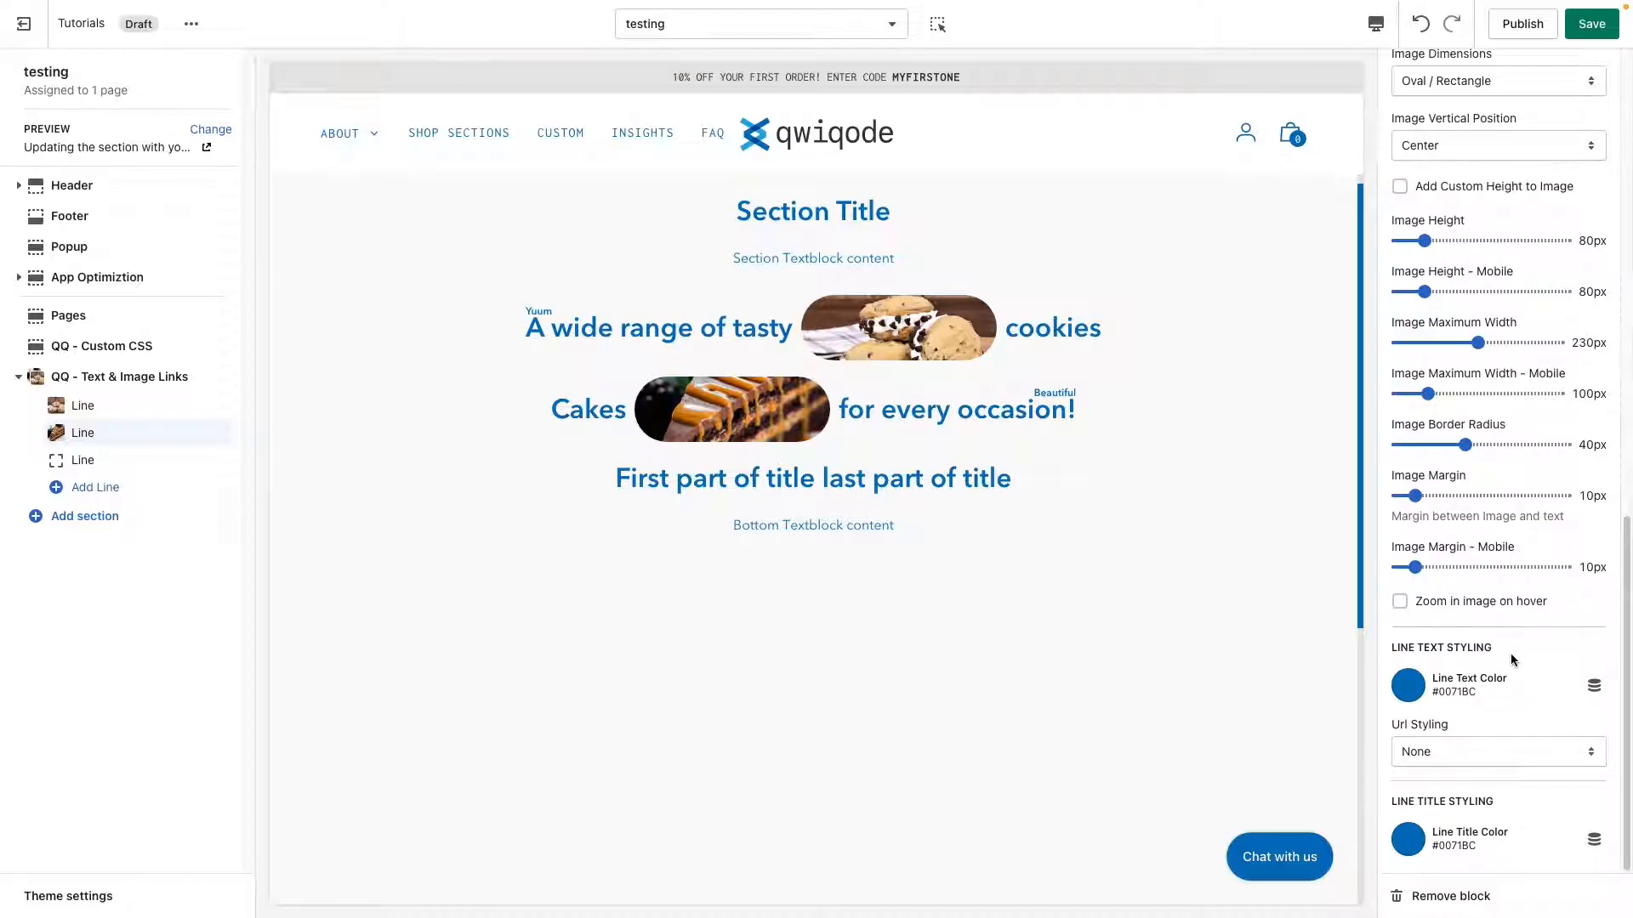
pyautogui.click(1456, 608)
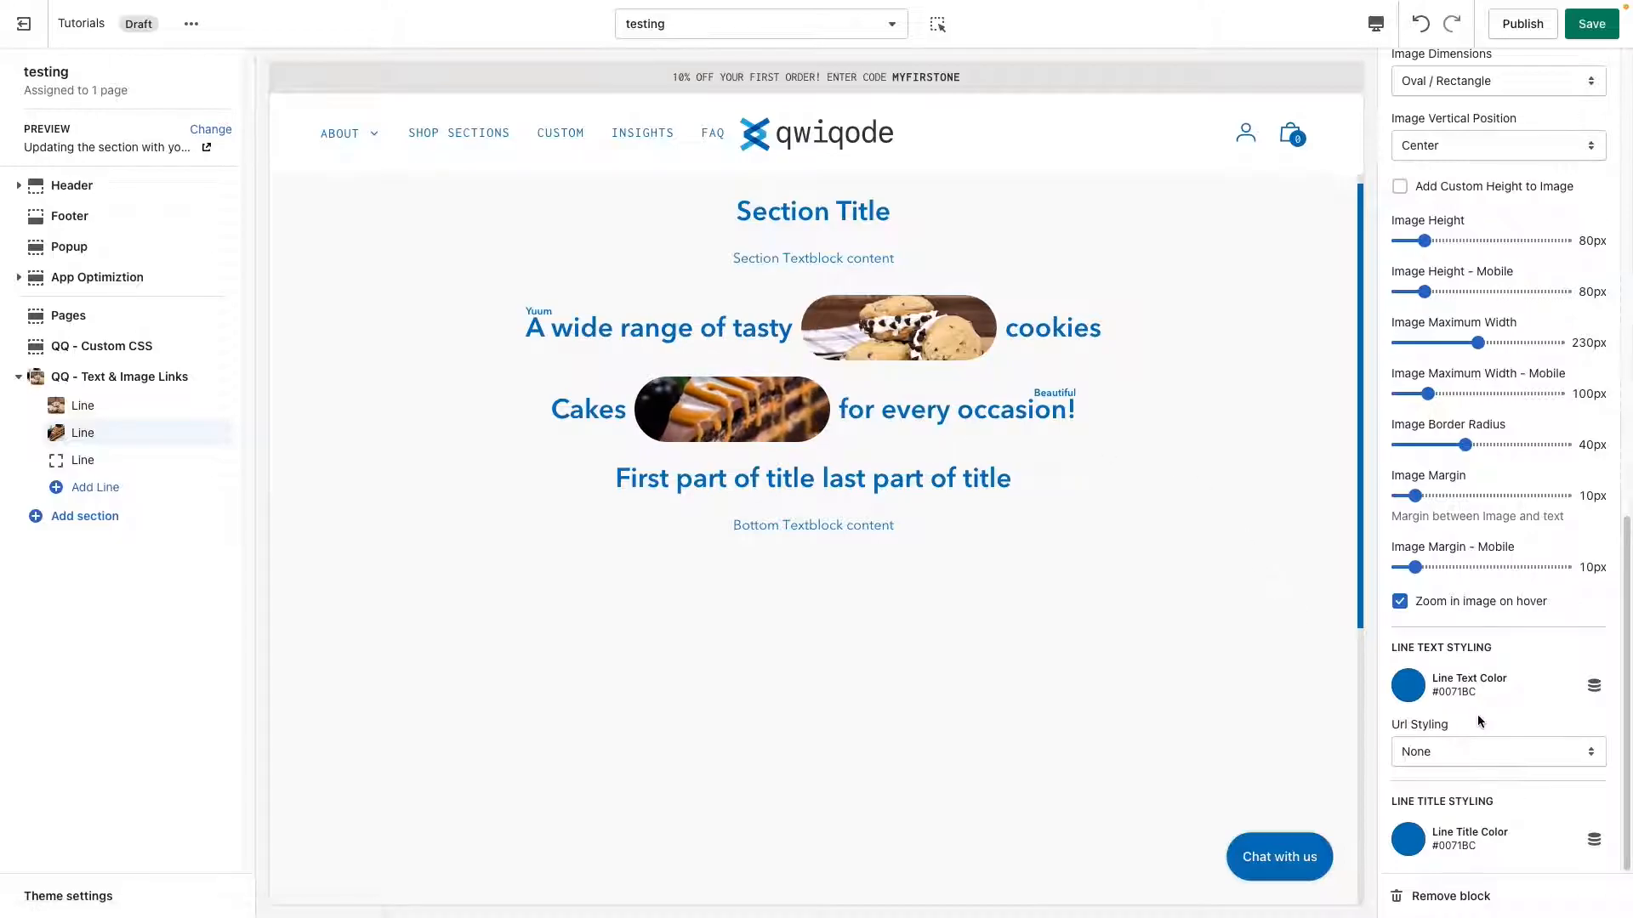
# Try Underline as the second line's Url Styling and settle on Underline on Hover
pyautogui.click(1483, 752)
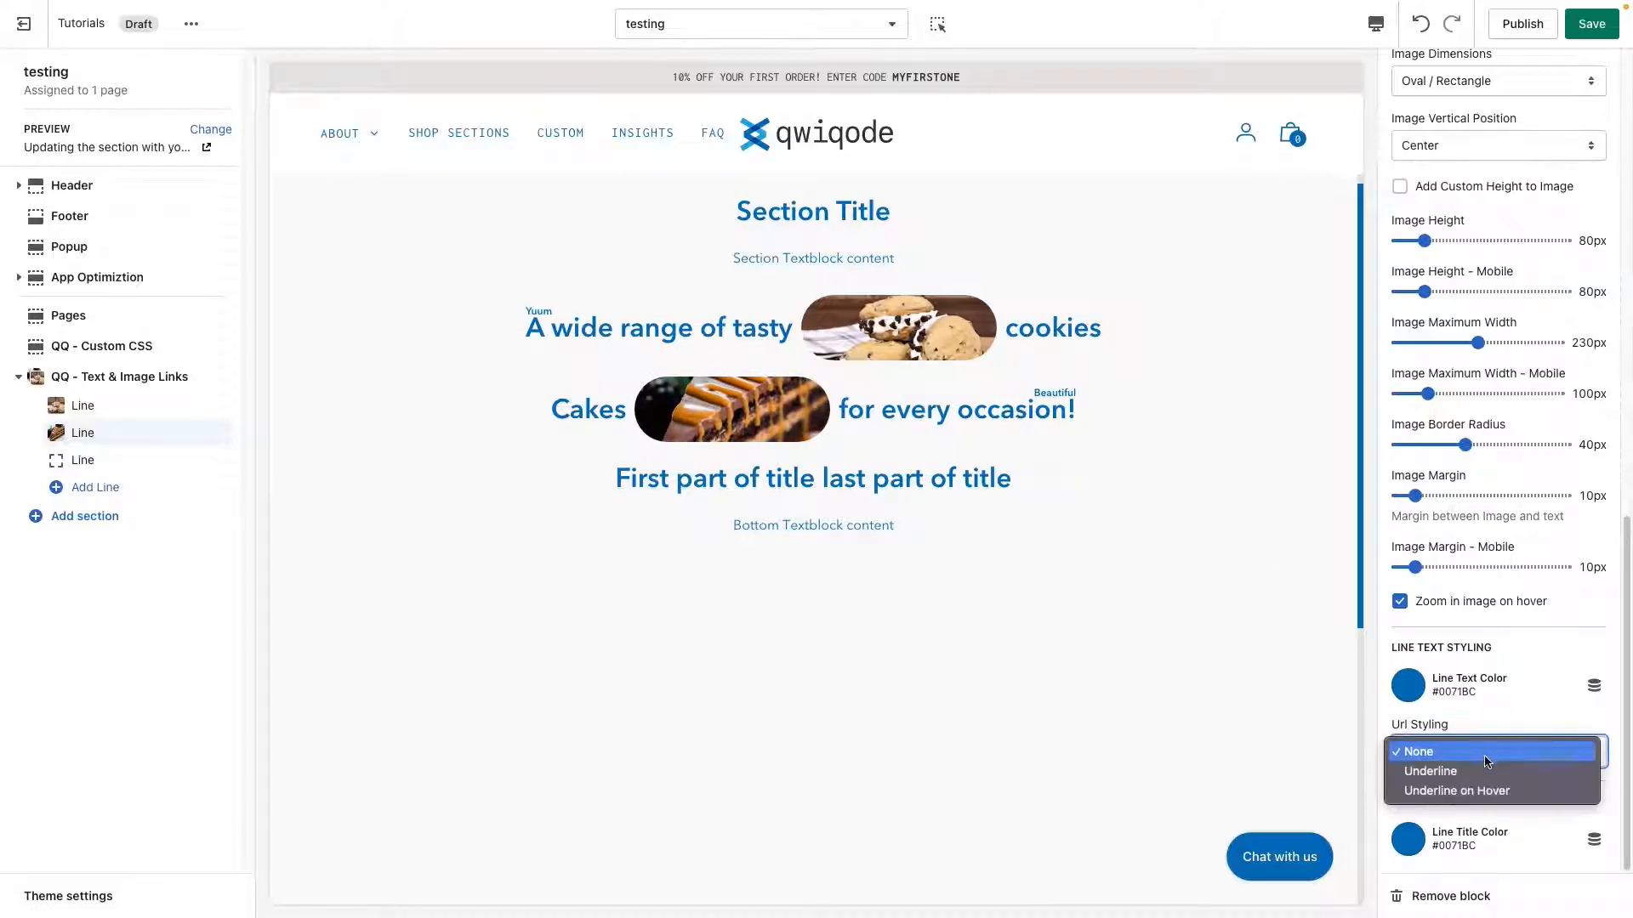
pyautogui.click(1488, 777)
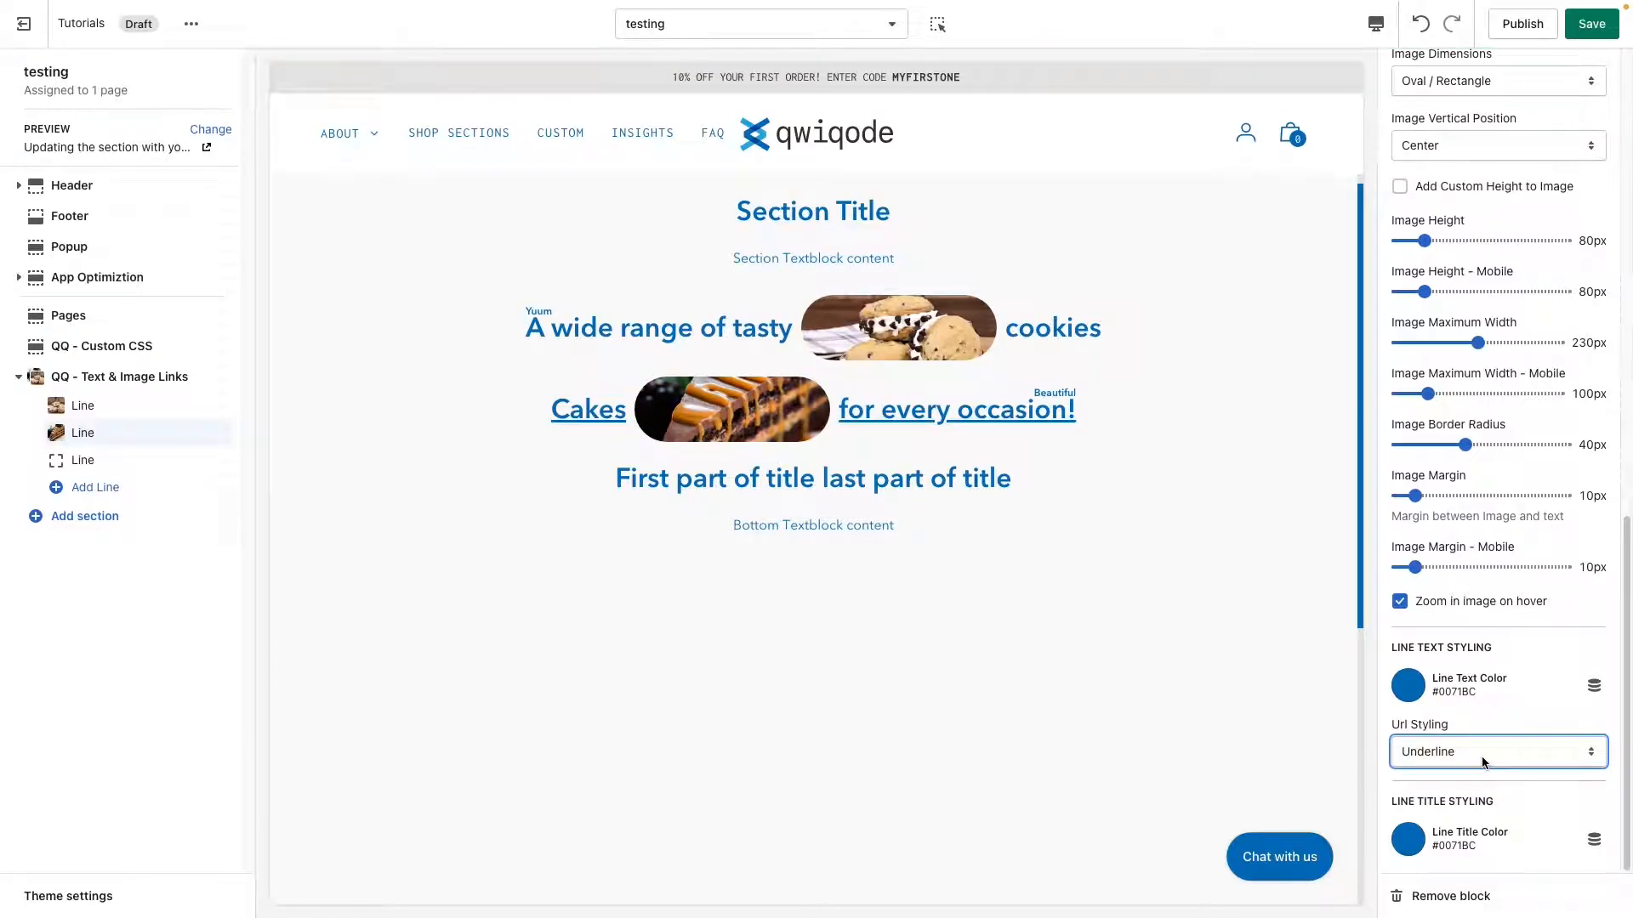
pyautogui.click(1481, 753)
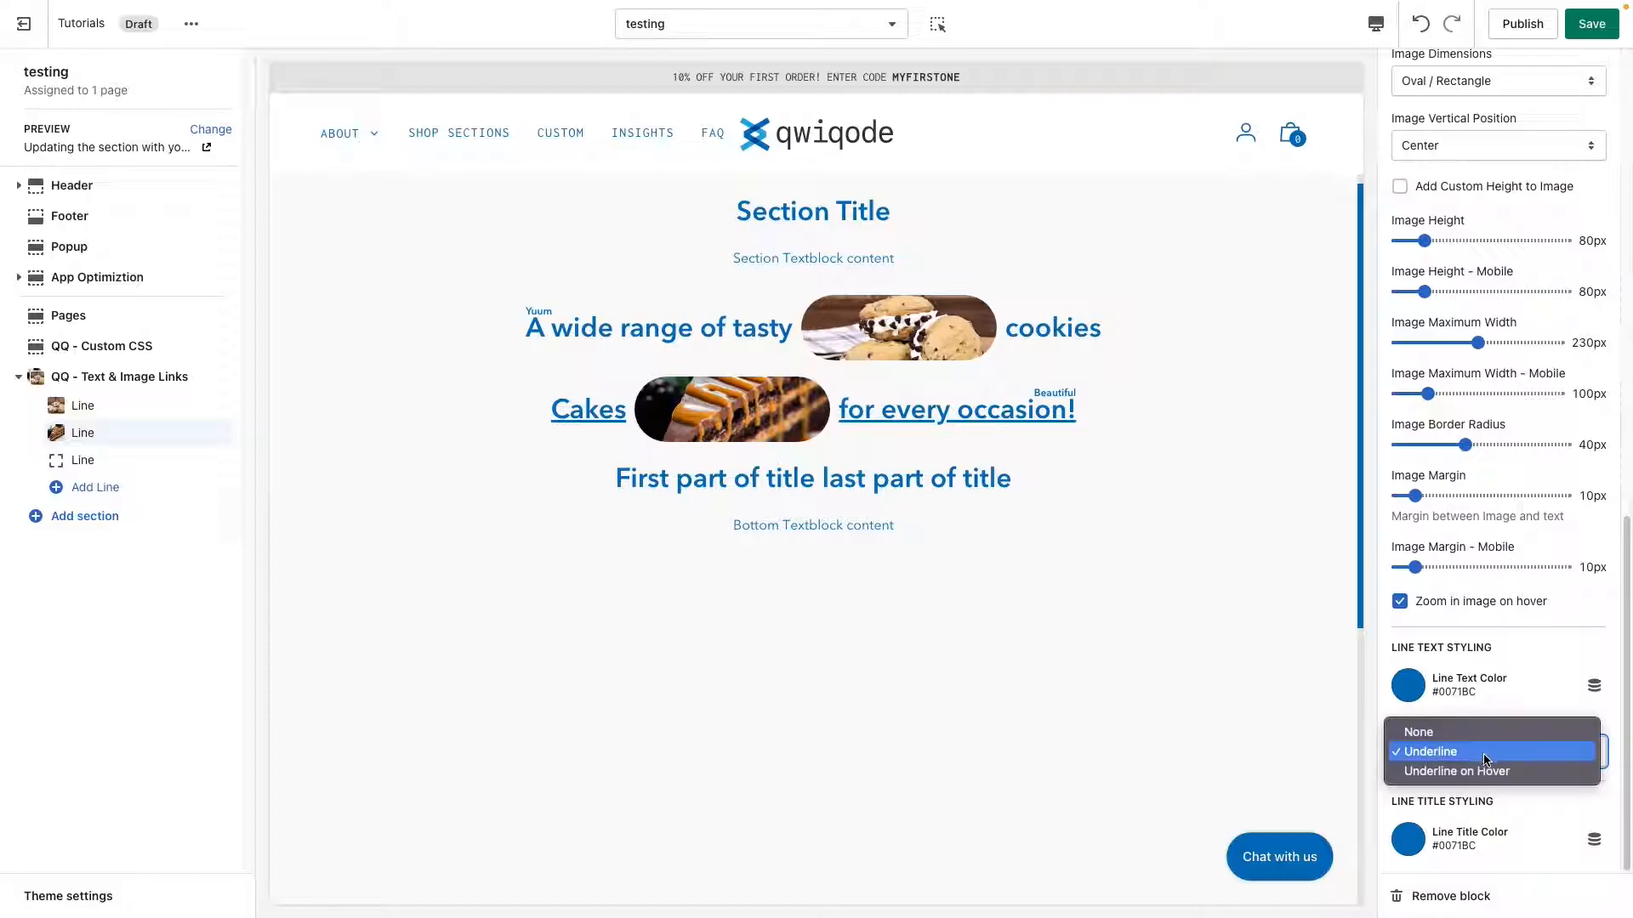
pyautogui.click(1486, 771)
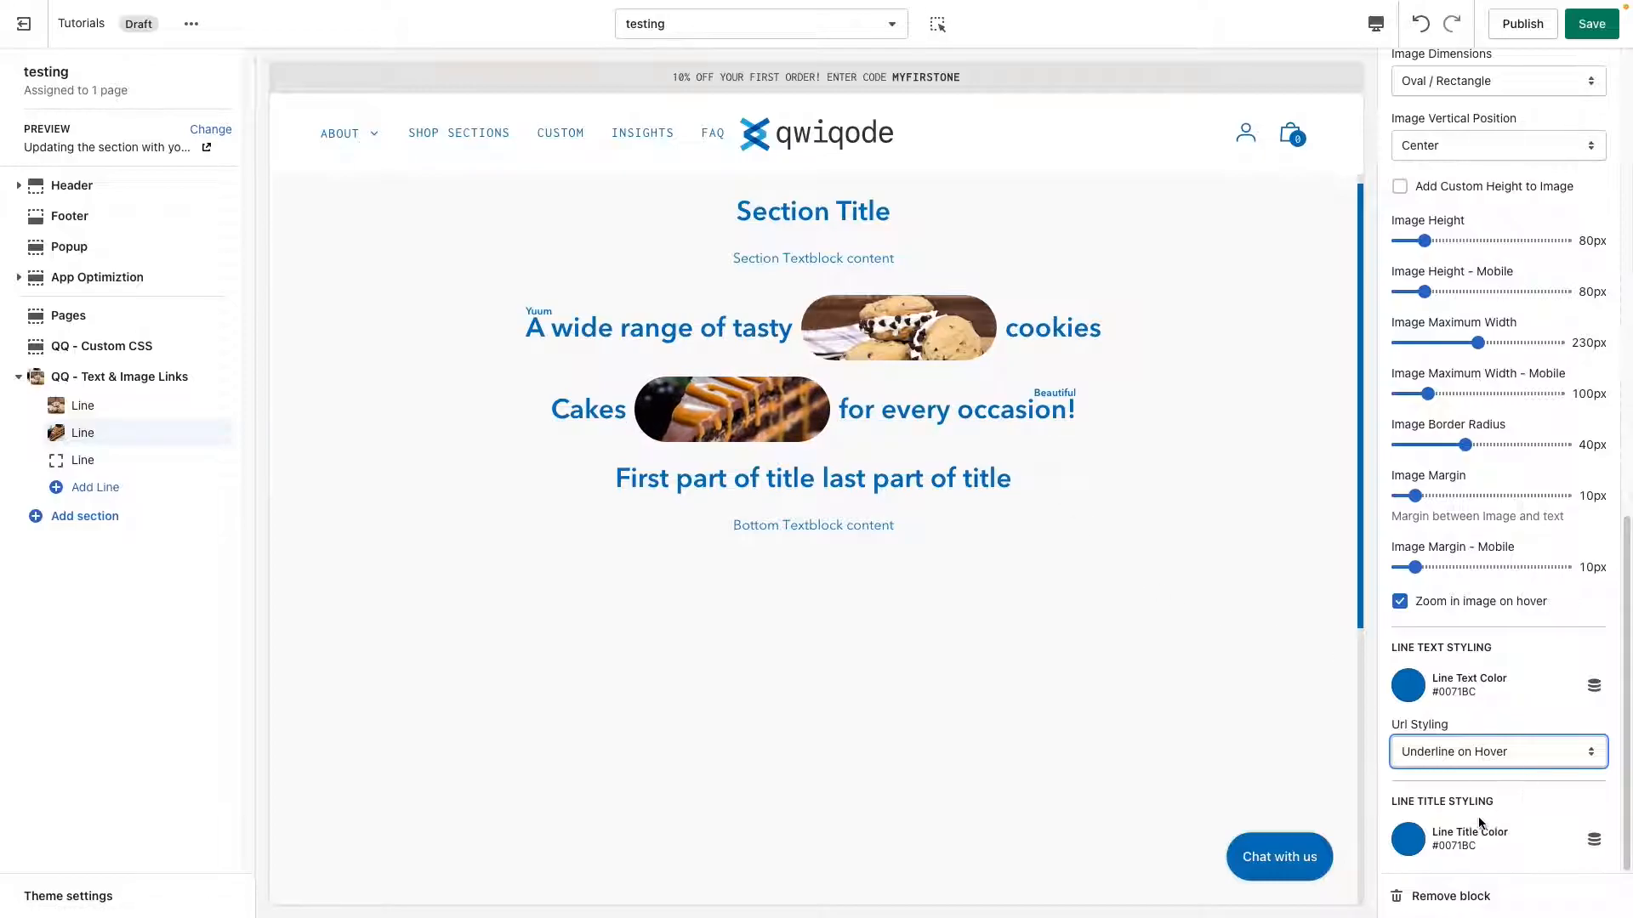
# Change the second line's text color to the dark red #871120
pyautogui.click(1408, 690)
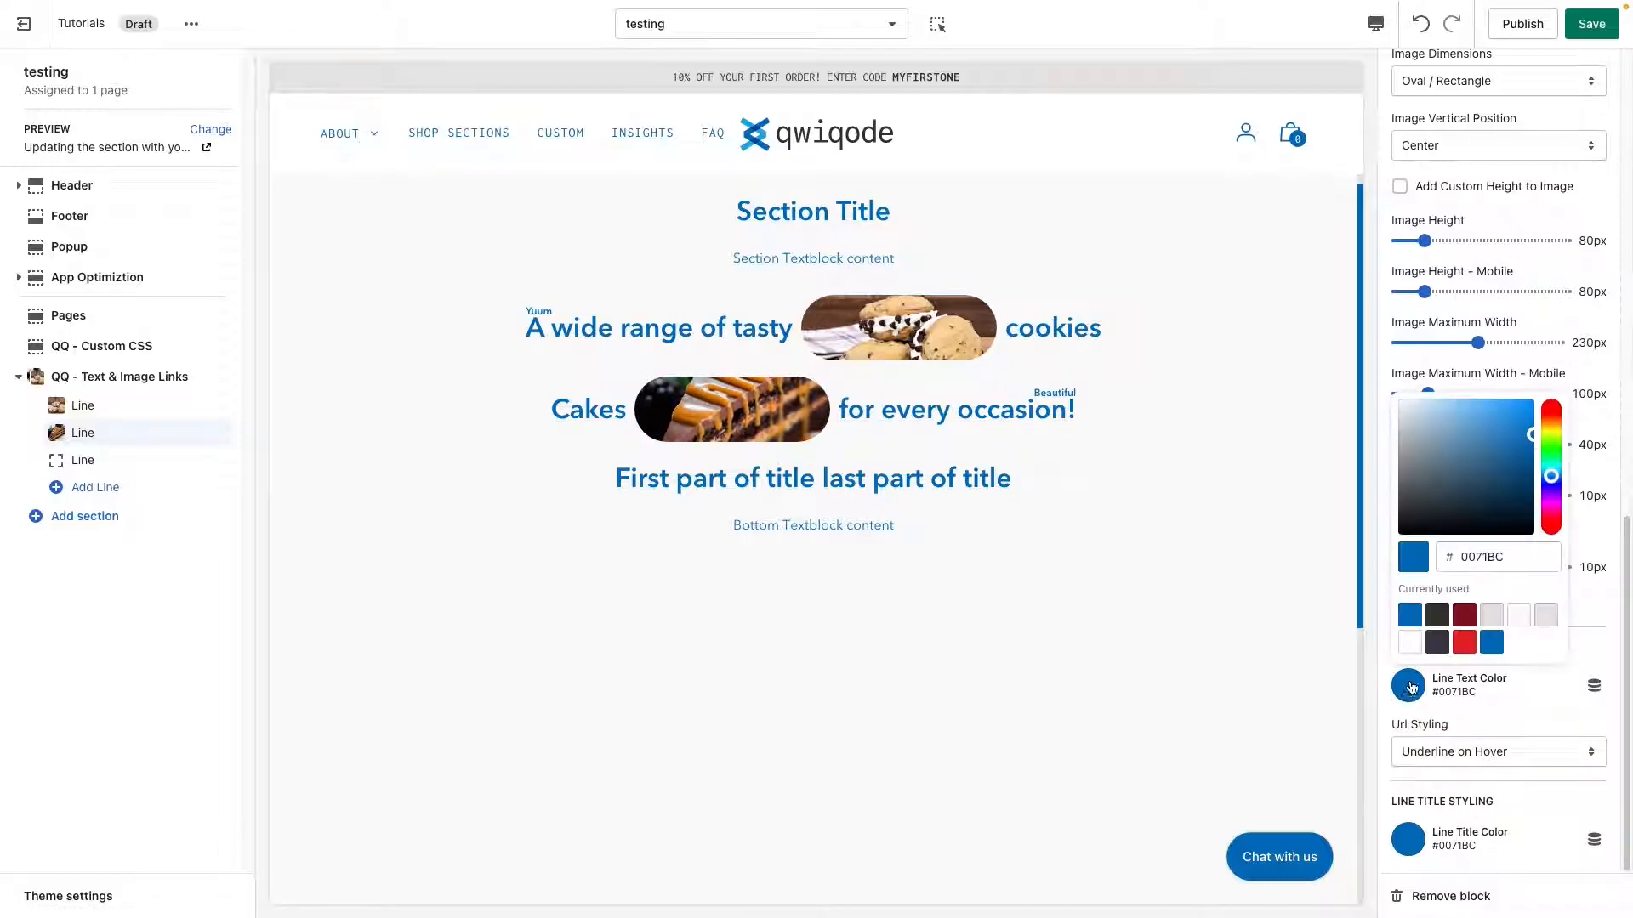
pyautogui.click(1461, 621)
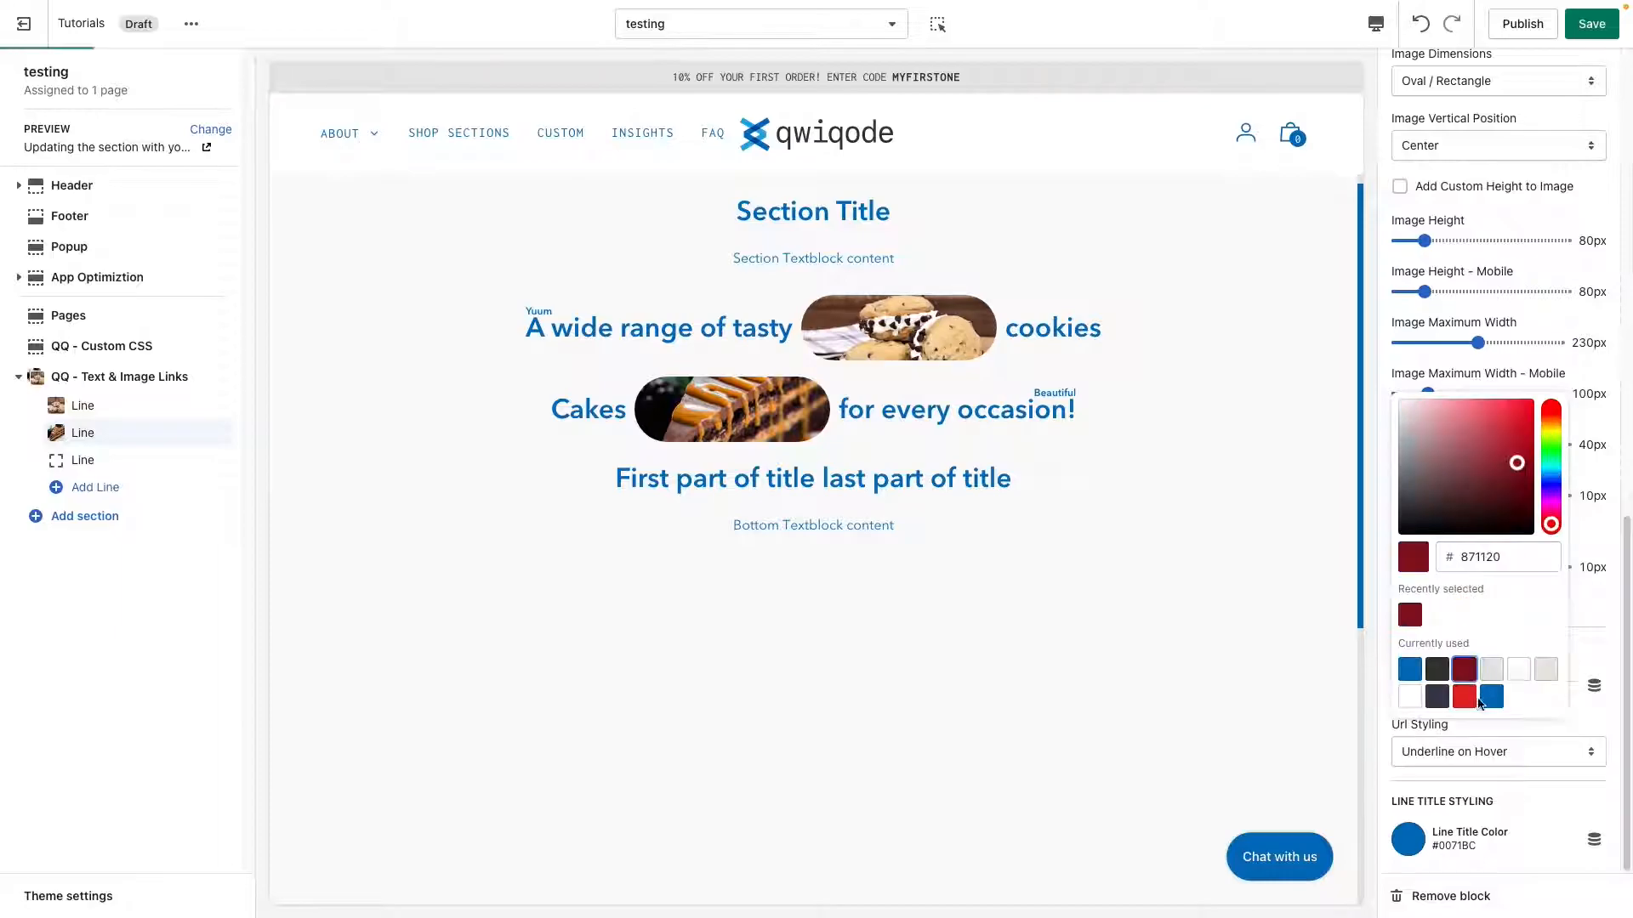
pyautogui.click(1501, 821)
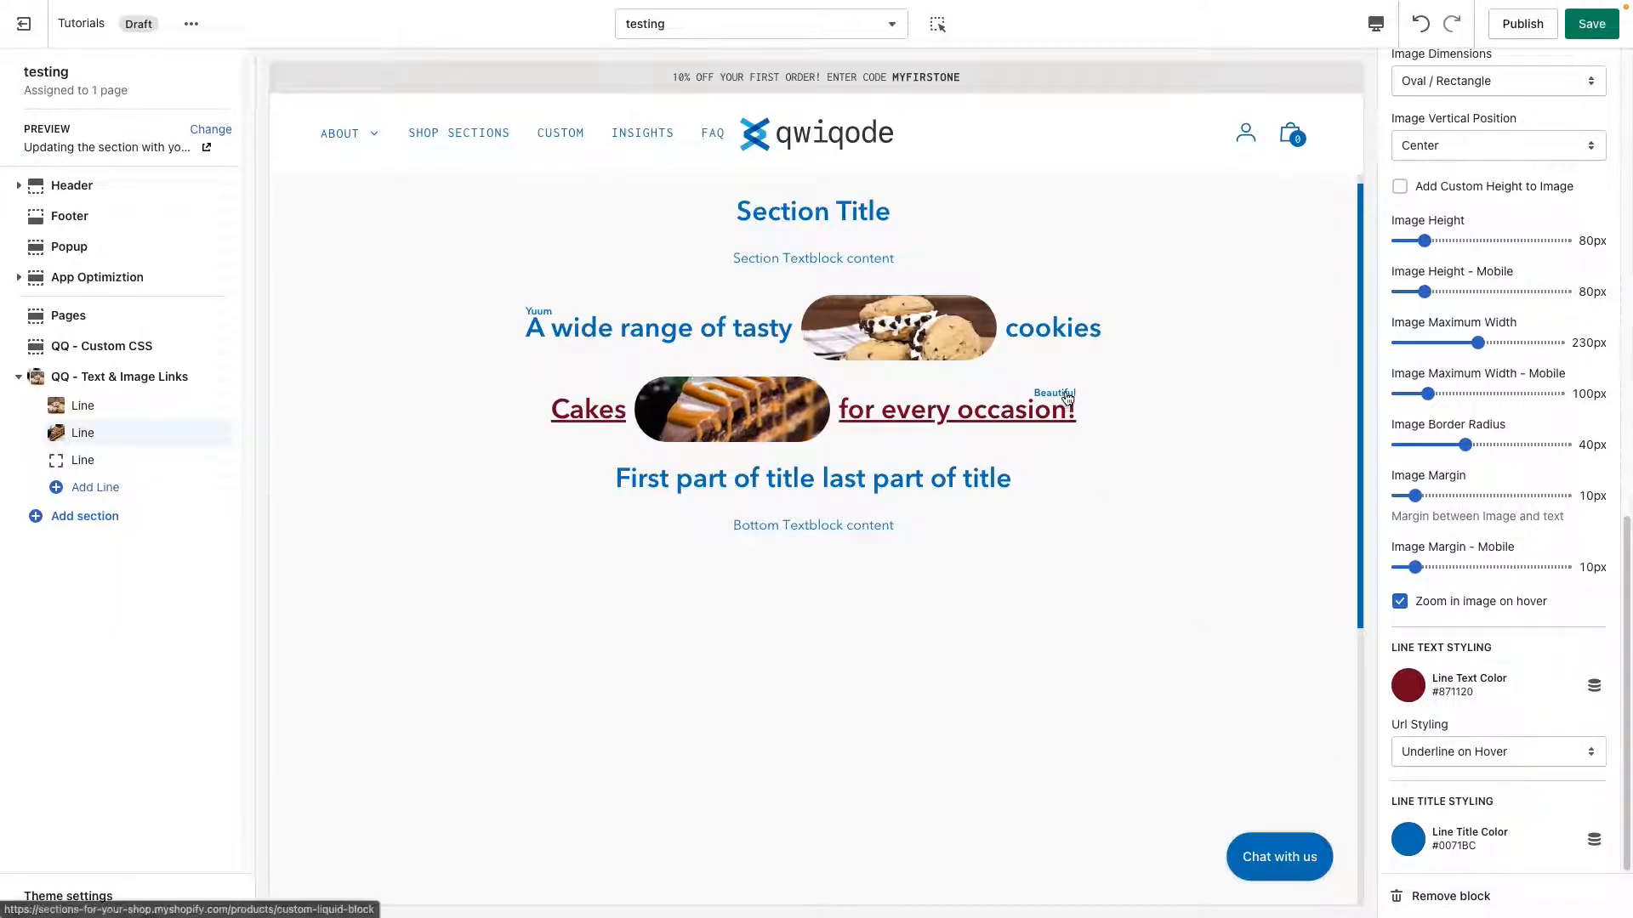
# Change the second line's title color to the medium gray #8C8C8C
pyautogui.click(1414, 848)
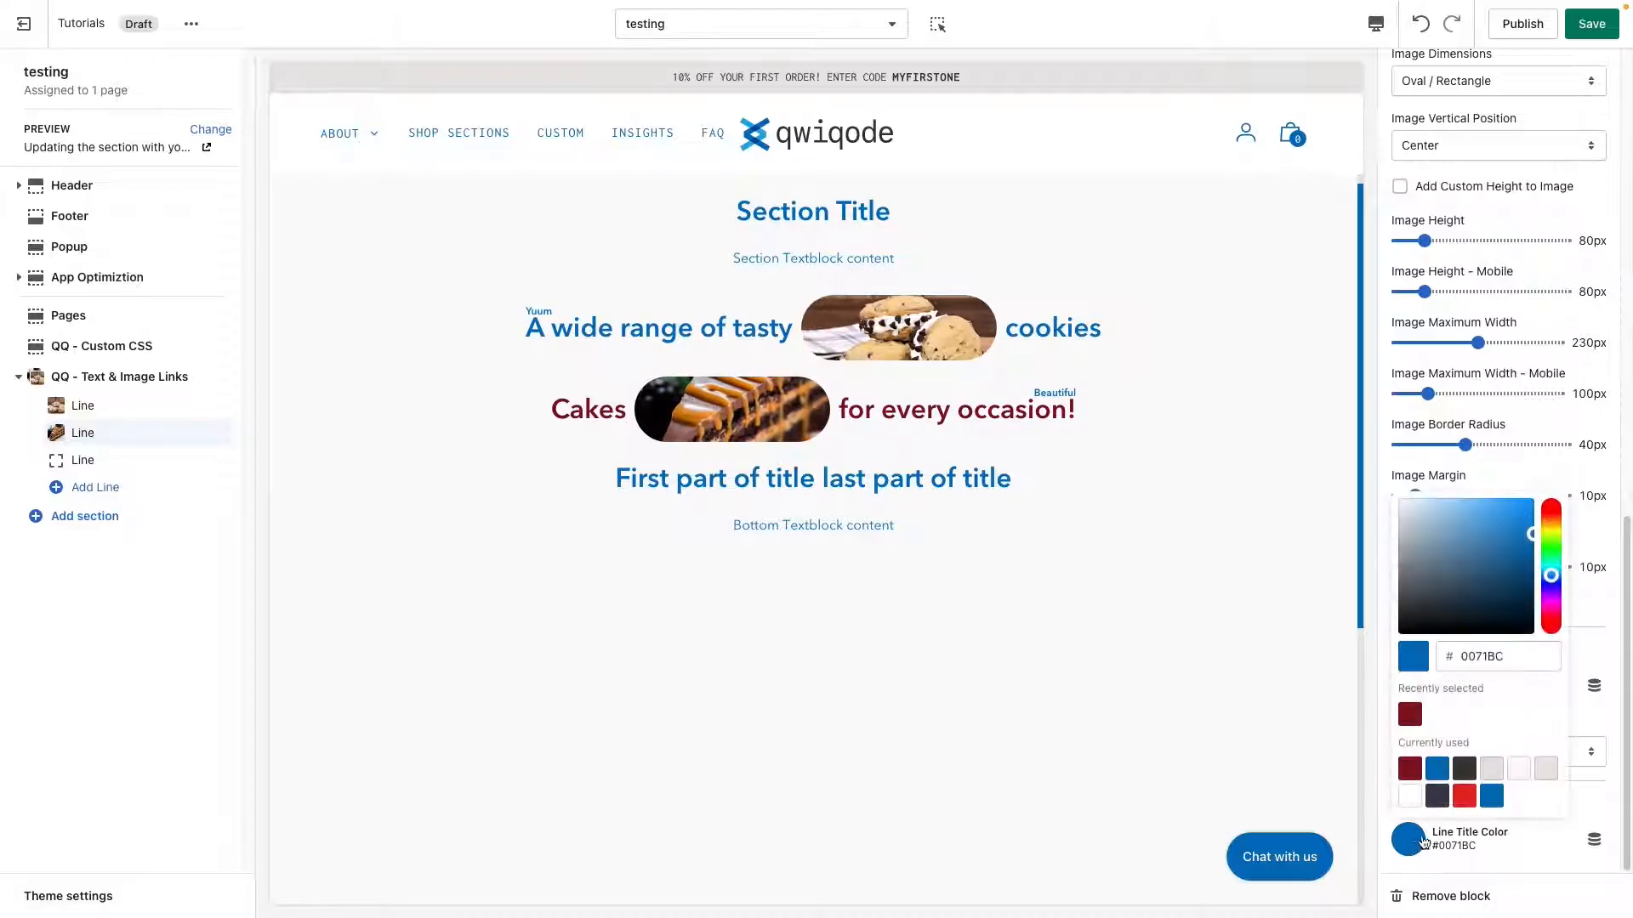
pyautogui.click(1494, 776)
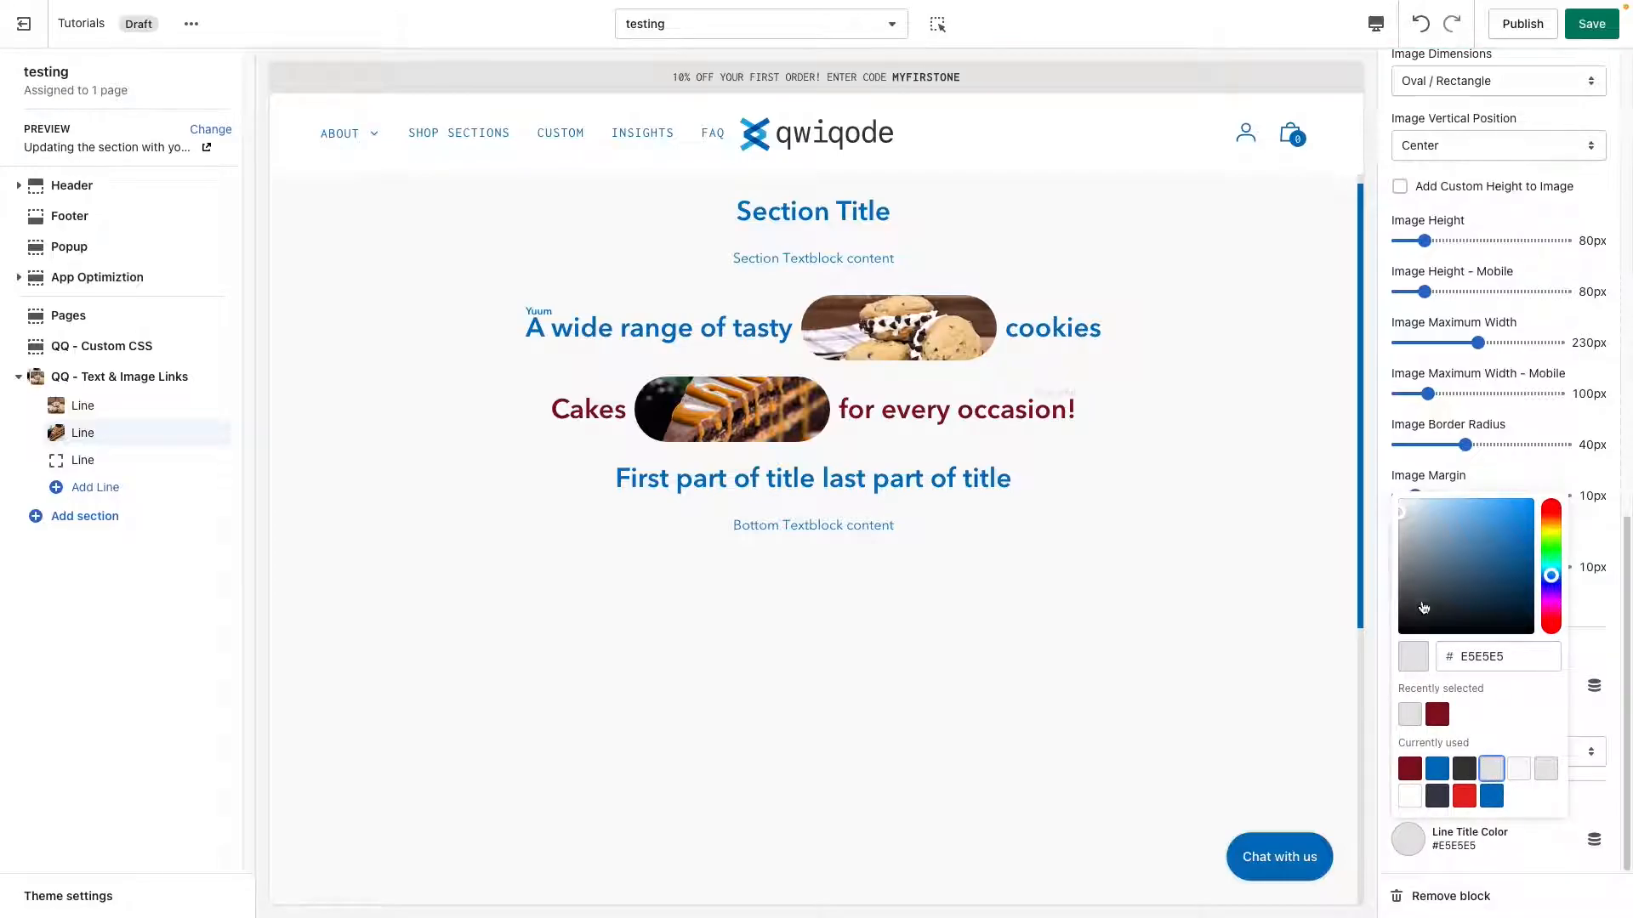
pyautogui.moveTo(1396, 529); pyautogui.dragTo(1399, 561)
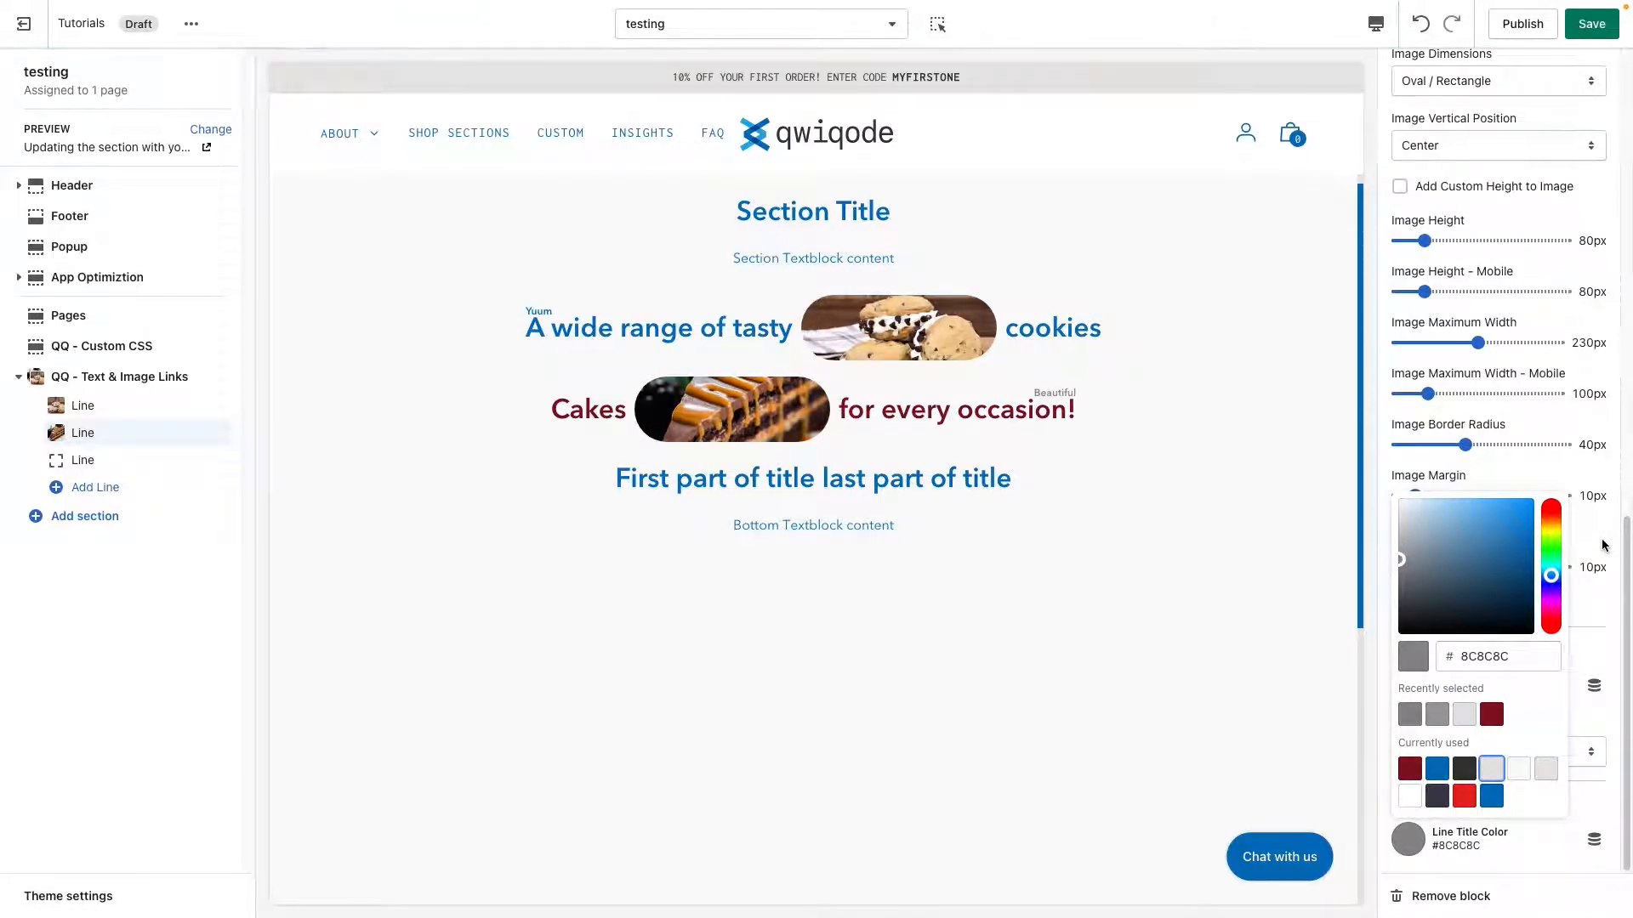
pyautogui.moveTo(1522, 657); pyautogui.dragTo(1426, 657)
pyautogui.click(1605, 544)
# Set the first line's Url Styling to Underline on Hover and enable image zoom on hover
pyautogui.click(200, 407)
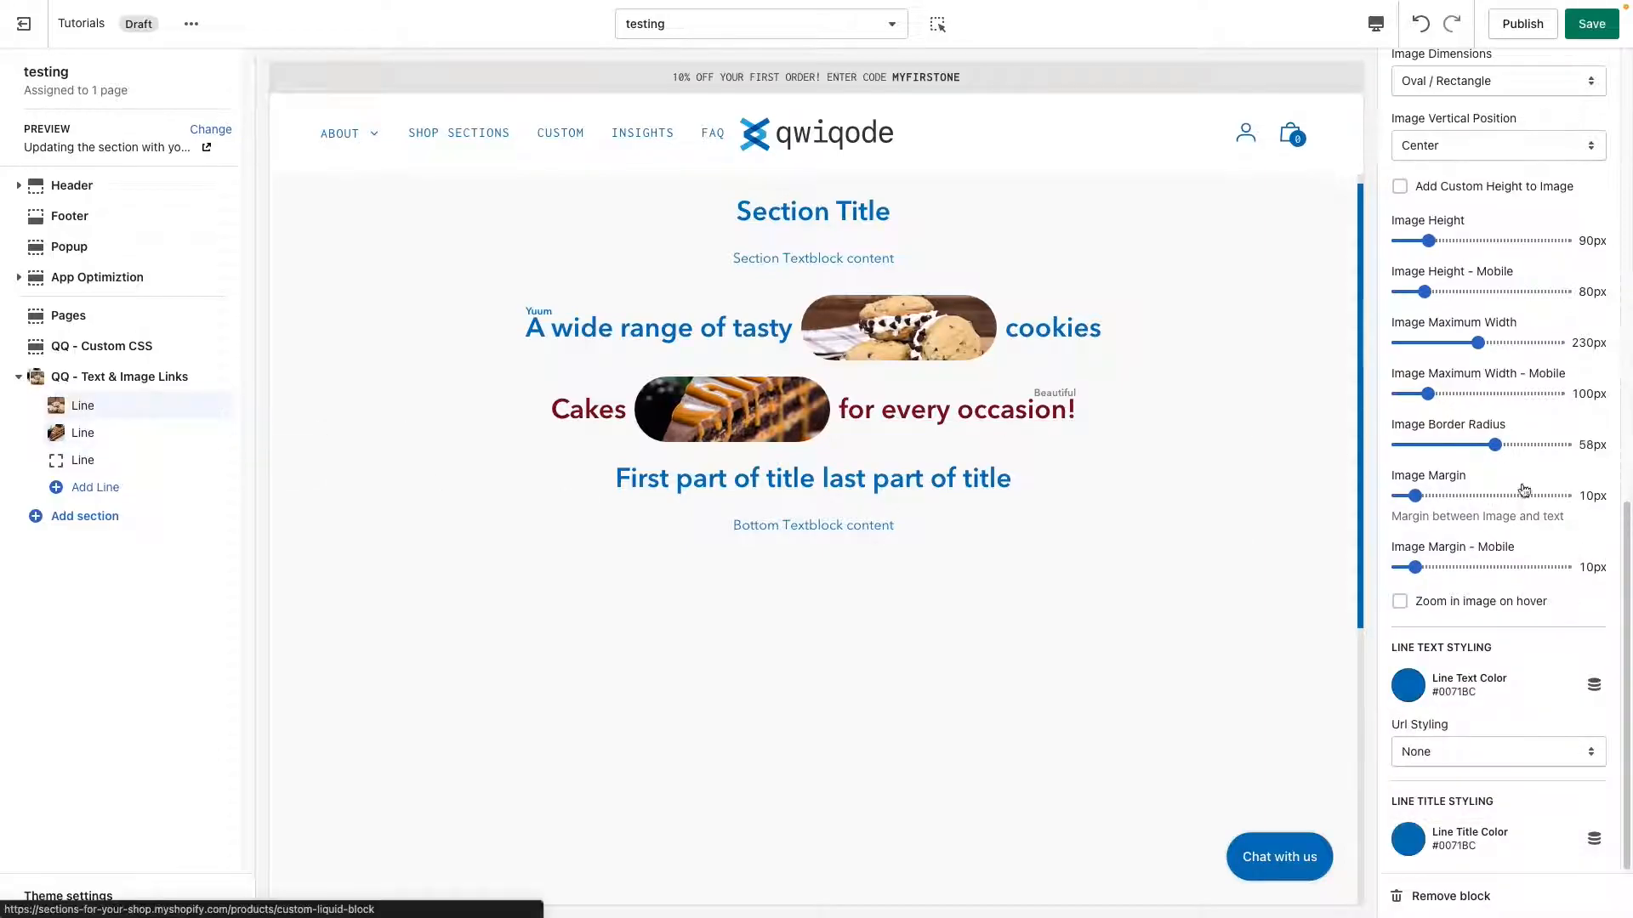
pyautogui.click(1476, 751)
pyautogui.click(1466, 791)
pyautogui.click(1462, 604)
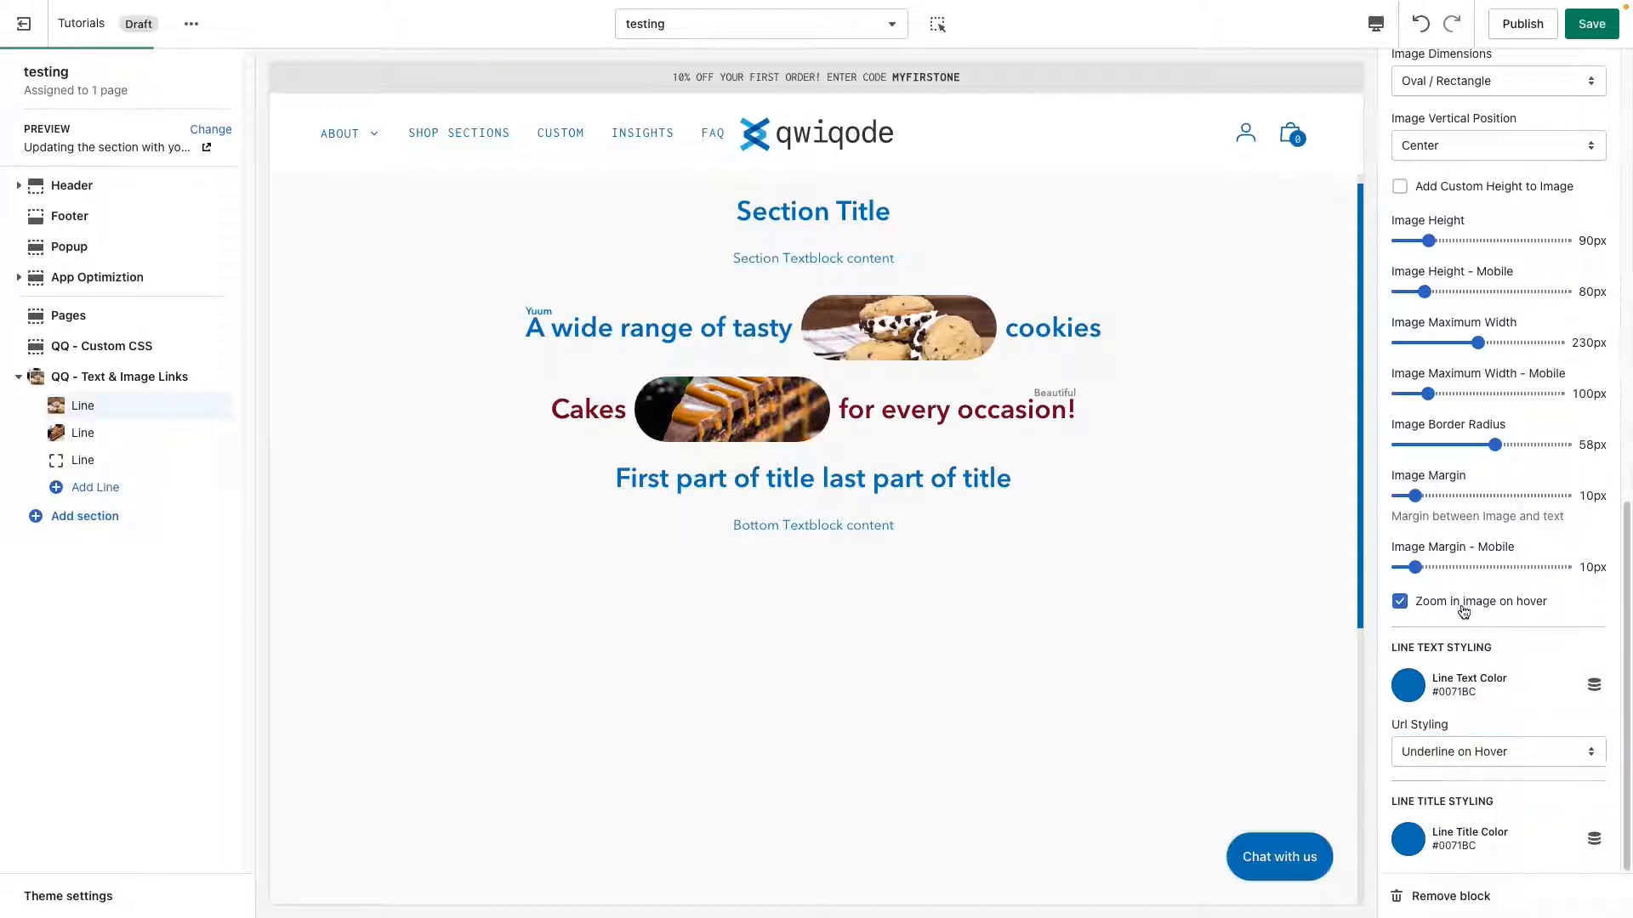
# Set the first line's title color to gray #8C8C8C and its text color to dark red #871120
pyautogui.click(1411, 842)
pyautogui.click(1489, 648)
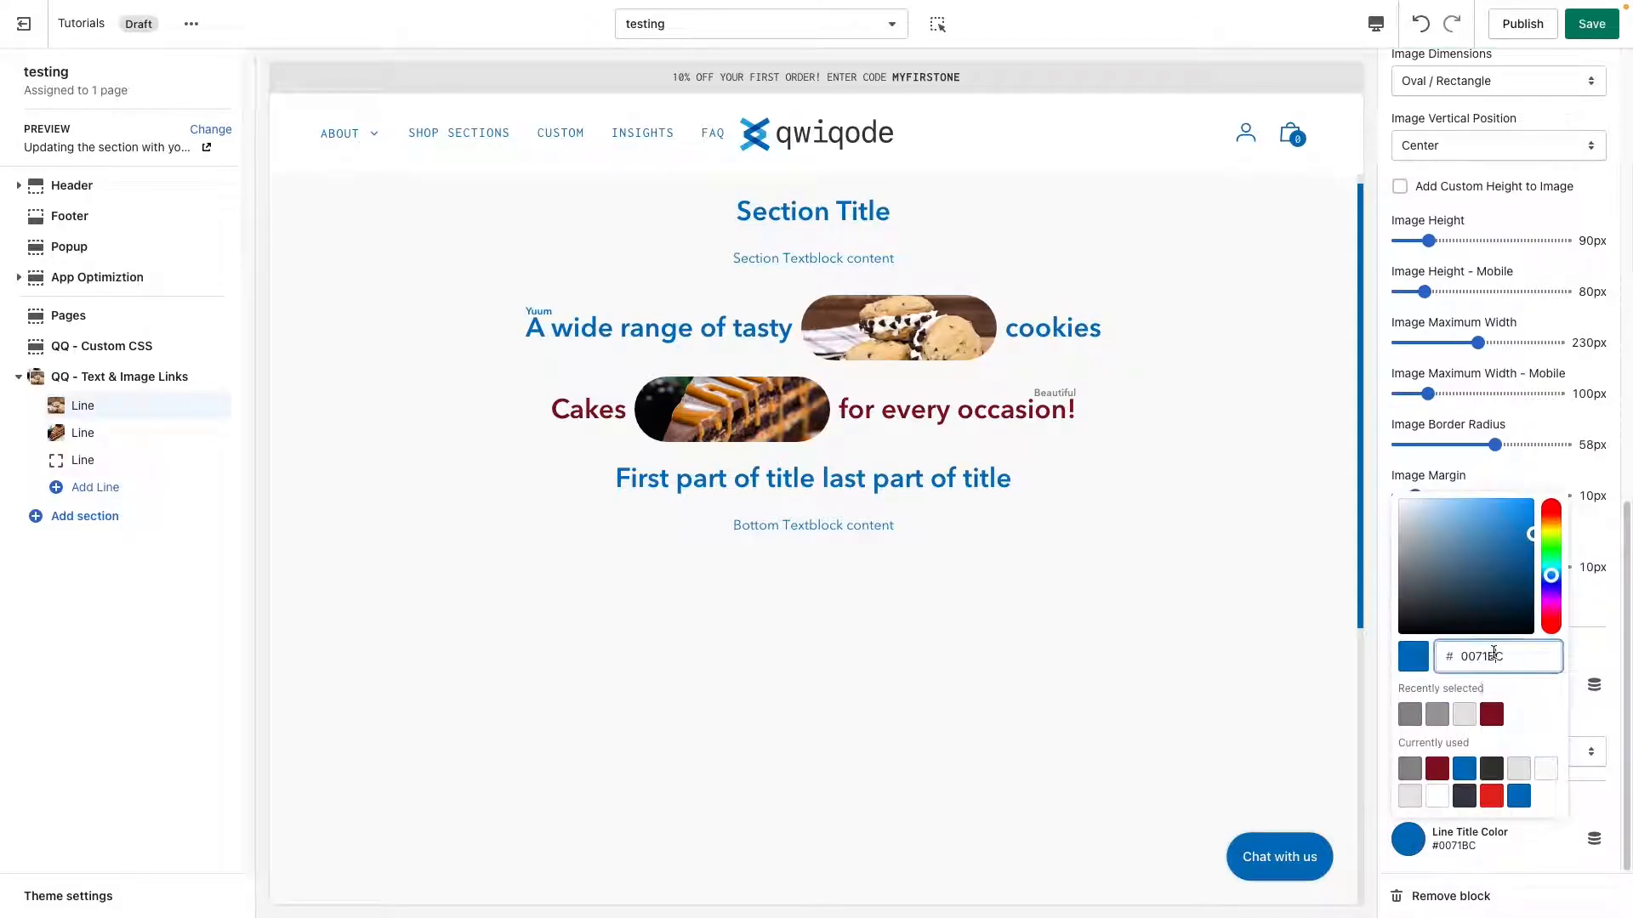
pyautogui.click(1409, 714)
pyautogui.click(1598, 647)
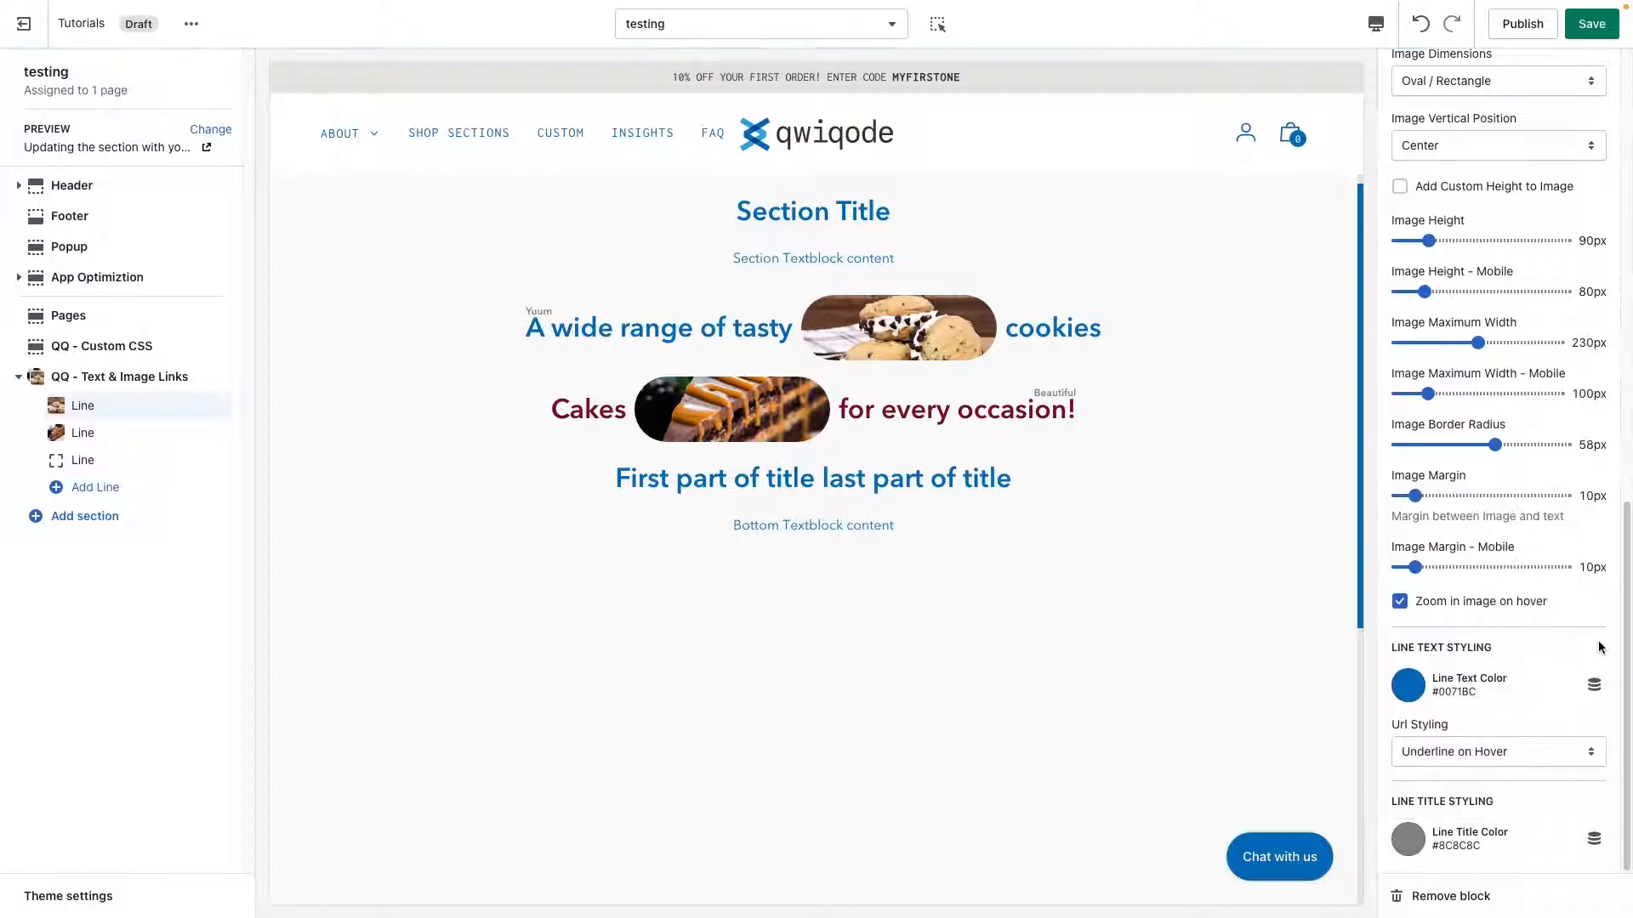
pyautogui.click(1409, 689)
pyautogui.click(1437, 620)
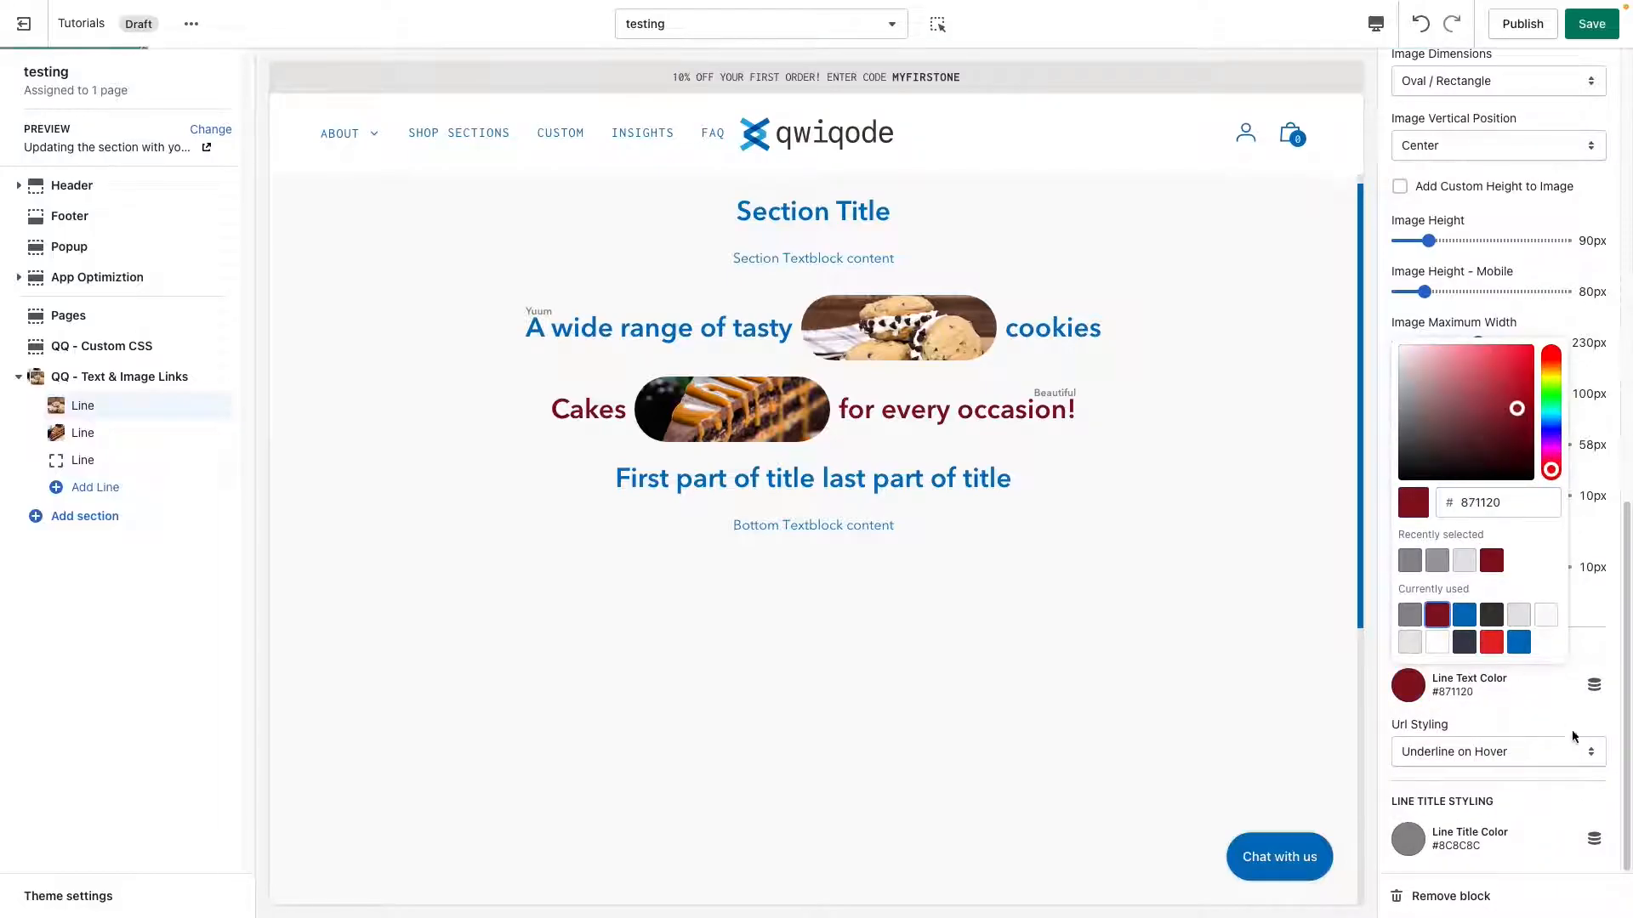
pyautogui.click(1563, 721)
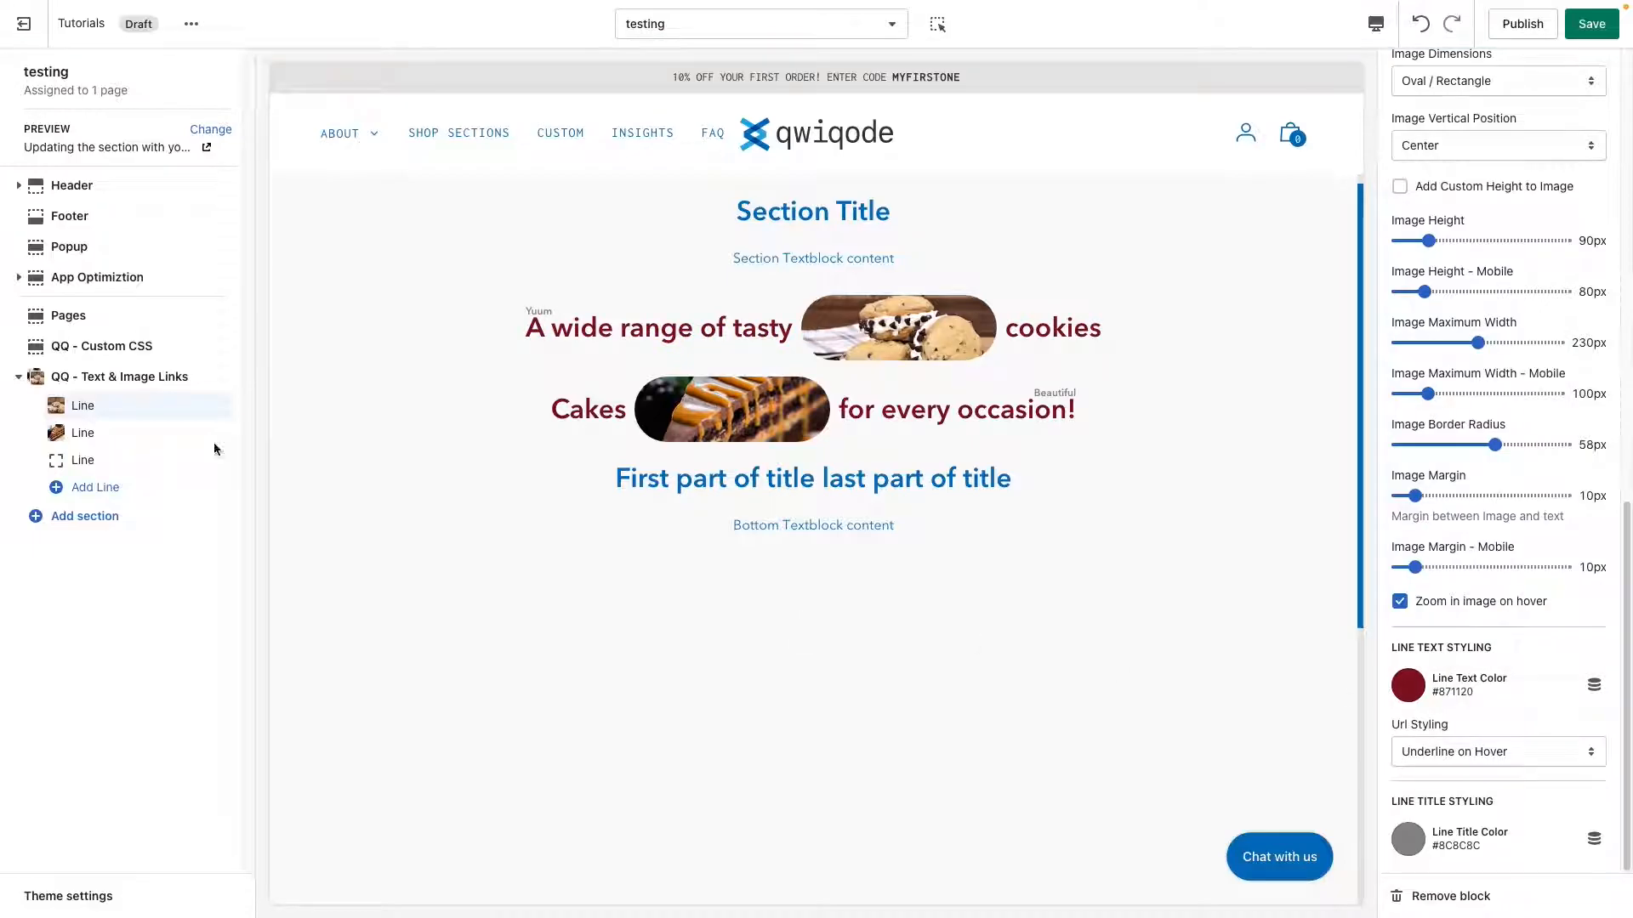
# Select the fruit and berry tart photo from the image library as the third line's image
pyautogui.click(85, 460)
pyautogui.click(1499, 156)
pyautogui.scroll(-5, 1471, 859)
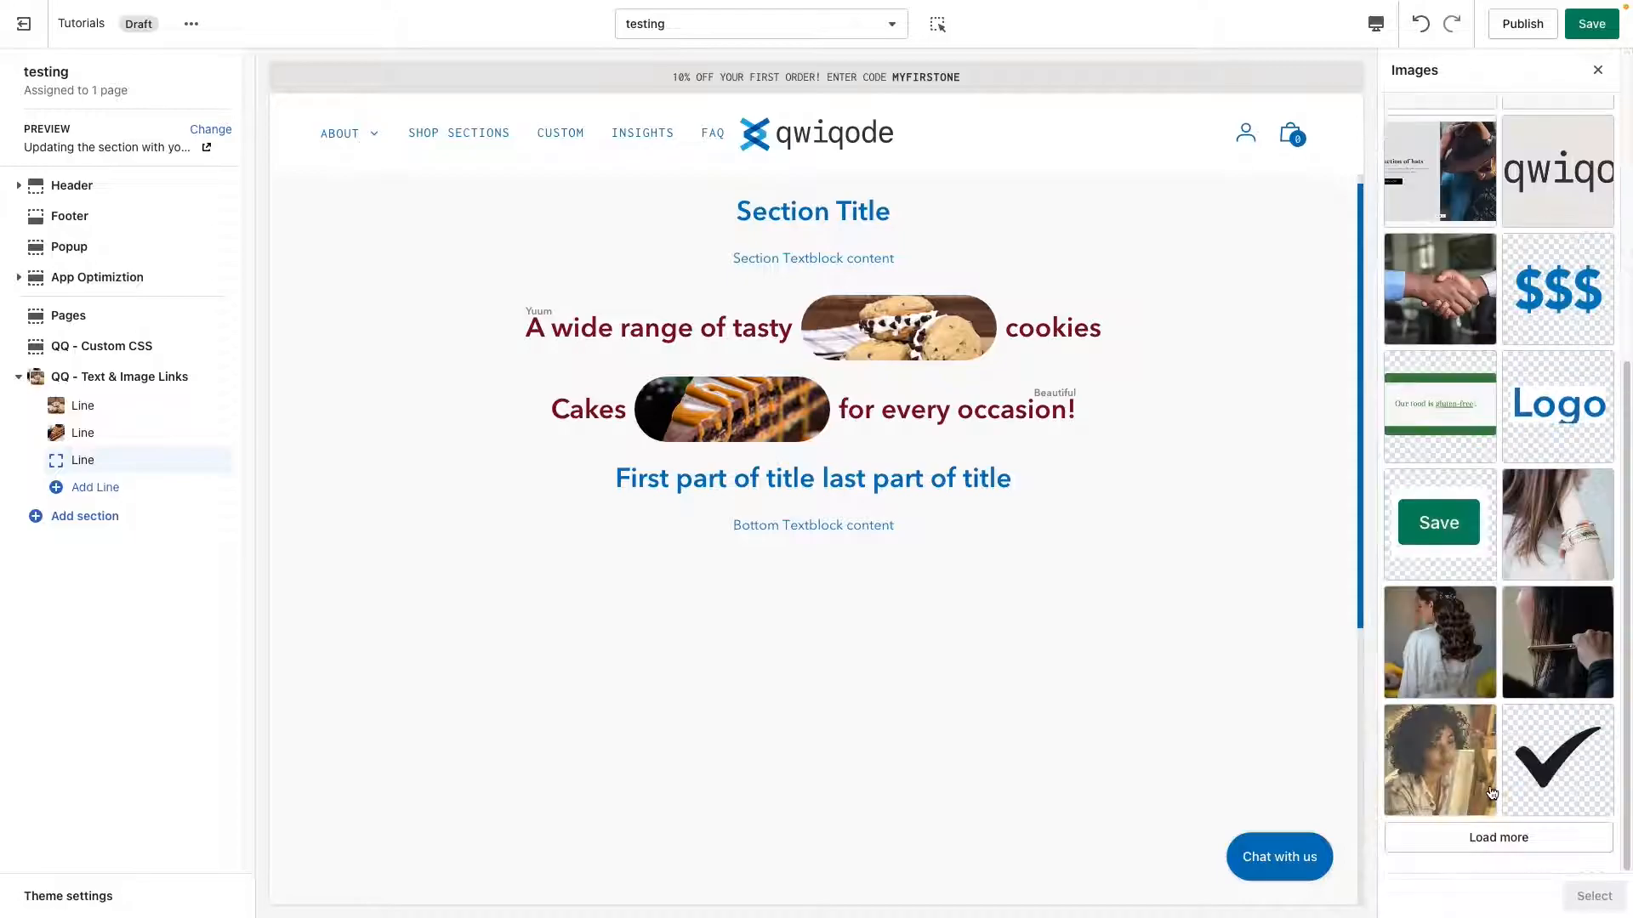
pyautogui.click(1496, 837)
pyautogui.scroll(-5, 1494, 833)
pyautogui.scroll(-5, 1494, 832)
pyautogui.click(1496, 835)
pyautogui.scroll(-5, 1496, 833)
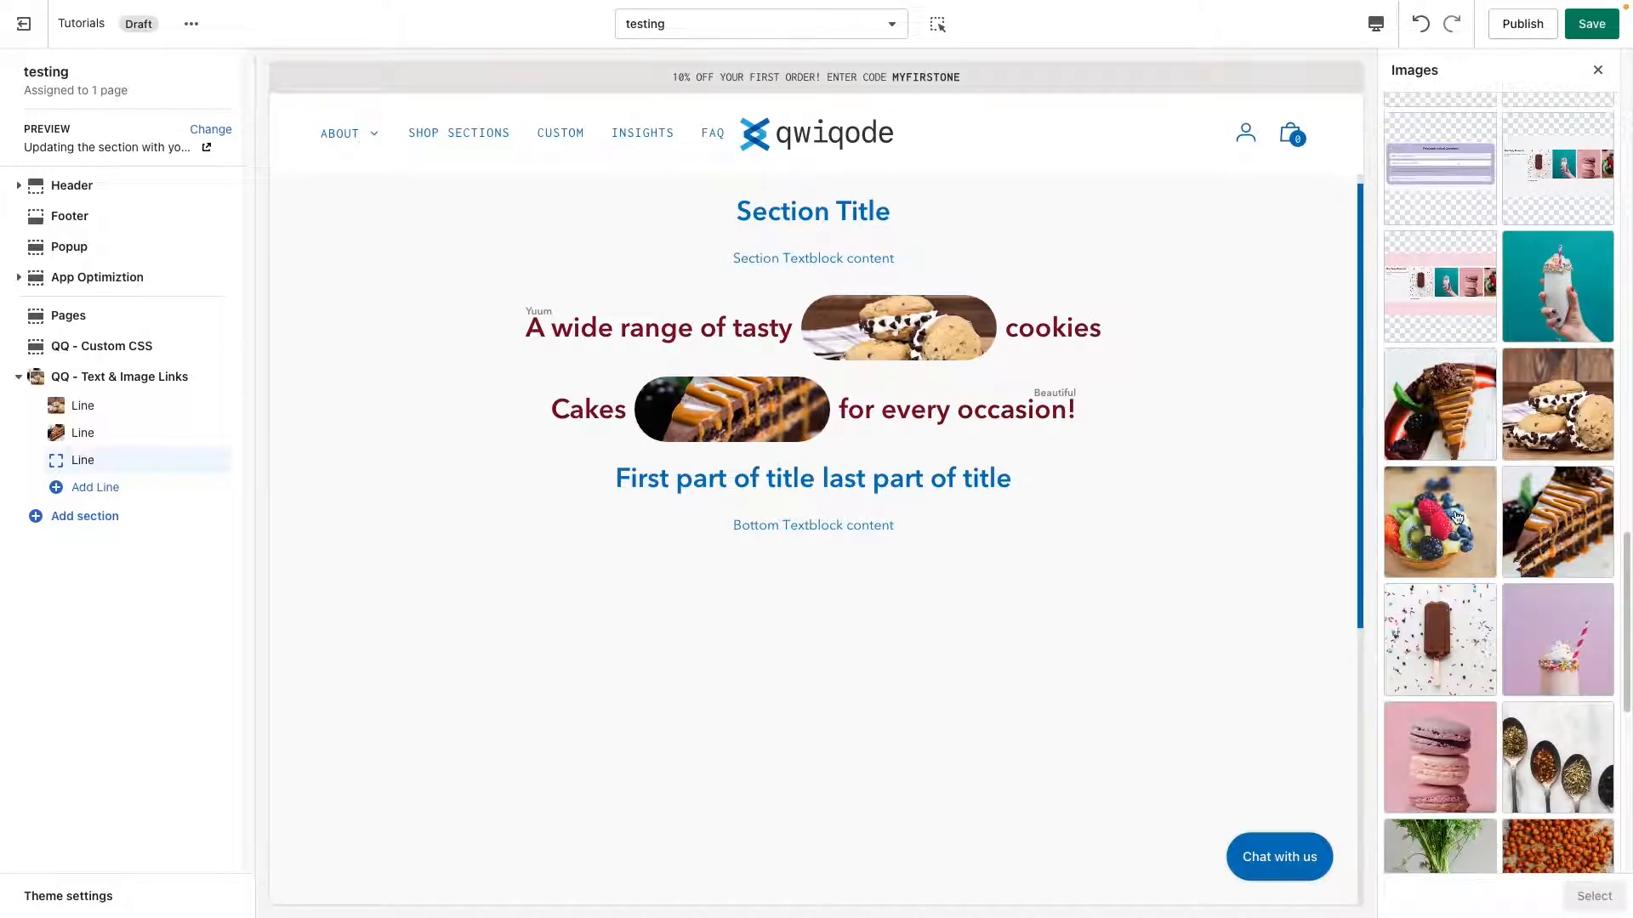
pyautogui.click(1439, 522)
pyautogui.click(1594, 896)
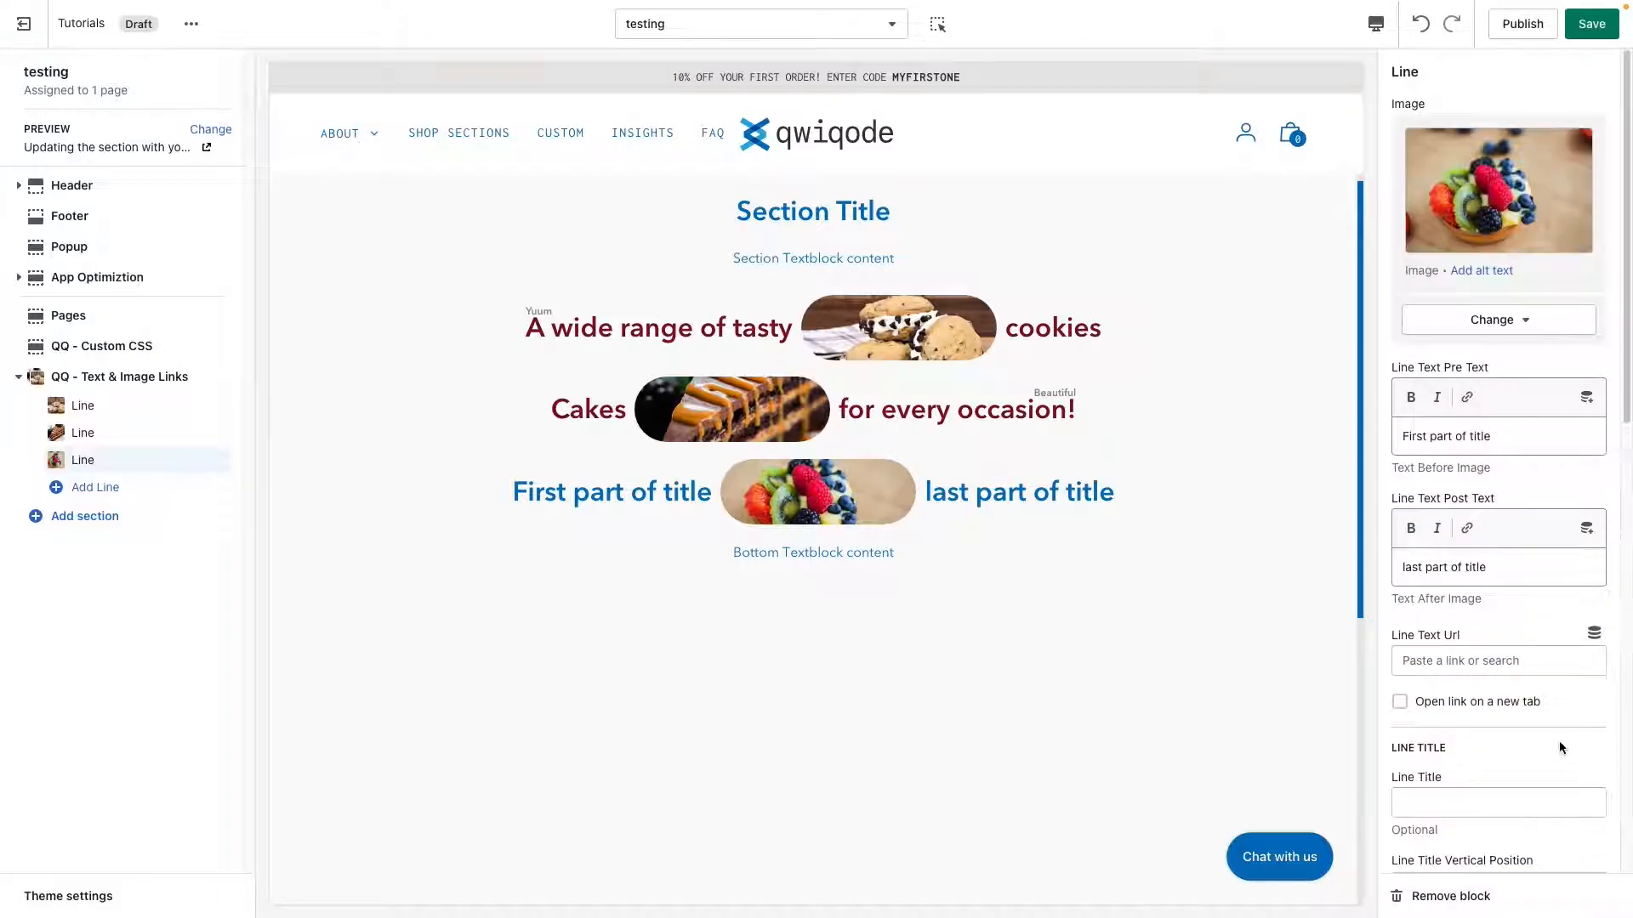
# Set the third line's text before the image to "The most elegant" and the text after it to "tarts around"
pyautogui.moveTo(1516, 444); pyautogui.dragTo(1366, 444)
pyautogui.write('The most elegant')
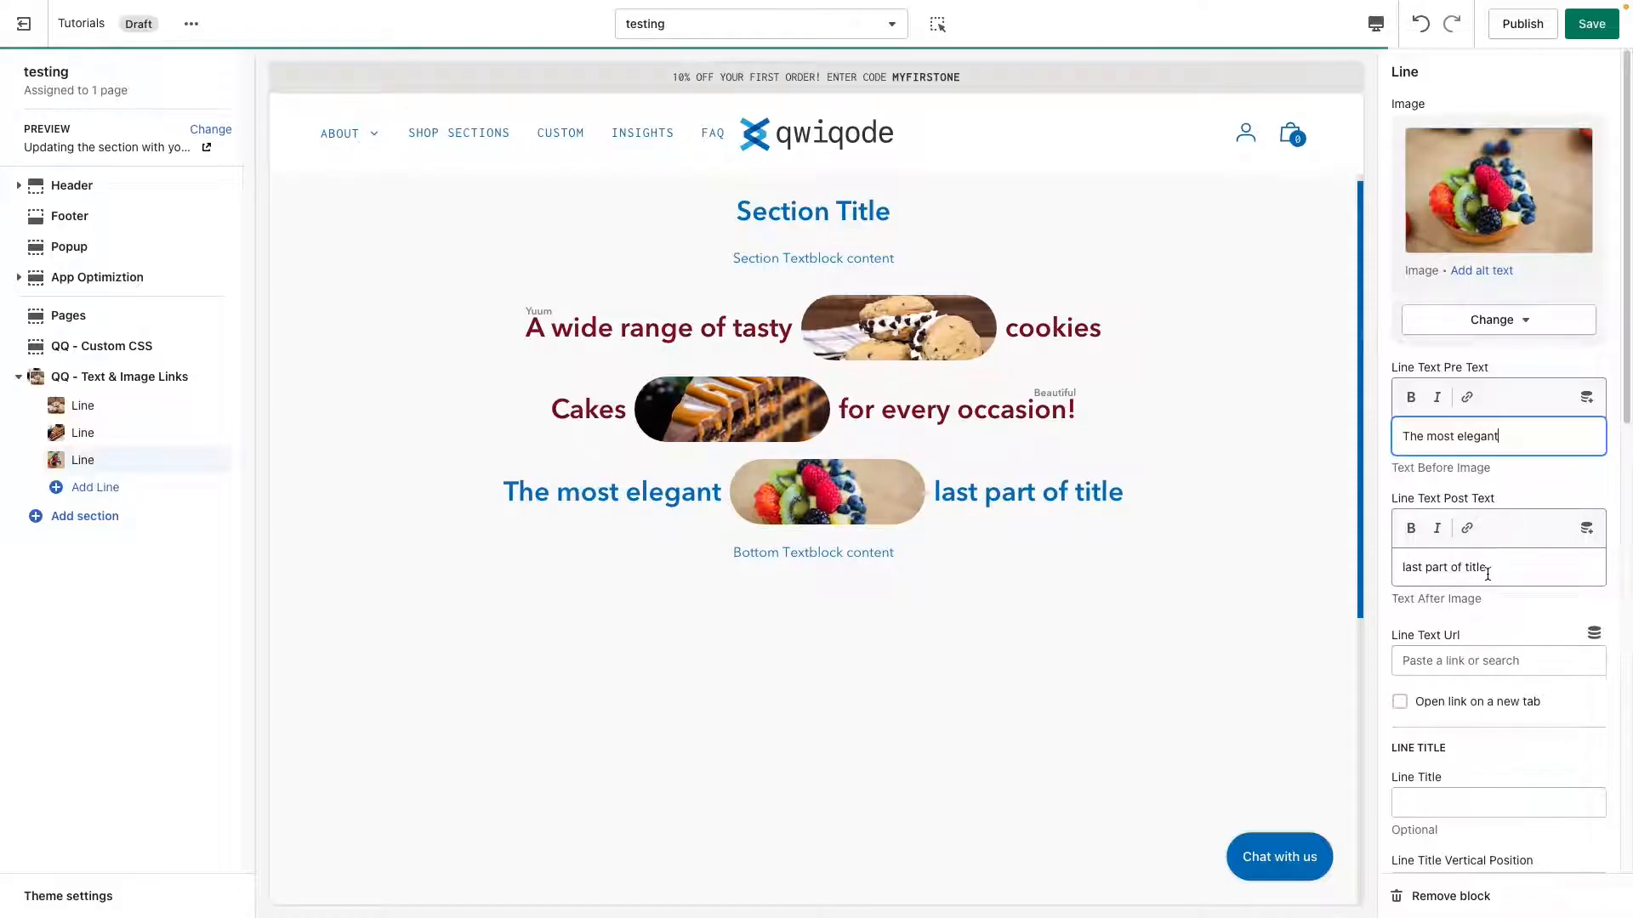
pyautogui.moveTo(1489, 572); pyautogui.dragTo(1351, 554)
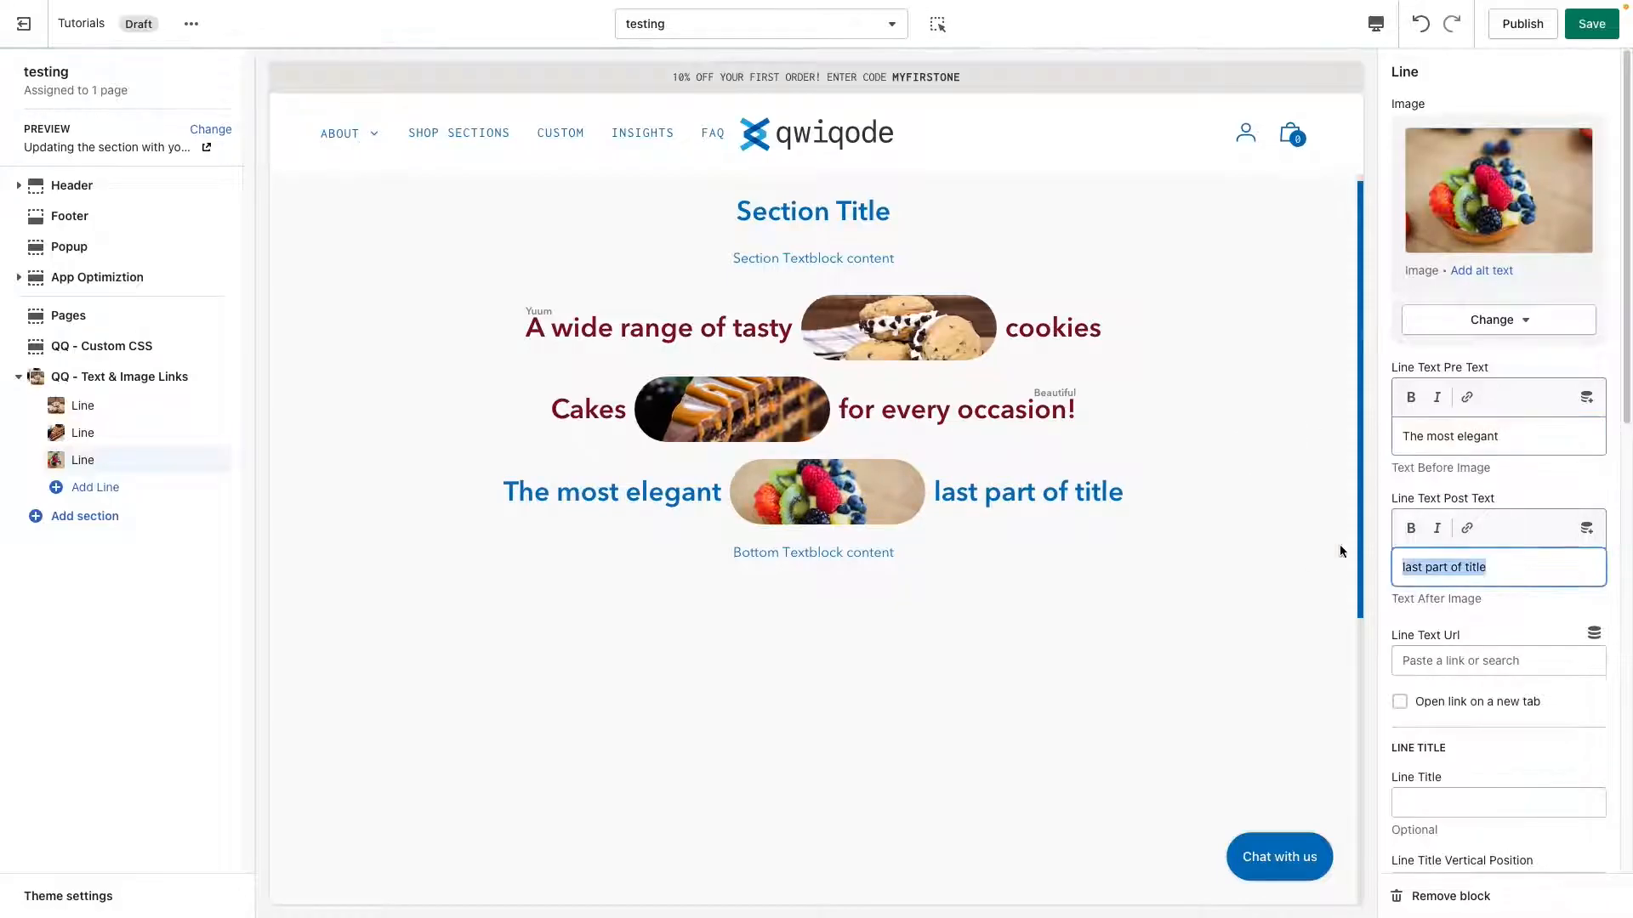
pyautogui.write('tarts around')
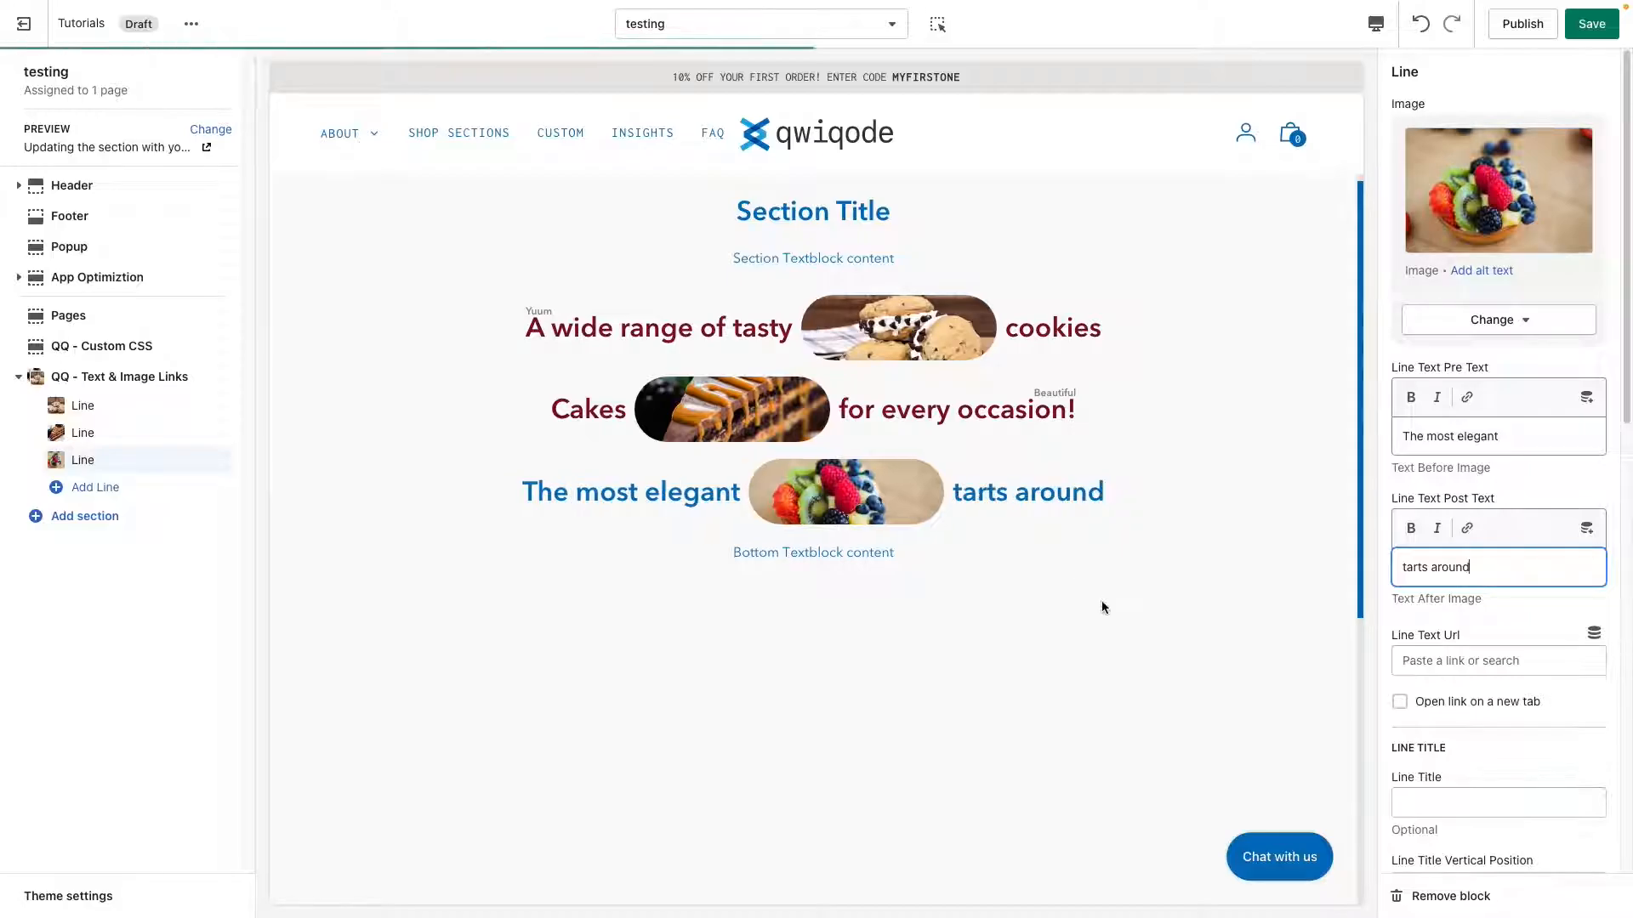
# Link the third line's text to the Comparison Table product and set its line title to "Perfection"
pyautogui.click(1482, 659)
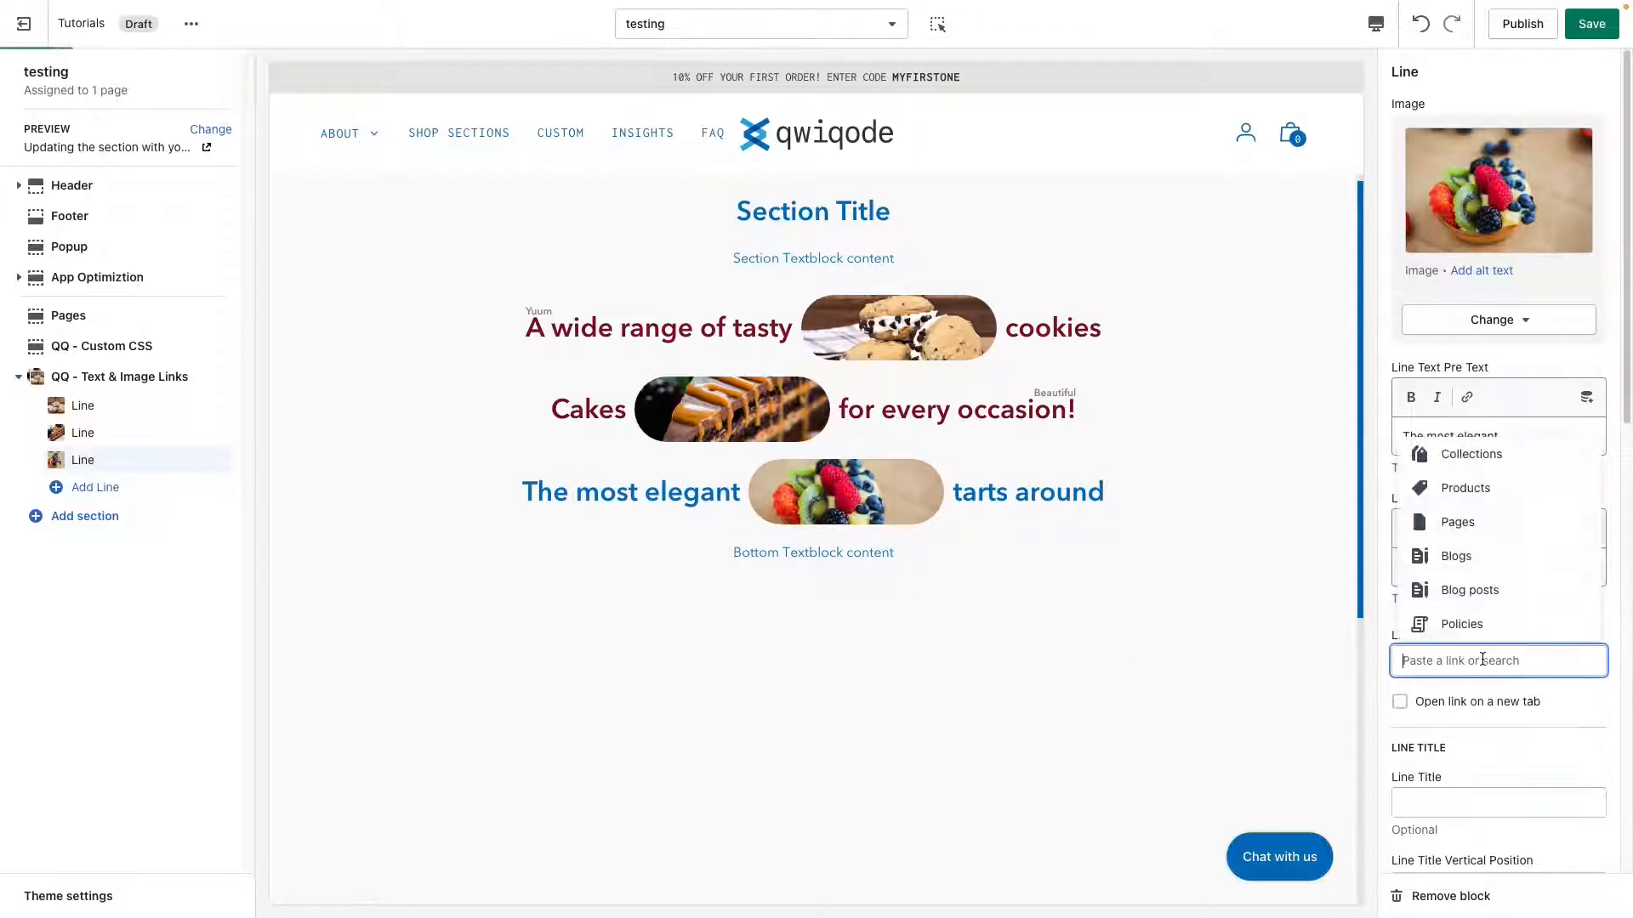
pyautogui.click(1497, 523)
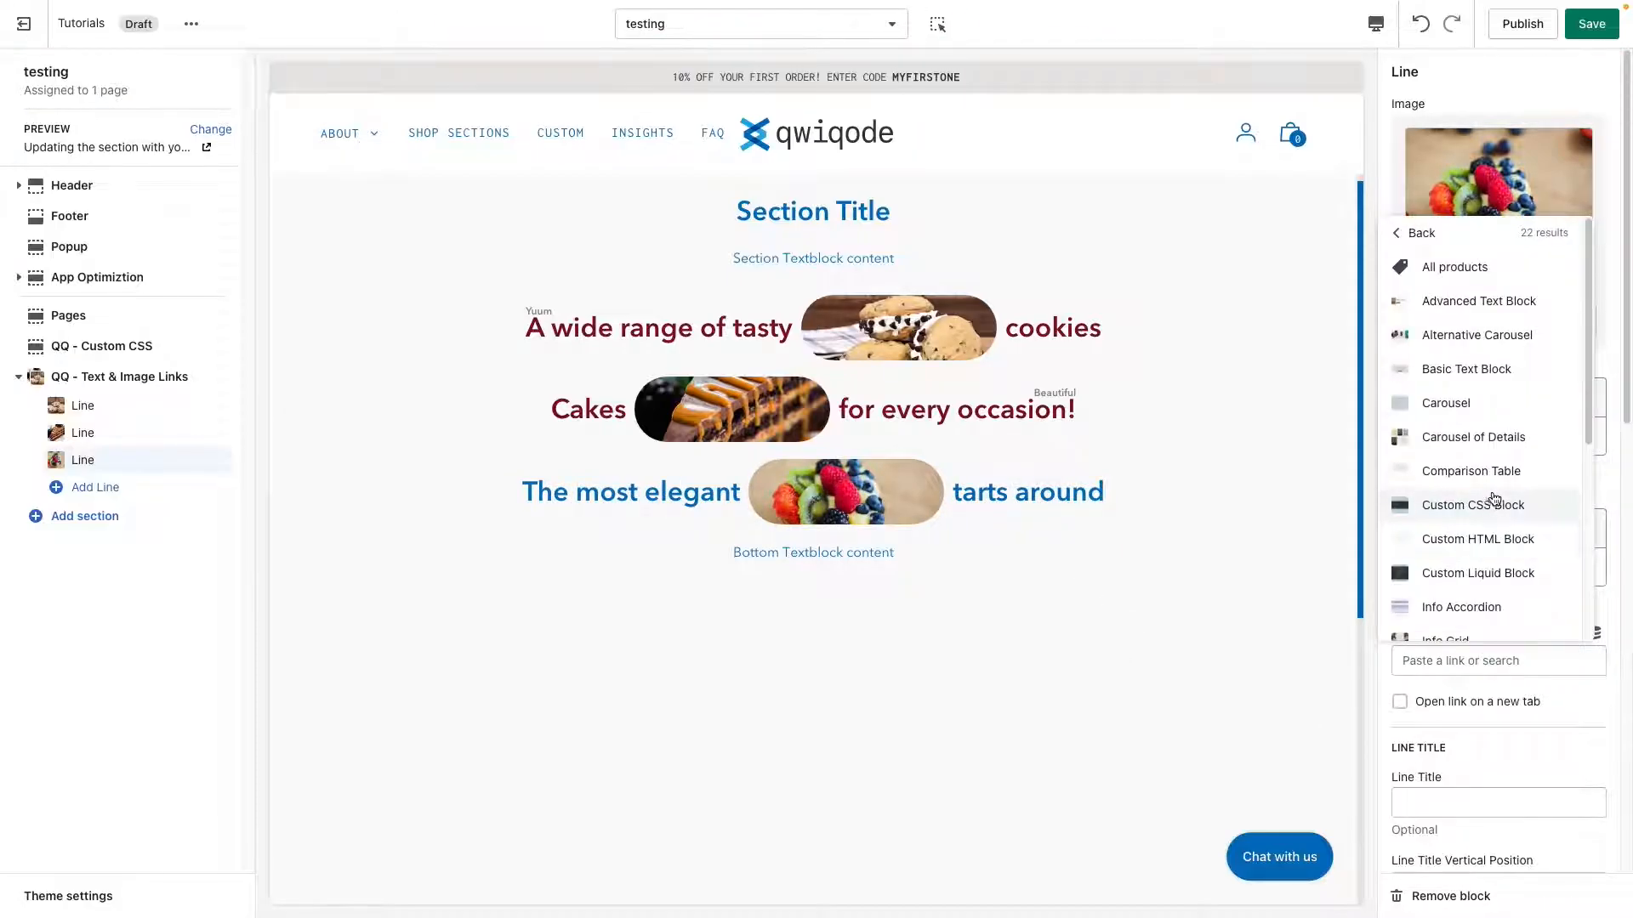
pyautogui.click(1447, 467)
pyautogui.scroll(-2, 1512, 769)
pyautogui.click(1455, 706)
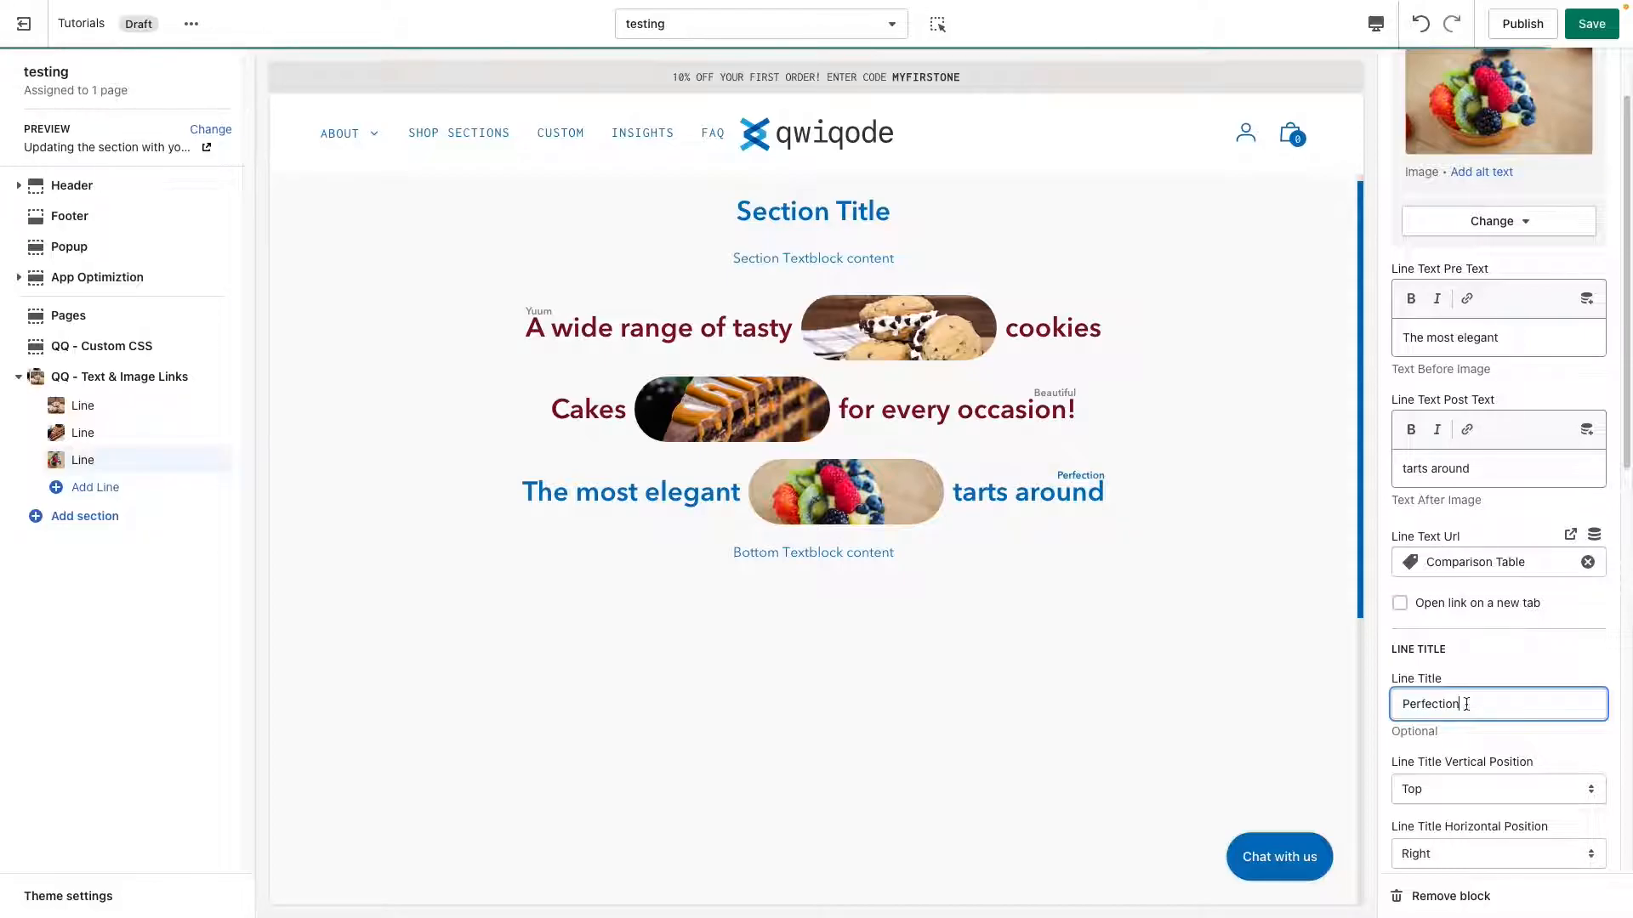
# Set the third line's Line Title Horizontal Position to Left
pyautogui.scroll(-2, 1513, 783)
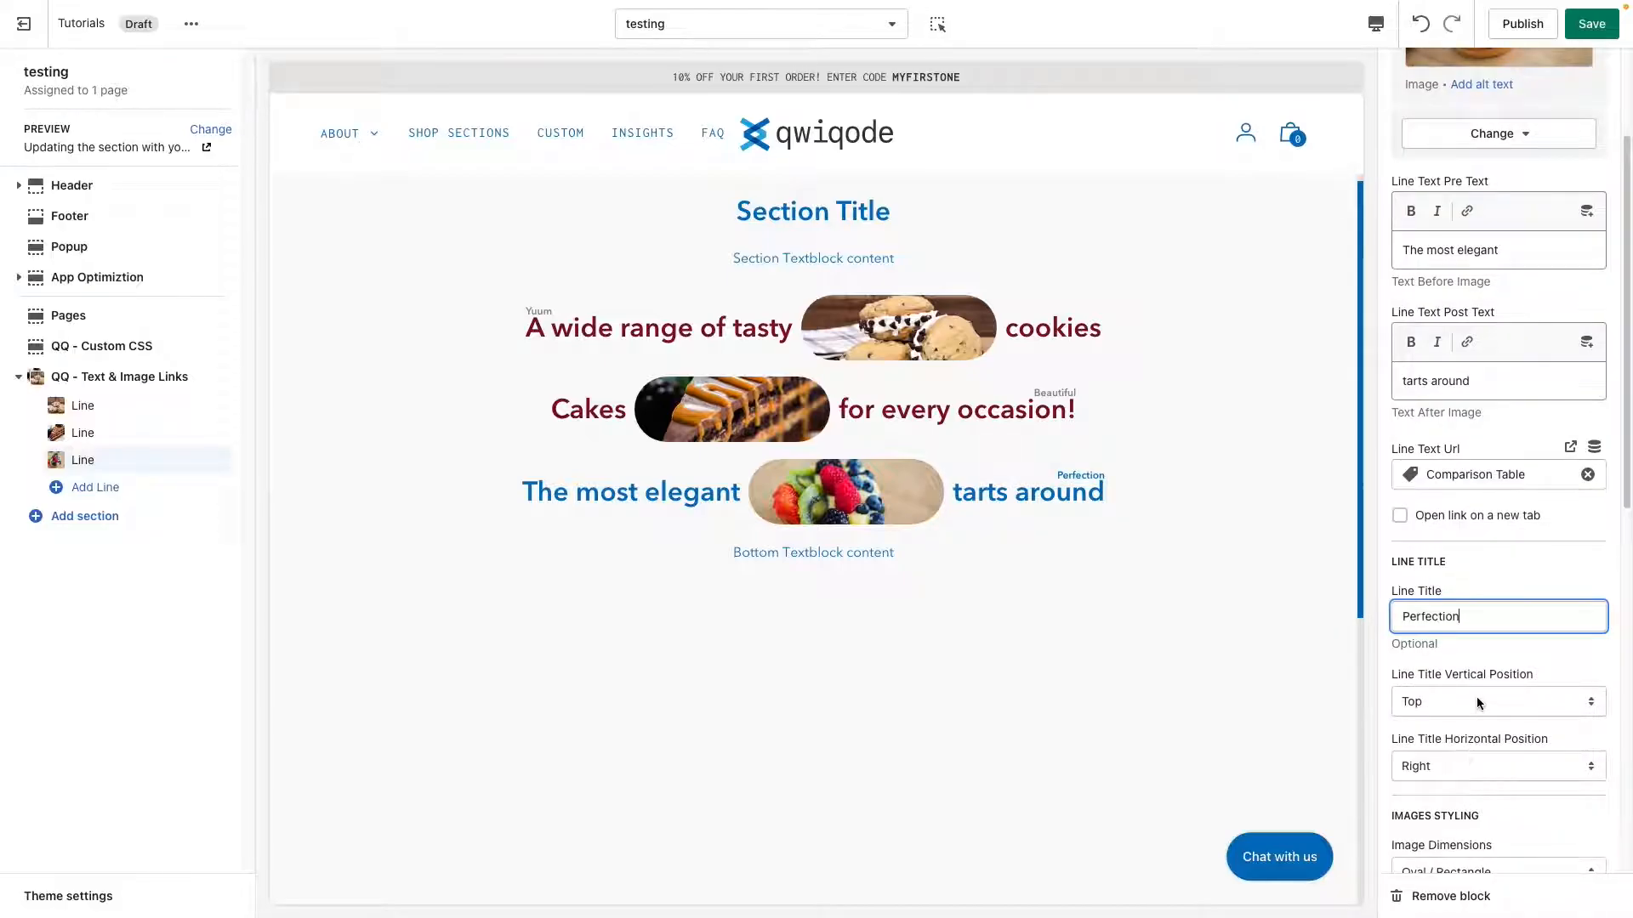
pyautogui.click(1474, 768)
pyautogui.click(1540, 770)
pyautogui.press('Up')
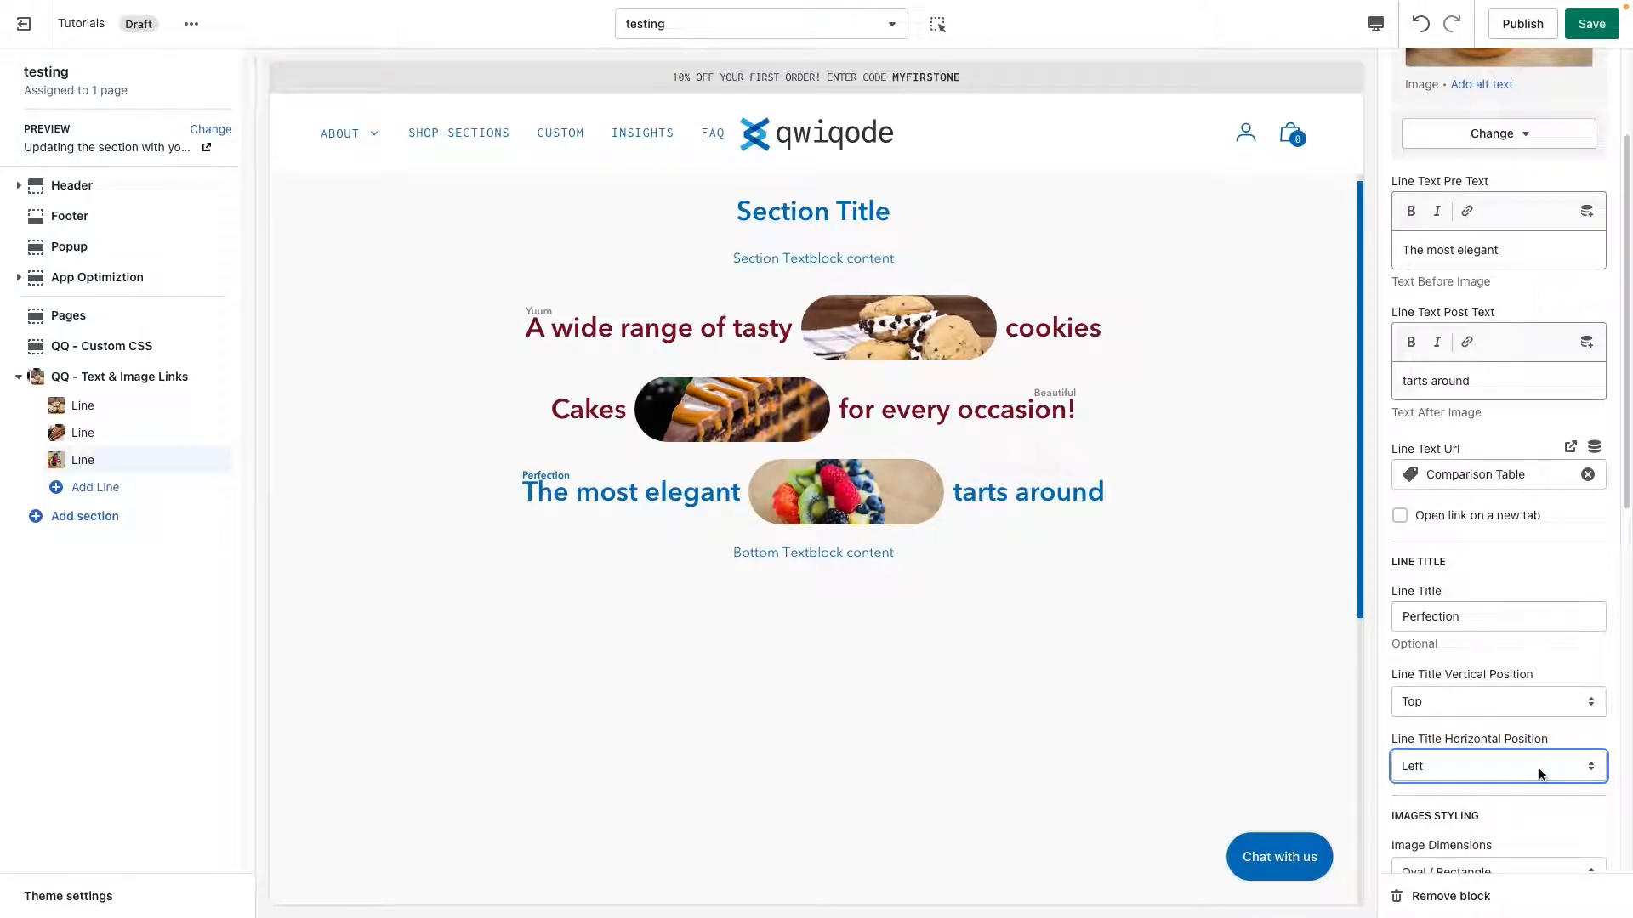
# Enable Zoom in image on hover for the third line and set its Line Text Color to #871120
pyautogui.scroll(-6, 1530, 753)
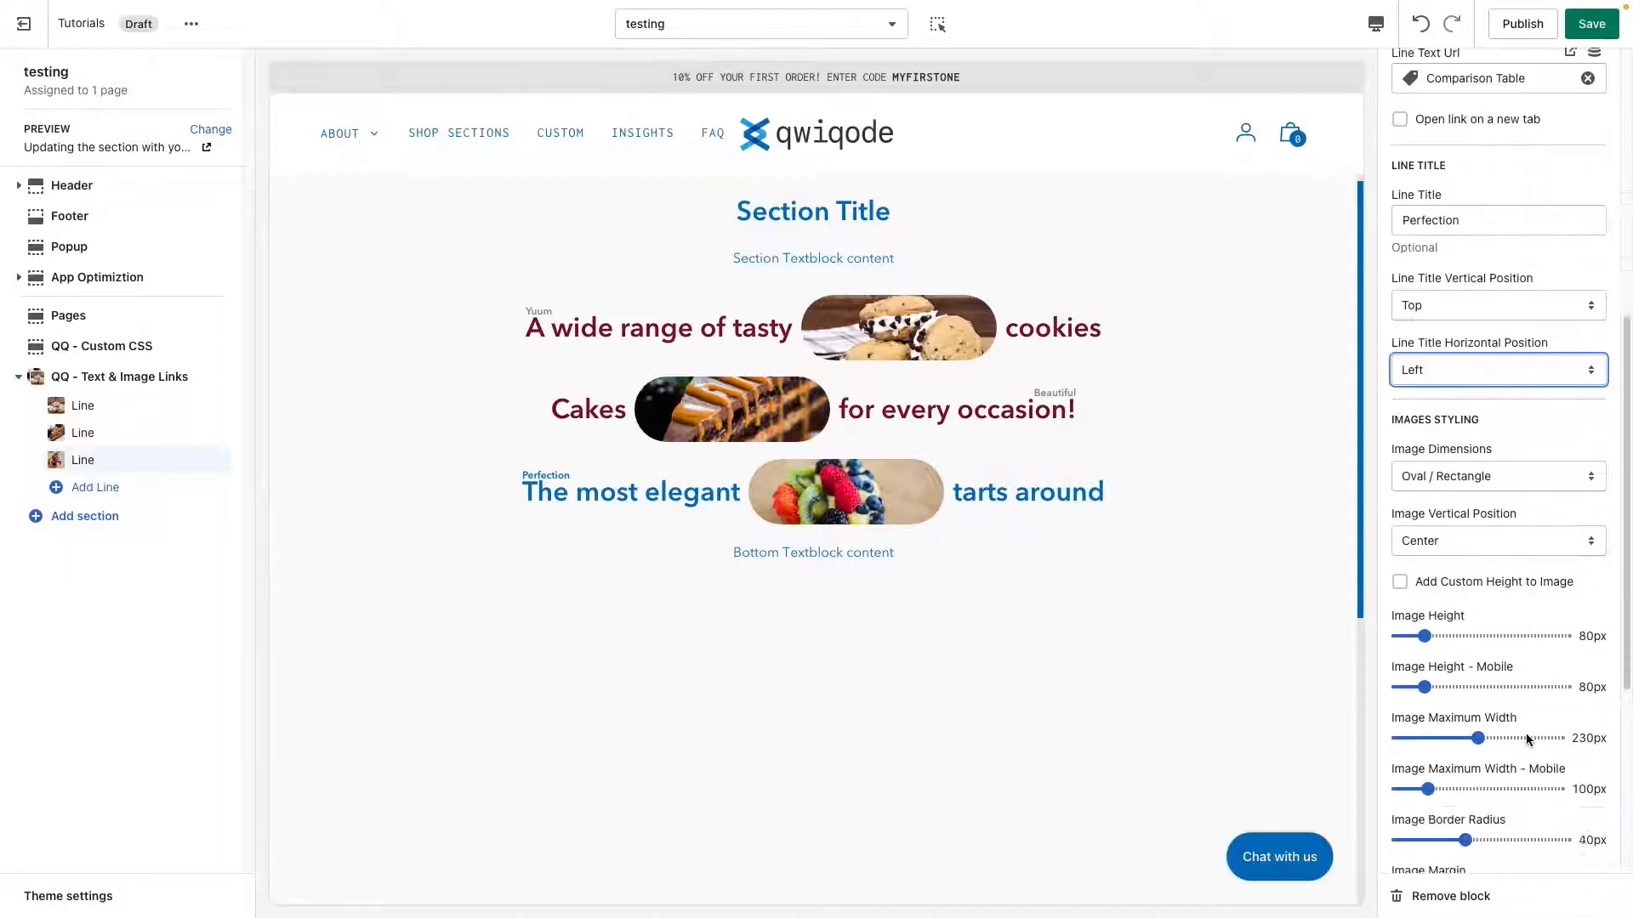
pyautogui.scroll(-3, 1526, 740)
pyautogui.click(1505, 609)
pyautogui.click(1411, 688)
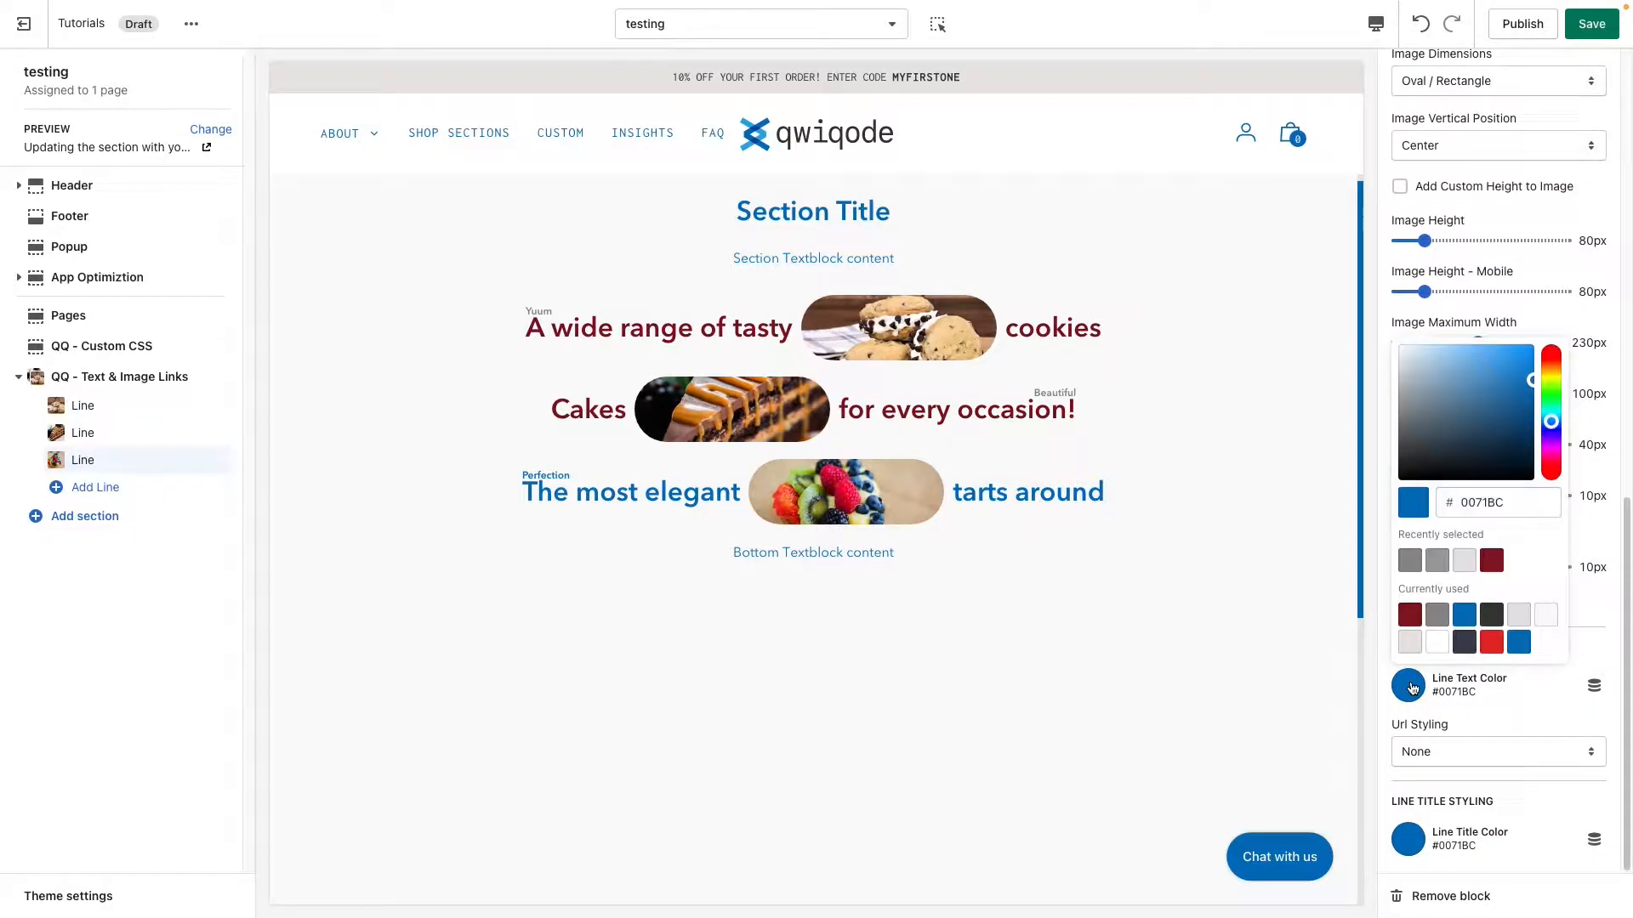
pyautogui.click(1497, 566)
# Set the third line's Line Title Color to #8C8C8C and its Url Styling to Underline on Hover
pyautogui.click(1408, 840)
pyautogui.click(1416, 715)
pyautogui.click(1592, 472)
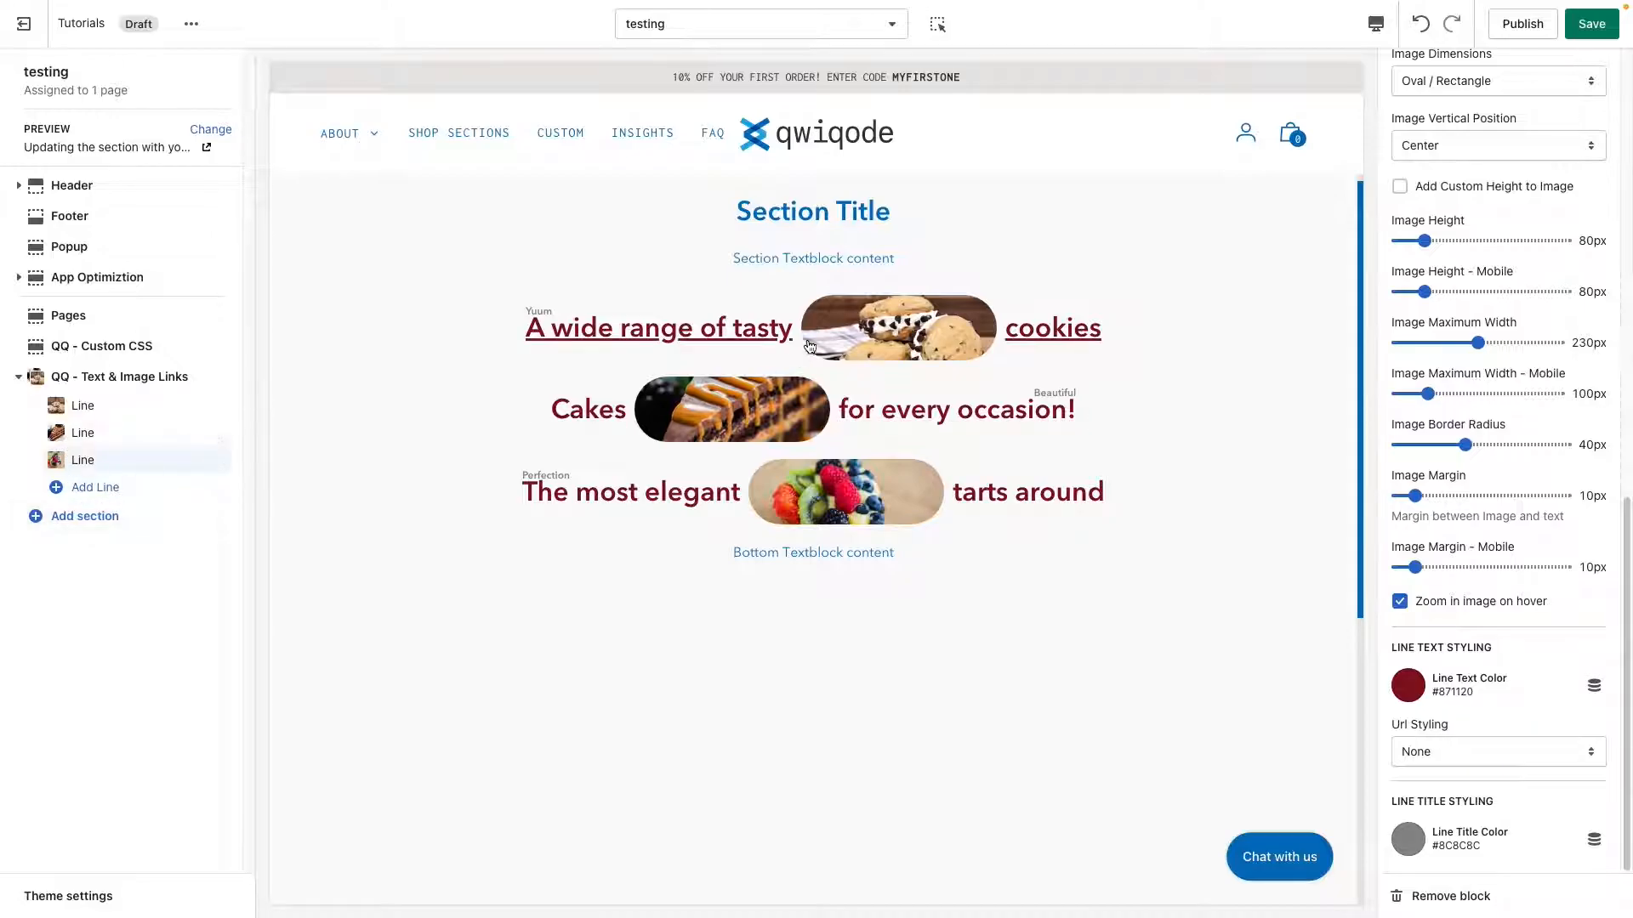
pyautogui.click(1498, 751)
pyautogui.click(1457, 792)
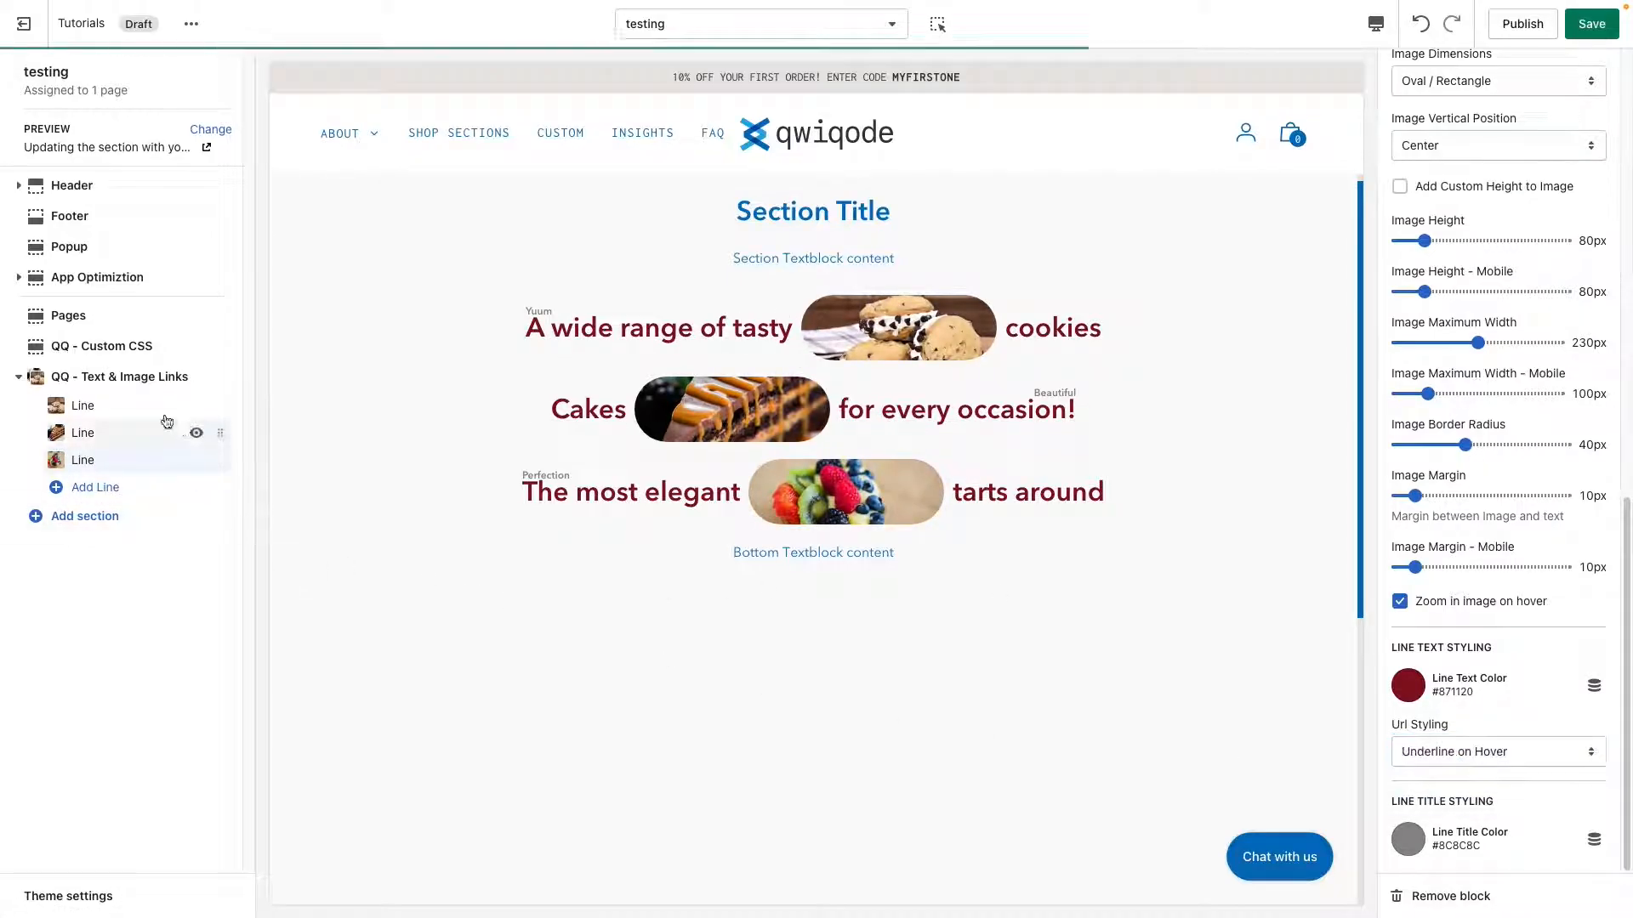
# In the Text & Image Links section settings, replace the Section Text with "We have all of the desserts that you can imagine!"
pyautogui.click(126, 380)
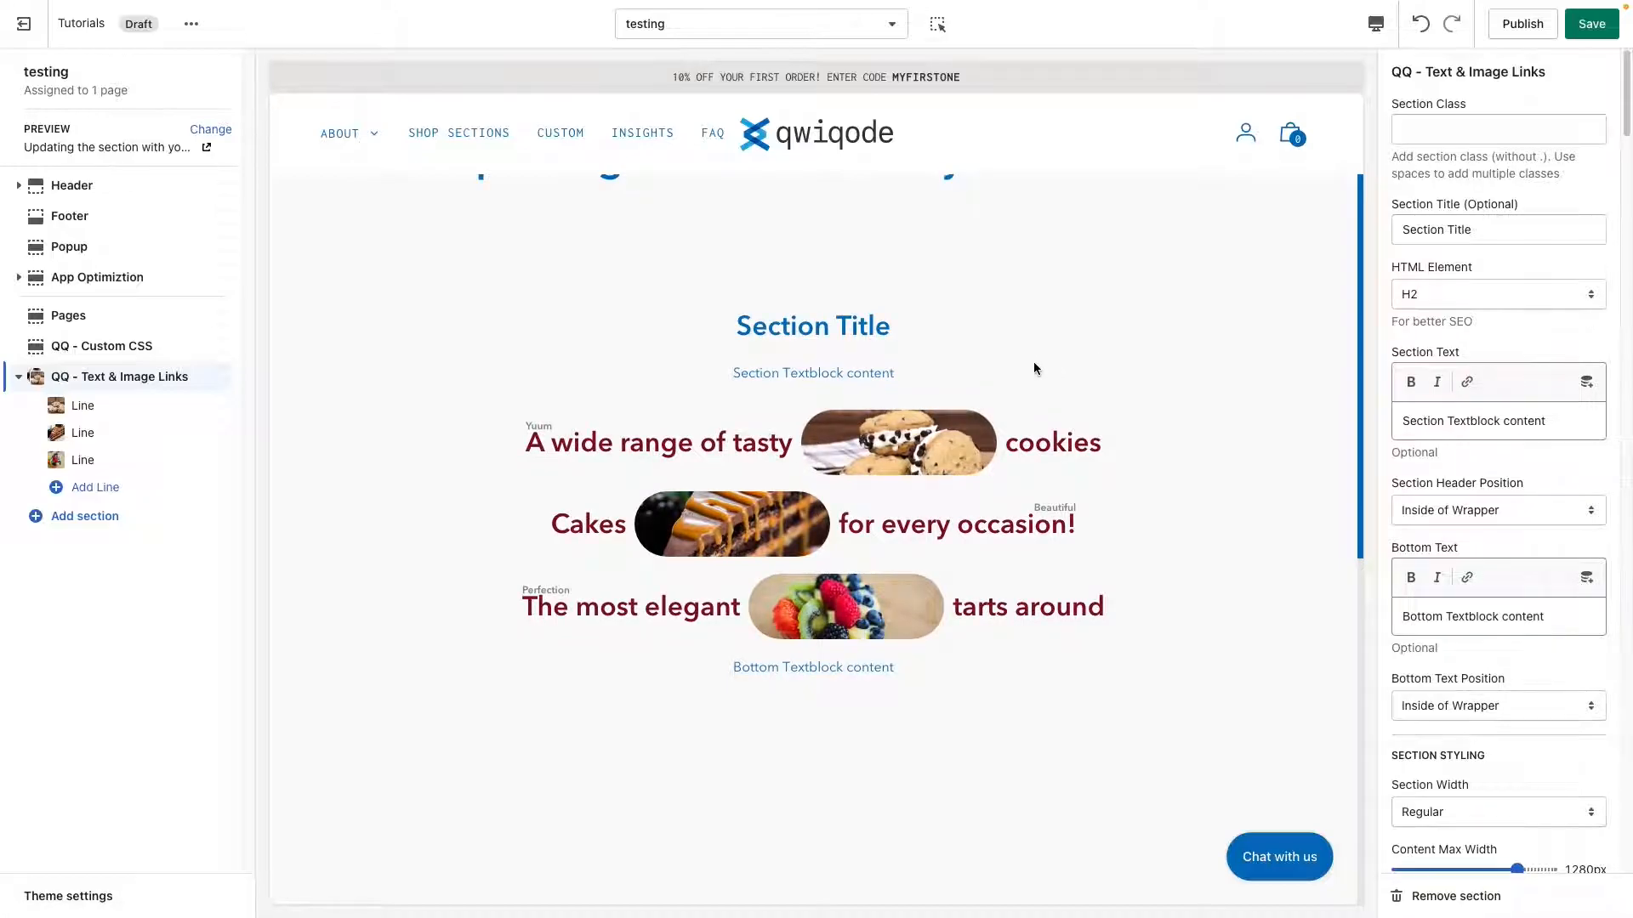
pyautogui.moveTo(736, 332); pyautogui.dragTo(991, 339)
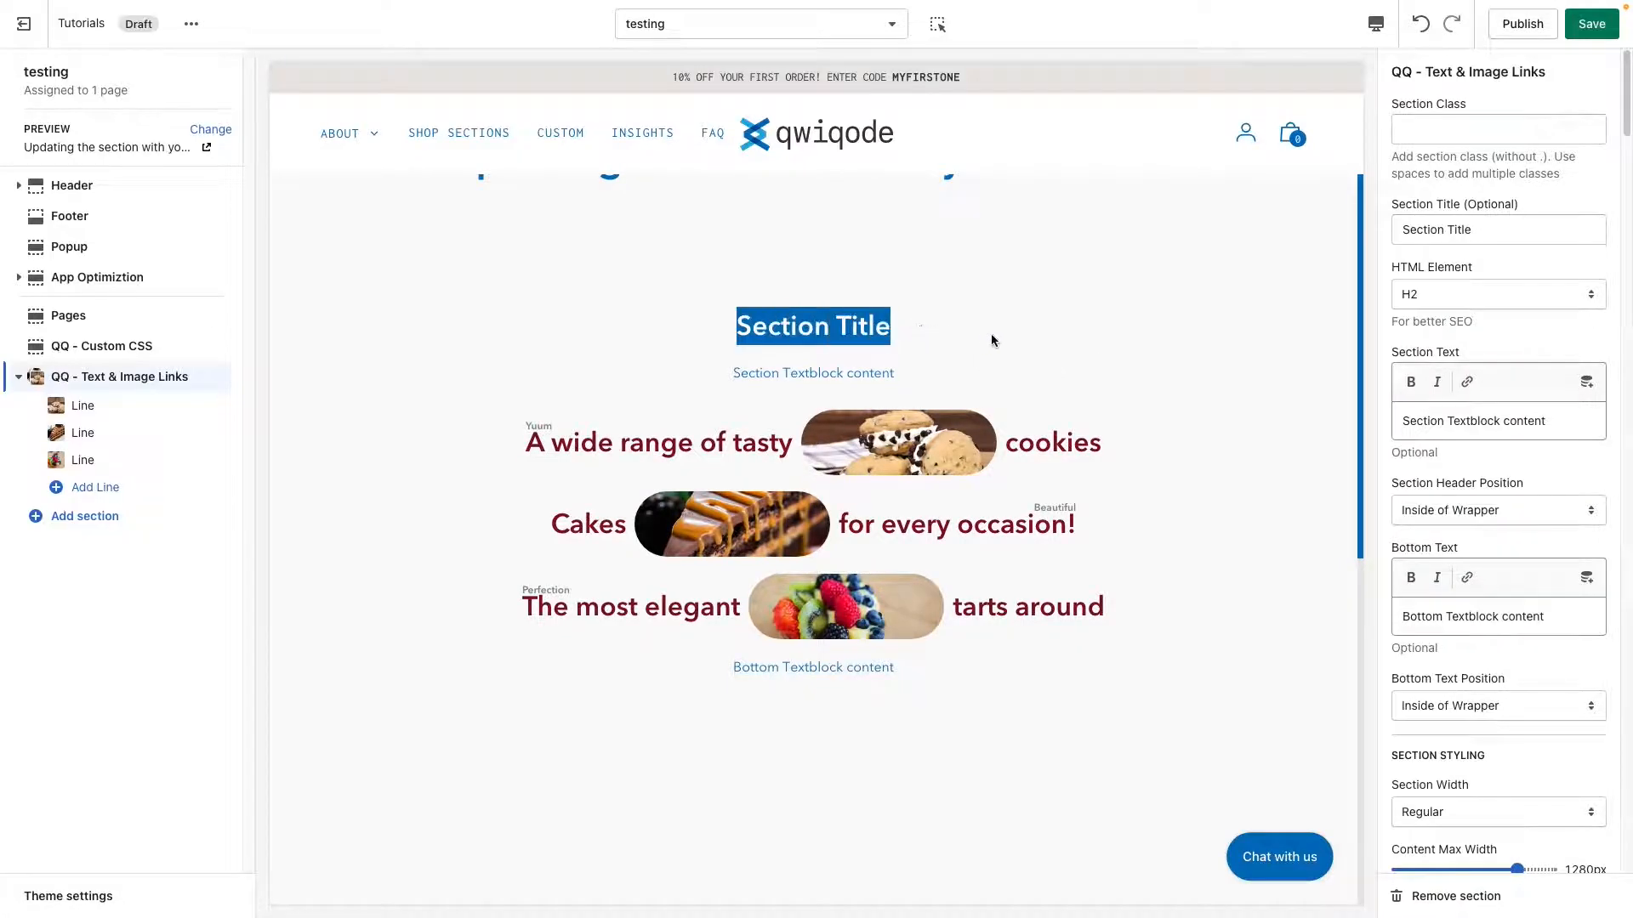
pyautogui.click(890, 369)
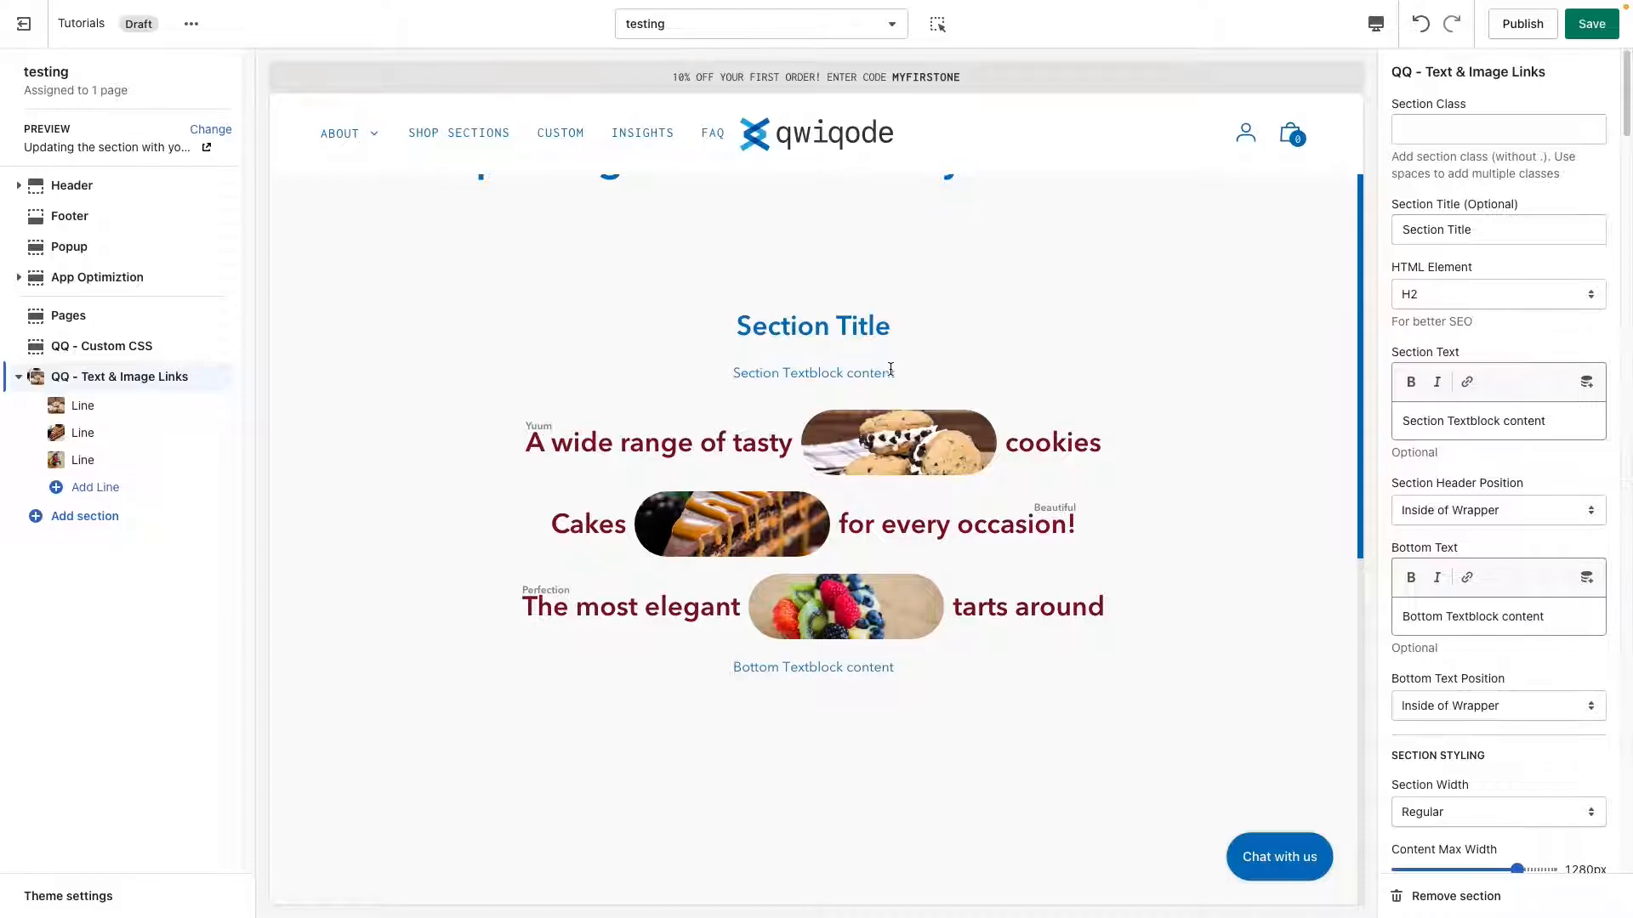
pyautogui.tripleClick(1546, 422)
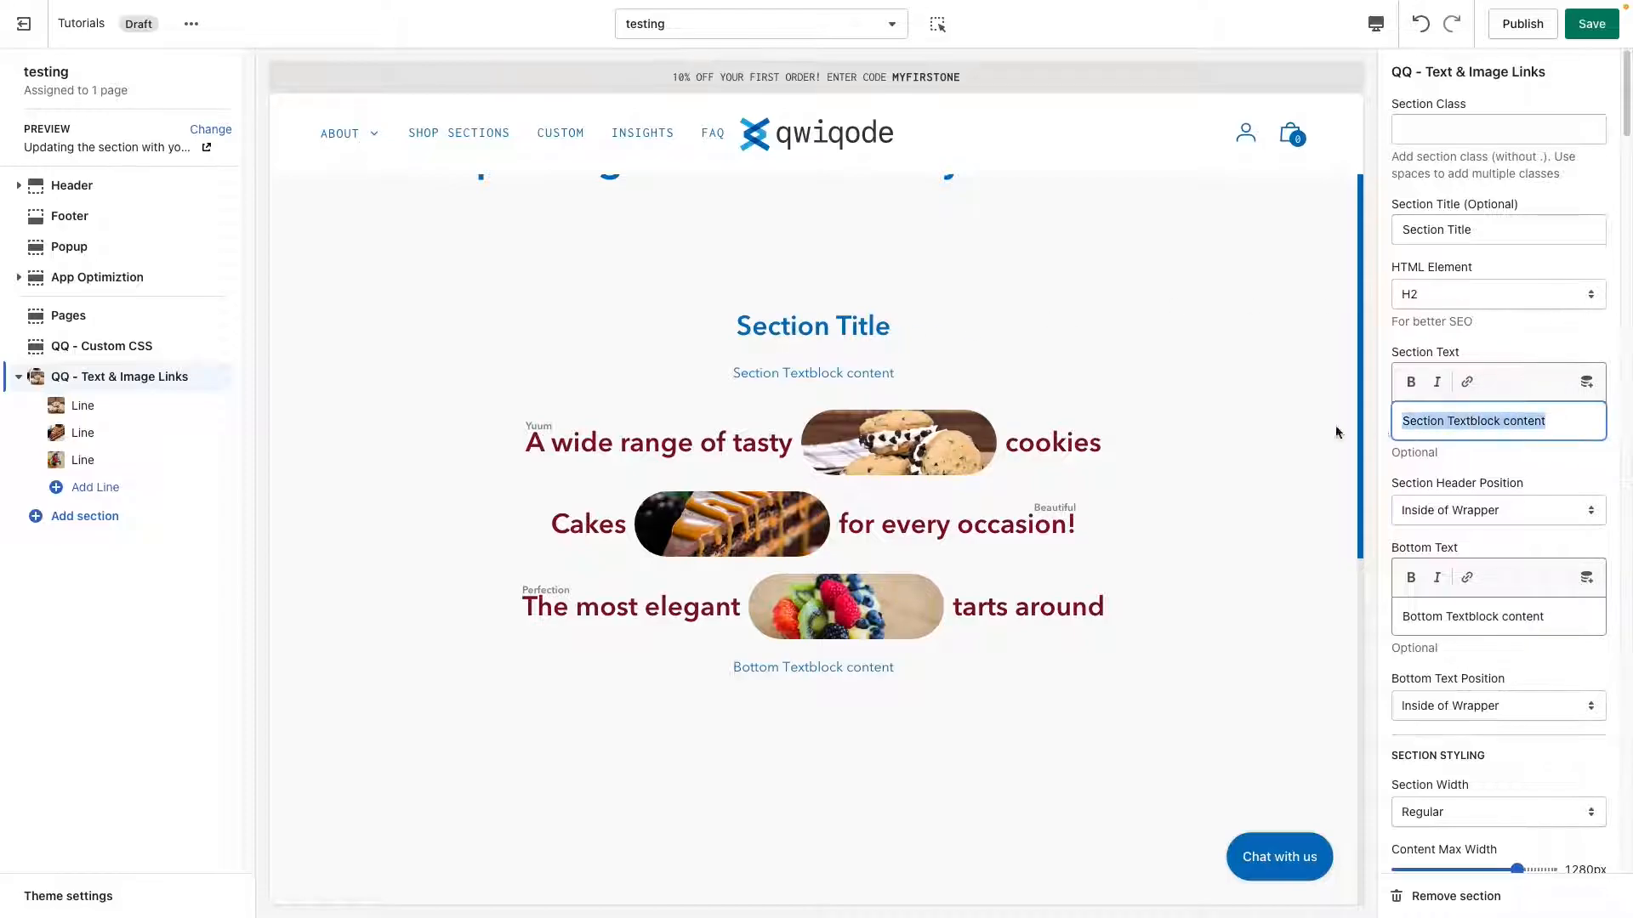
pyautogui.write('We have all')
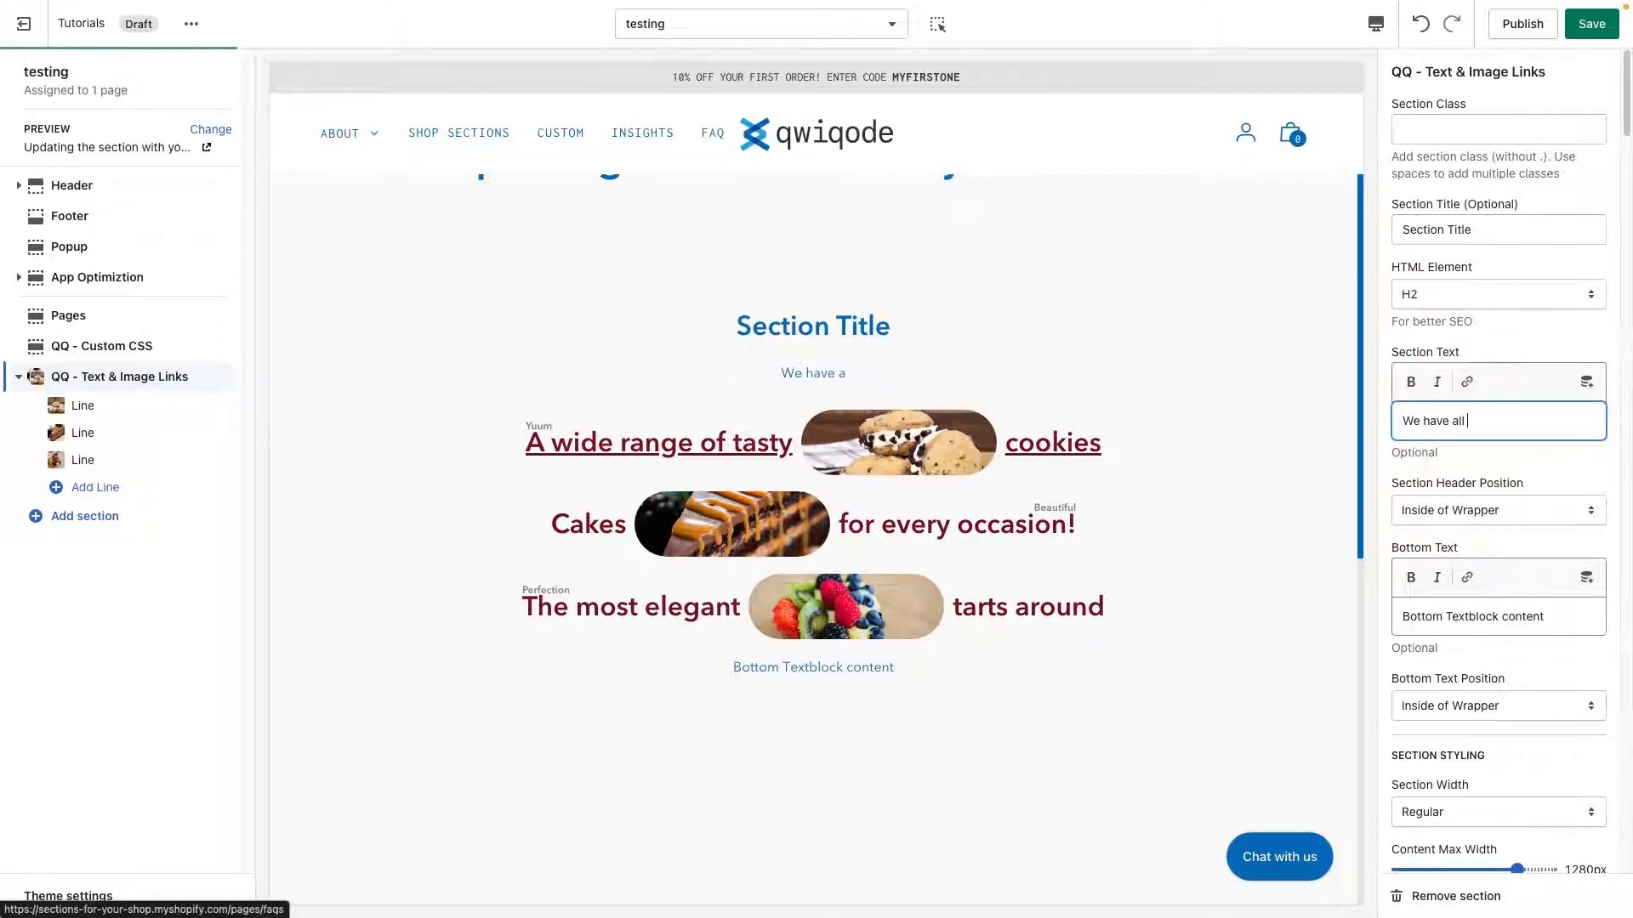
pyautogui.write(' of the desser')
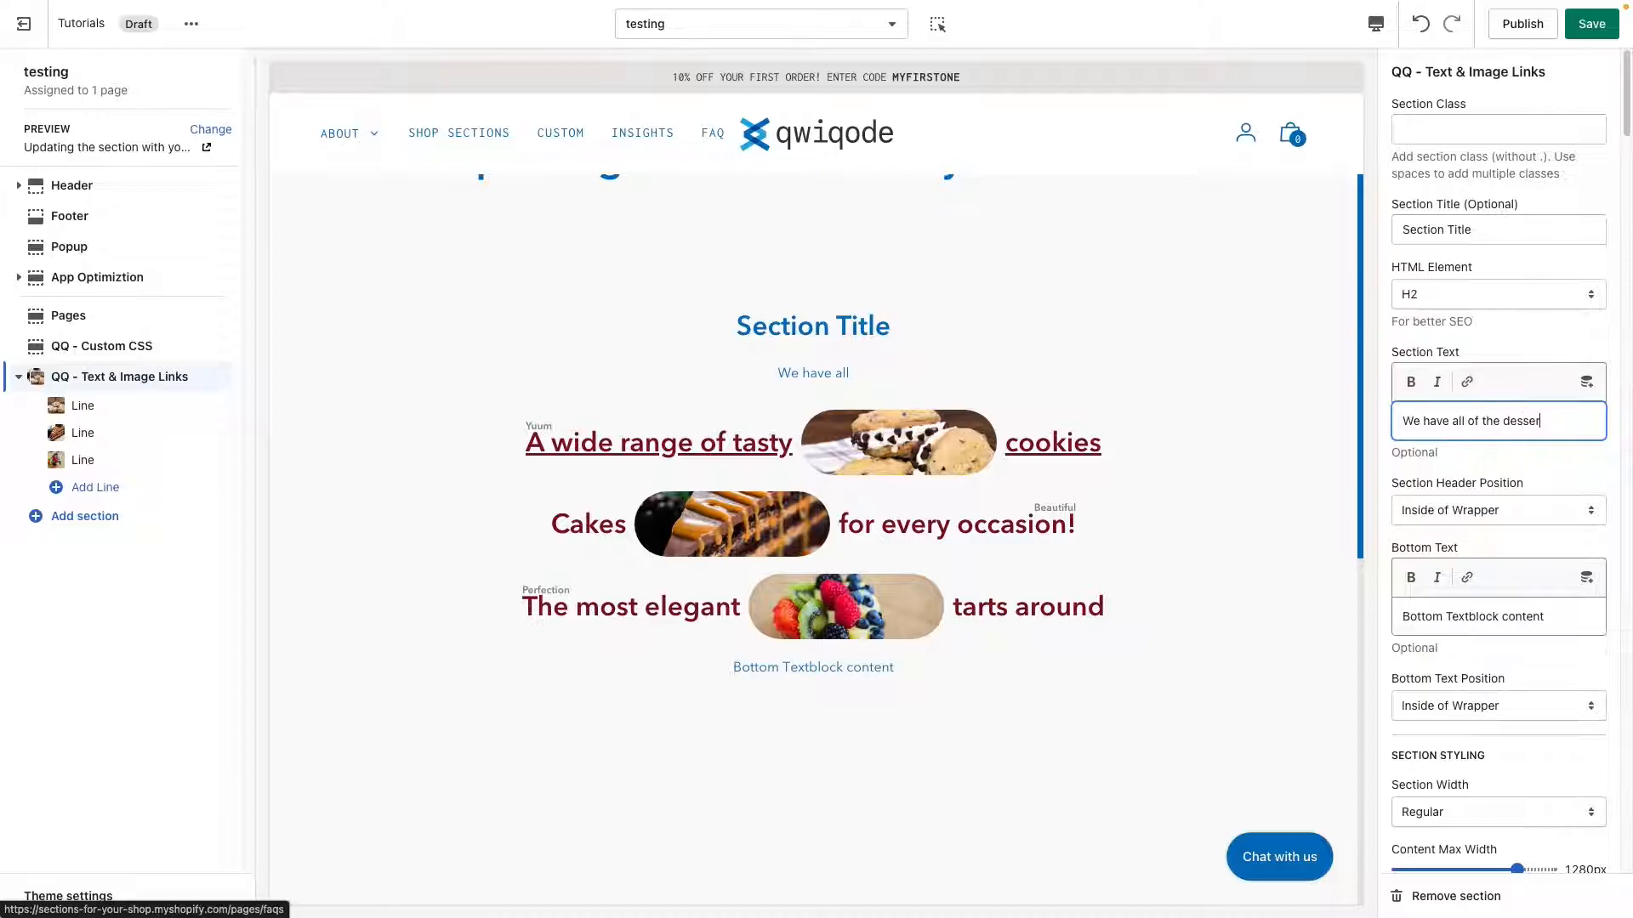
pyautogui.write('ts that you c')
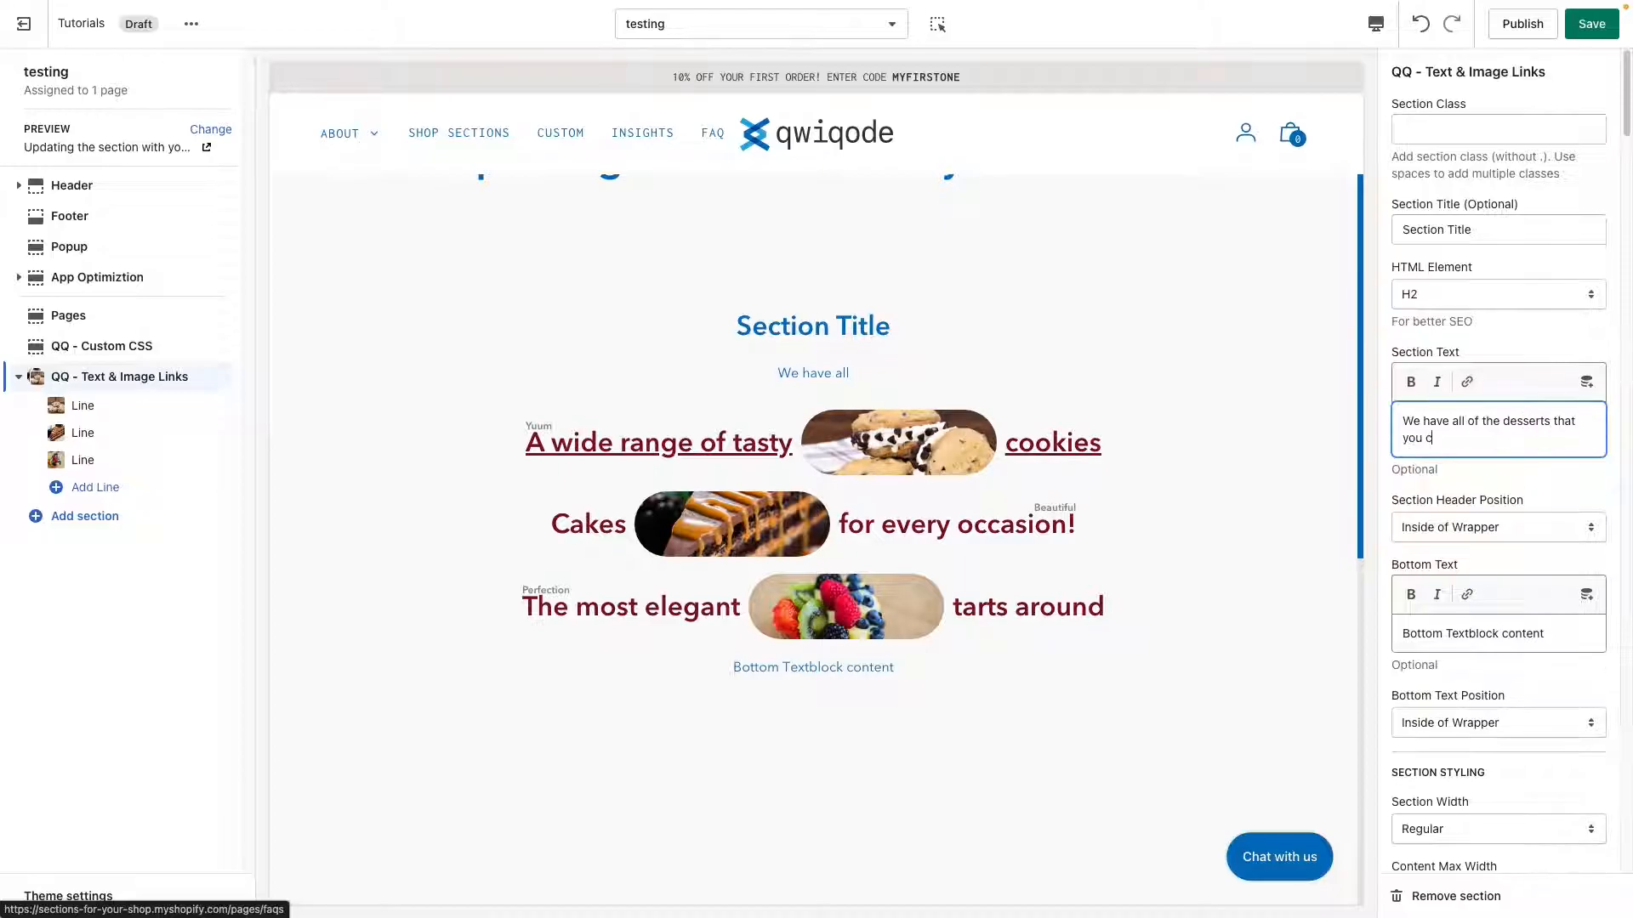
pyautogui.write('an imag')
pyautogui.write('ine...')
pyautogui.press('BackSpace')
pyautogui.press('BackSpace')
pyautogui.press('BackSpace')
pyautogui.write('!')
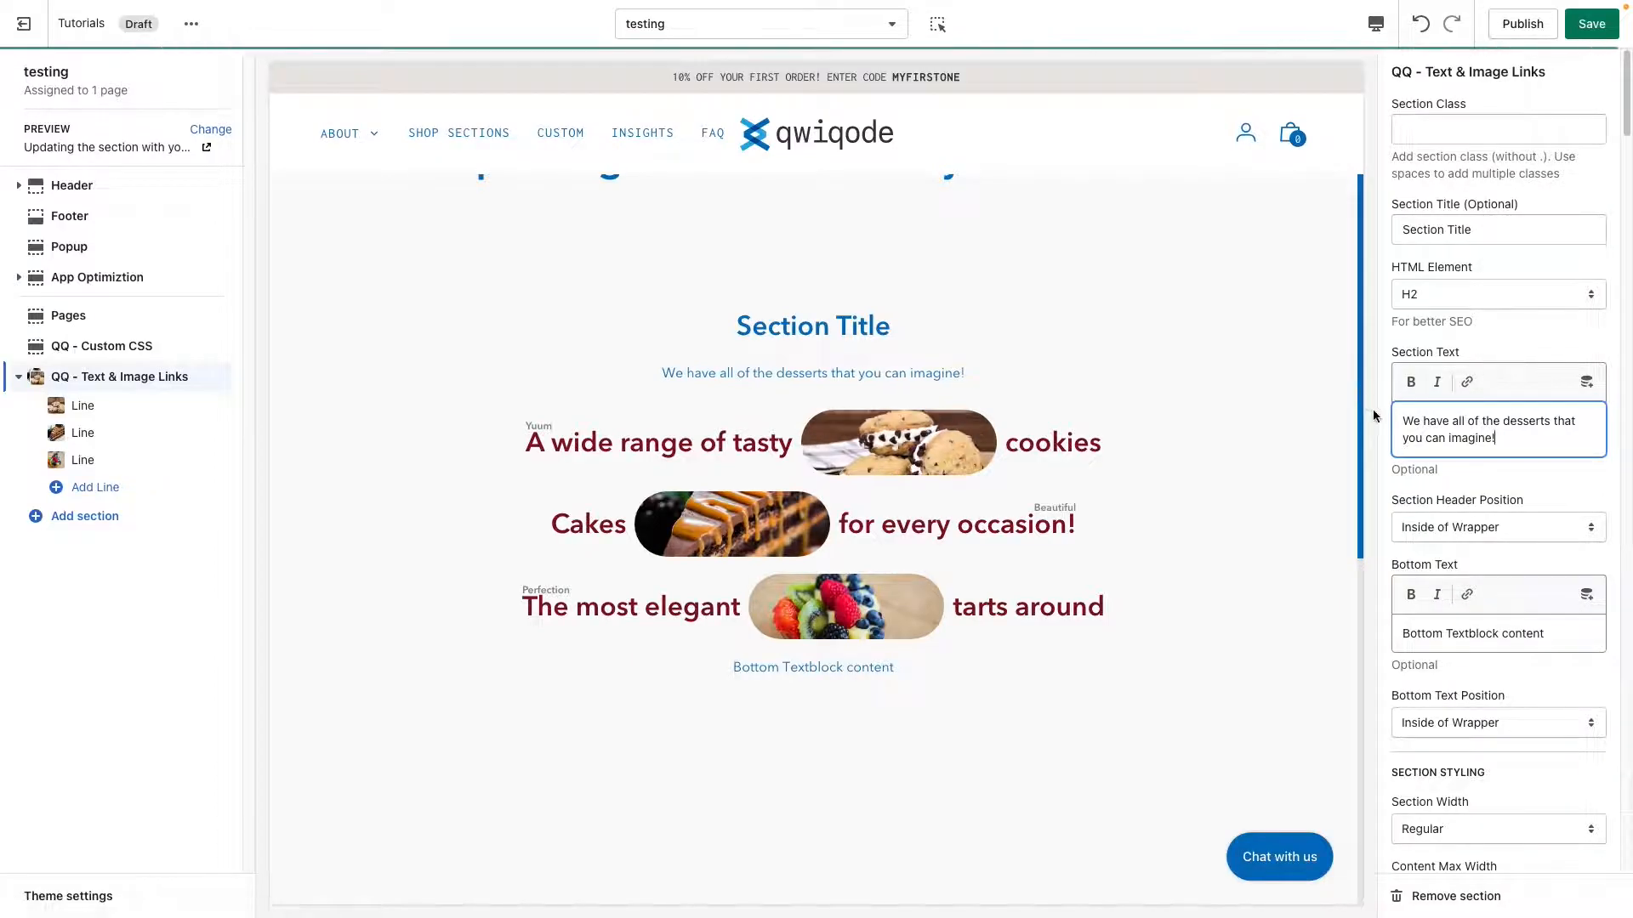
# Set the Section Background Color of the Text & Image Links section to #E5E5E5
pyautogui.click(1457, 533)
pyautogui.click(1458, 530)
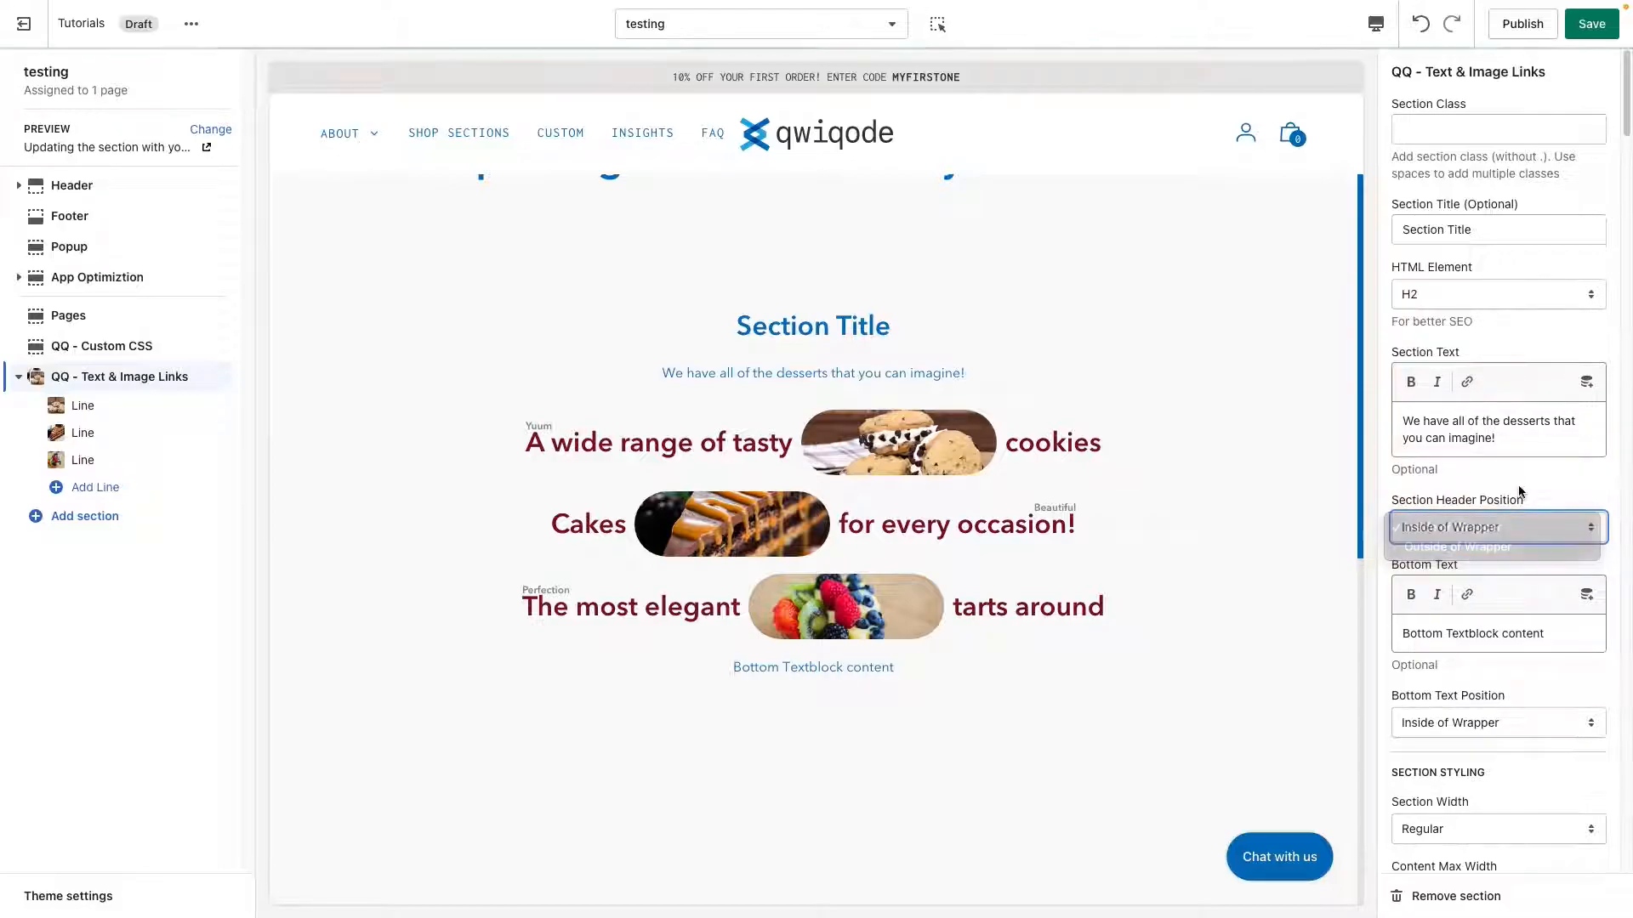
pyautogui.scroll(-3, 1510, 624)
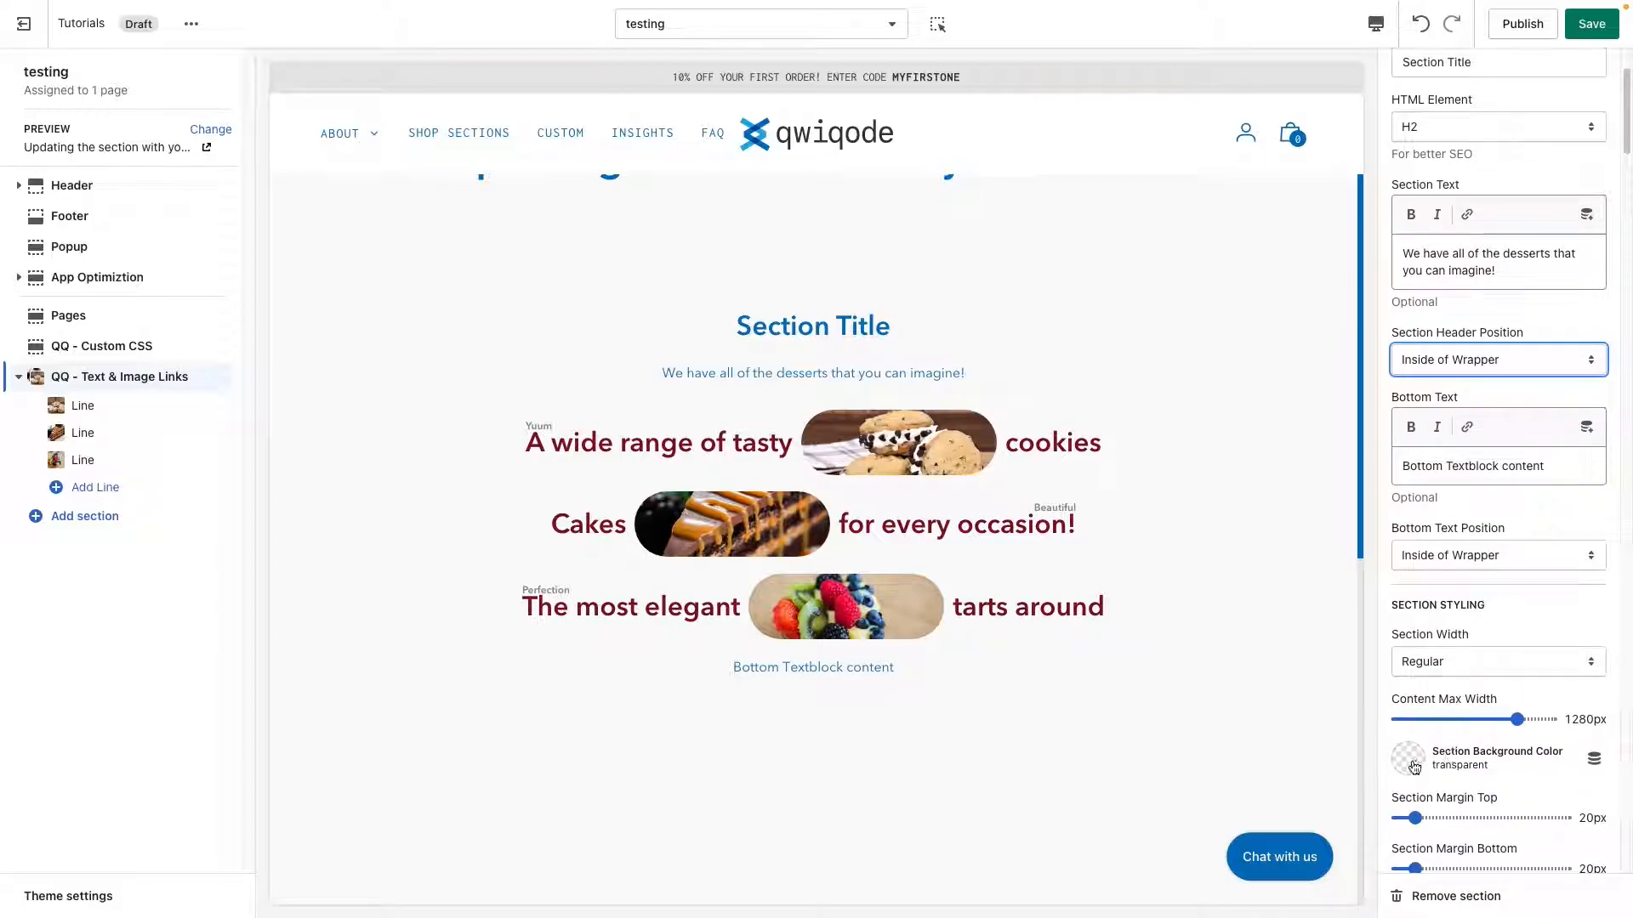
pyautogui.click(1422, 761)
pyautogui.click(1464, 633)
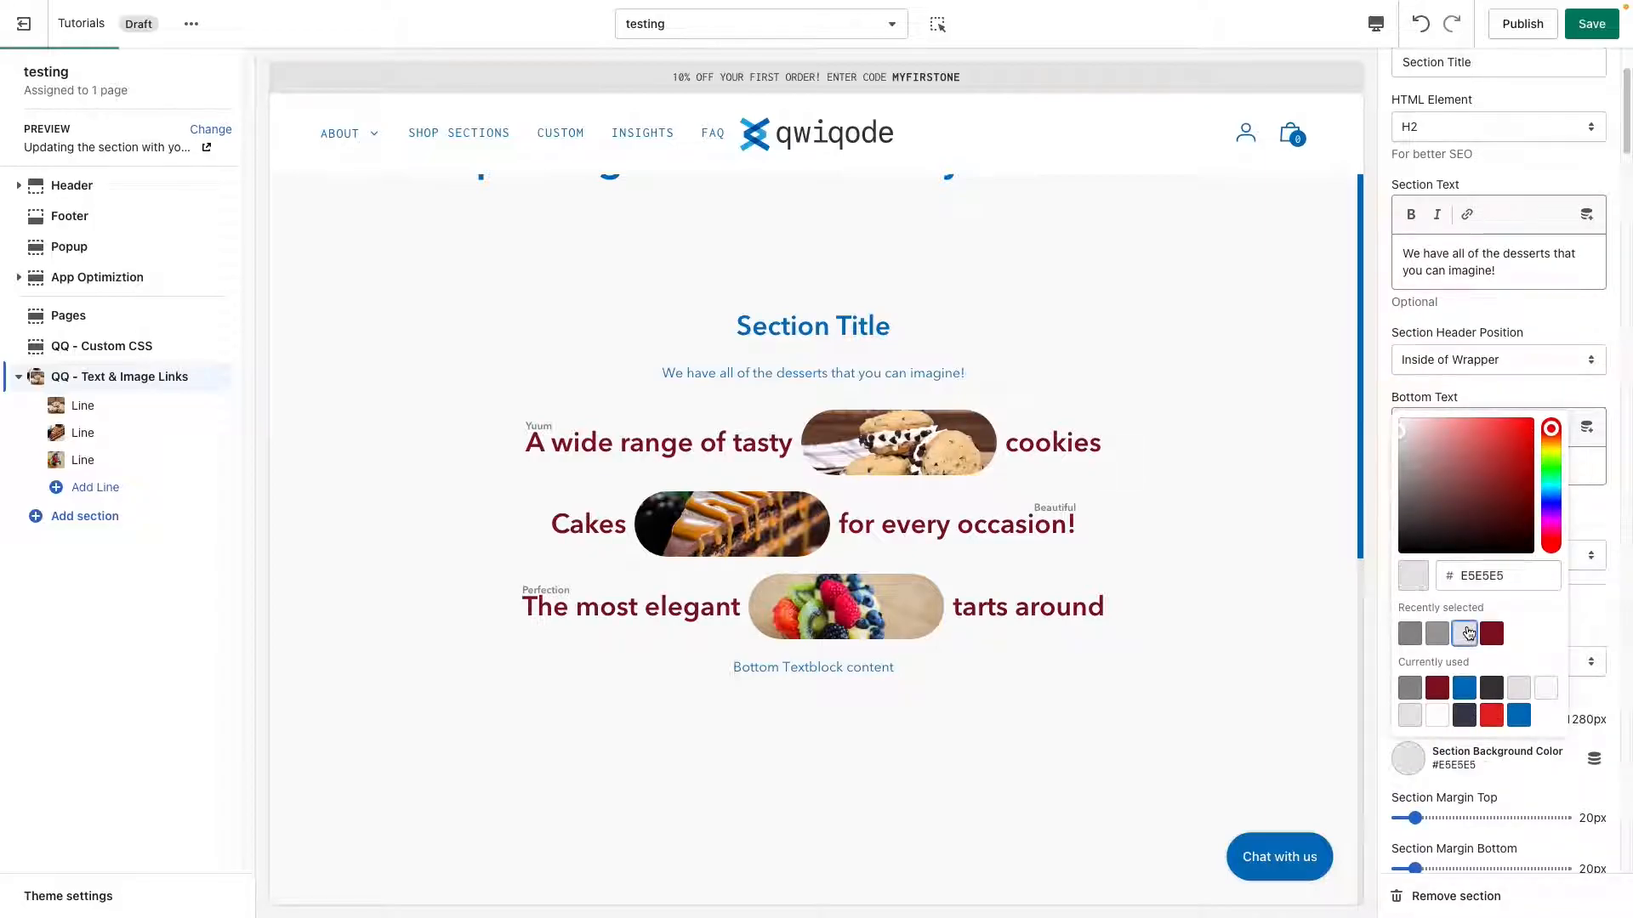
pyautogui.click(1579, 385)
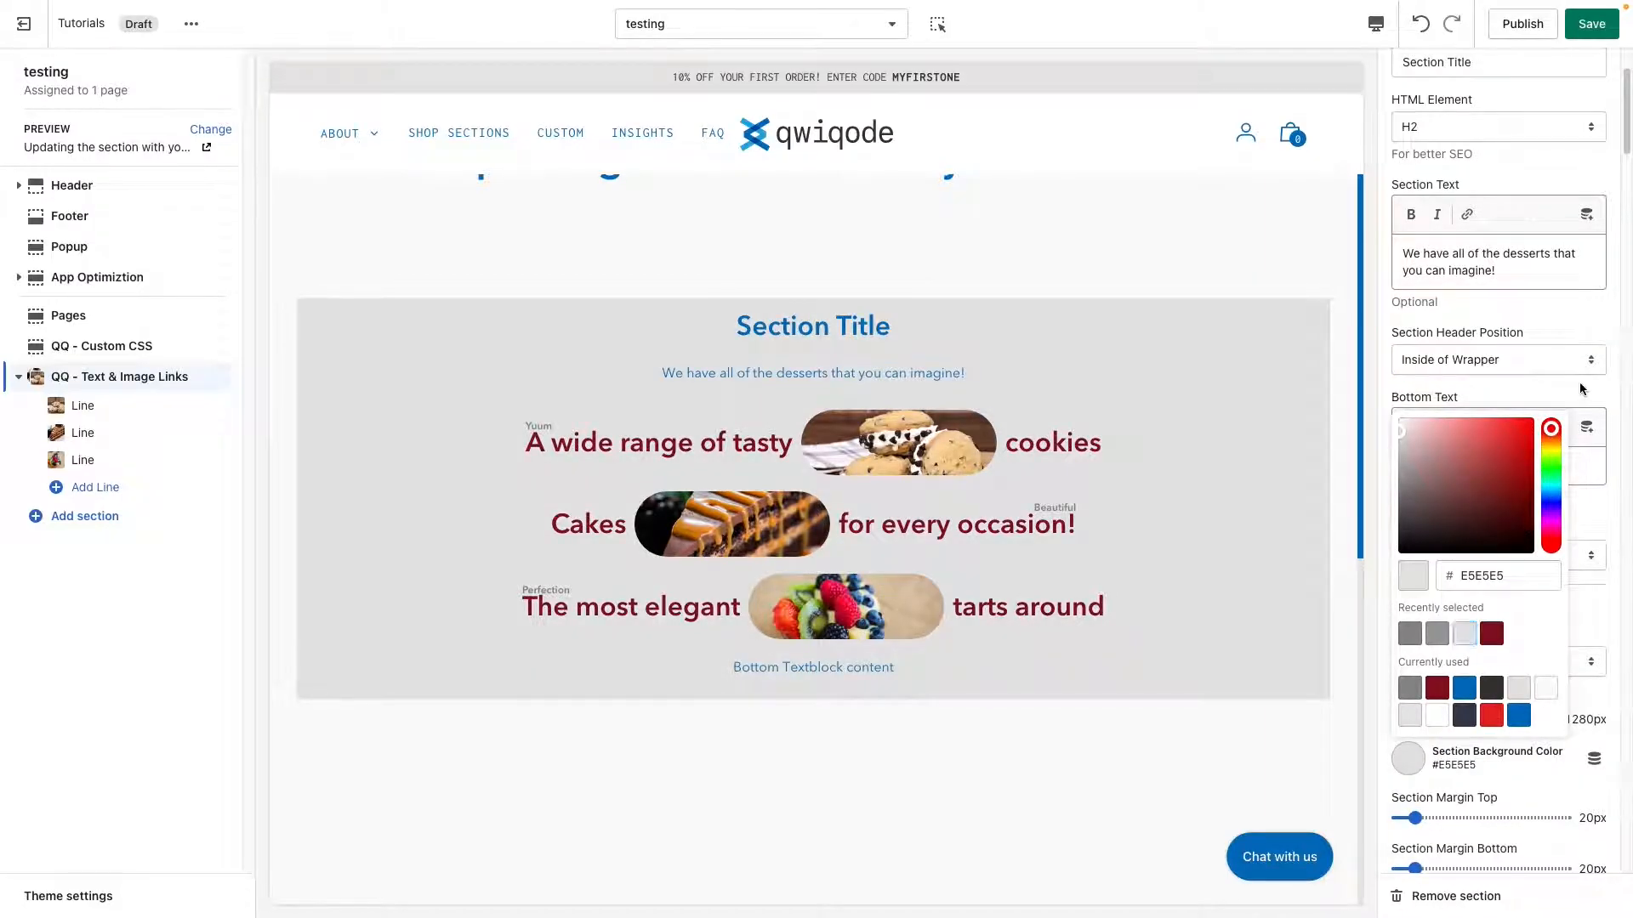
# Set the Section Header Position to Outside of Wrapper and check the title and text placement in the preview
pyautogui.click(1494, 360)
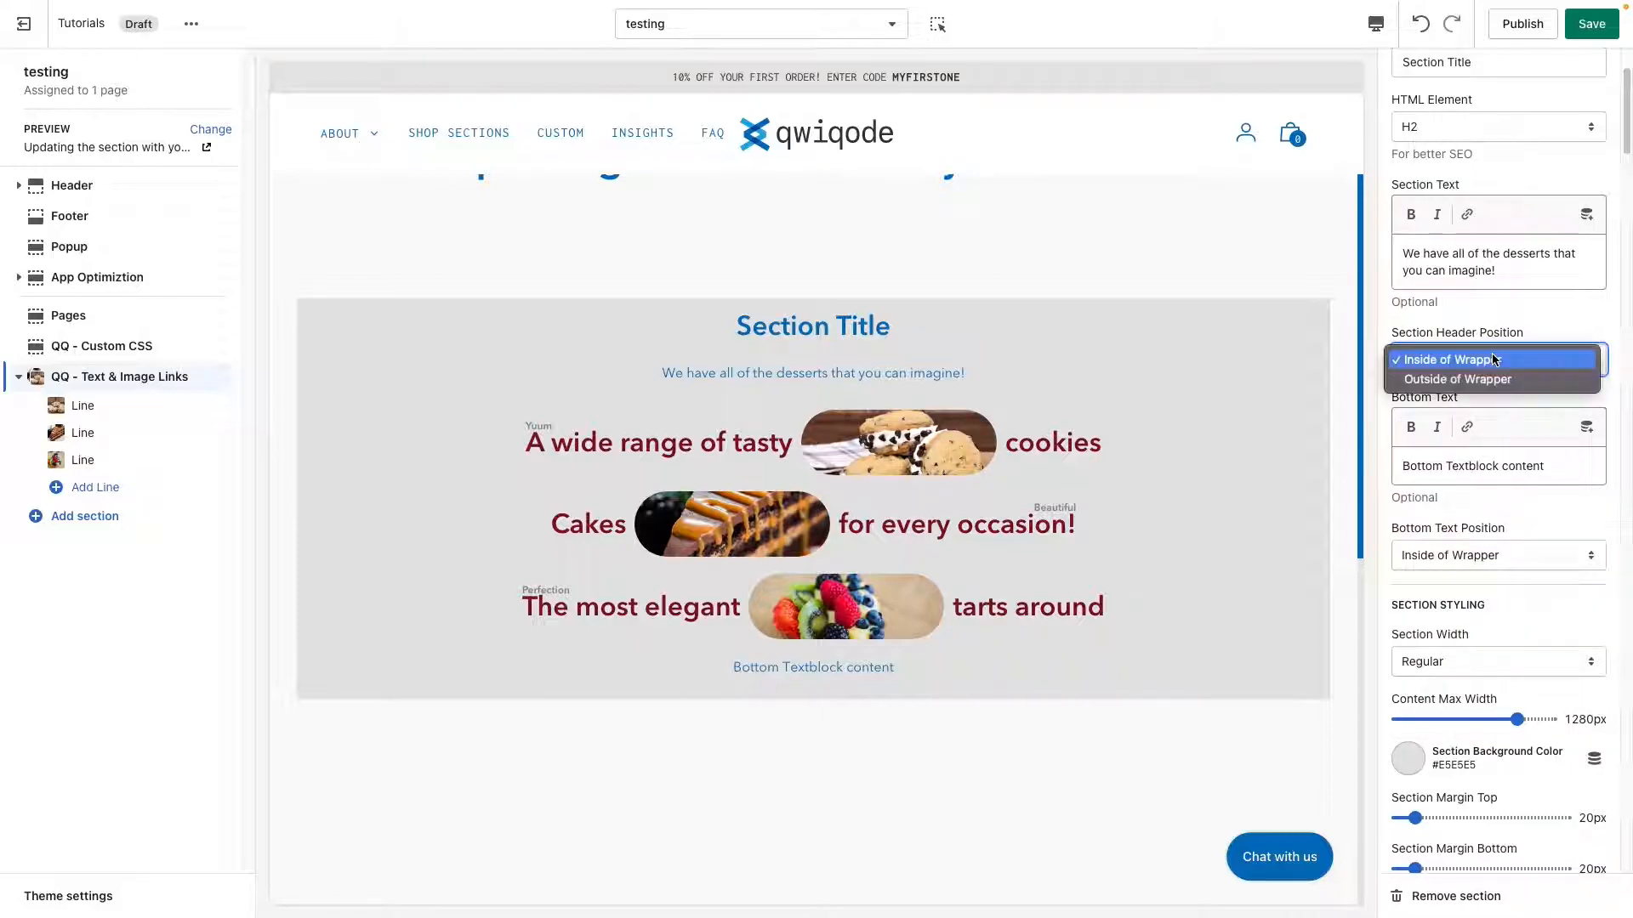
pyautogui.click(1492, 380)
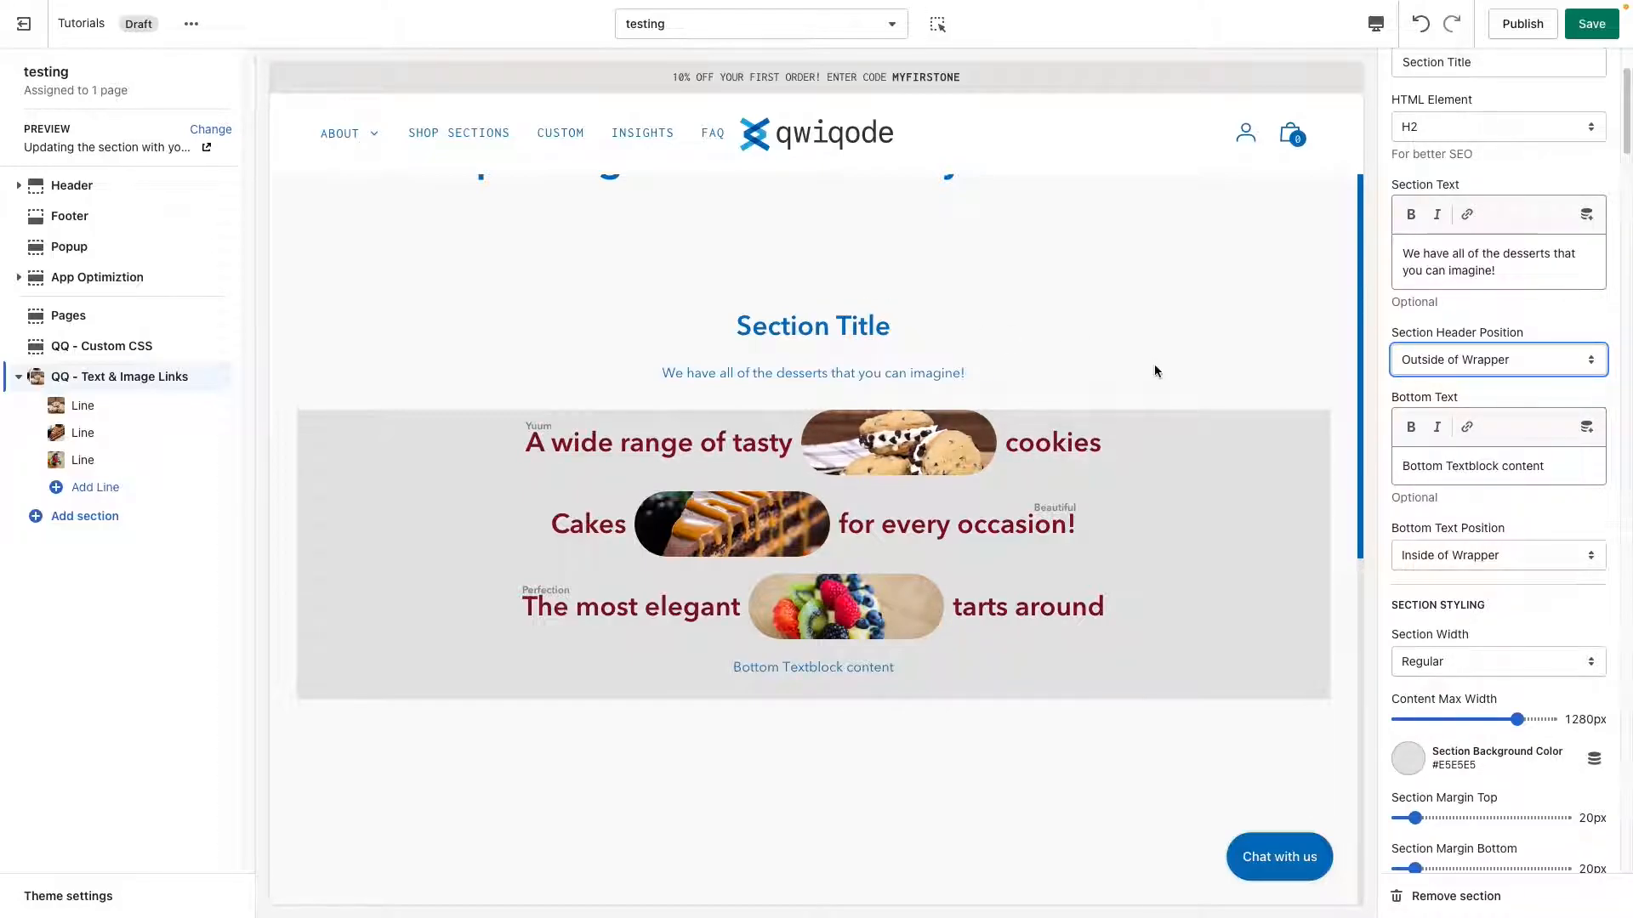
pyautogui.moveTo(736, 333); pyautogui.dragTo(983, 377)
pyautogui.click(984, 377)
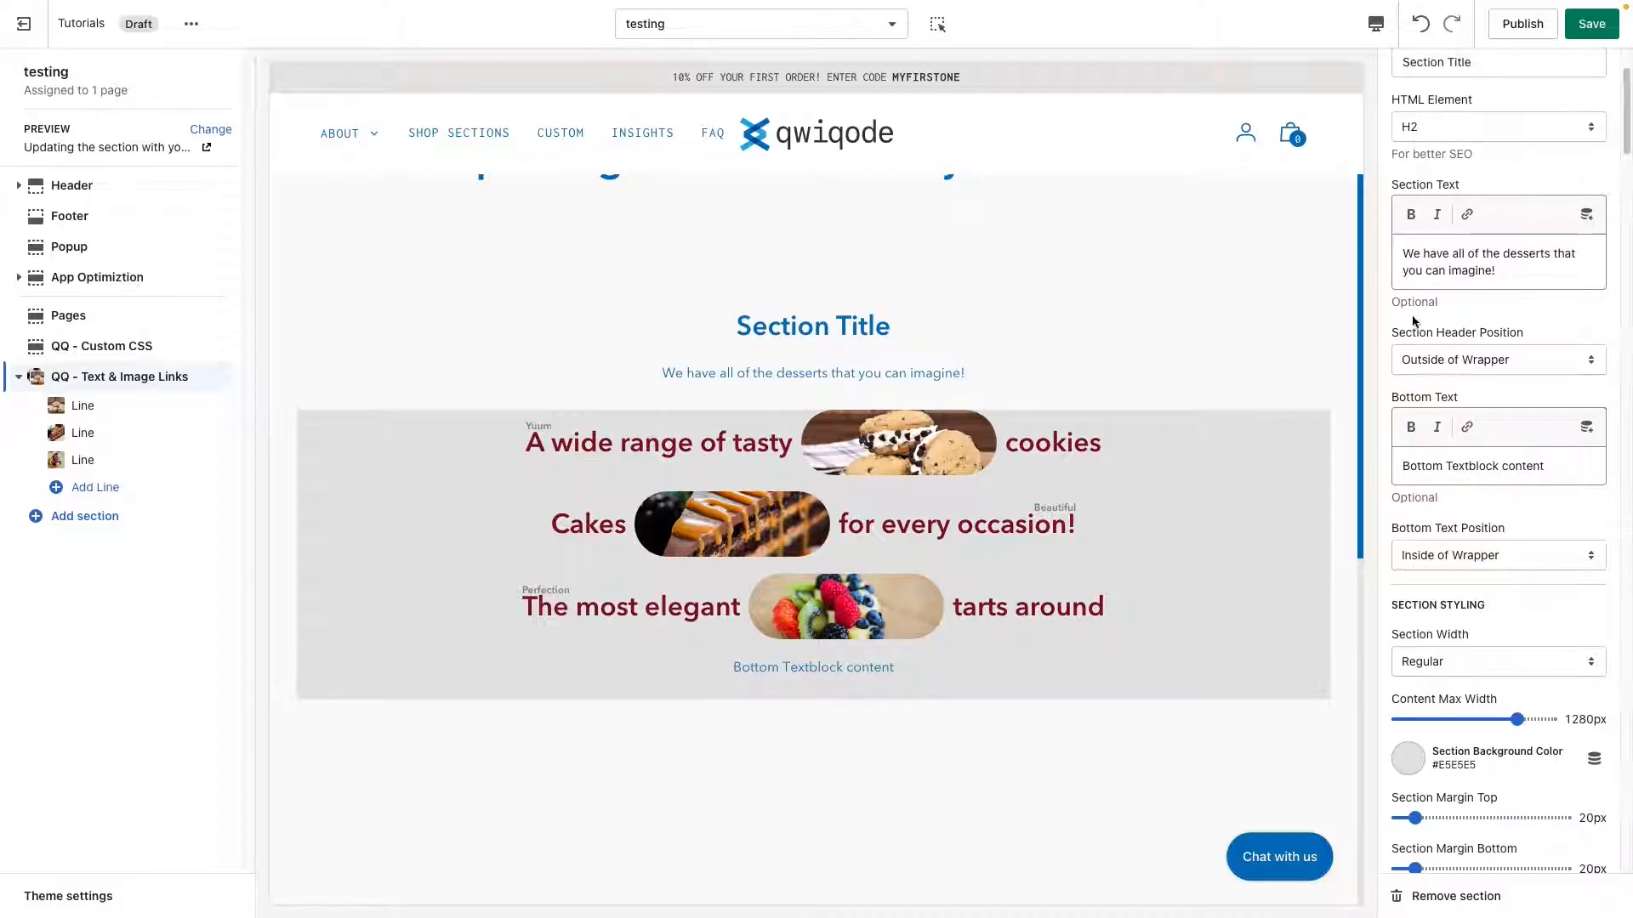
# Move the desserts sentence from Section Text into Section Title, replacing the placeholder title, and review the HTML Element heading options
pyautogui.moveTo(1549, 271); pyautogui.dragTo(1333, 256)
pyautogui.hotkey('ctrl', 'c')
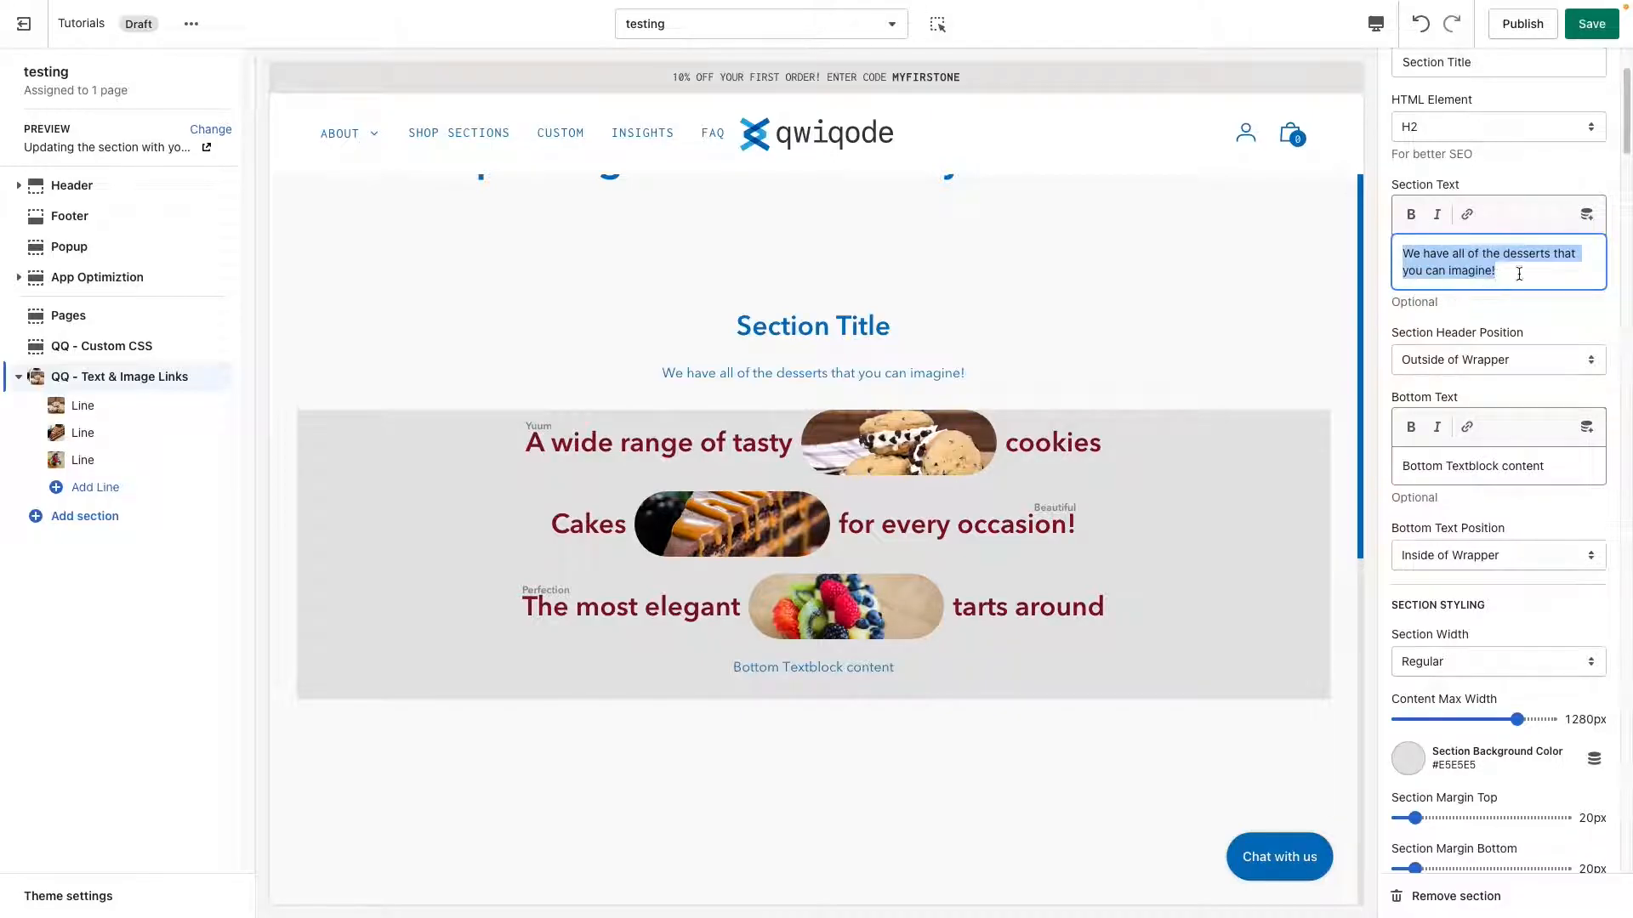
pyautogui.press('BackSpace')
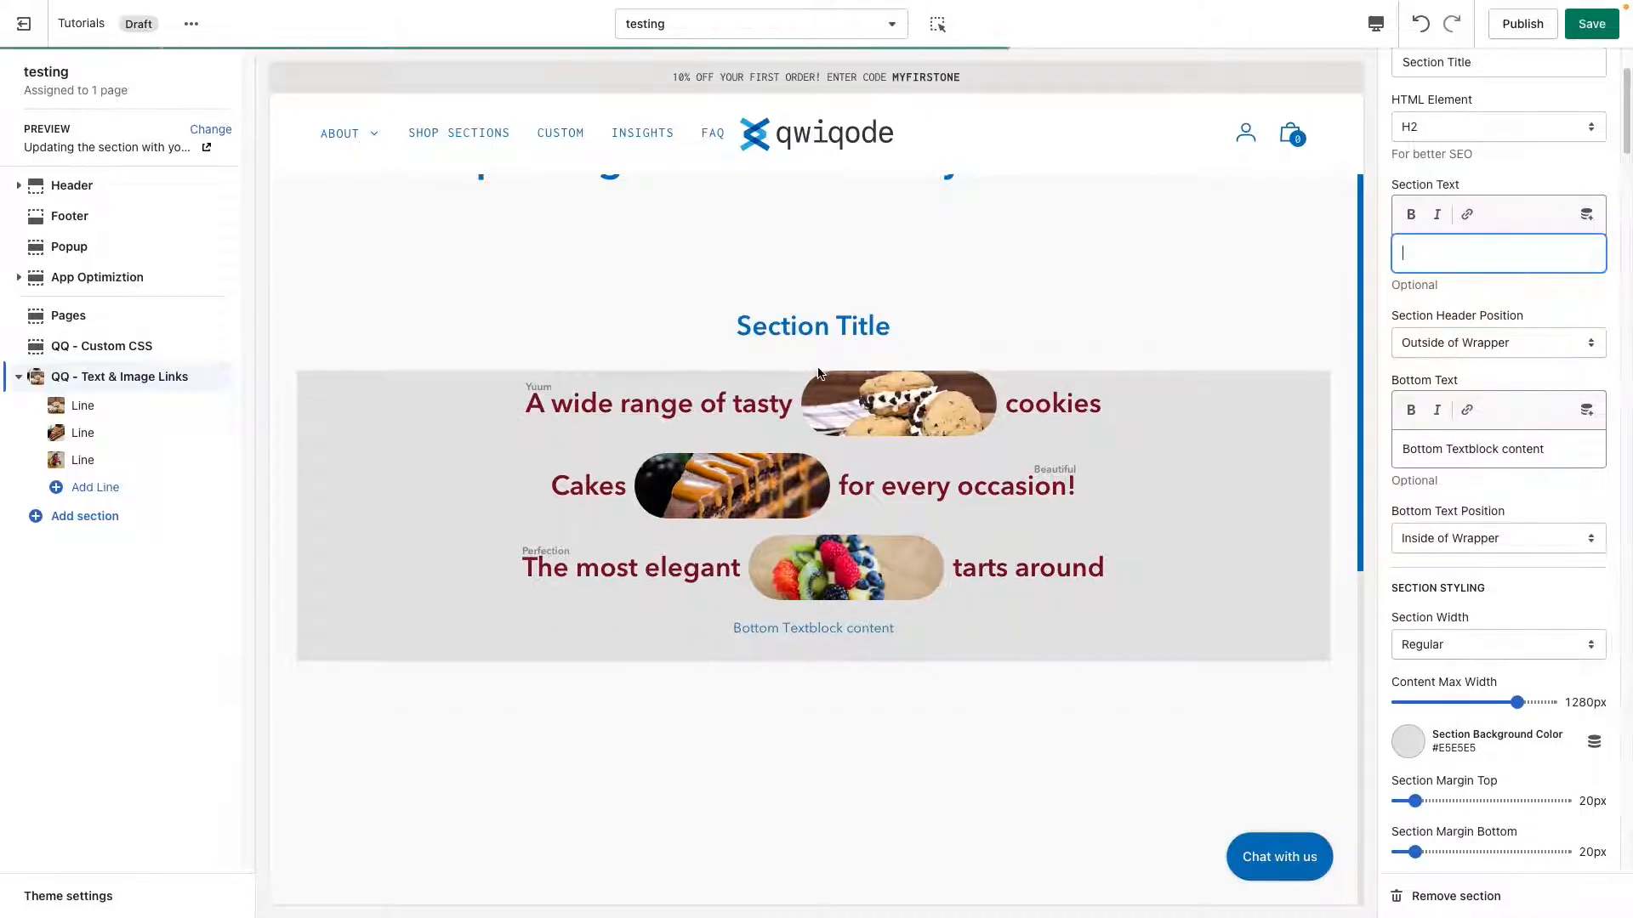
pyautogui.scroll(3, 1531, 314)
pyautogui.moveTo(1473, 222); pyautogui.dragTo(1405, 219)
pyautogui.hotkey('ctrl', 'v')
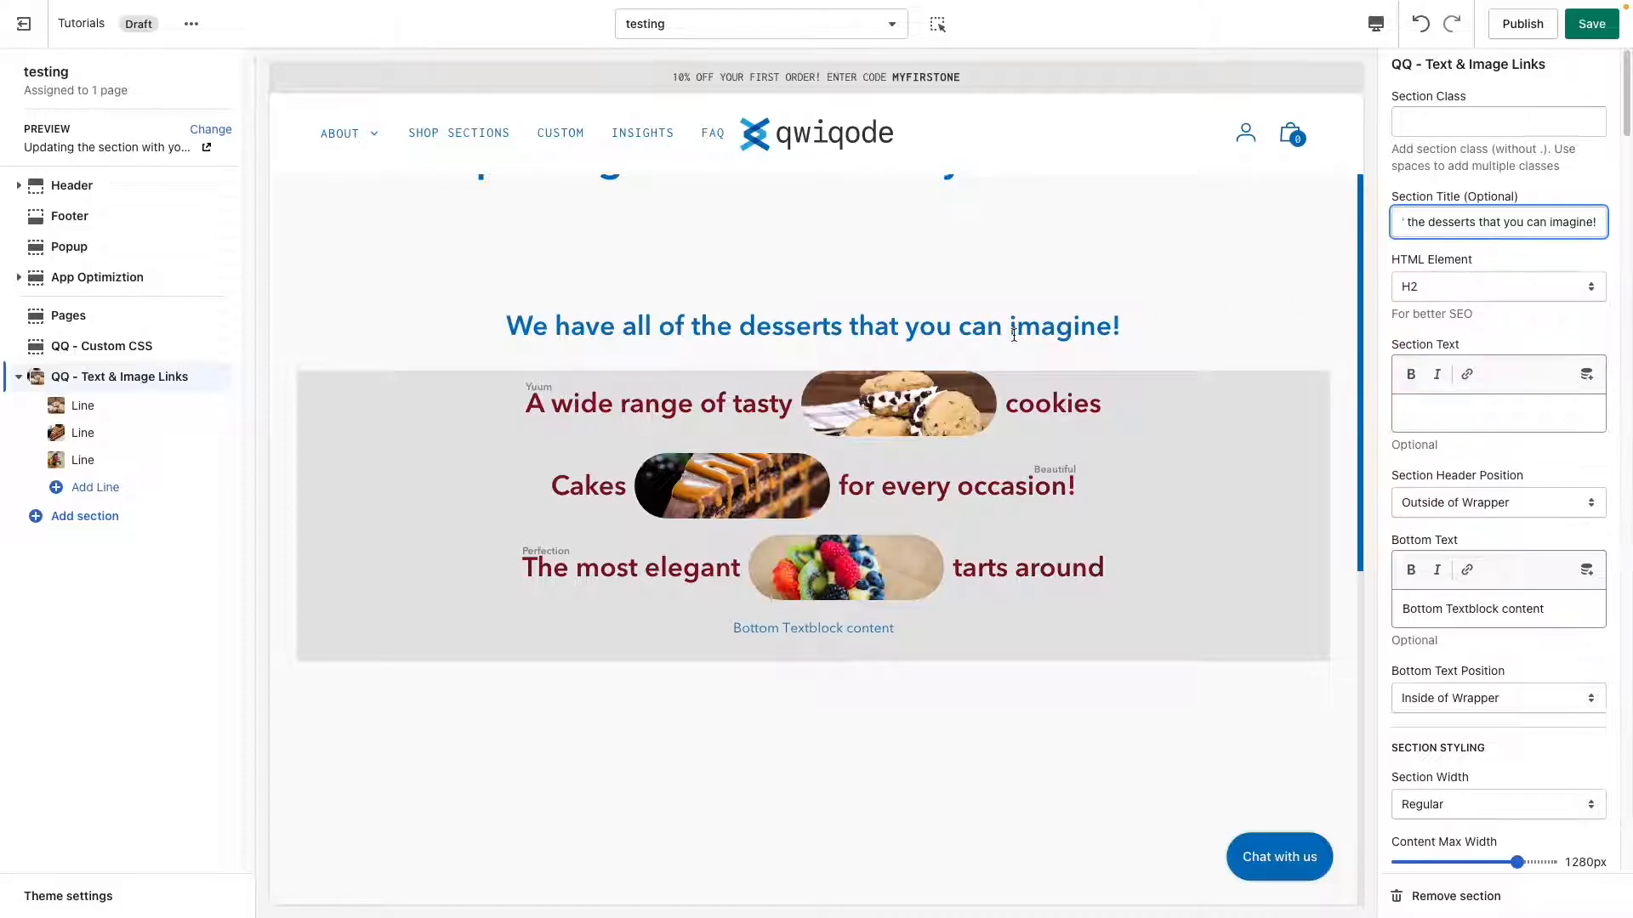
pyautogui.click(1454, 294)
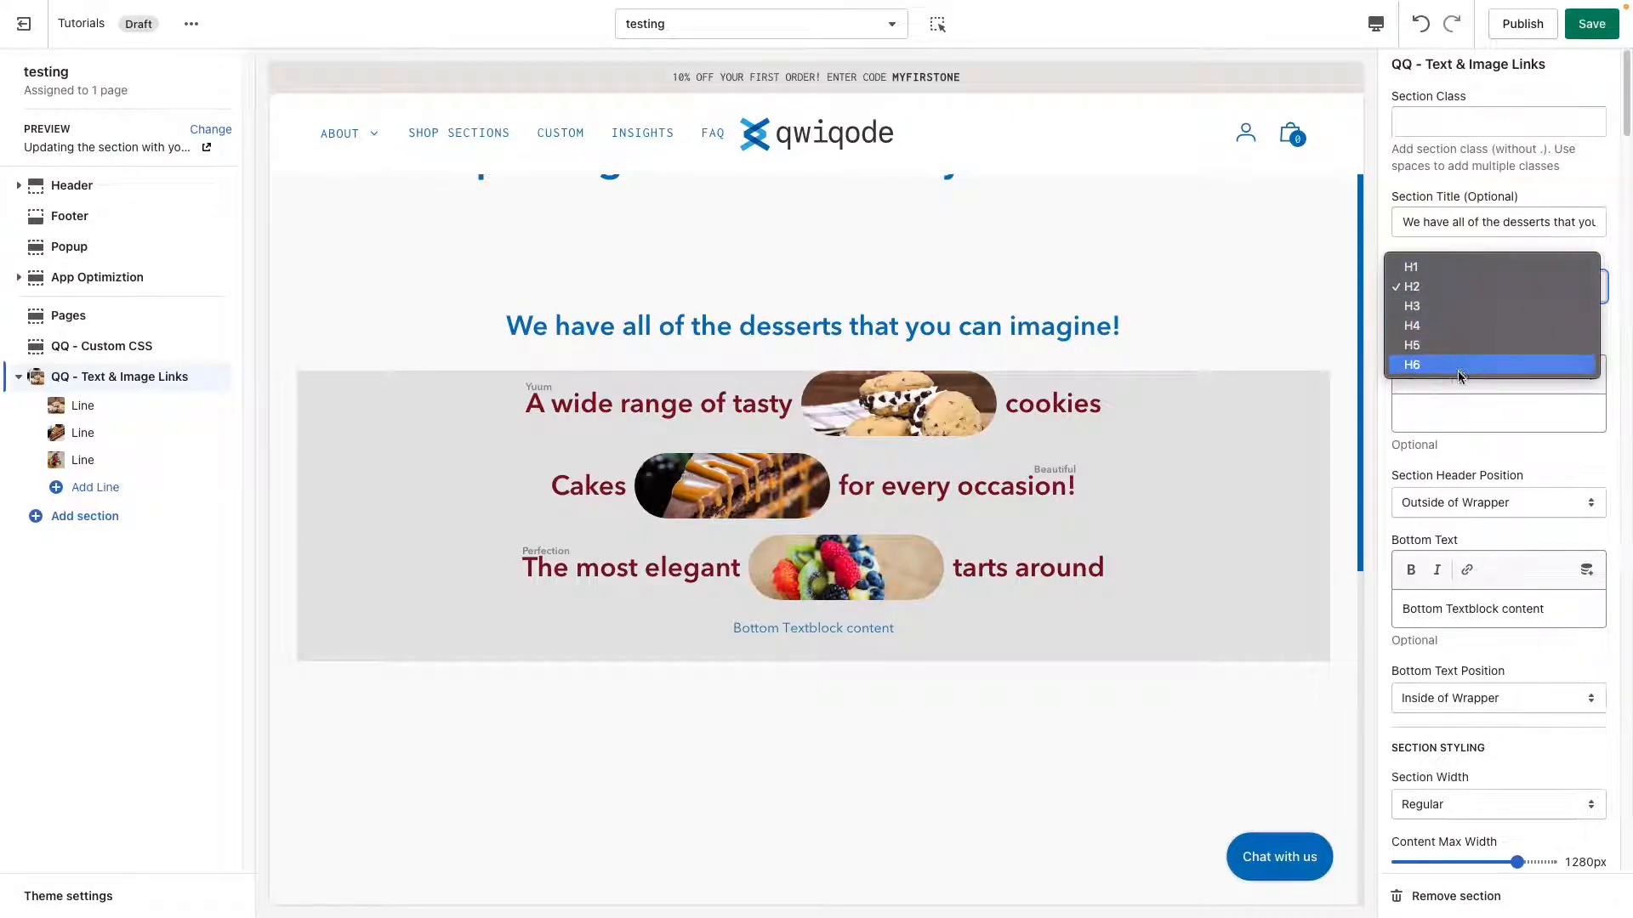
pyautogui.click(1609, 334)
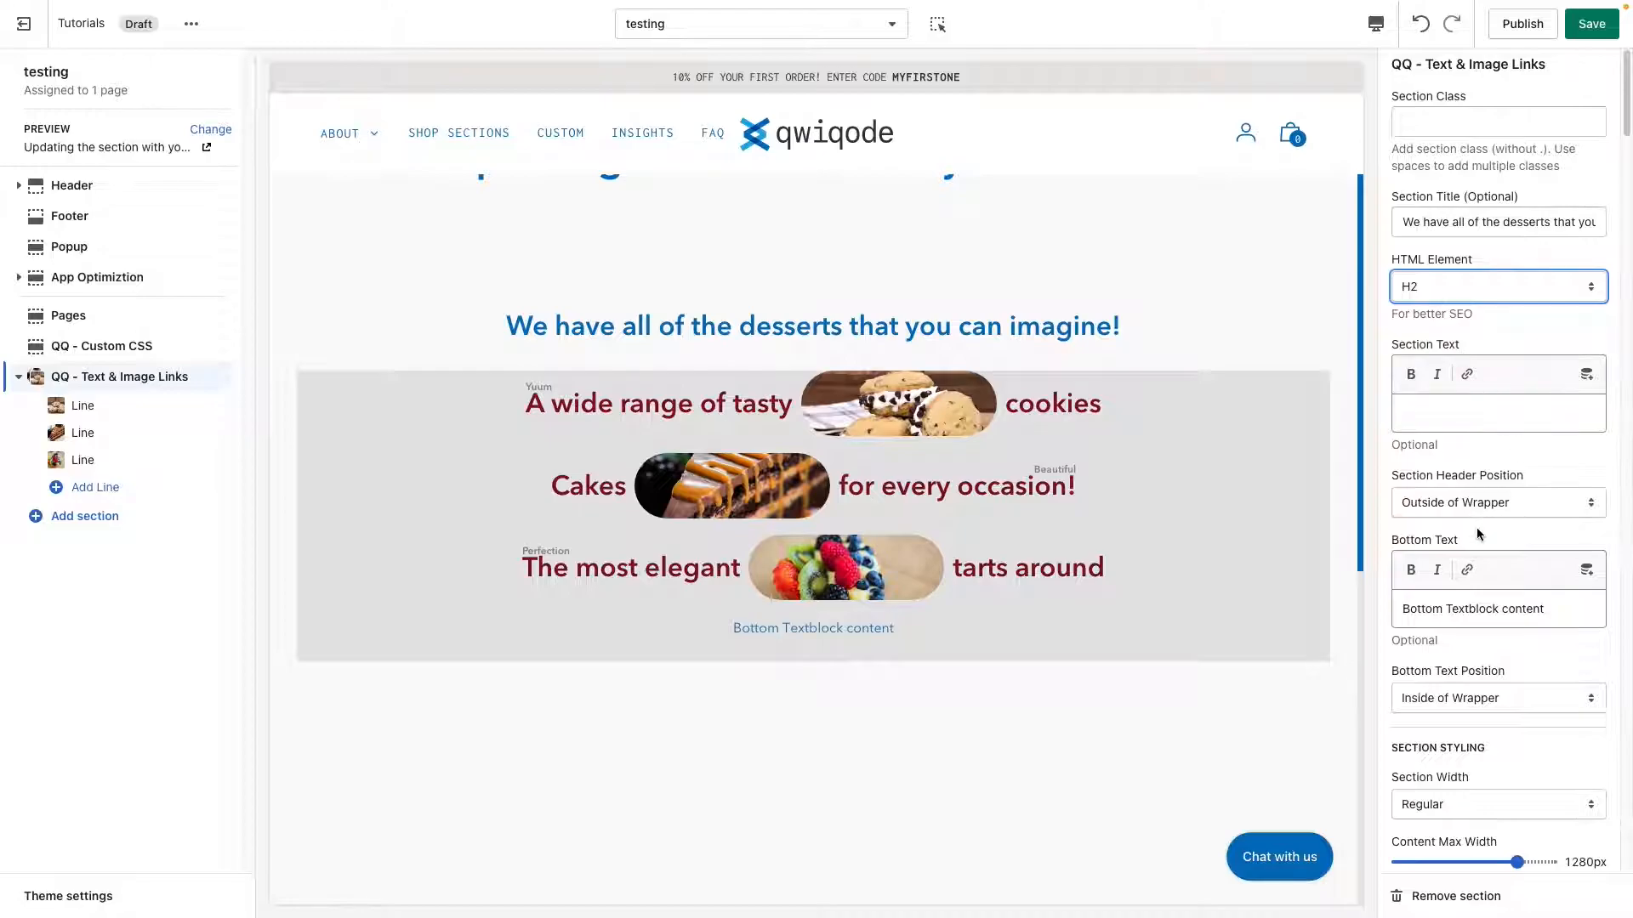
# Lengthen the Bottom Text by repeating its phrase "Bottom Textblock content" until it occurs seven times
pyautogui.scroll(-1, 1513, 549)
pyautogui.scroll(-1, 1512, 548)
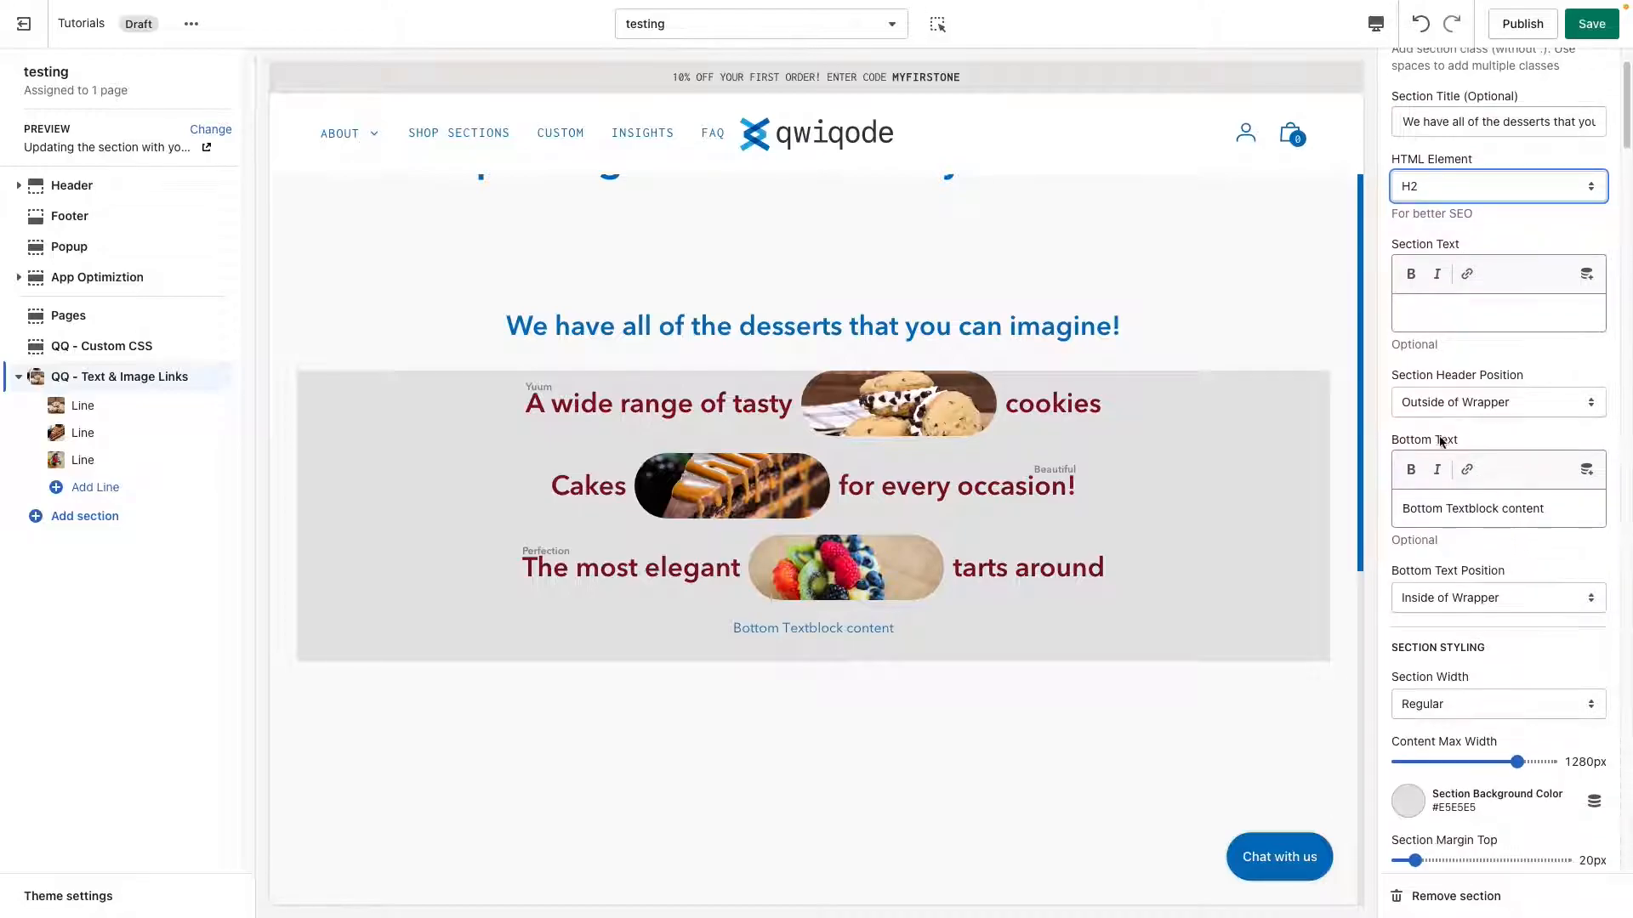
pyautogui.moveTo(865, 630); pyautogui.dragTo(735, 633)
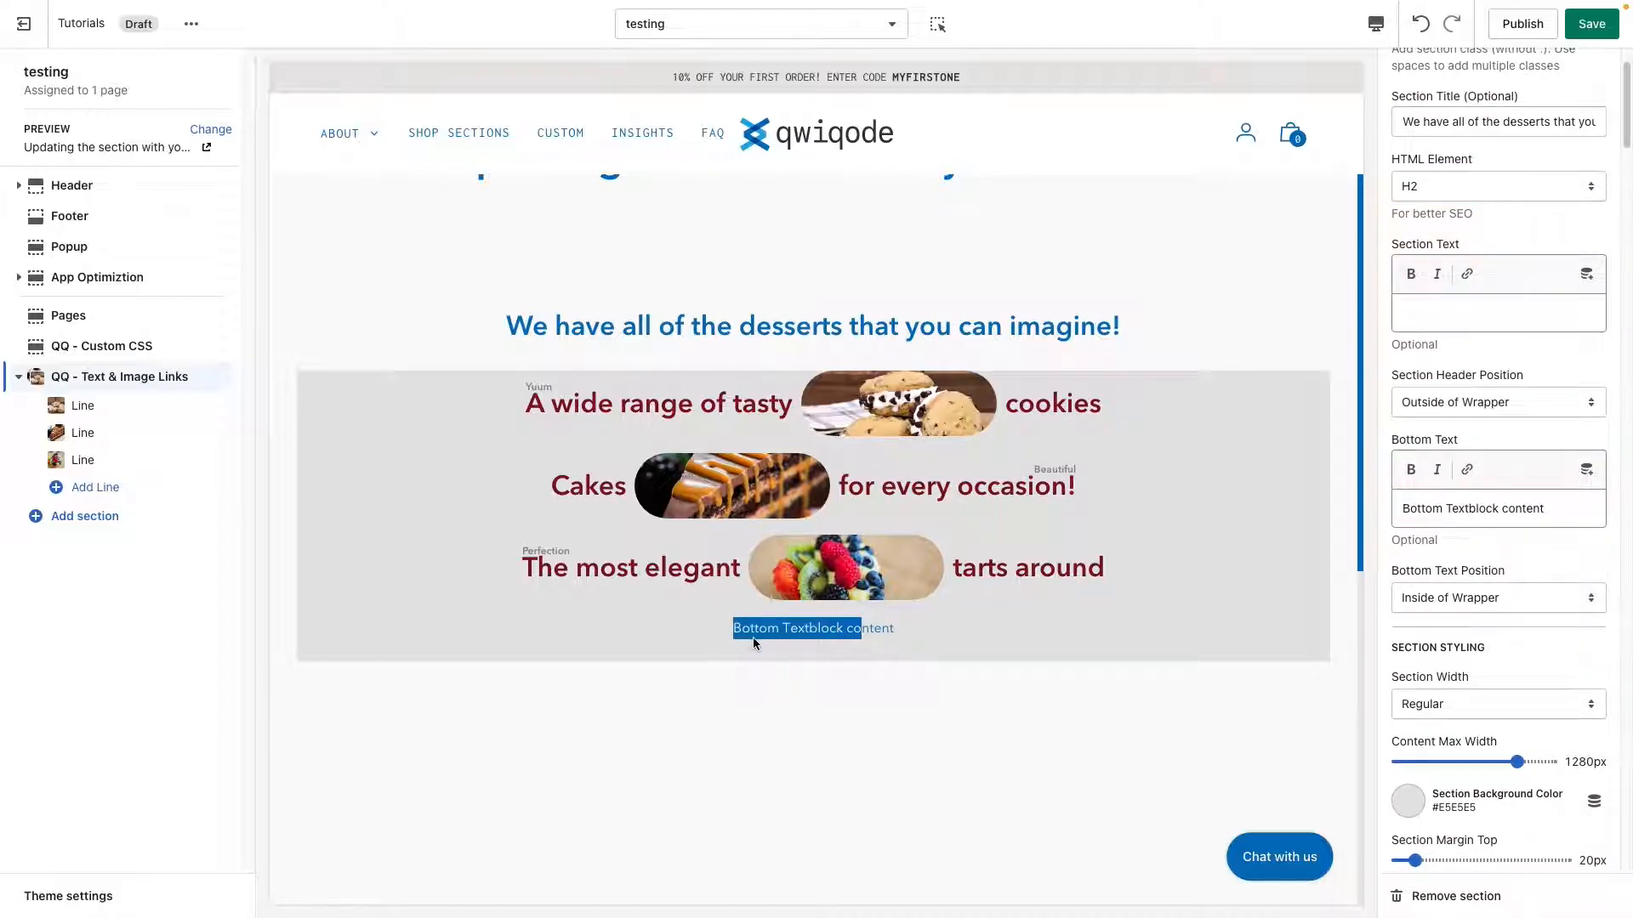
pyautogui.click(836, 632)
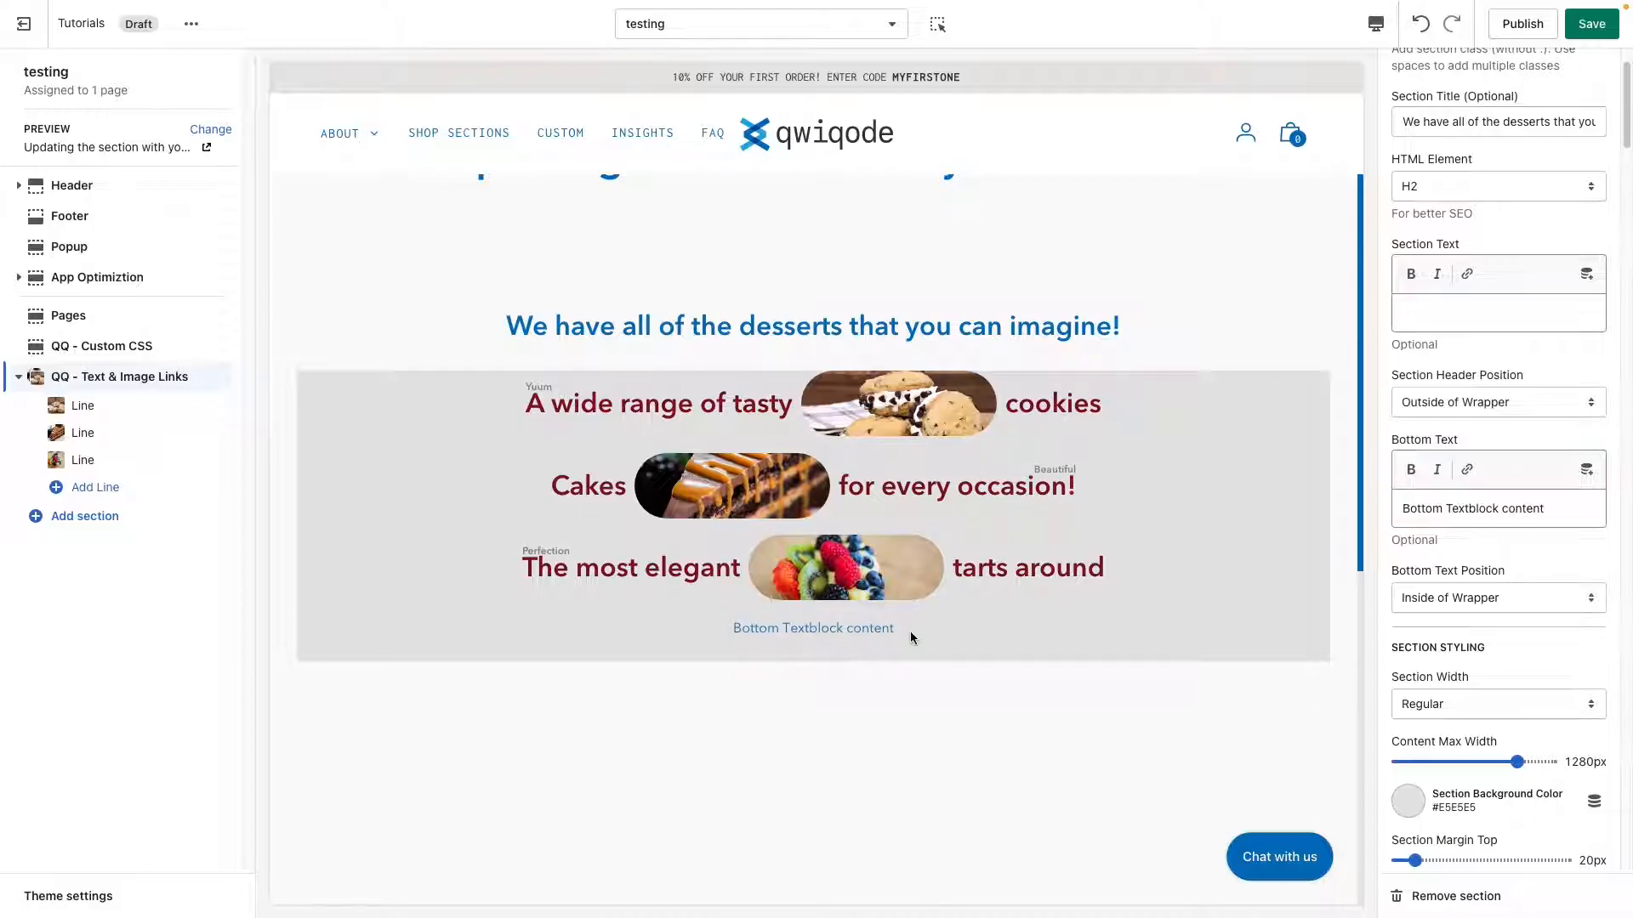
pyautogui.moveTo(1559, 511); pyautogui.dragTo(1354, 508)
pyautogui.hotkey('ctrl', 'c')
pyautogui.press('Right')
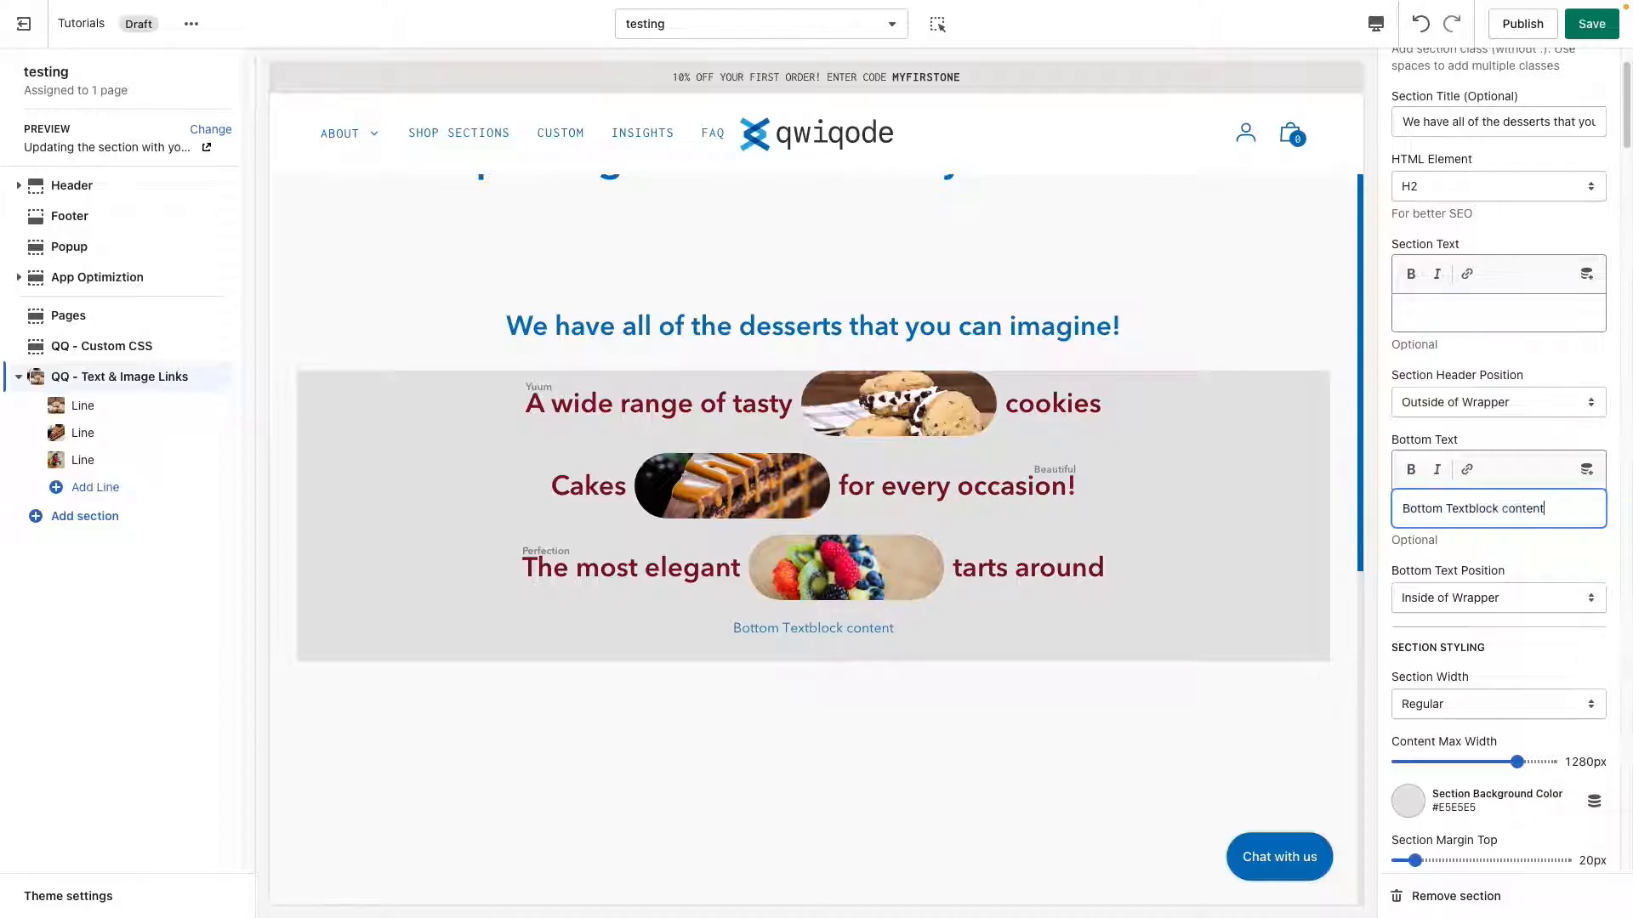
pyautogui.hotkey('ctrl', 'v')
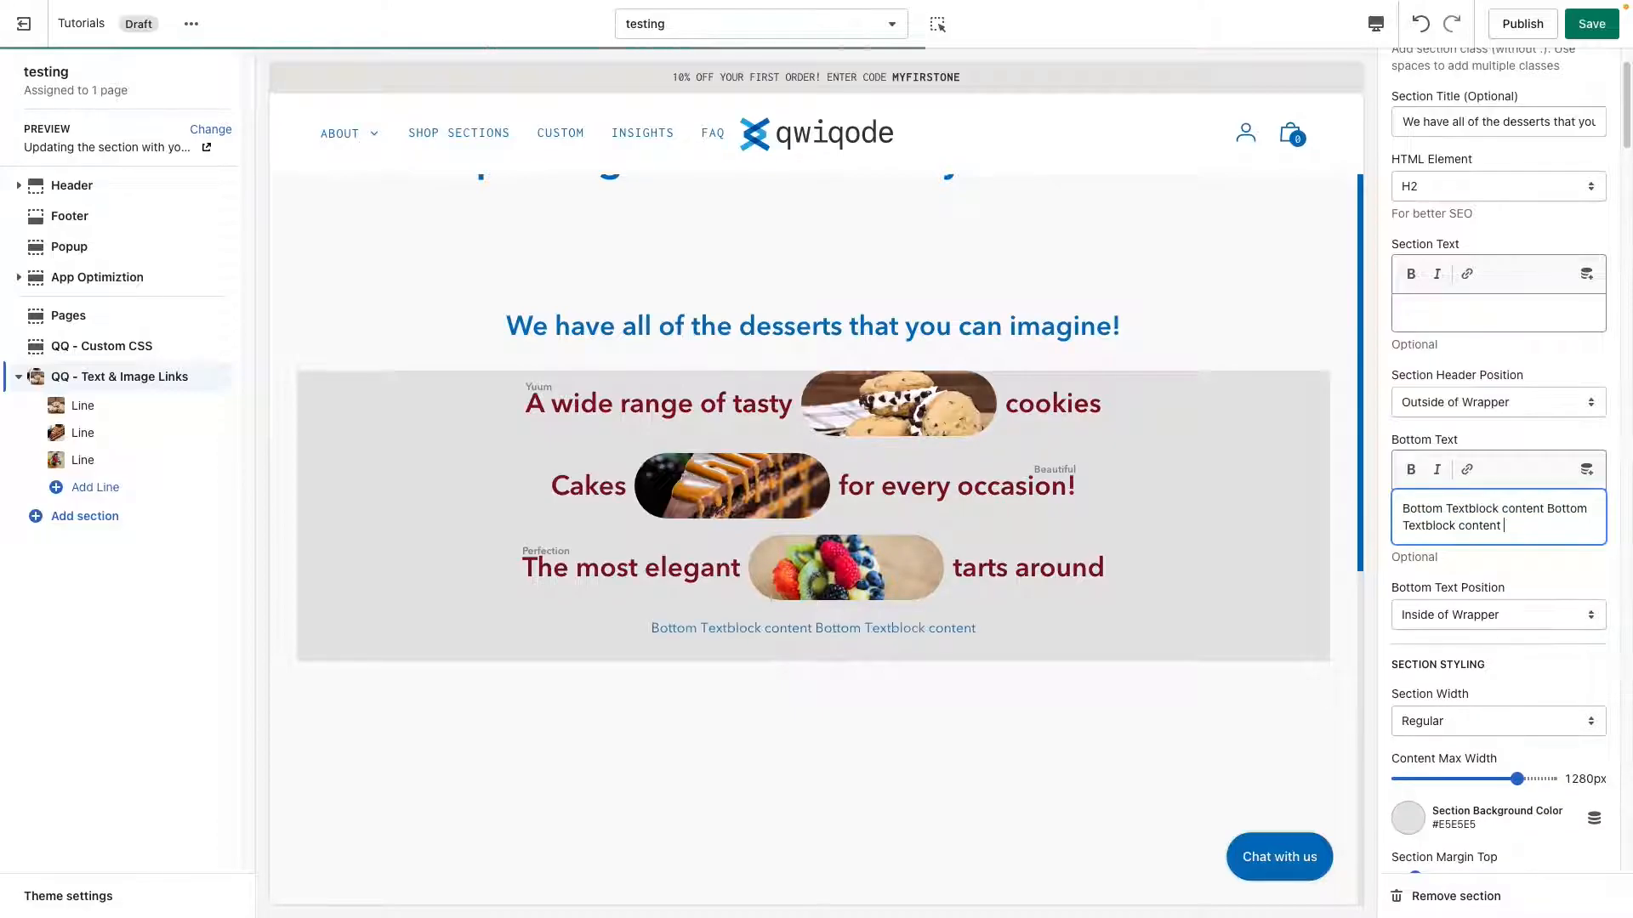
pyautogui.hotkey('ctrl', 'v')
pyautogui.hotkey('ctrl', 'v')
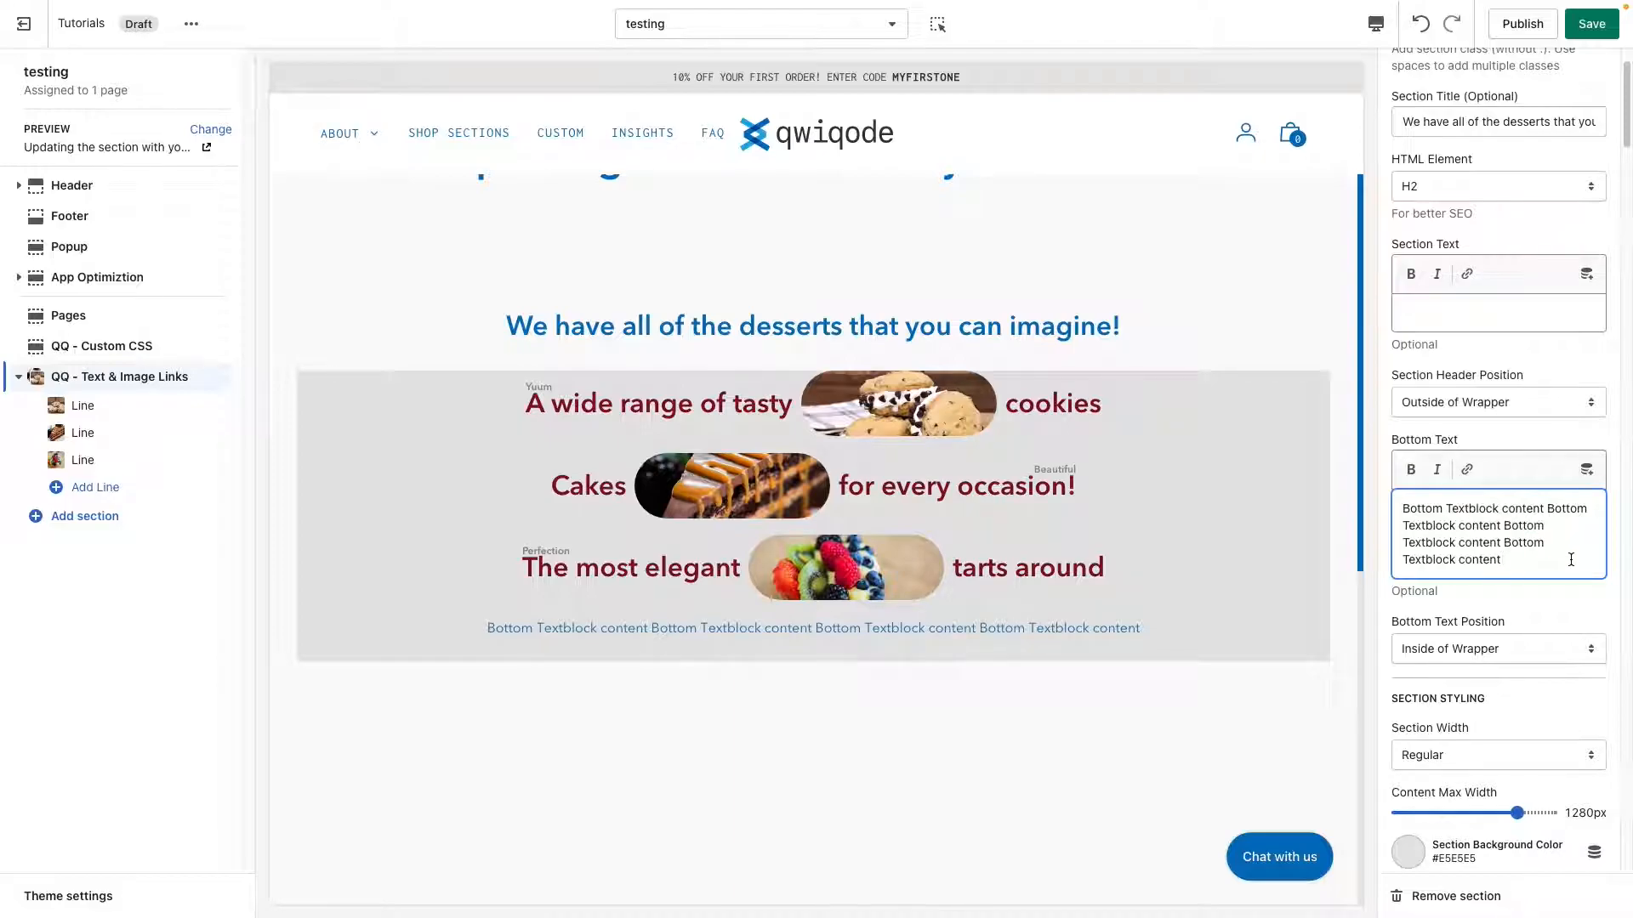
pyautogui.hotkey('ctrl', 'v')
pyautogui.hotkey('ctrl', 'v')
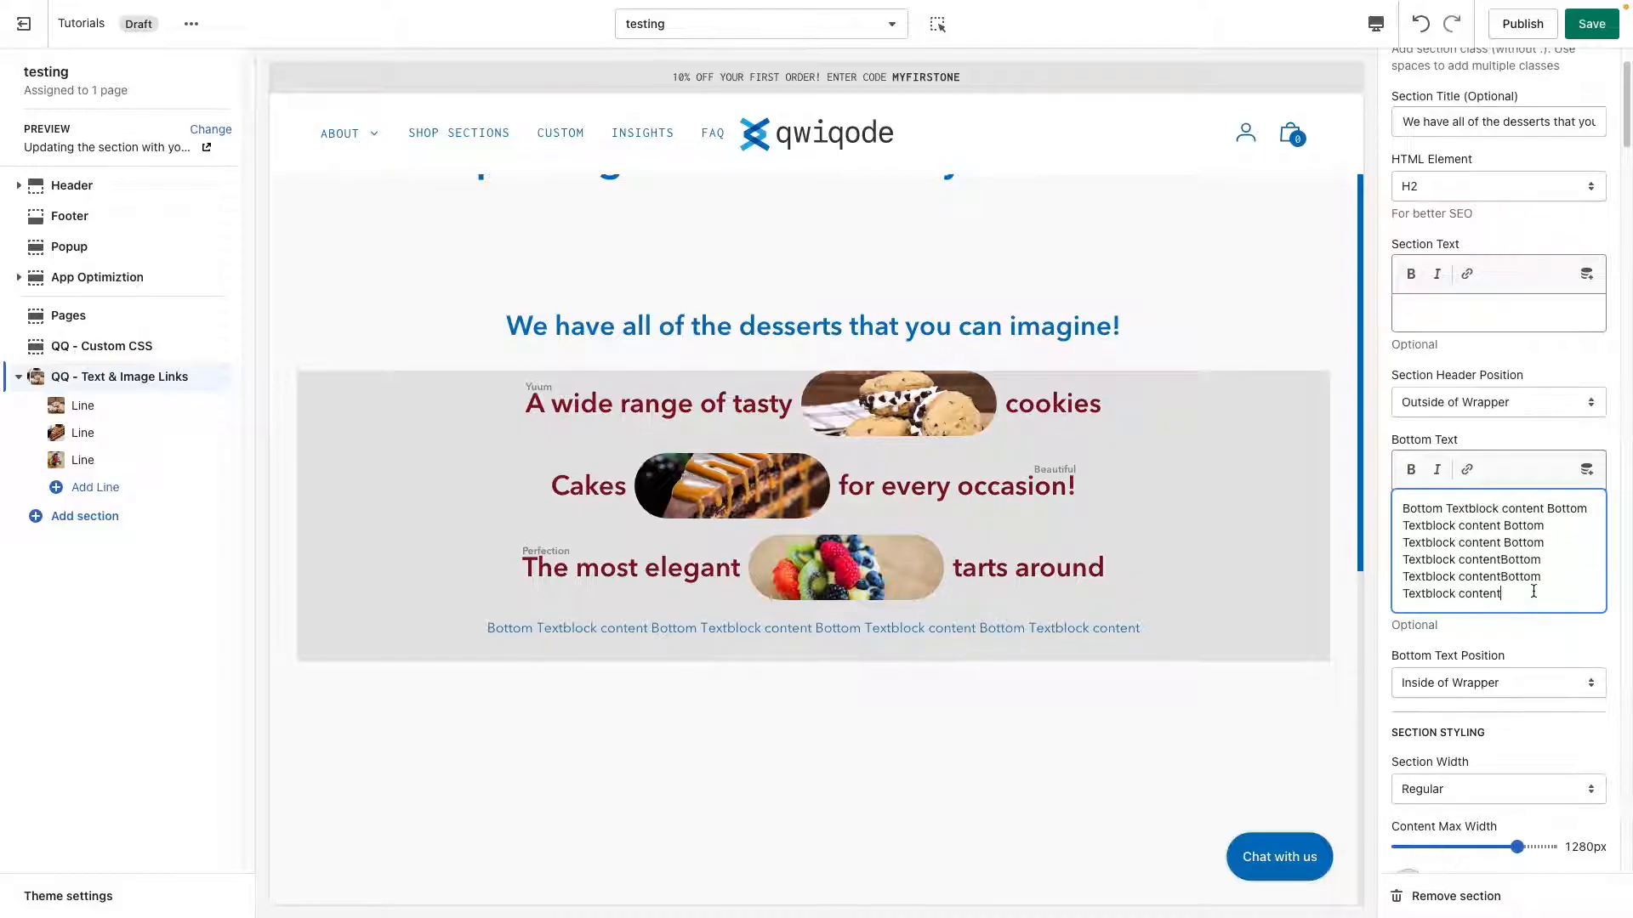
pyautogui.hotkey('ctrl', 'v')
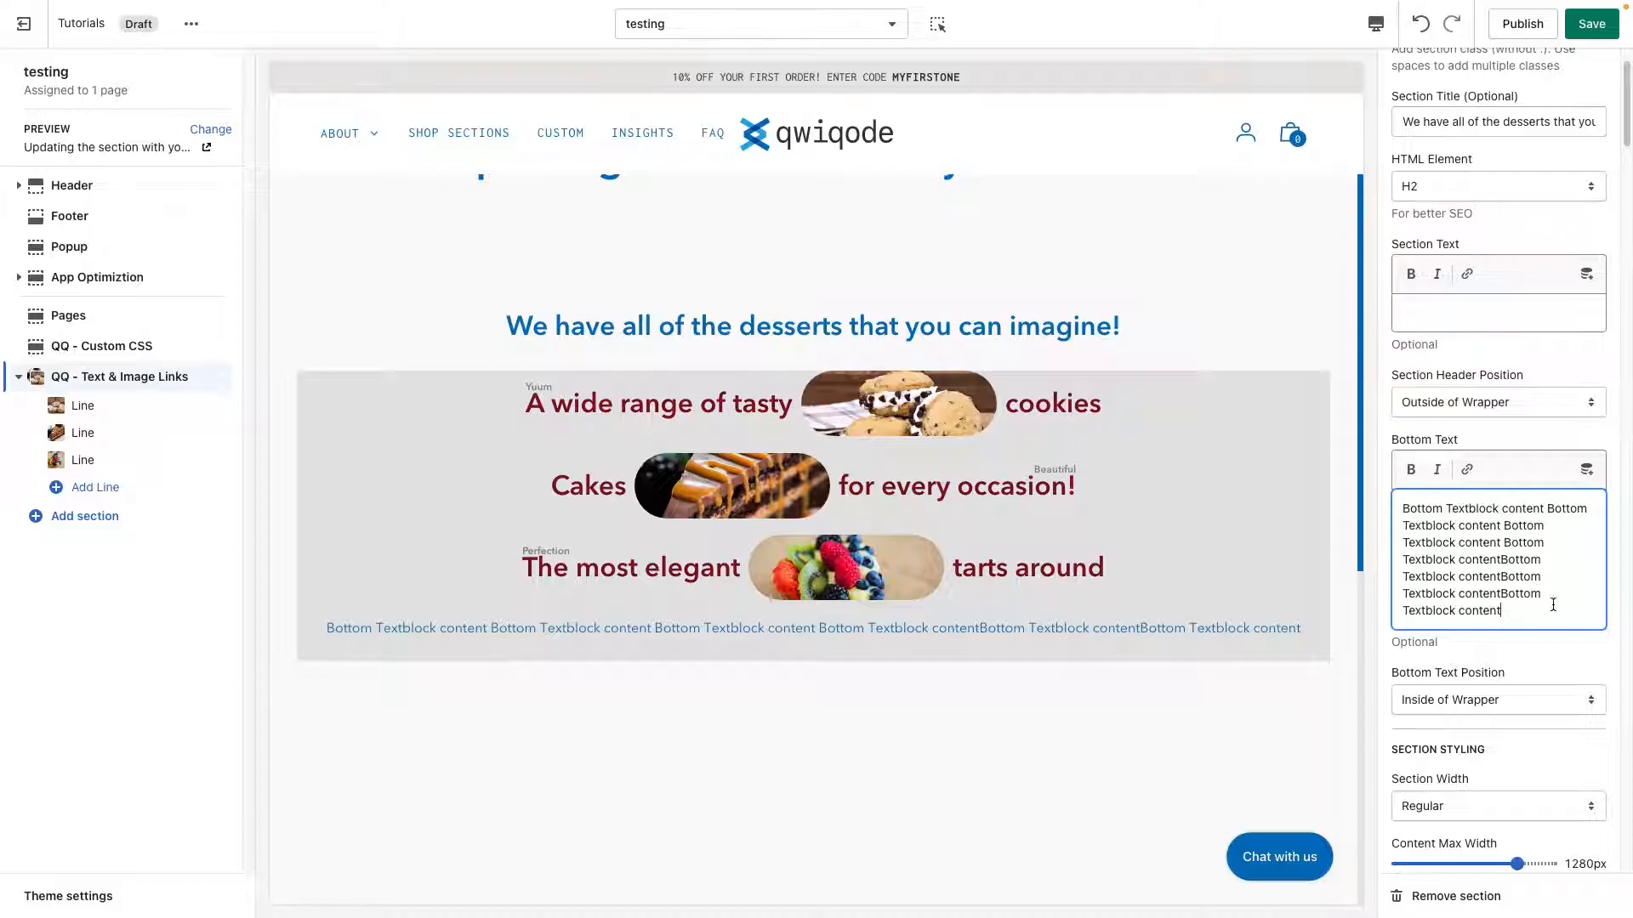
# Set the Bottom Text Position of the section to Outside of Wrapper
pyautogui.scroll(-1, 1523, 614)
pyautogui.scroll(-2, 1523, 614)
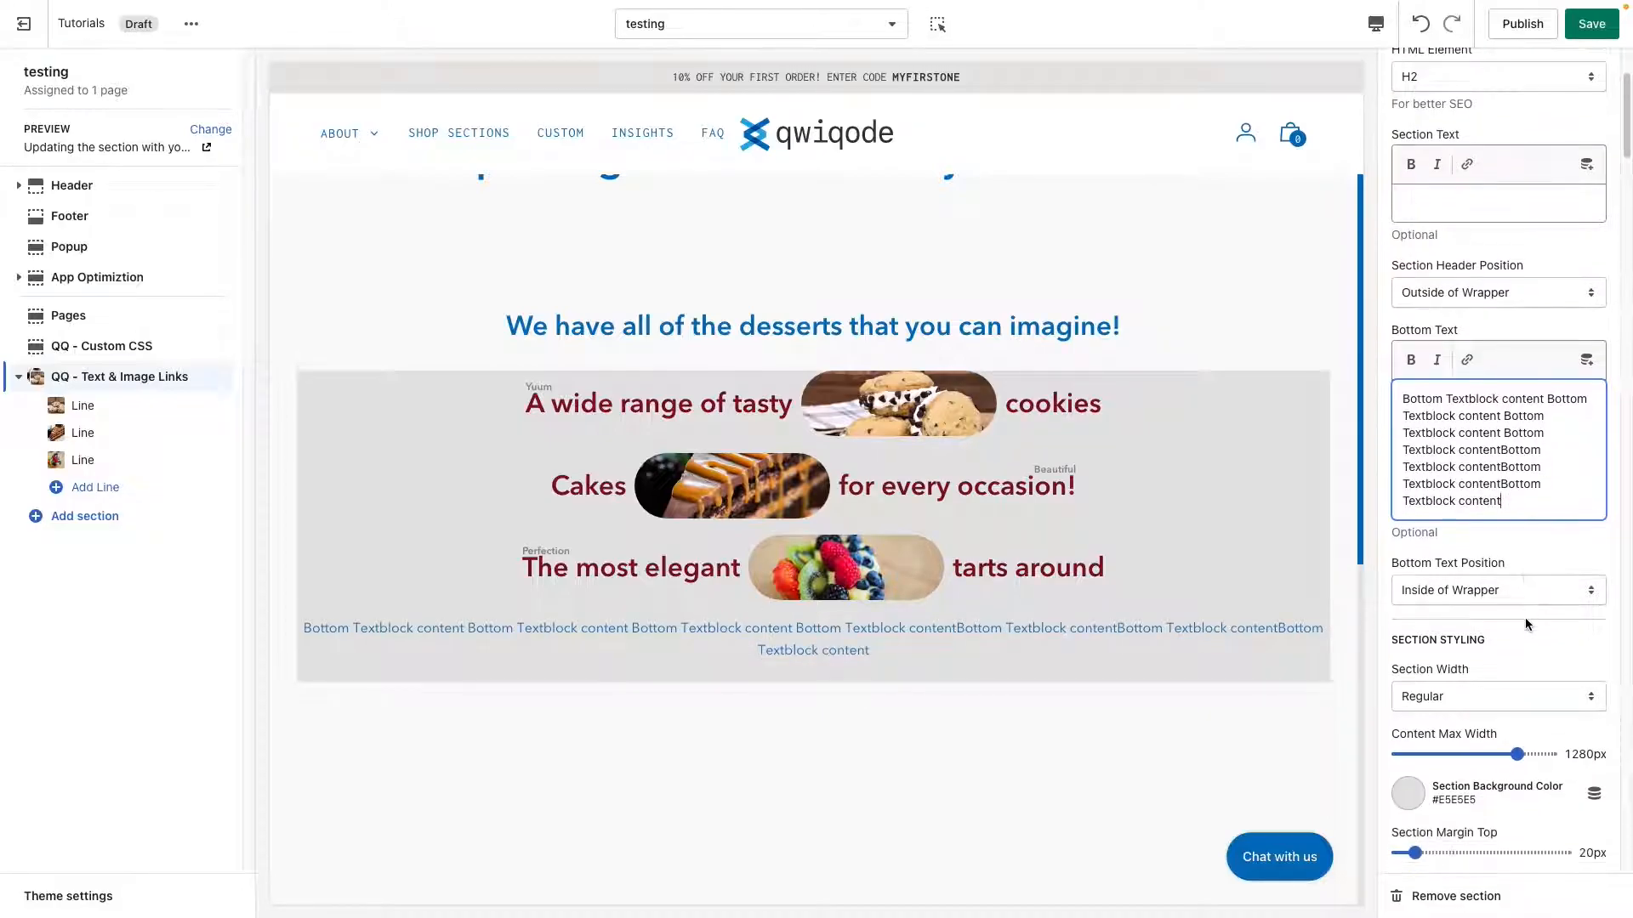
pyautogui.click(1499, 577)
pyautogui.click(1497, 586)
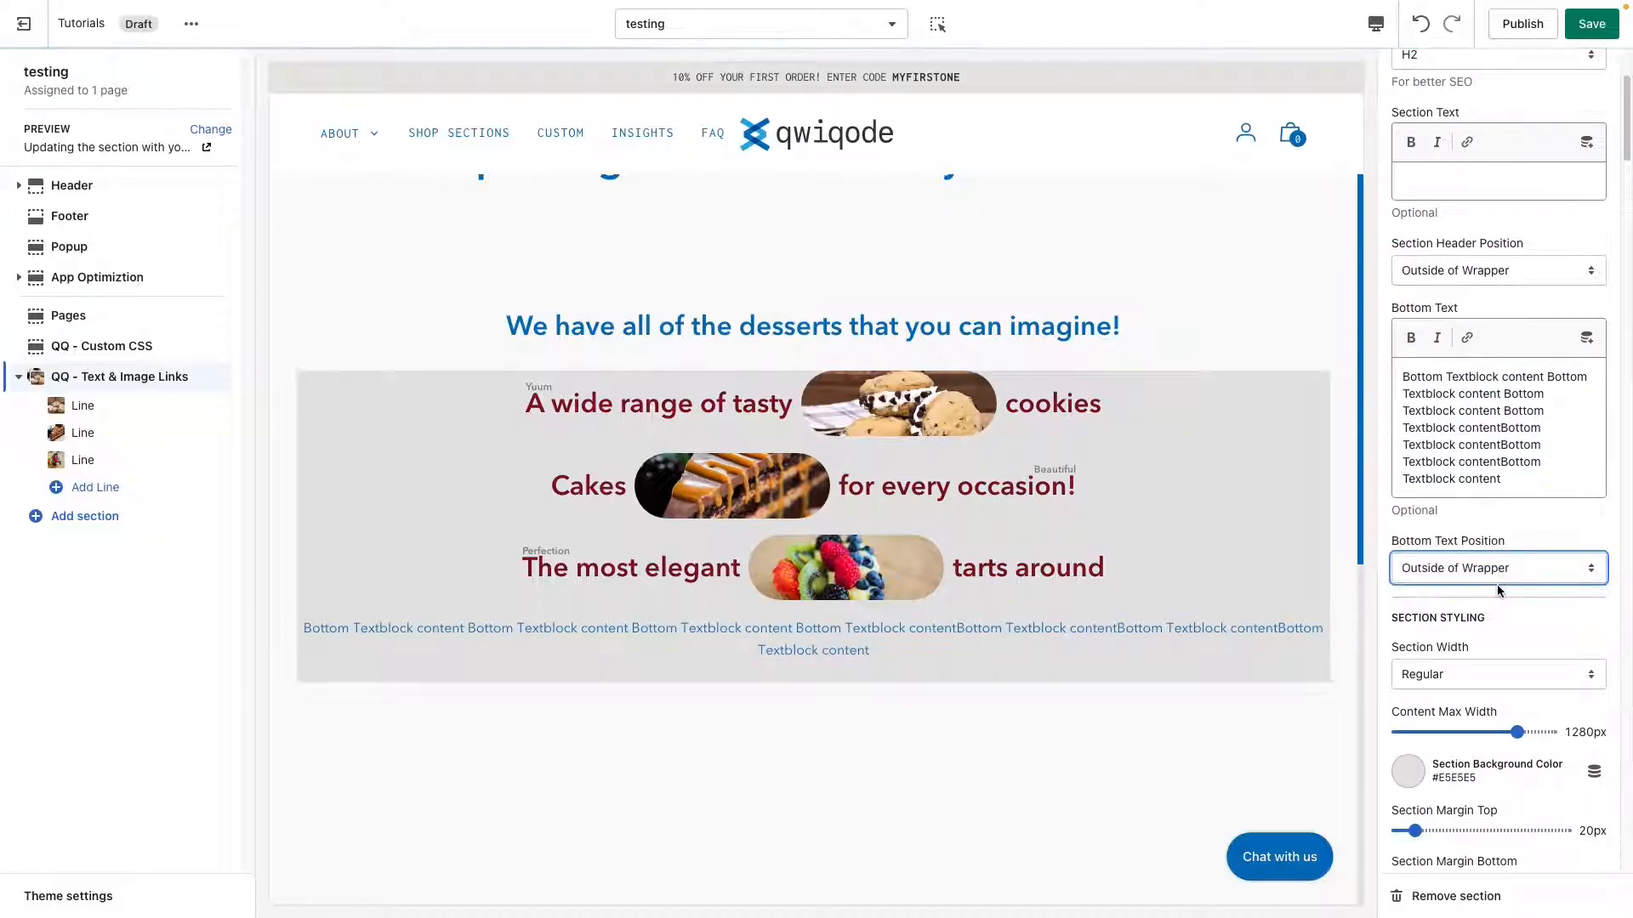
pyautogui.scroll(-5, 1516, 674)
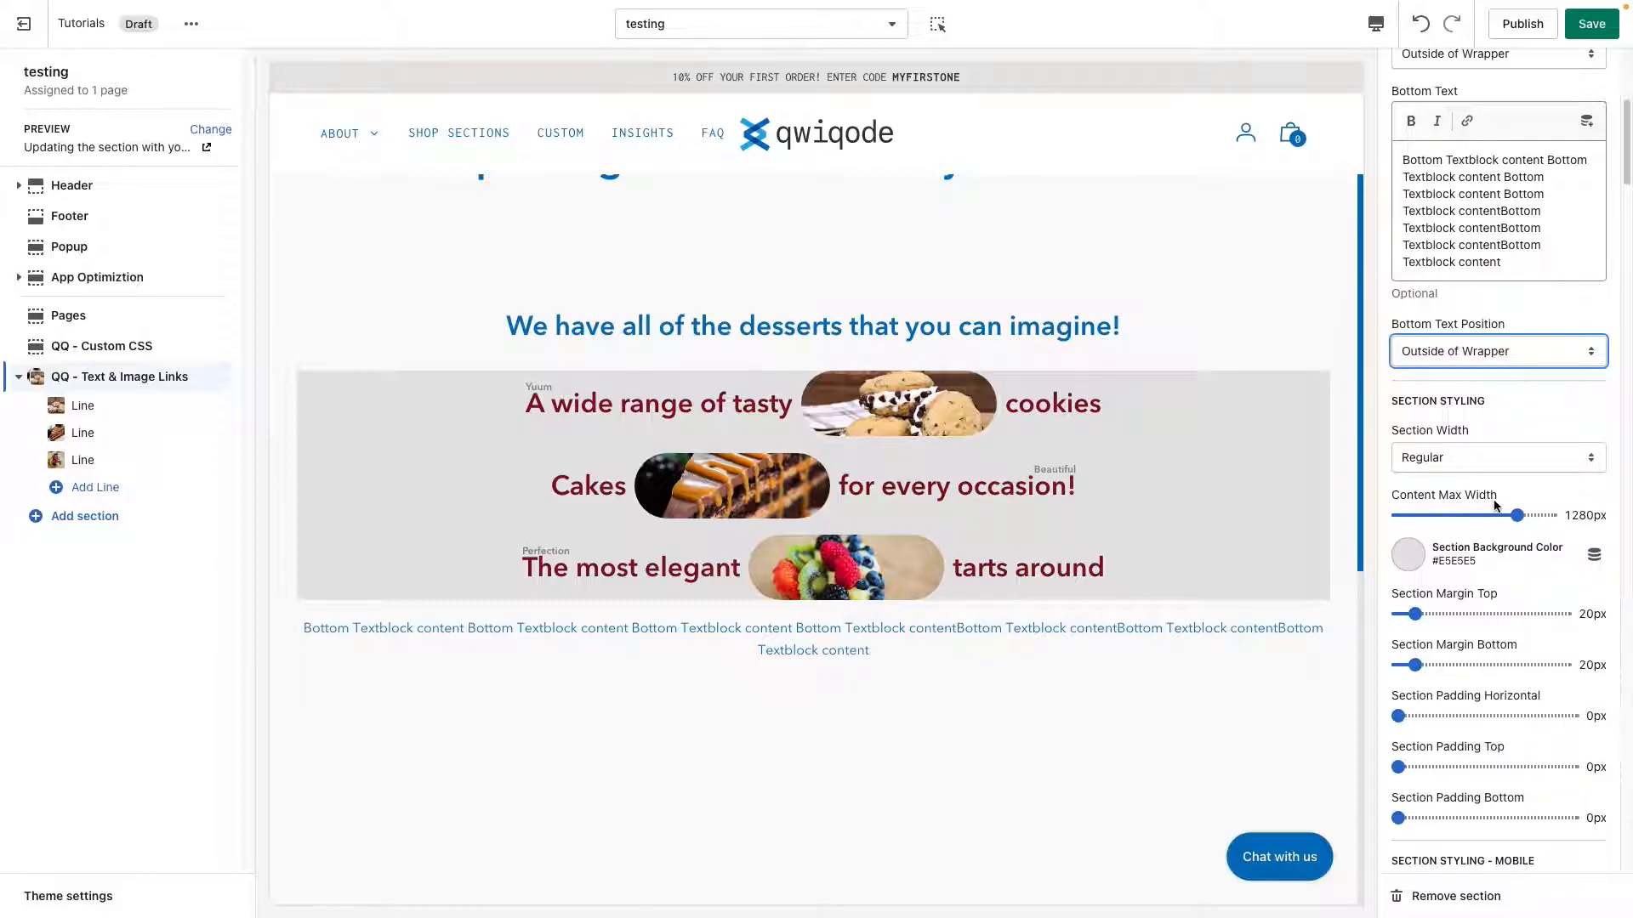
# Reduce the section's Content Max Width to 840px
pyautogui.moveTo(1511, 514); pyautogui.dragTo(1452, 514)
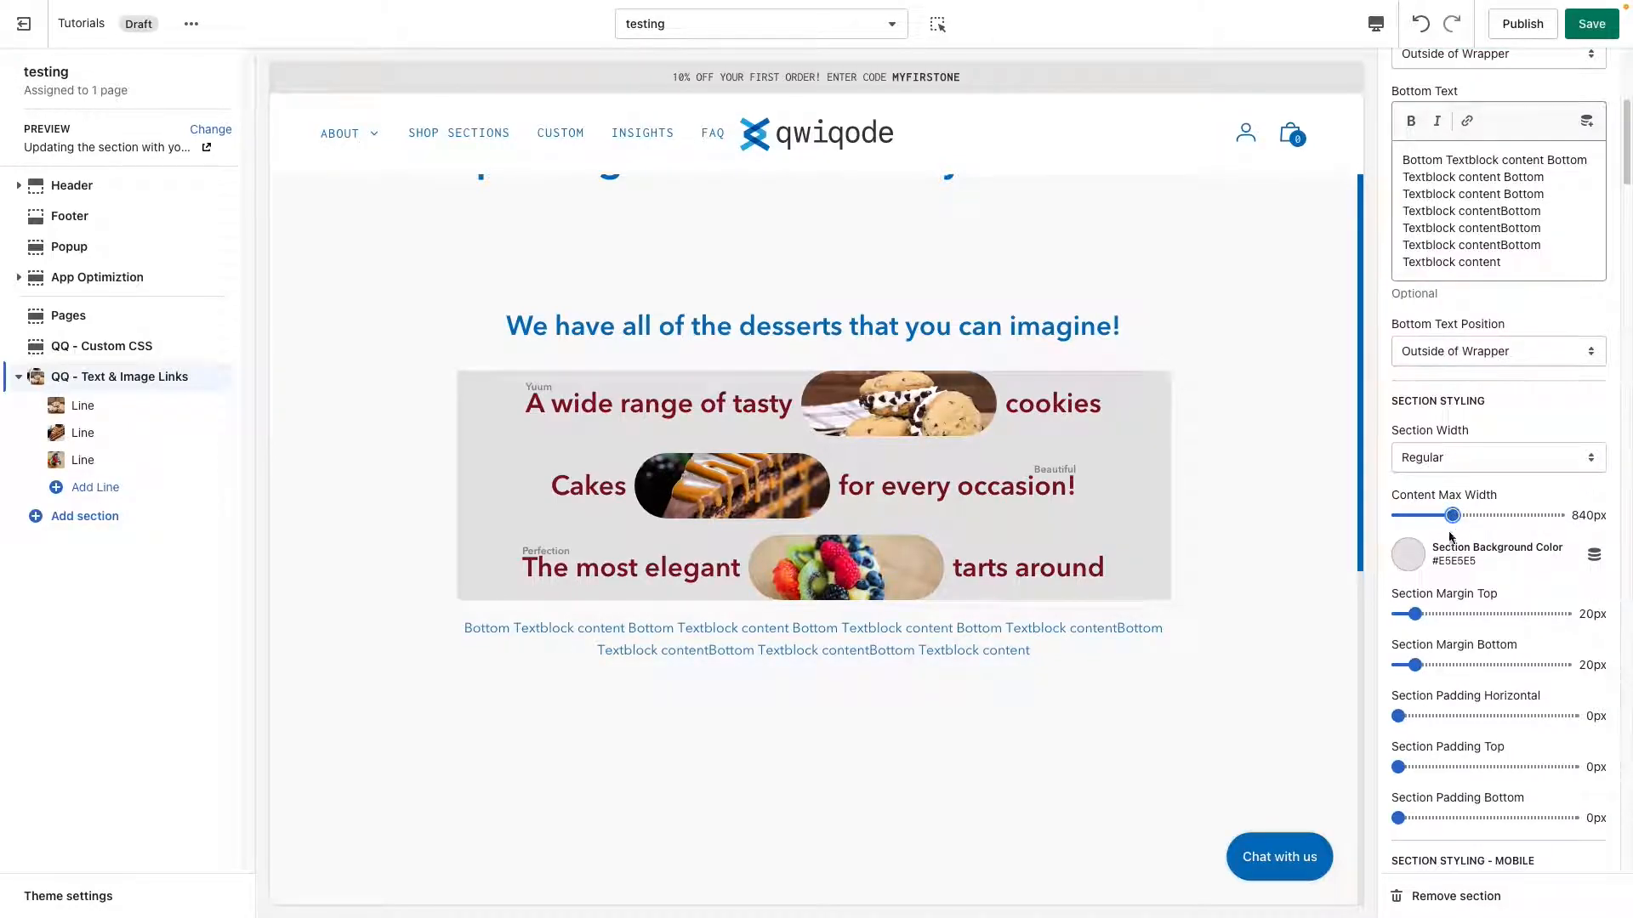
# Clear the Section Background Color to preview the section as transparent, and restore the color #E5E5E5
pyautogui.click(1405, 556)
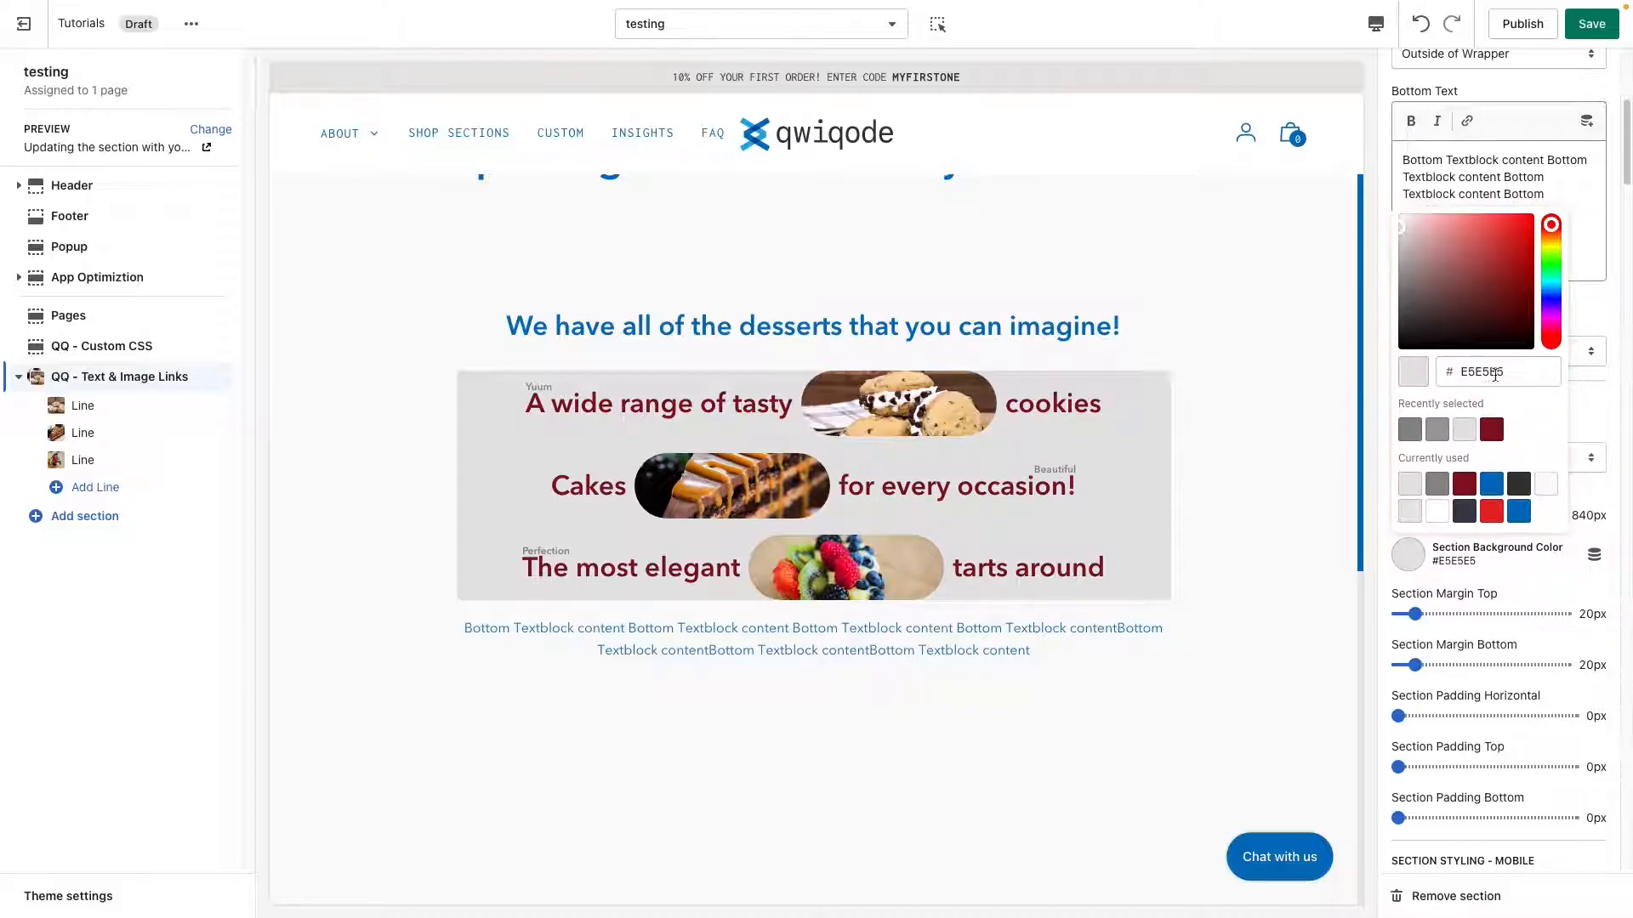
pyautogui.moveTo(1507, 375); pyautogui.dragTo(1437, 377)
pyautogui.press('super+c')
pyautogui.press('BackSpace')
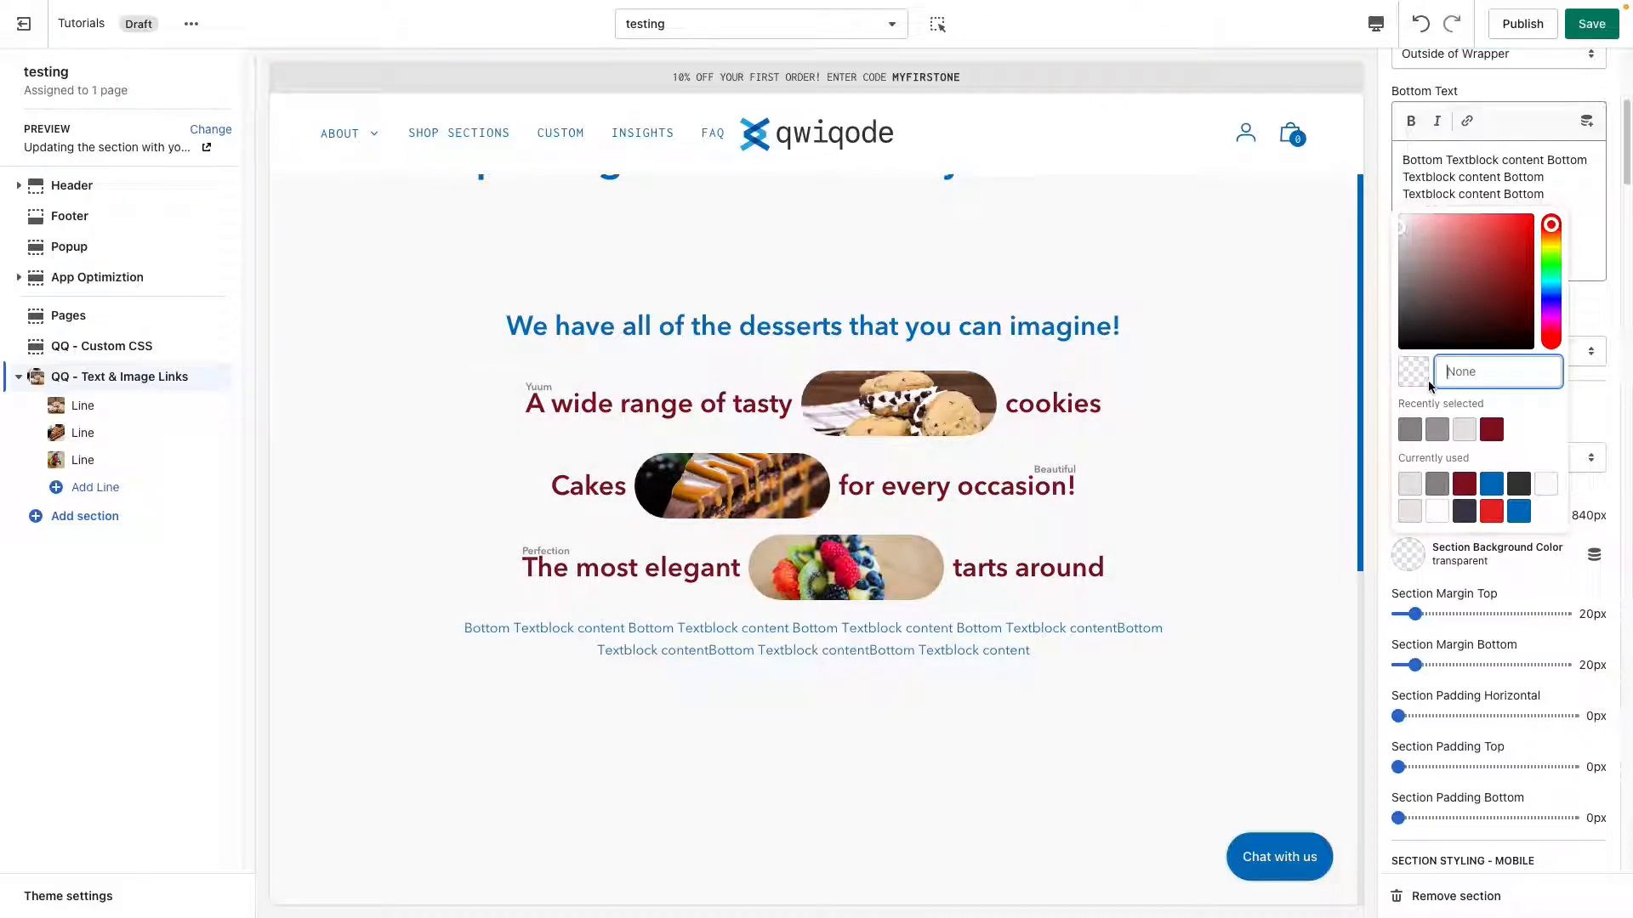
pyautogui.press('super+v')
pyautogui.click(1608, 420)
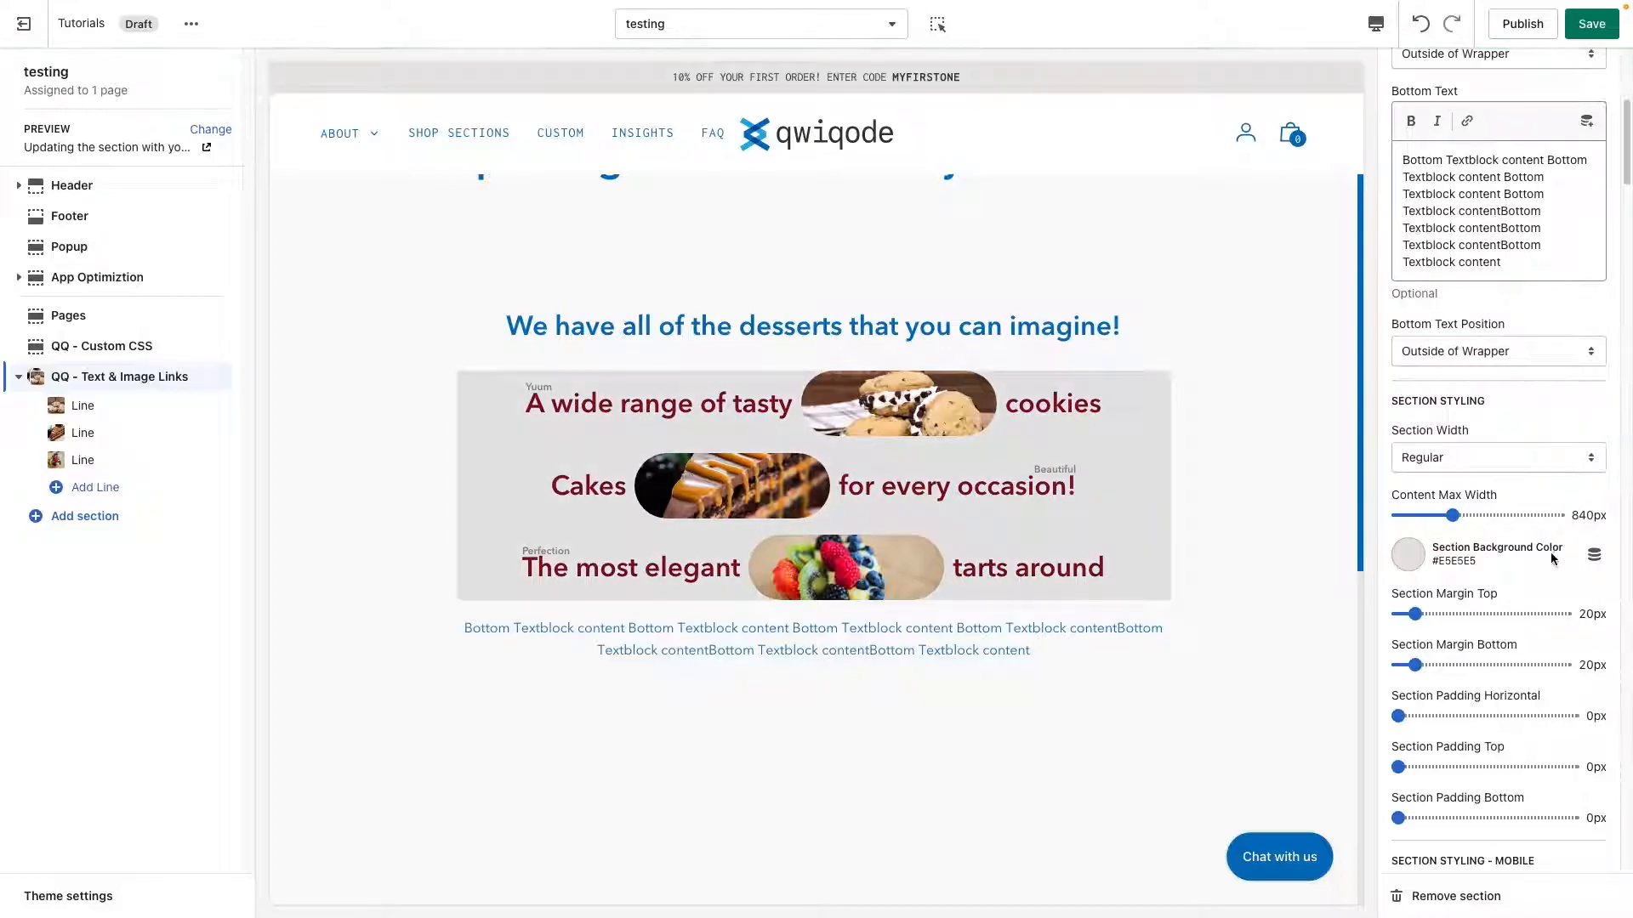
# Set the desktop Section Margin Top to 30px, Section Margin Bottom to 45px and Section Padding Horizontal to 35px
pyautogui.scroll(-2, 1485, 590)
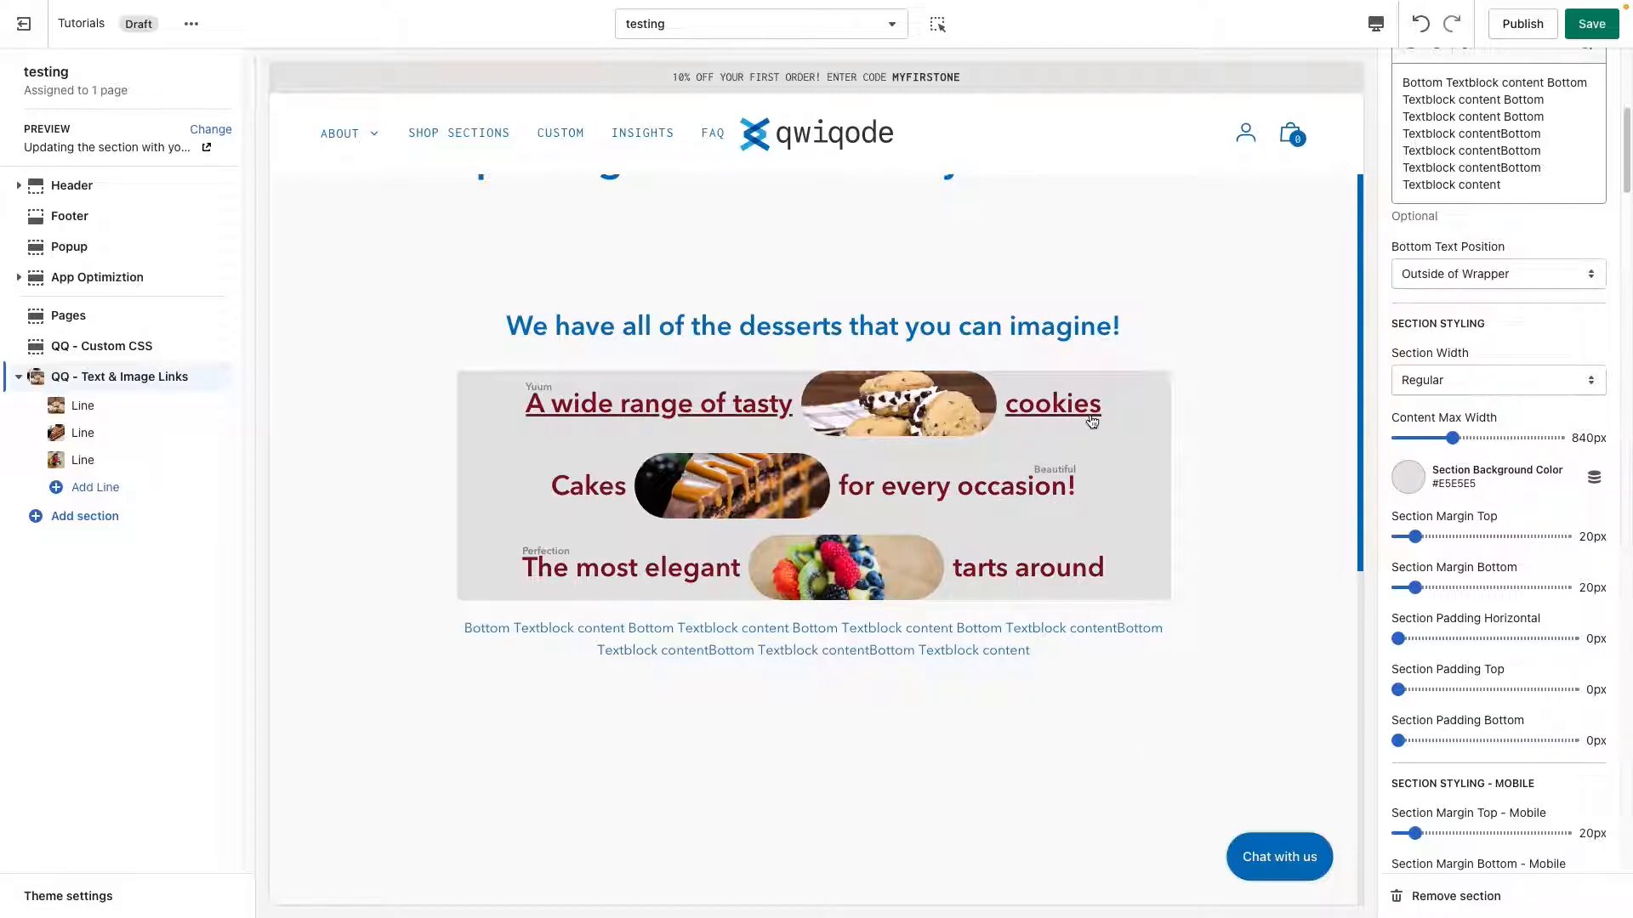
pyautogui.moveTo(1425, 542); pyautogui.dragTo(1435, 587)
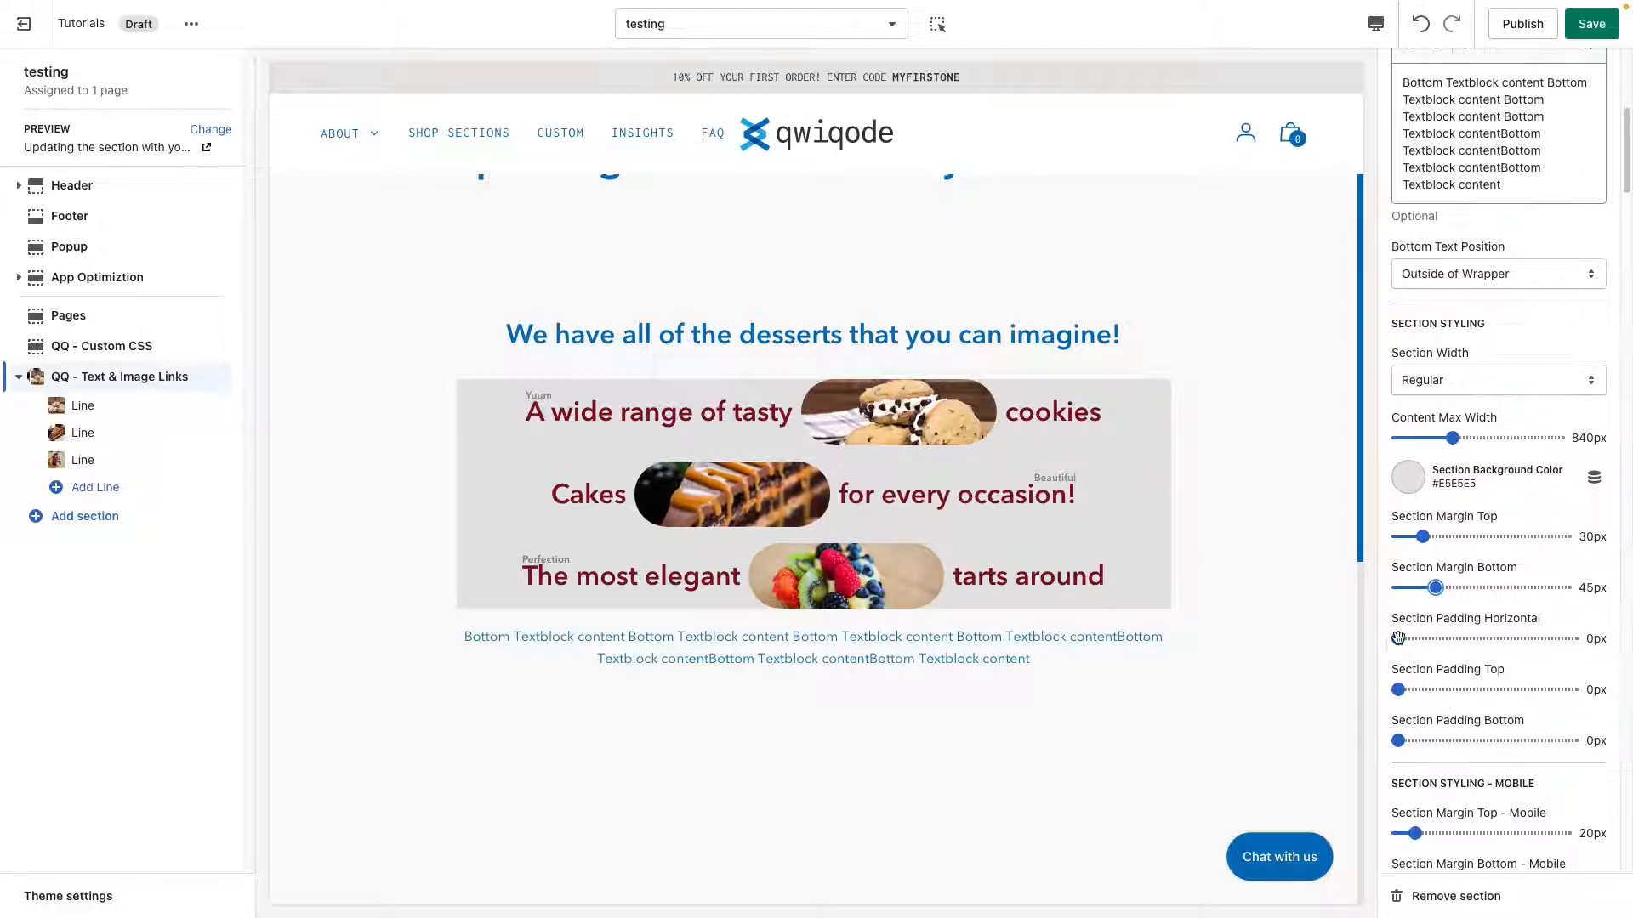
pyautogui.moveTo(1398, 638); pyautogui.dragTo(1439, 639)
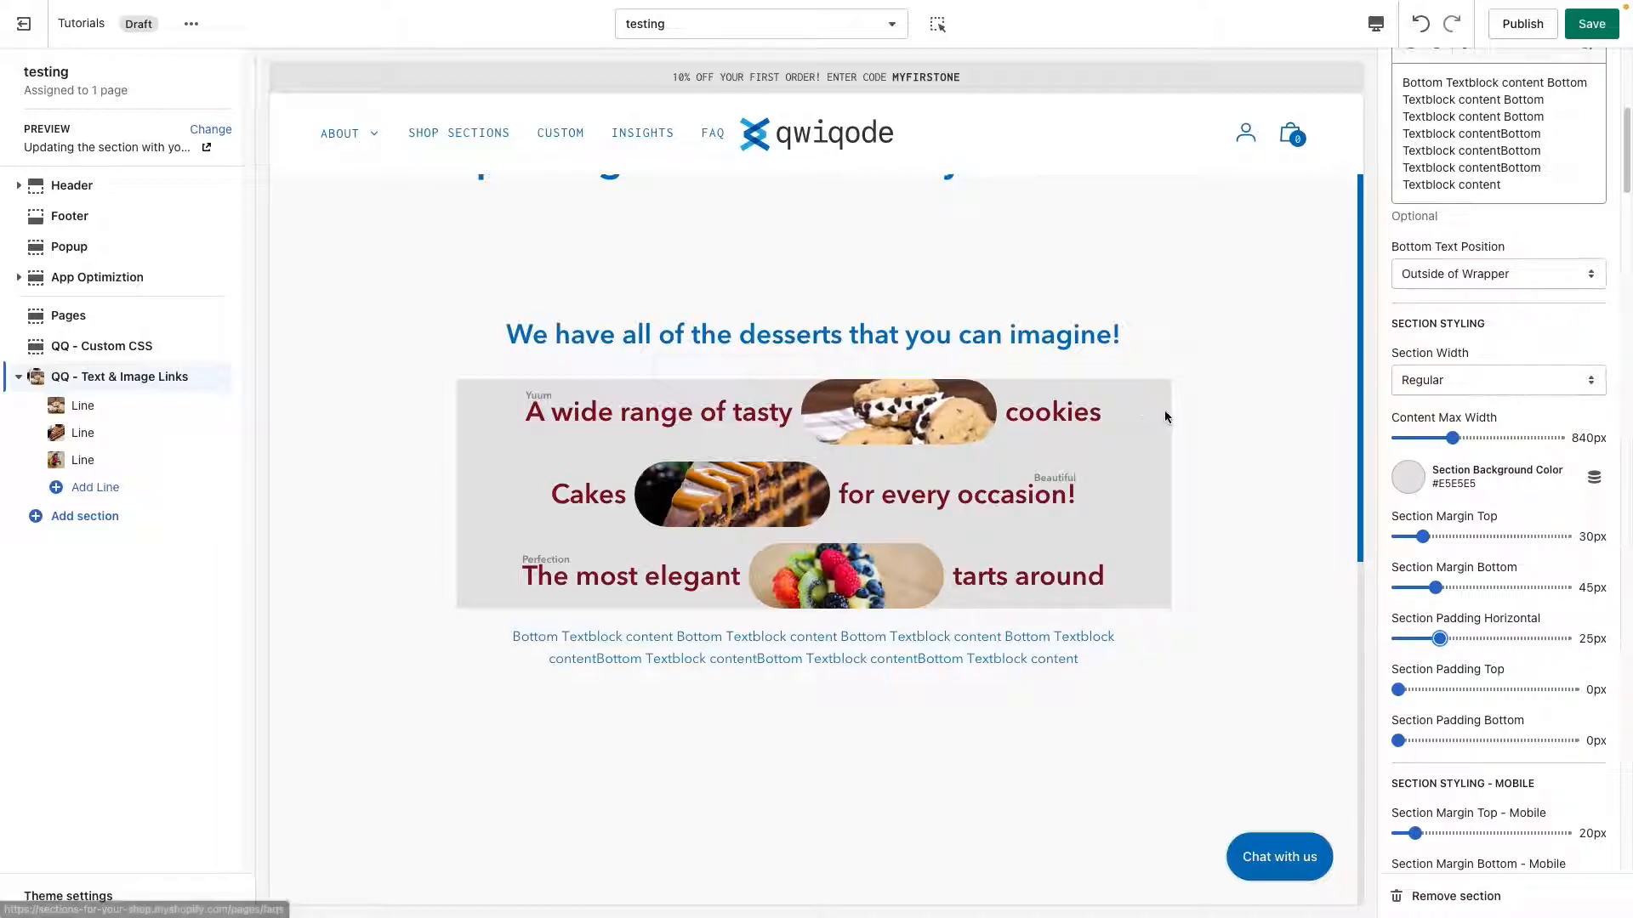
pyautogui.moveTo(1443, 638); pyautogui.dragTo(1457, 639)
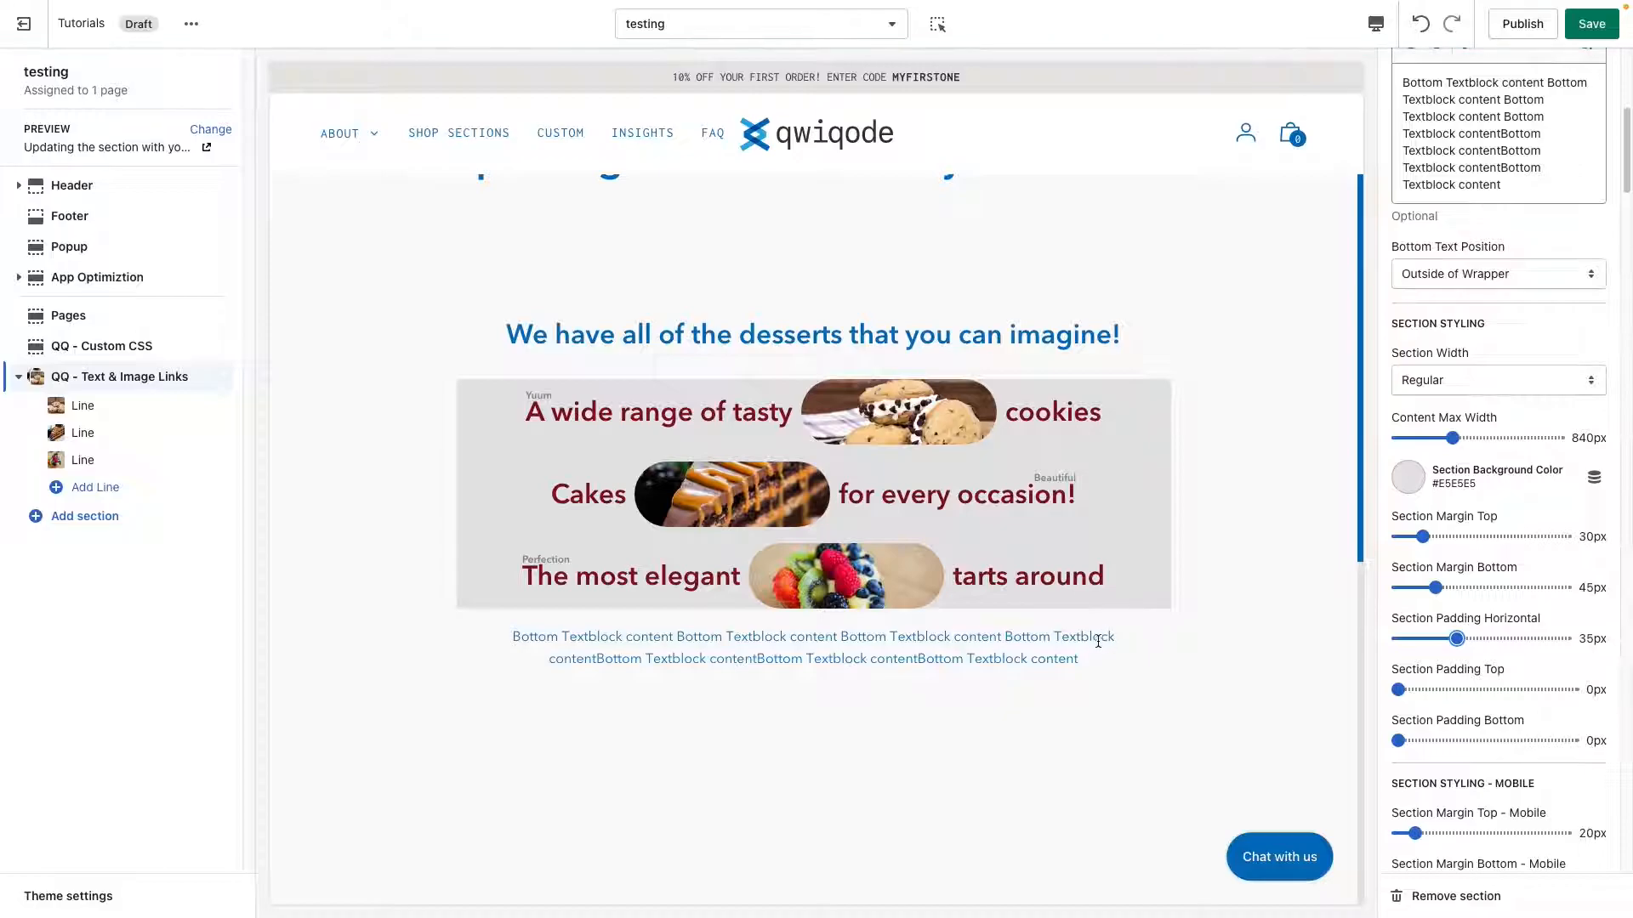
pyautogui.moveTo(1456, 639)
pyautogui.mouseDown()
pyautogui.moveTo(1514, 639)
pyautogui.moveTo(1455, 640)
pyautogui.mouseUp()
# Set the desktop Section Padding Top to 10px and Section Padding Bottom to 25px
pyautogui.scroll(-1, 1455, 666)
pyautogui.moveTo(1400, 631); pyautogui.dragTo(1425, 632)
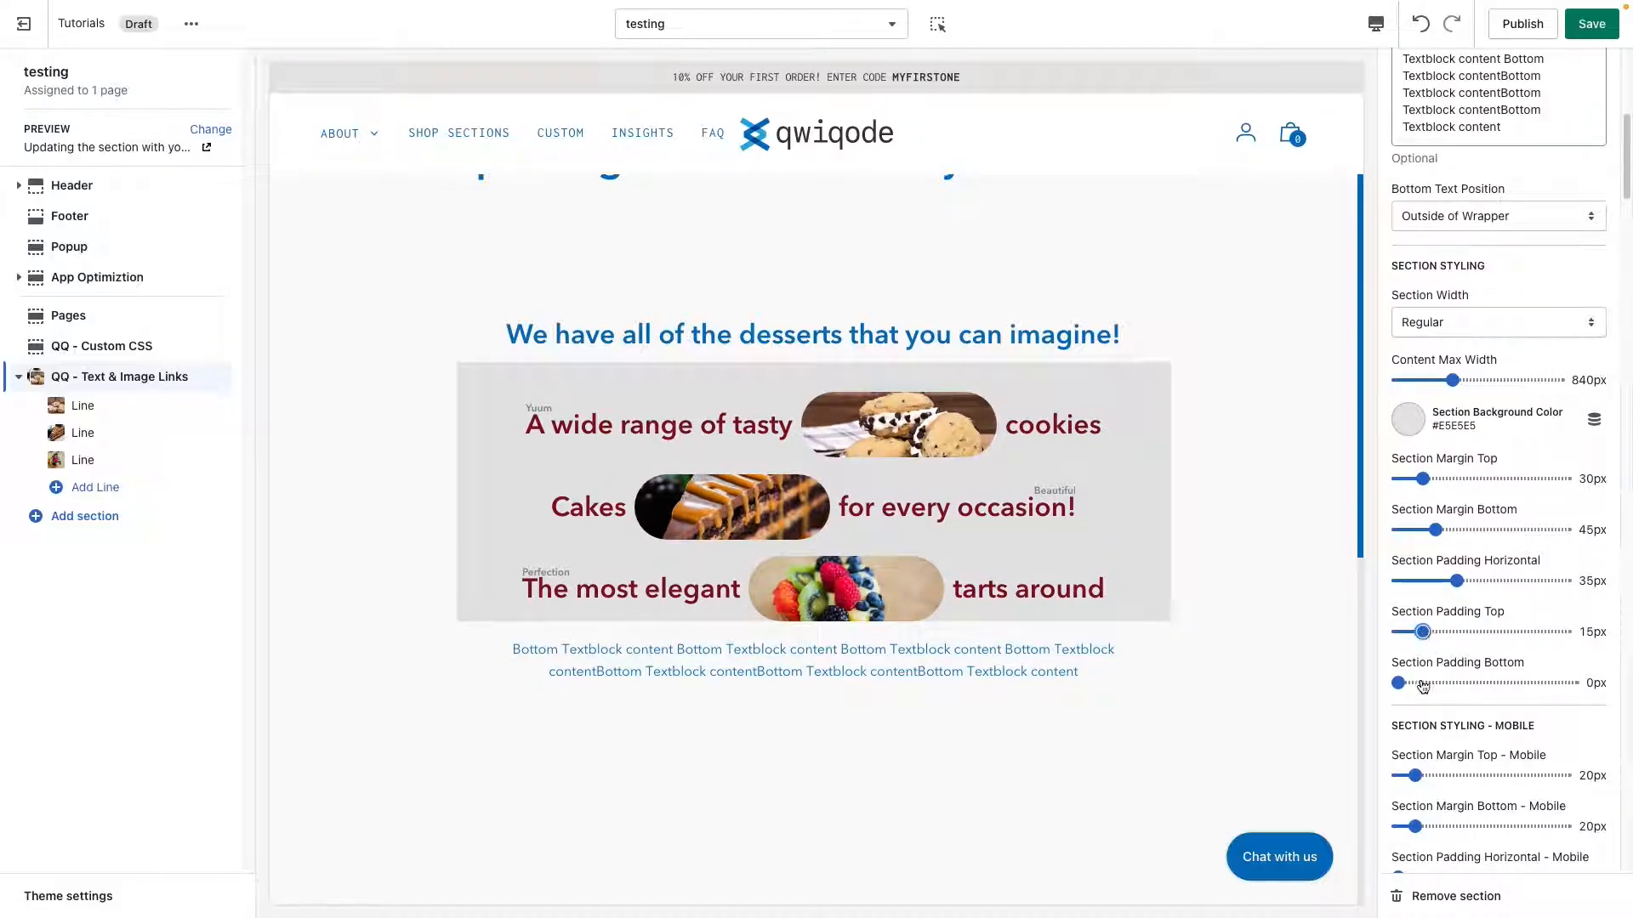
pyautogui.moveTo(1401, 682); pyautogui.dragTo(1430, 682)
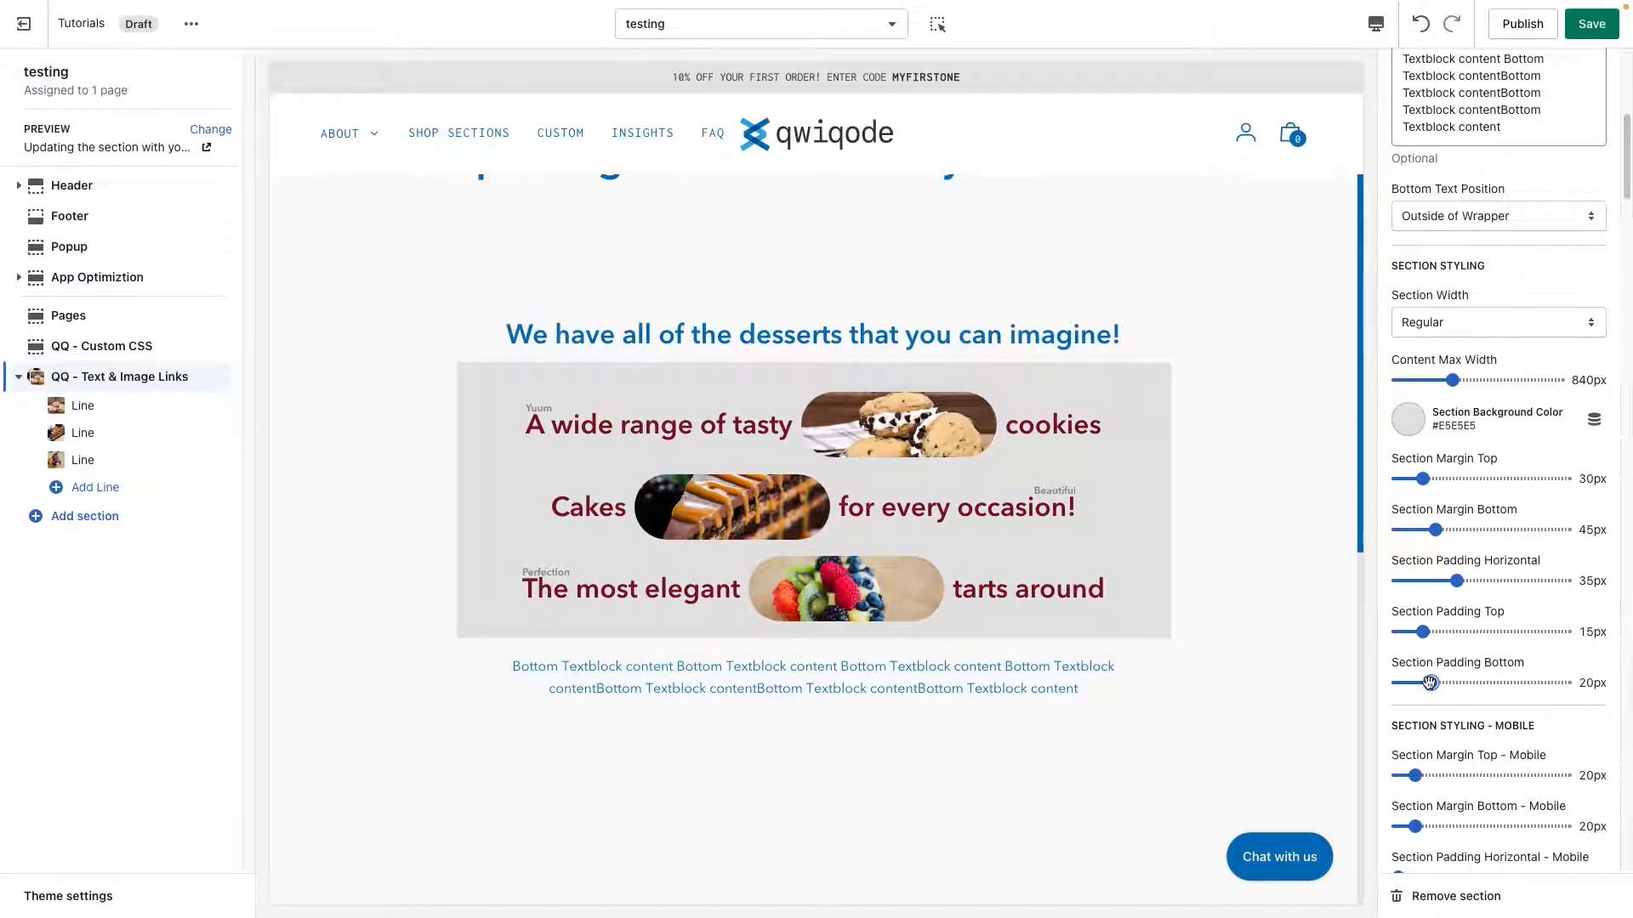
pyautogui.click(1423, 632)
pyautogui.moveTo(1422, 632); pyautogui.dragTo(1417, 632)
pyautogui.moveTo(1432, 687); pyautogui.dragTo(1438, 684)
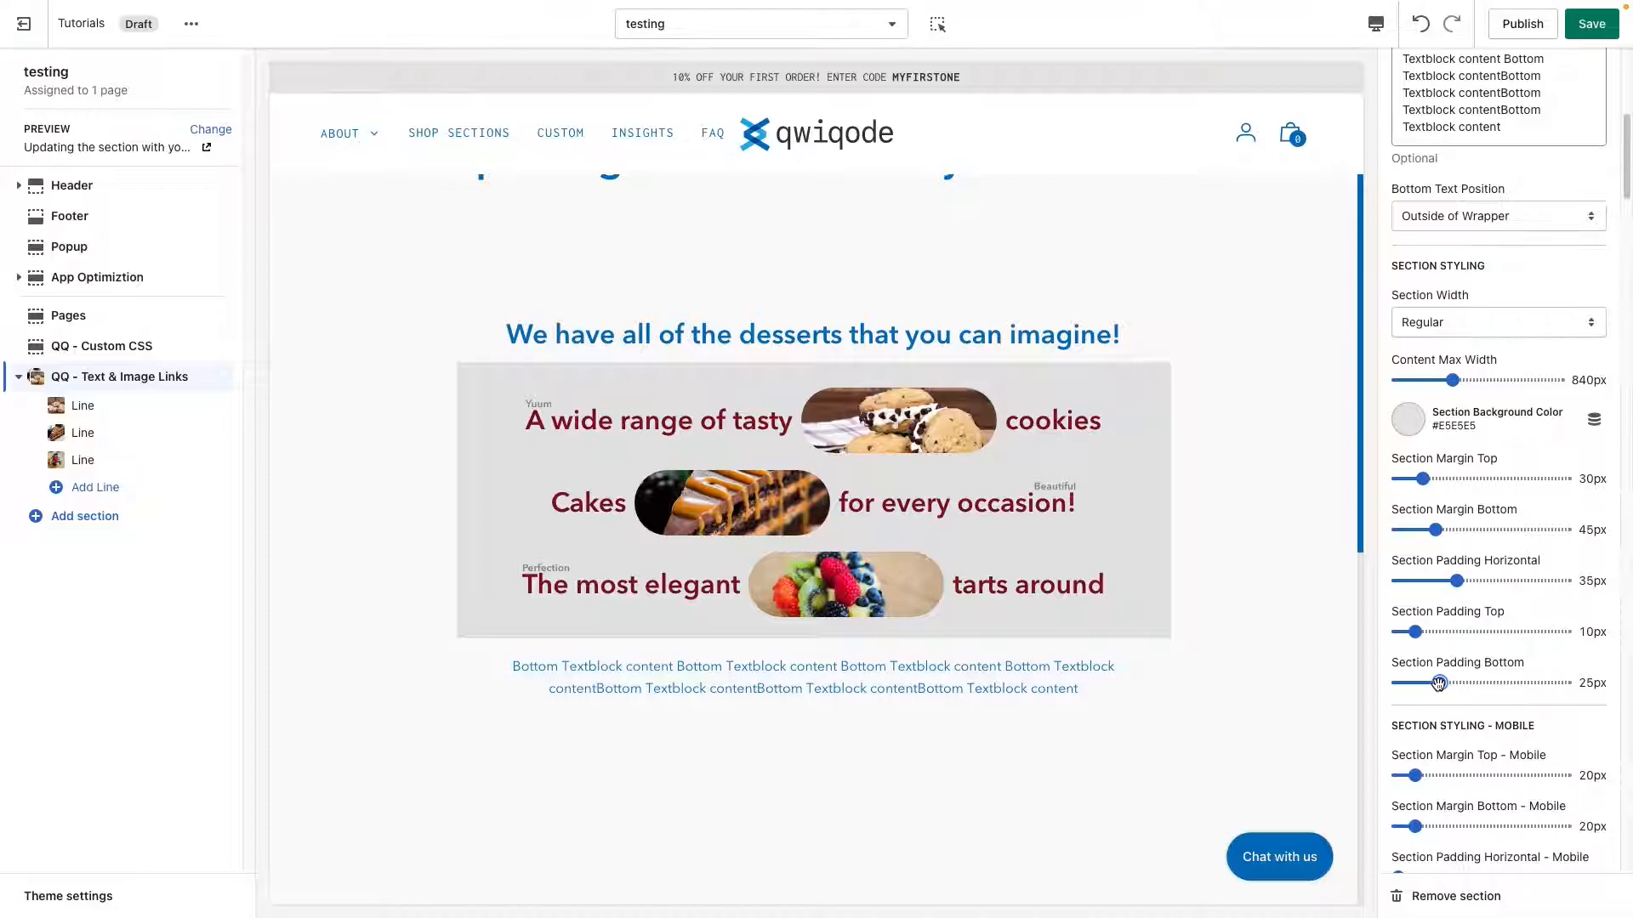
# Remove the Section Background Color value so that the section background is transparent
pyautogui.scroll(-1, 1480, 682)
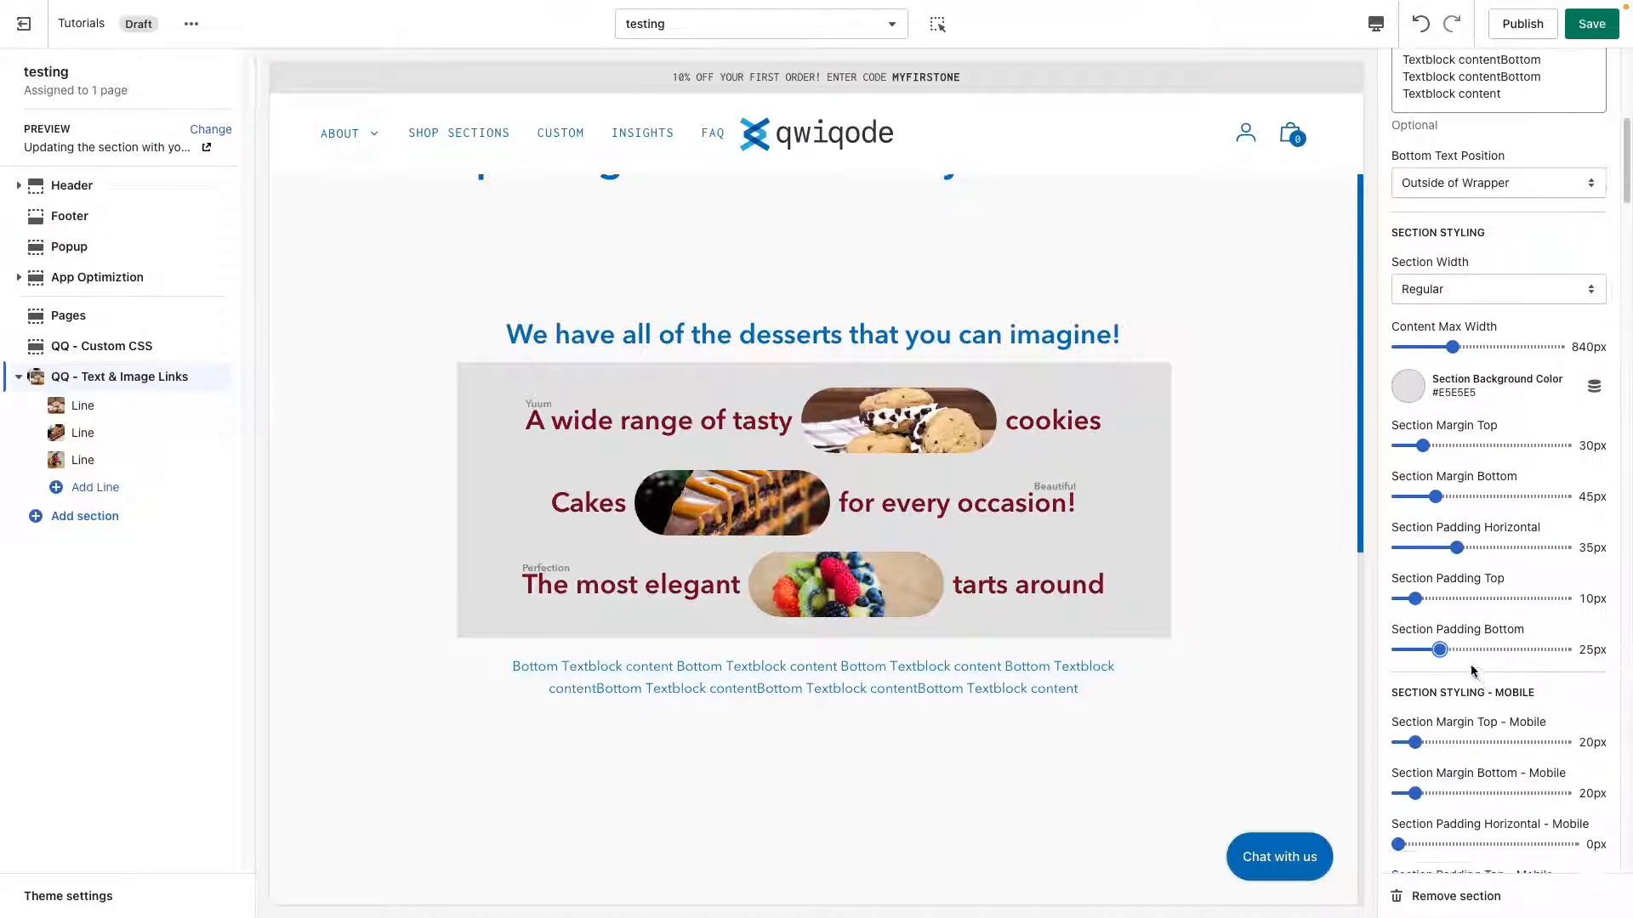
pyautogui.click(1418, 396)
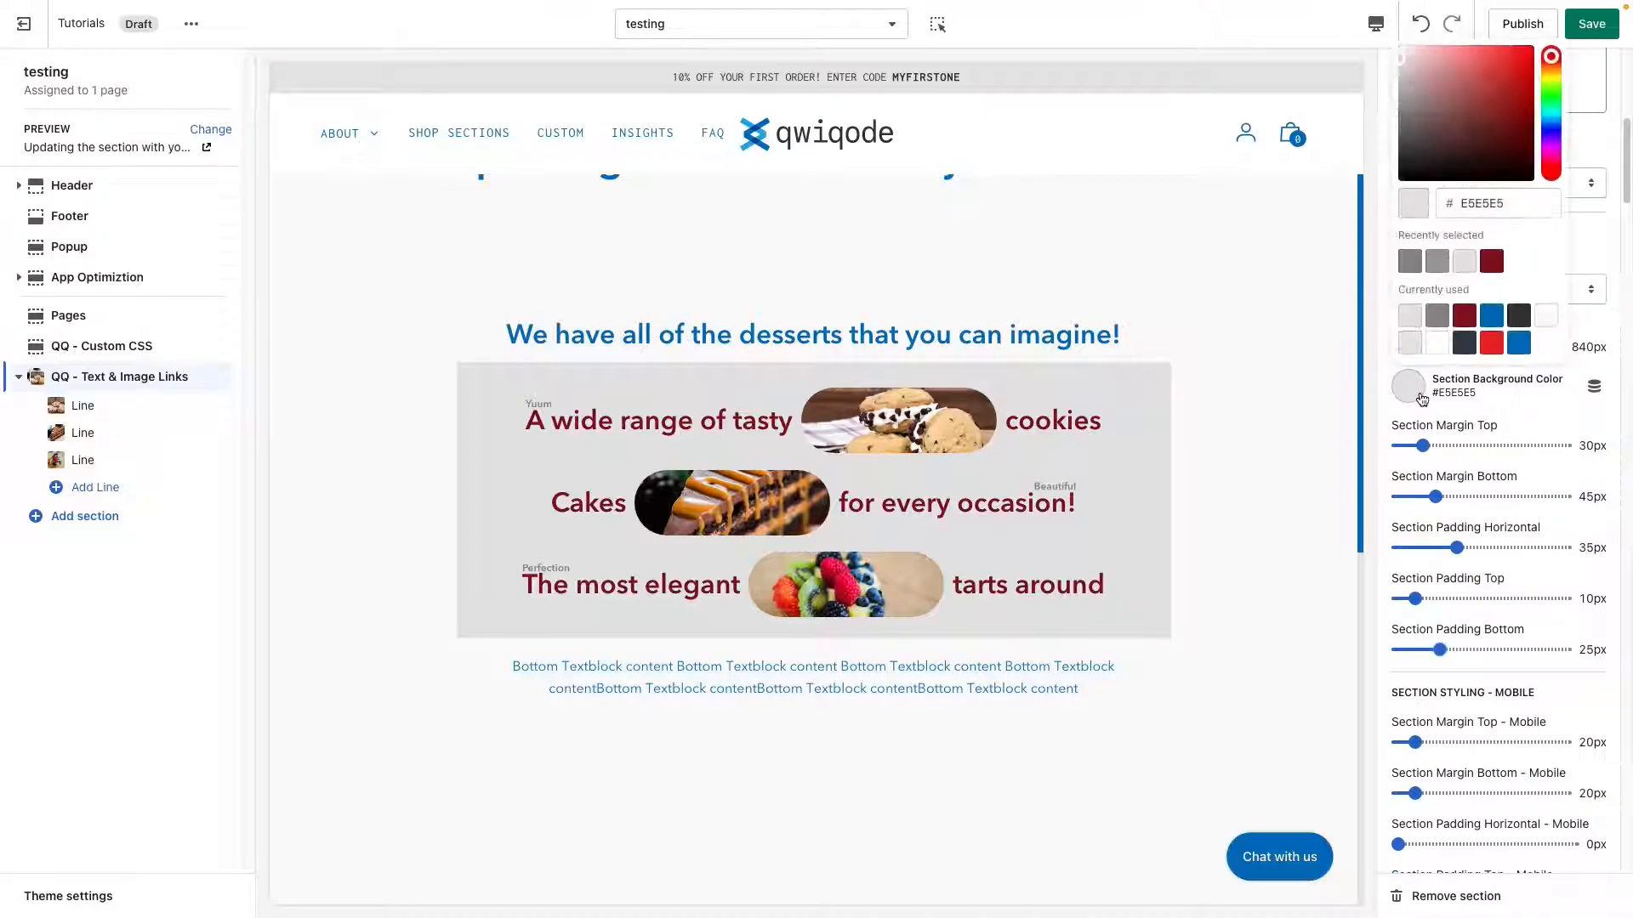
pyautogui.doubleClick(1480, 201)
pyautogui.press('BackSpace')
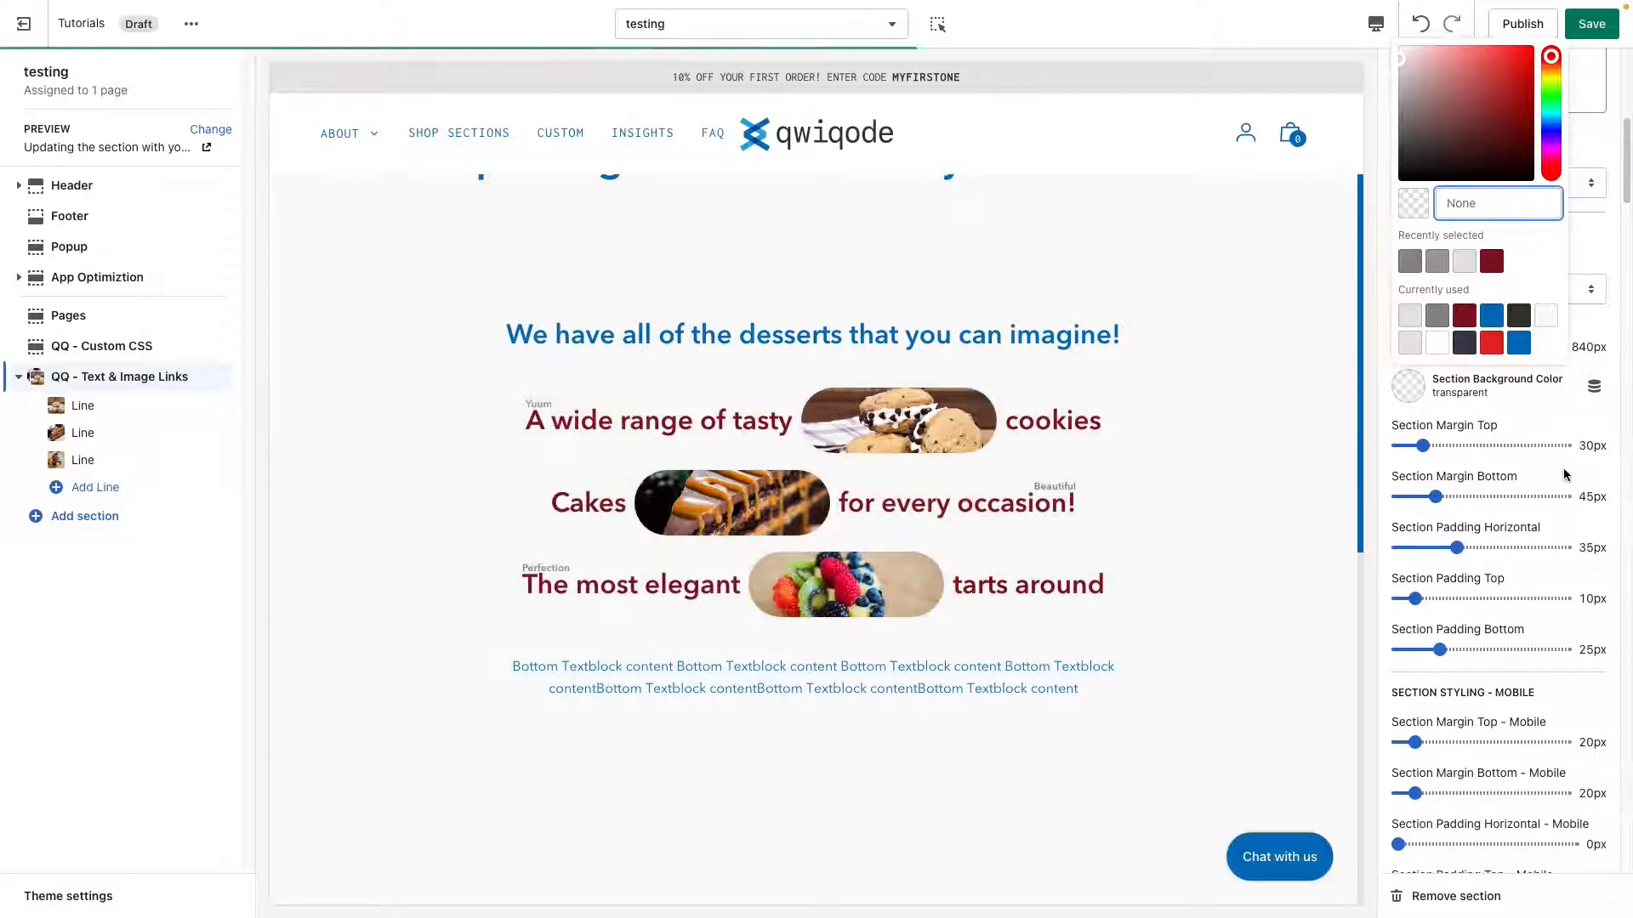
pyautogui.click(1569, 423)
# Set the Section Title Color to the recently selected gray #8C8C8C
pyautogui.scroll(-5, 1488, 664)
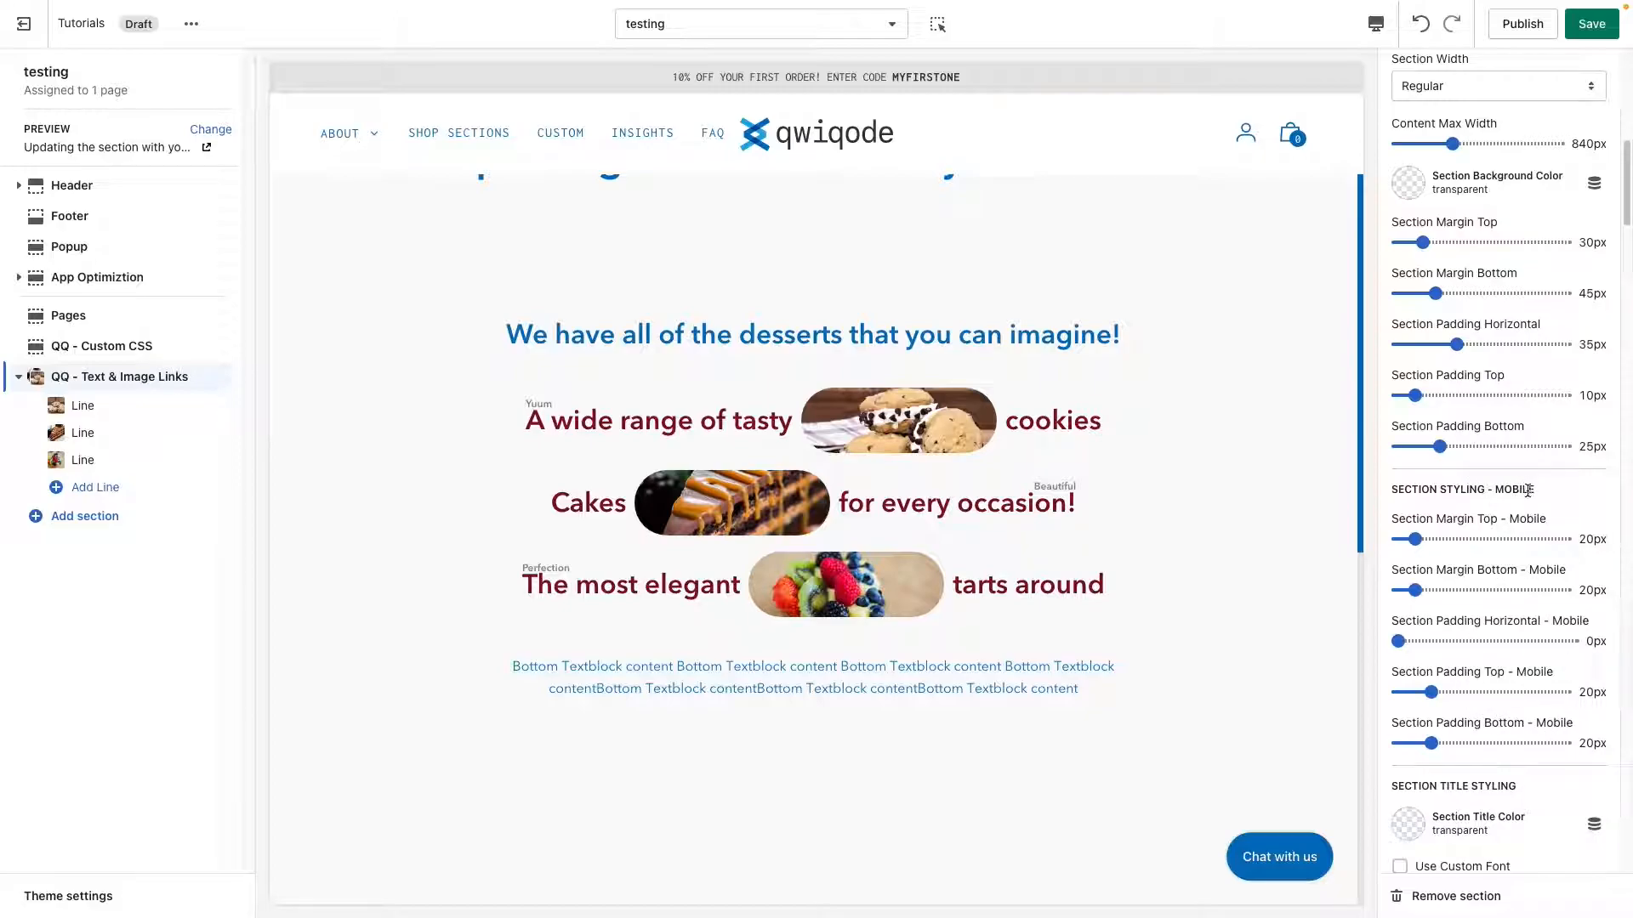
pyautogui.scroll(-8, 1468, 664)
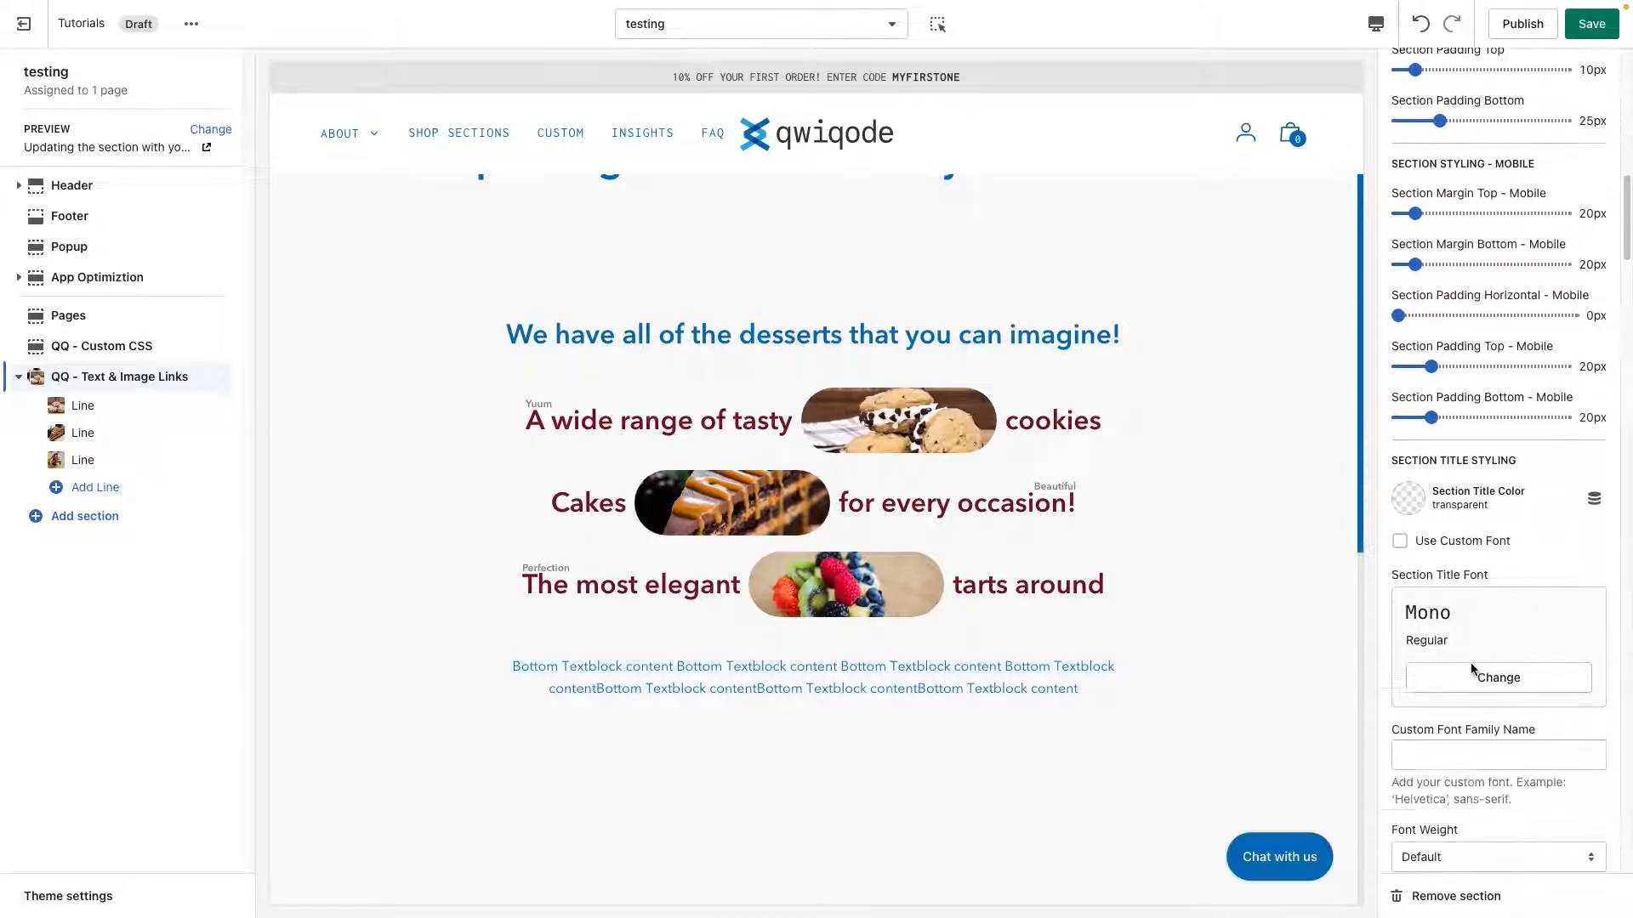
pyautogui.scroll(-1, 1470, 669)
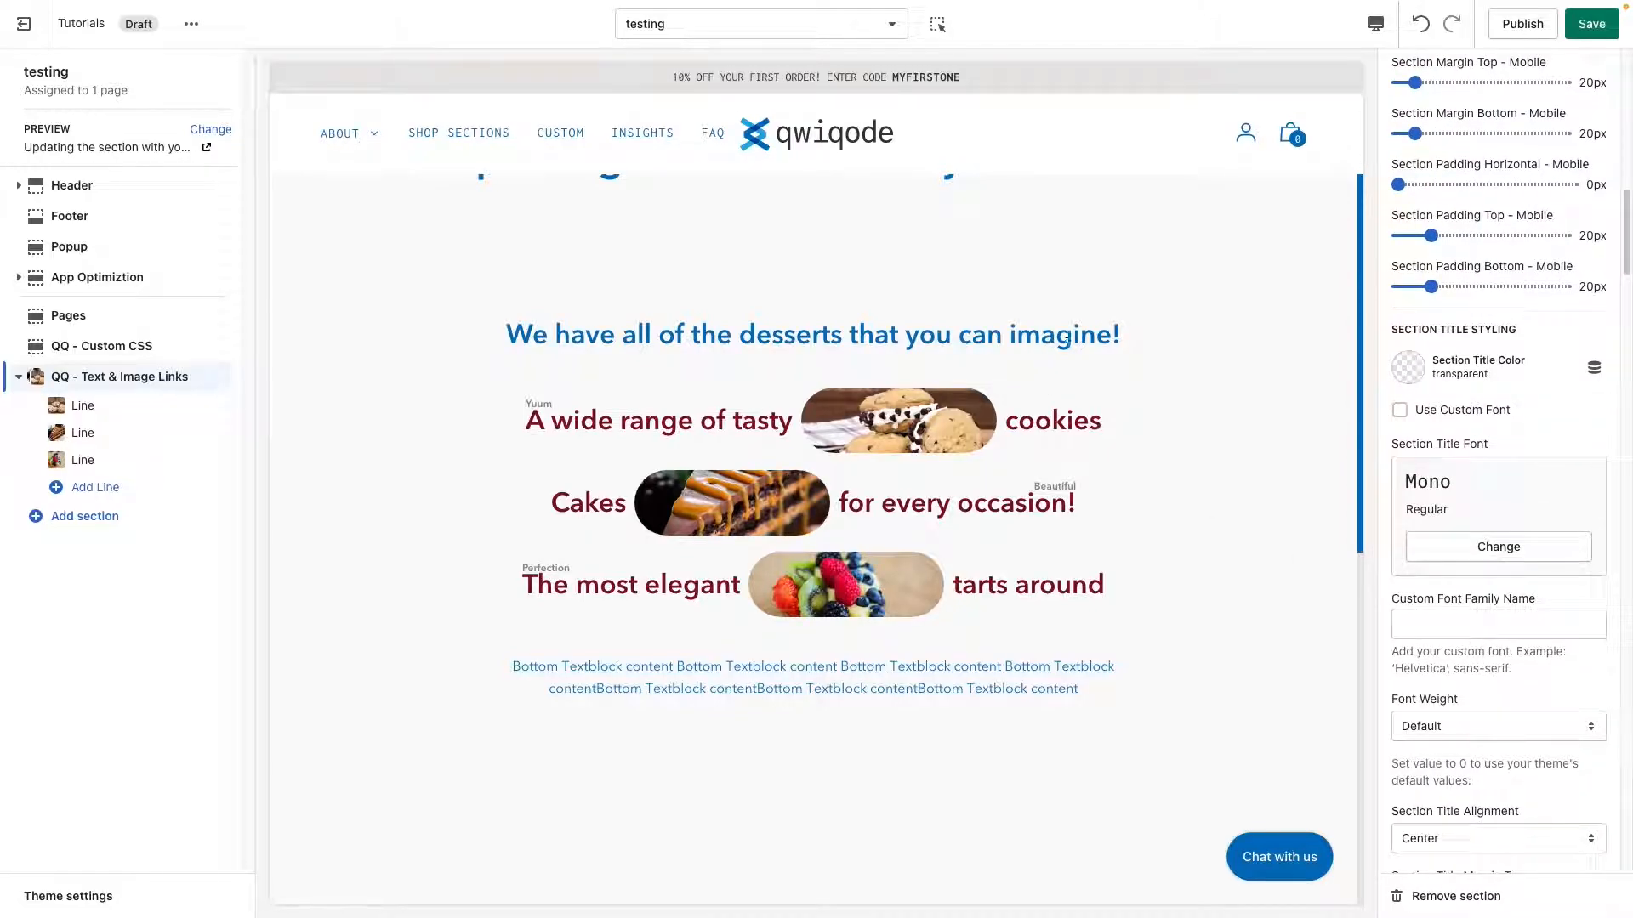
pyautogui.click(1410, 377)
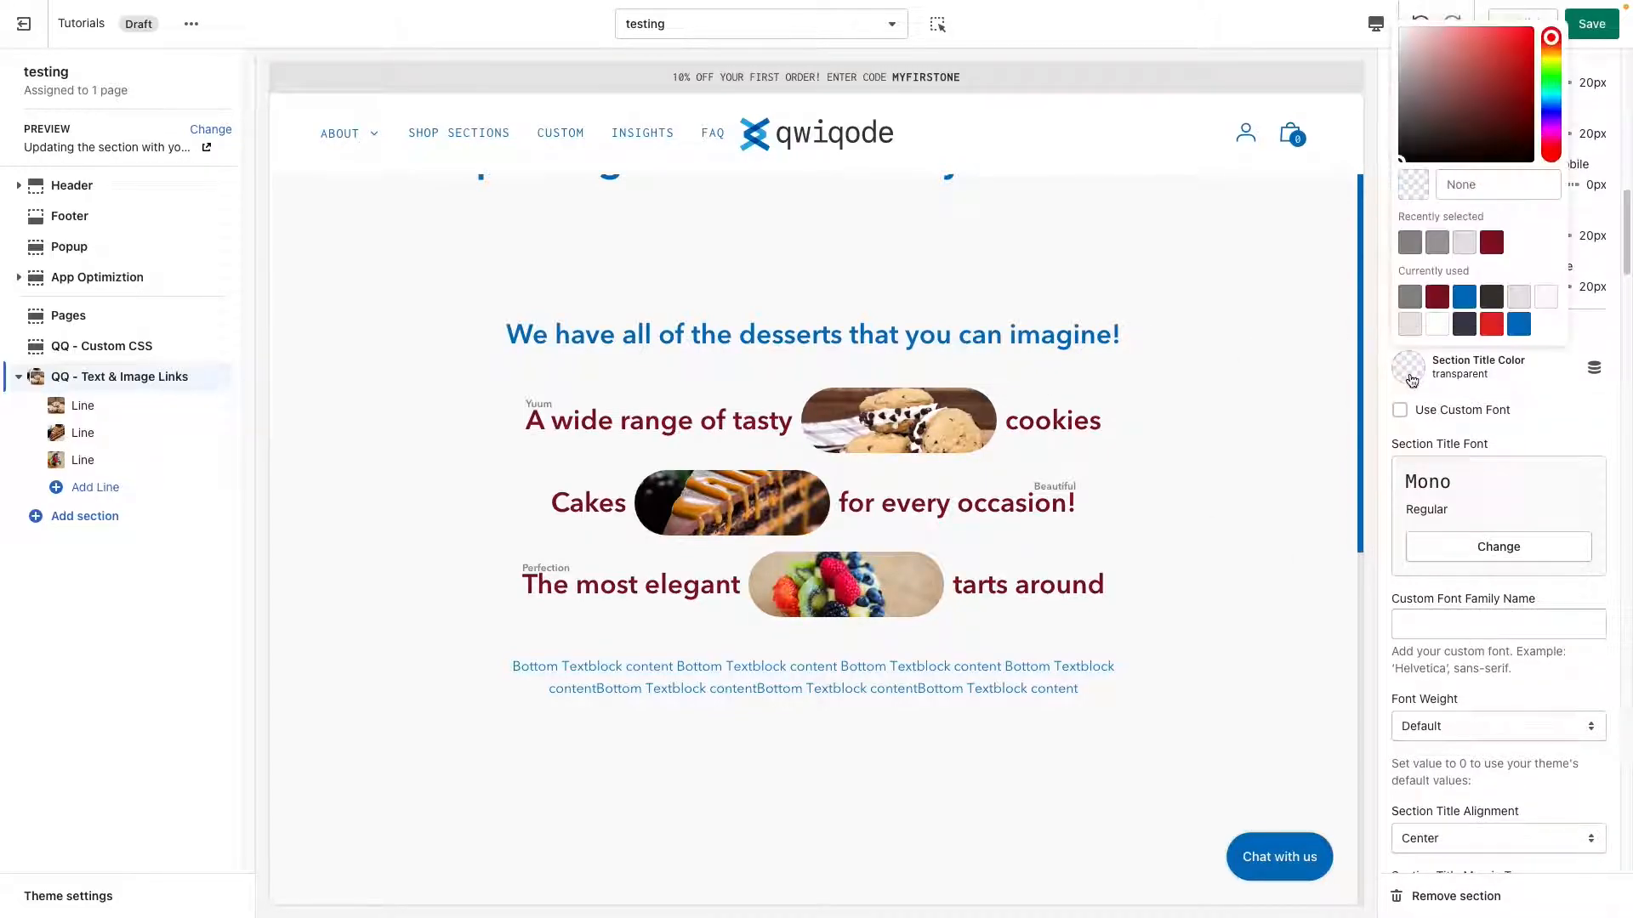
pyautogui.click(1411, 245)
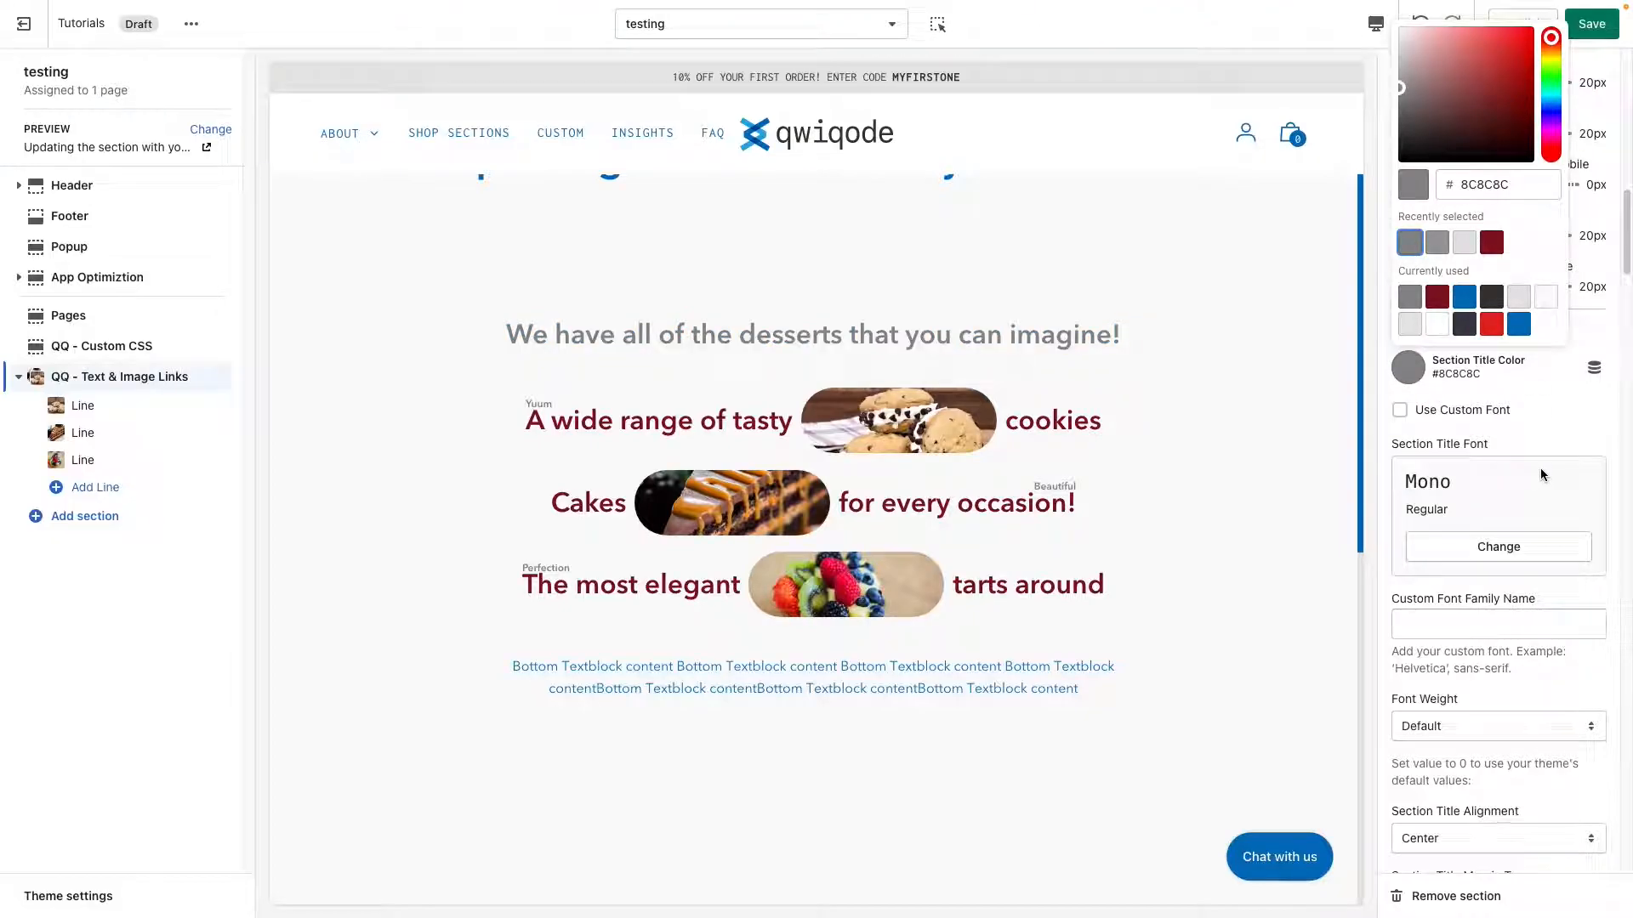
pyautogui.click(1548, 416)
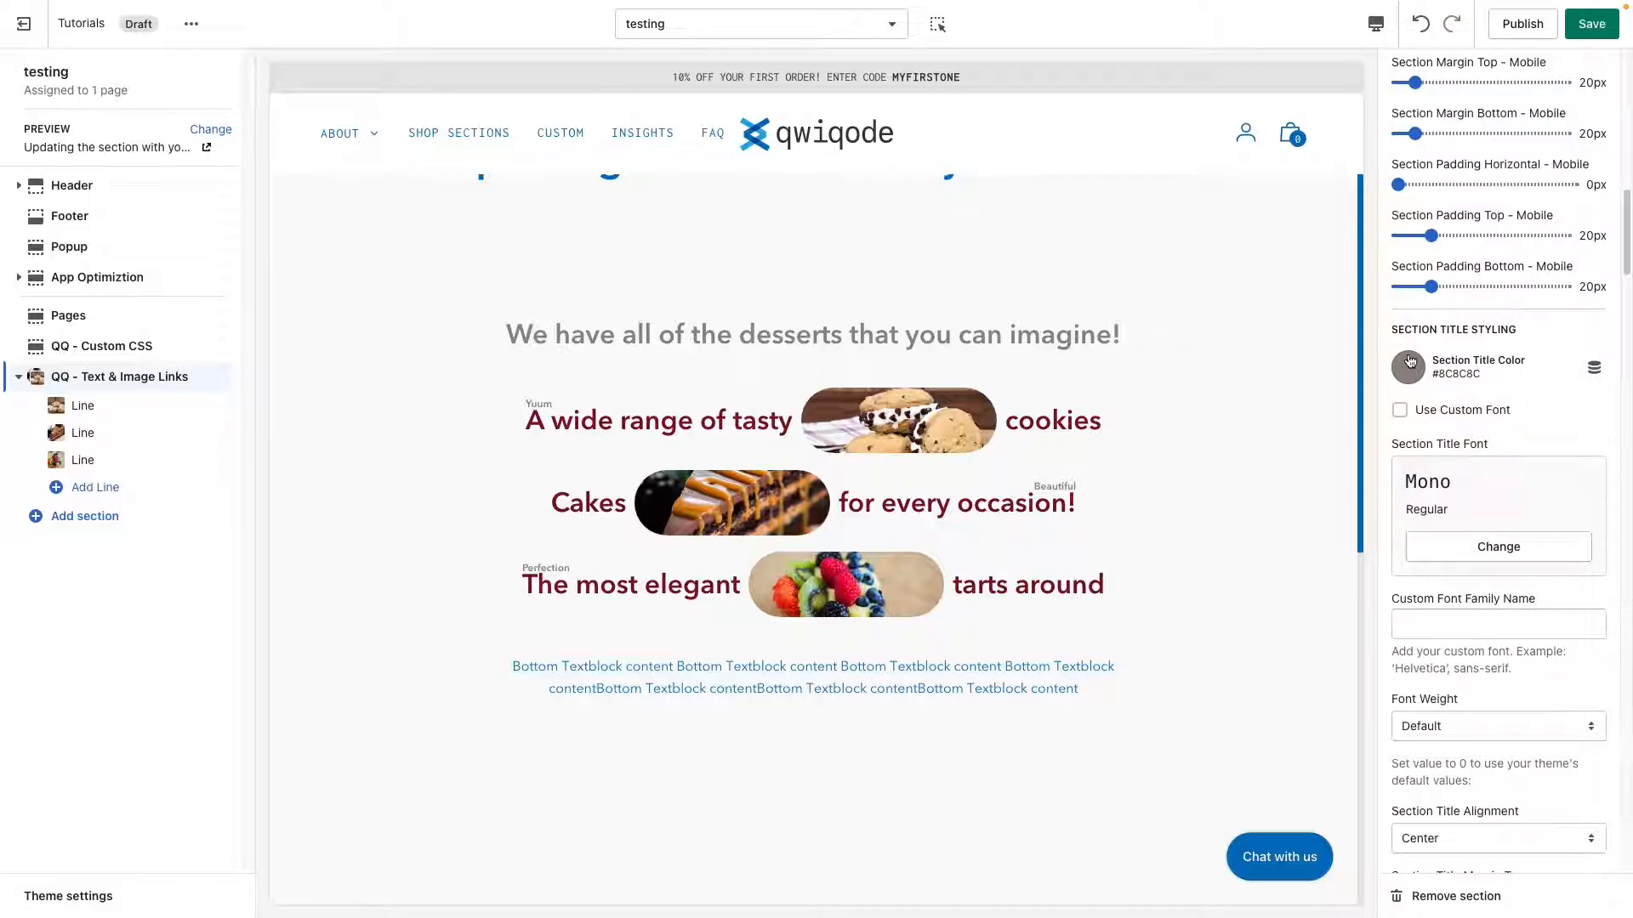
# Change the Section Title Color to the currently used dark shade #3D3D50
pyautogui.click(1408, 368)
pyautogui.click(1464, 324)
pyautogui.click(1544, 407)
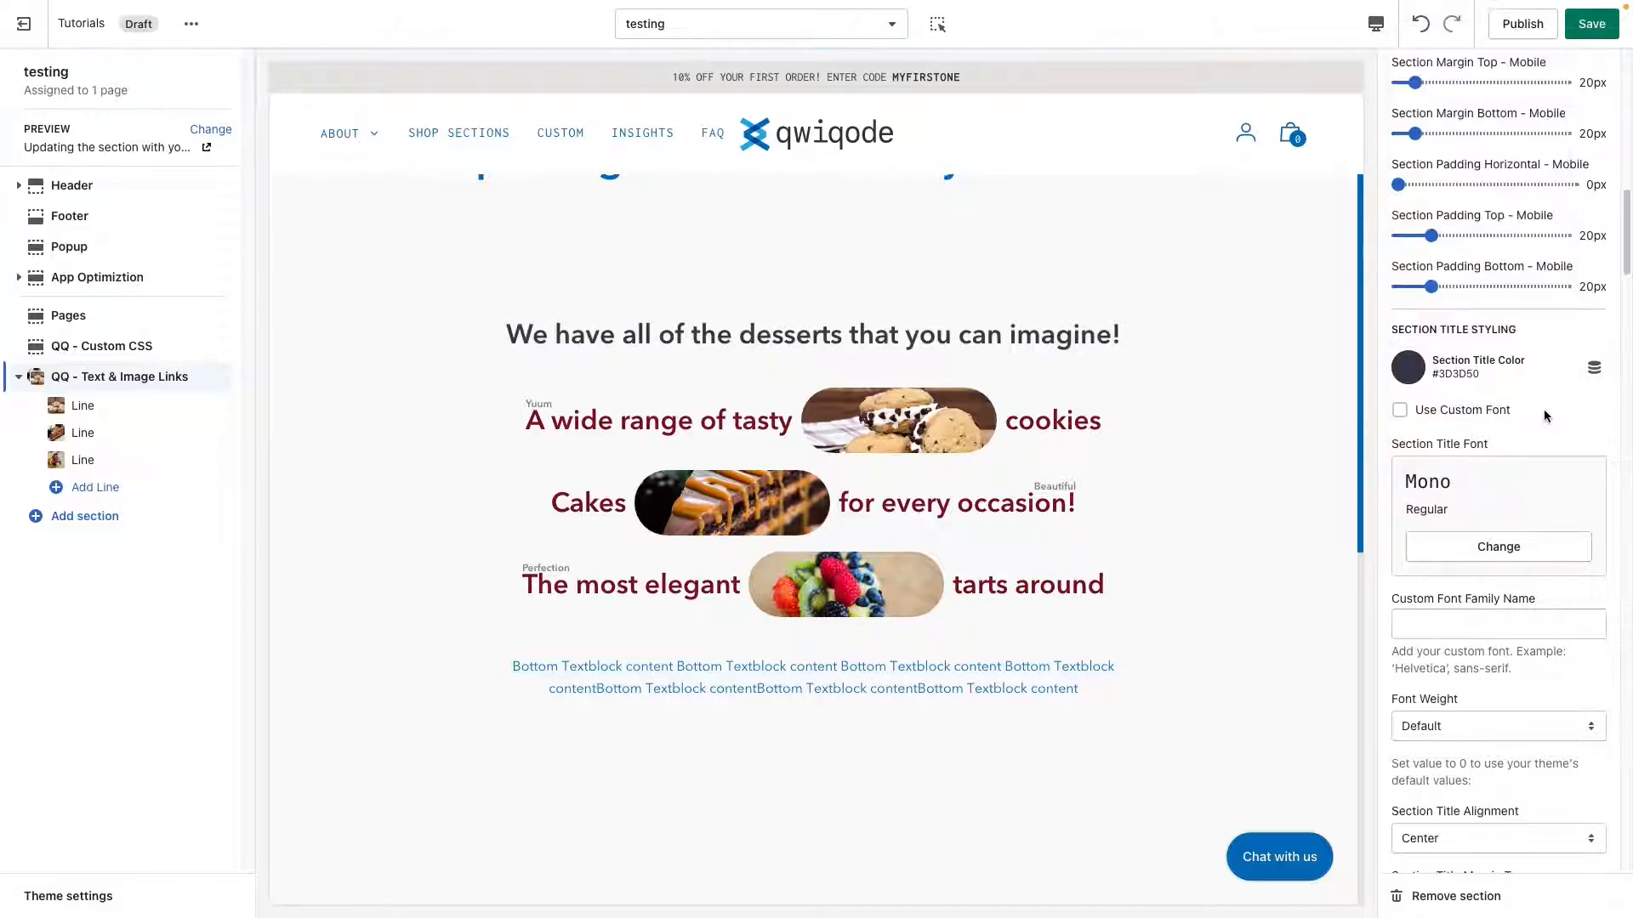
# Enable the custom font for the section title and choose Montserrat Regular as the Section Title Font
pyautogui.click(1459, 414)
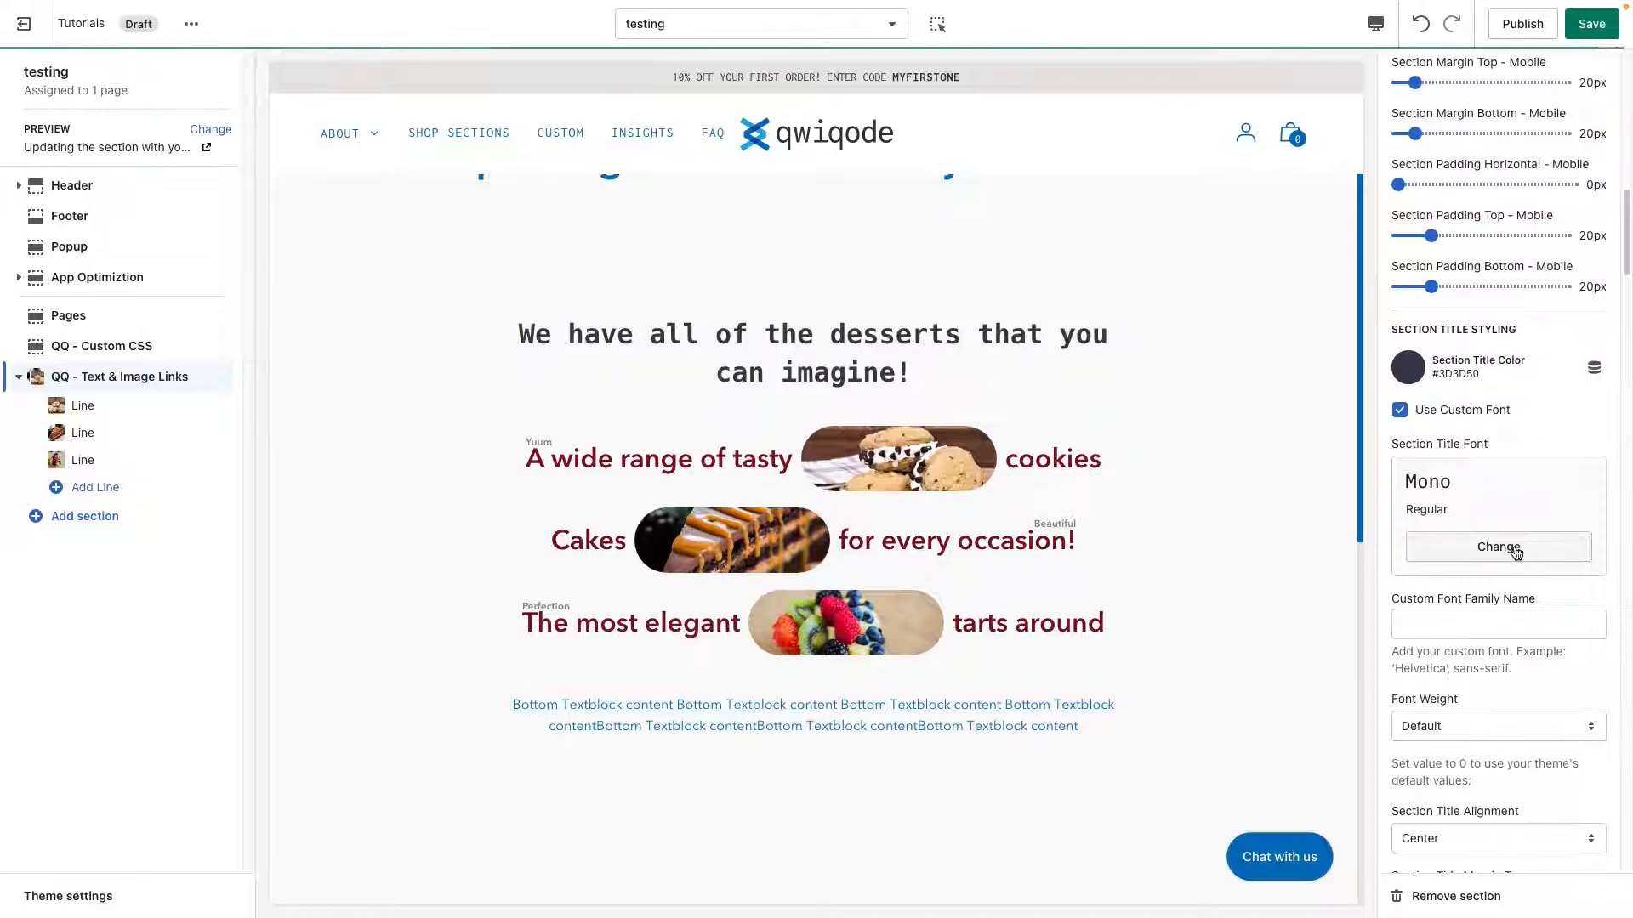
pyautogui.click(1514, 550)
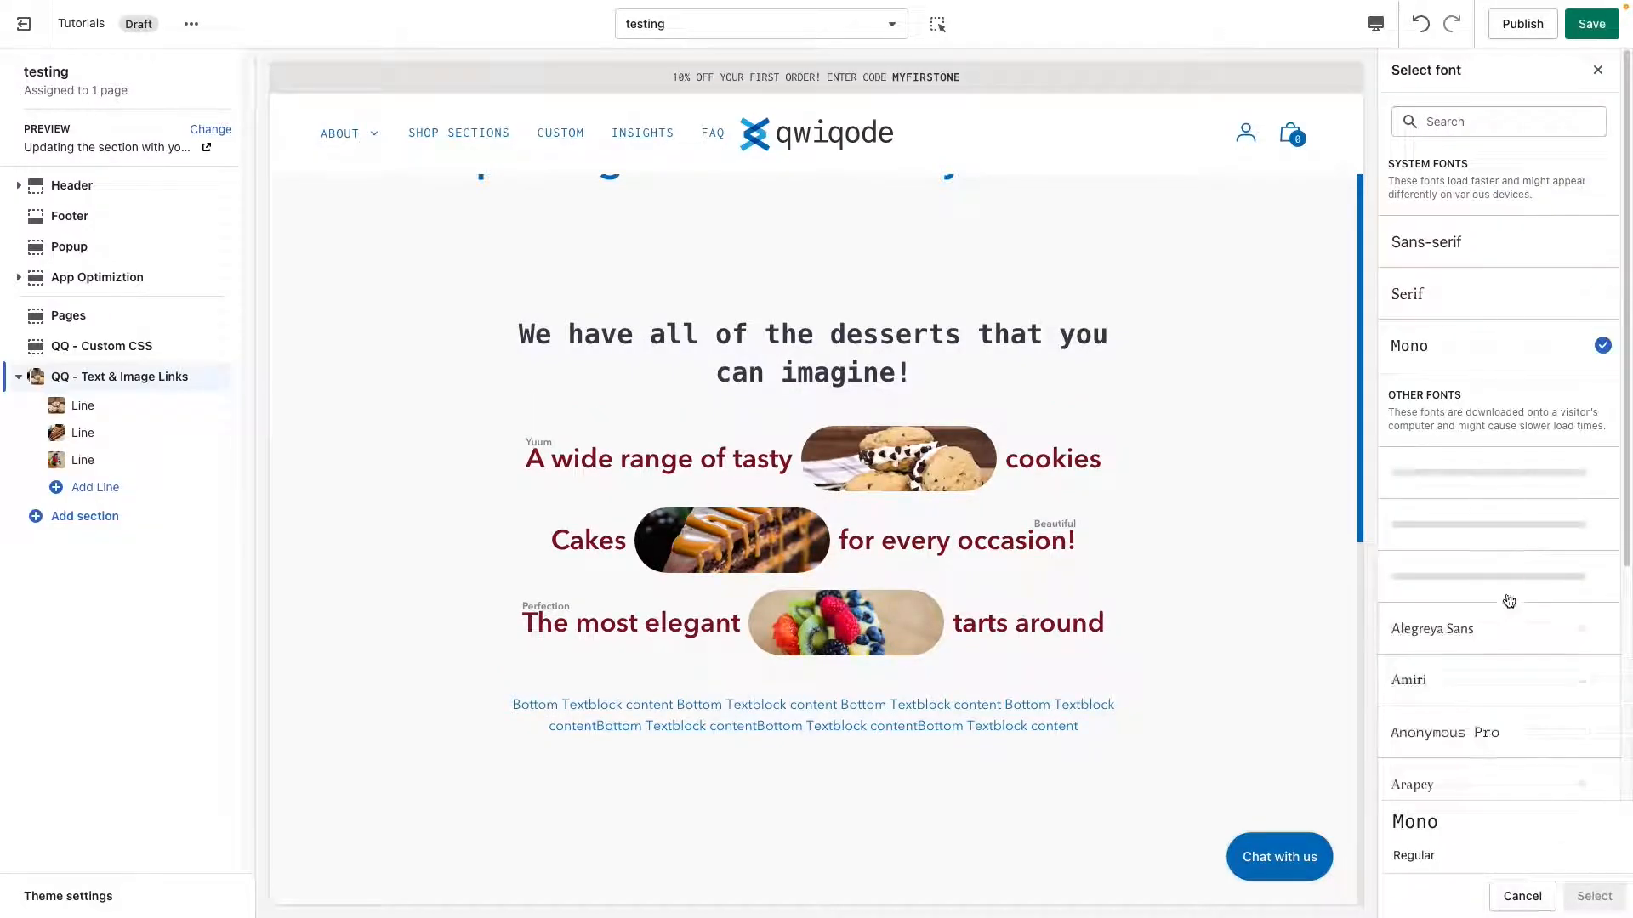
pyautogui.click(1455, 119)
pyautogui.write('monte')
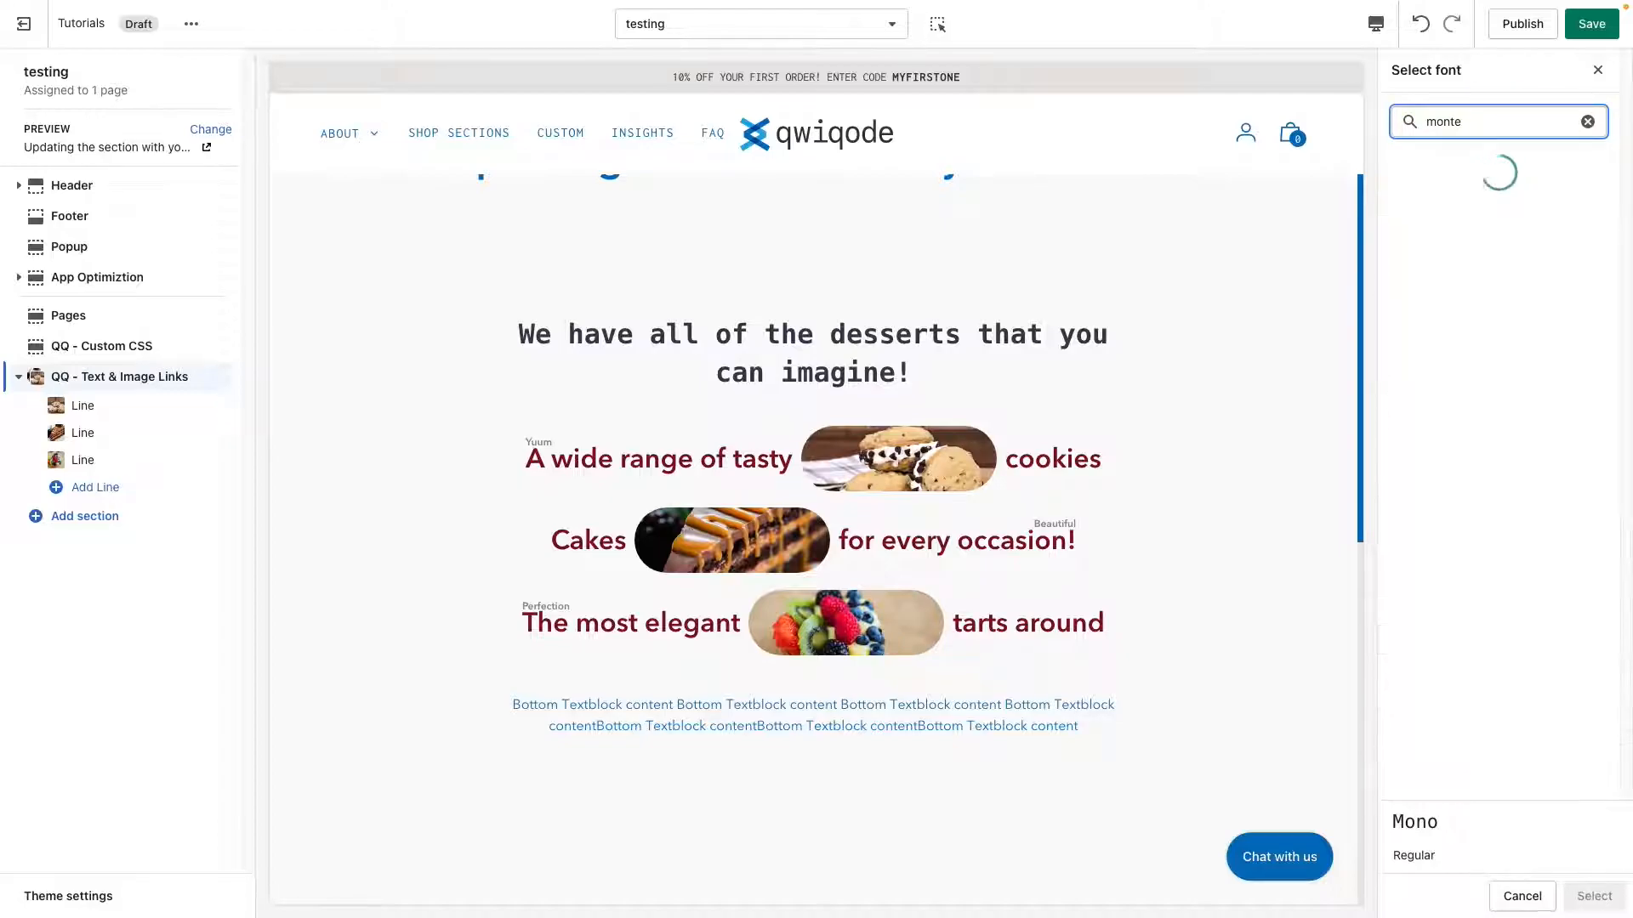
pyautogui.click(1496, 242)
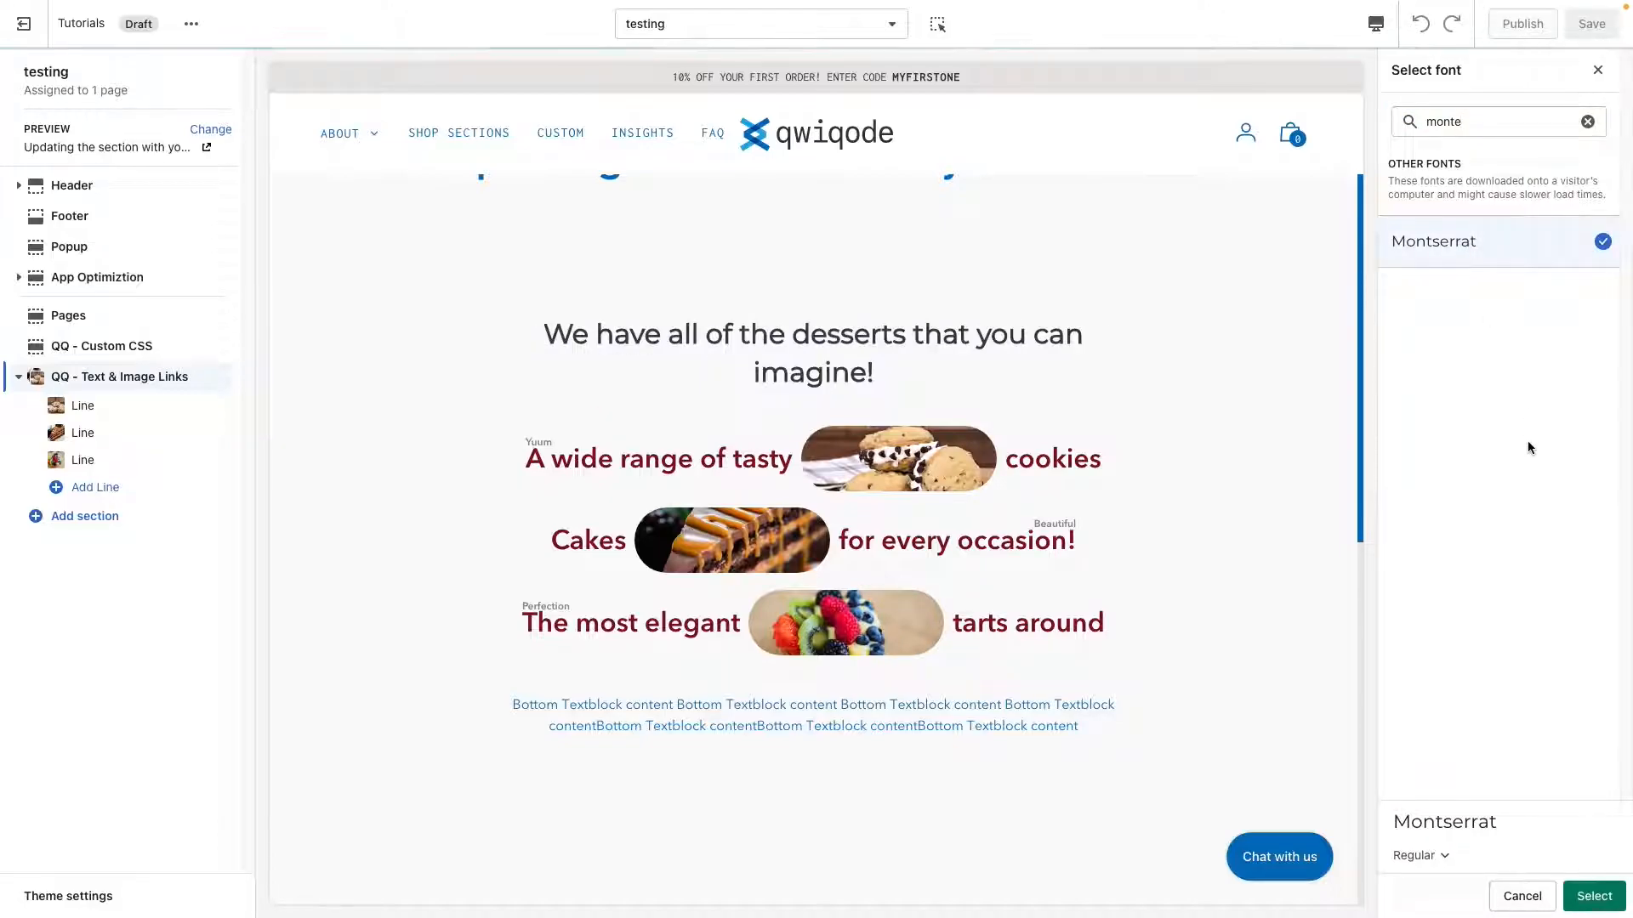
pyautogui.click(1593, 896)
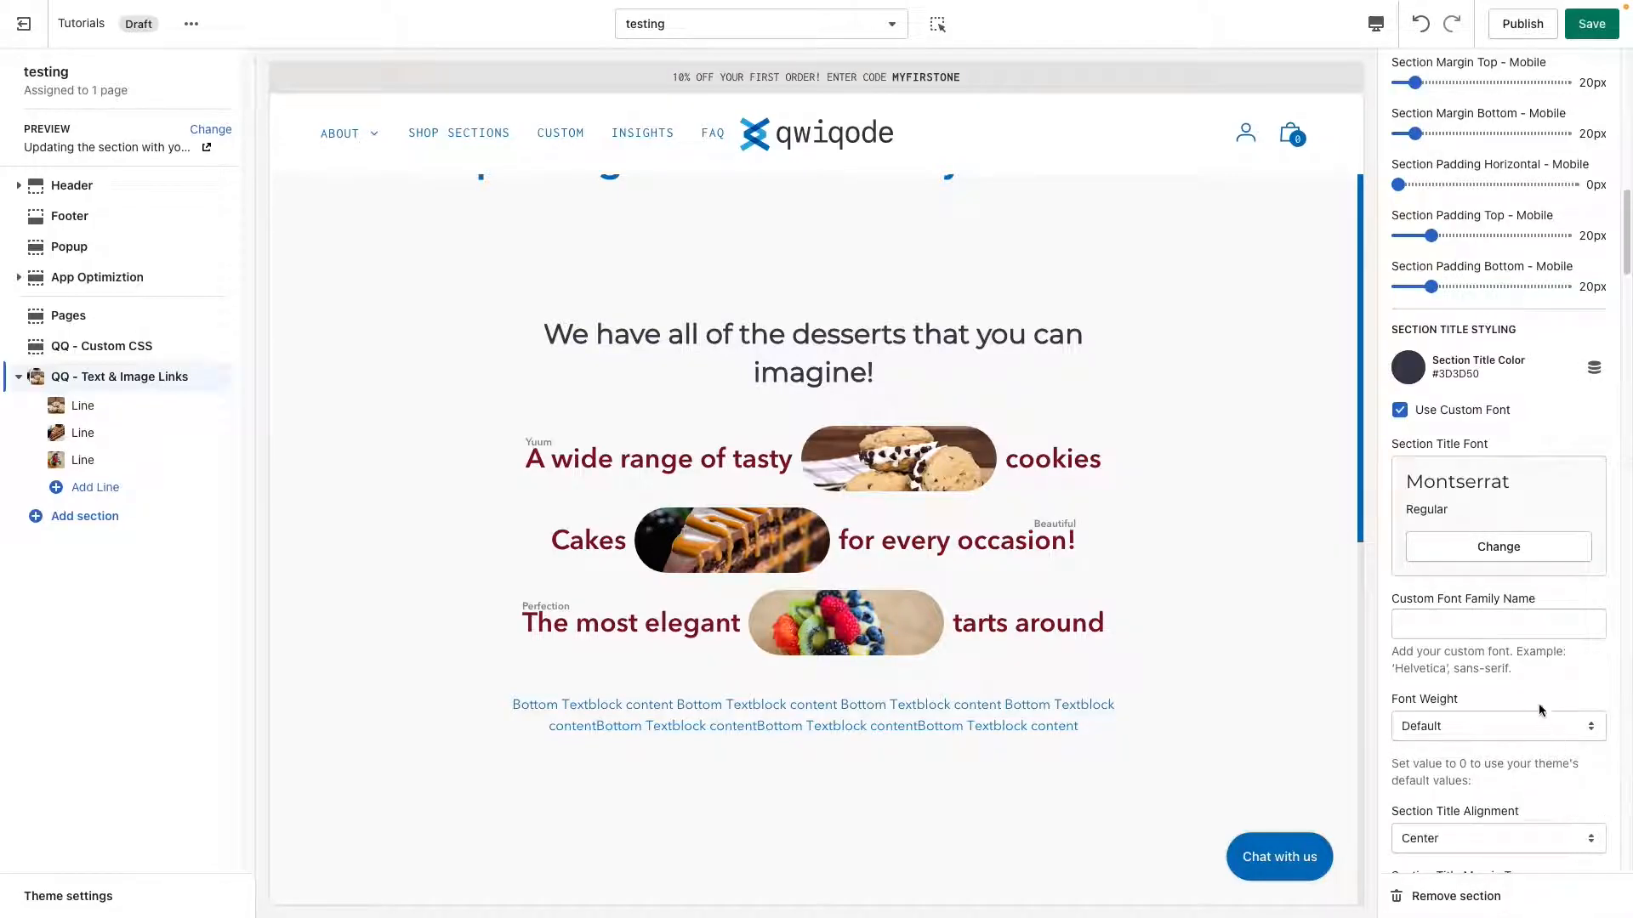
# Review the Custom Font Family Name example and set the section title's Font Weight to 700 (Bold)
pyautogui.moveTo(1524, 675); pyautogui.dragTo(1391, 670)
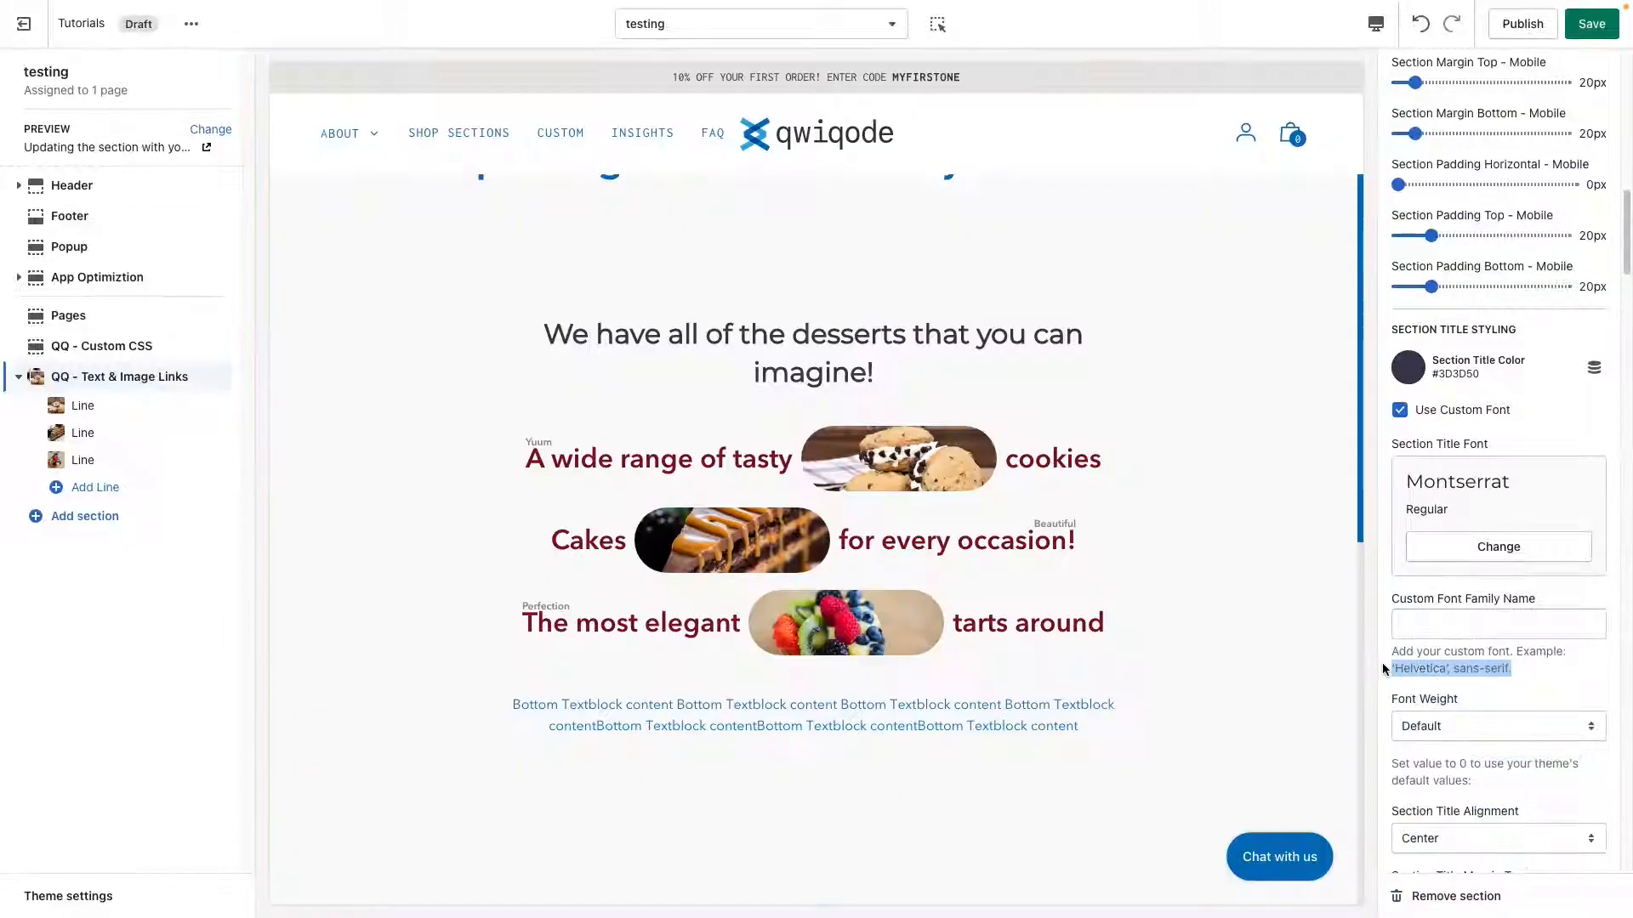
pyautogui.click(1454, 626)
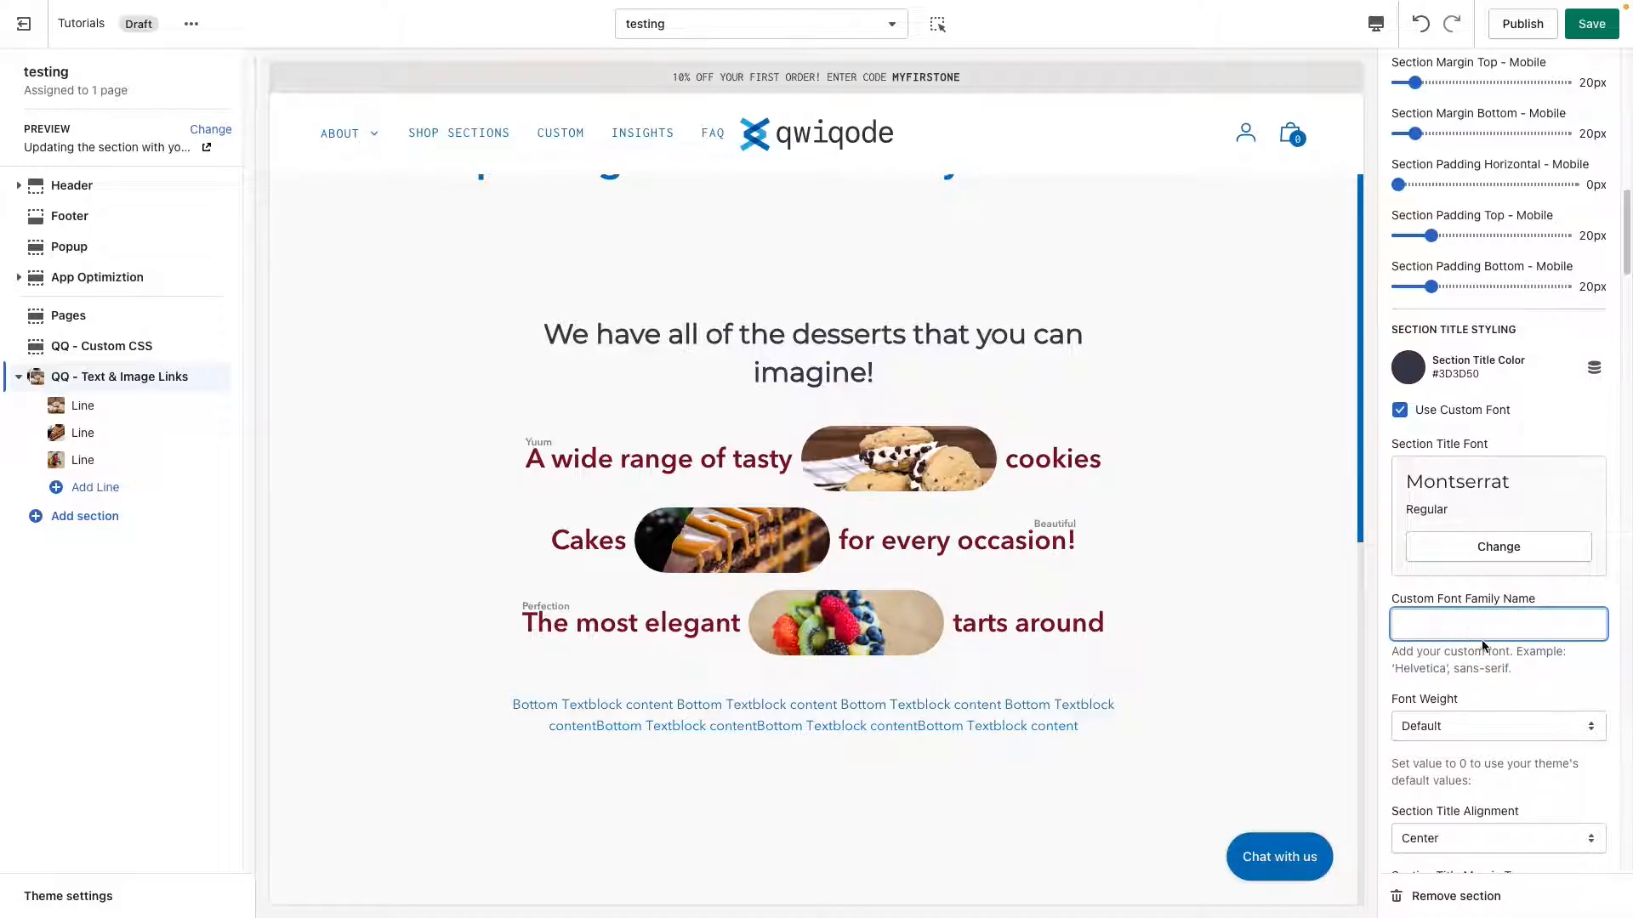
pyautogui.scroll(-3, 1467, 596)
pyautogui.click(1471, 586)
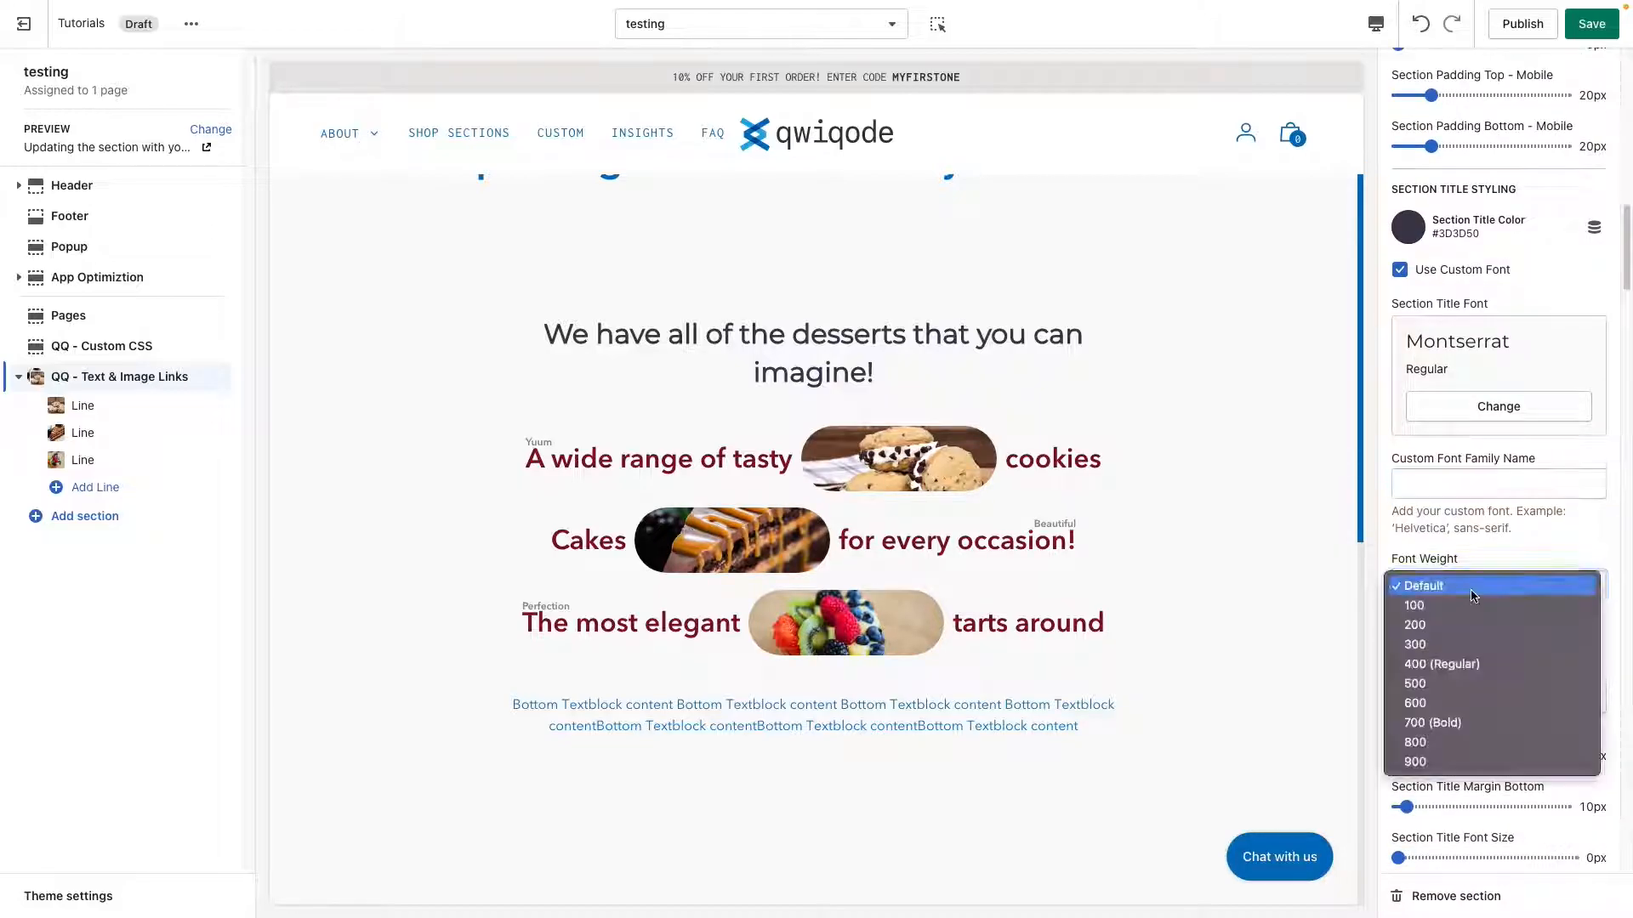
pyautogui.click(1498, 727)
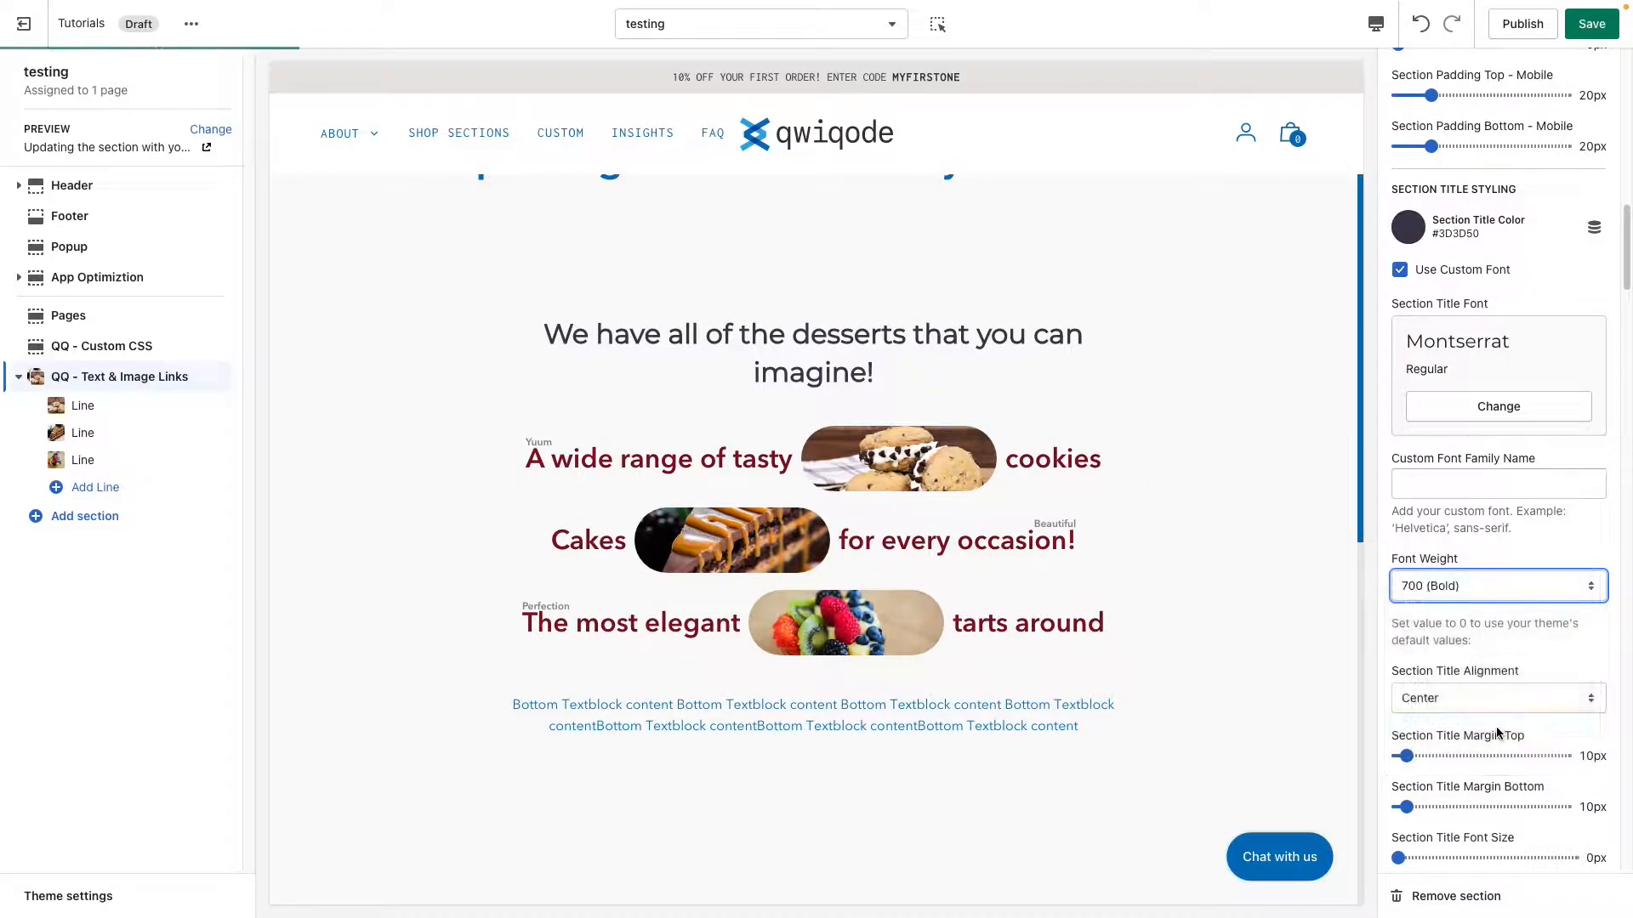
# Switch the Section Title Font to the Bold style of Montserrat and set its Font Weight to 400 (Regular)
pyautogui.click(1486, 408)
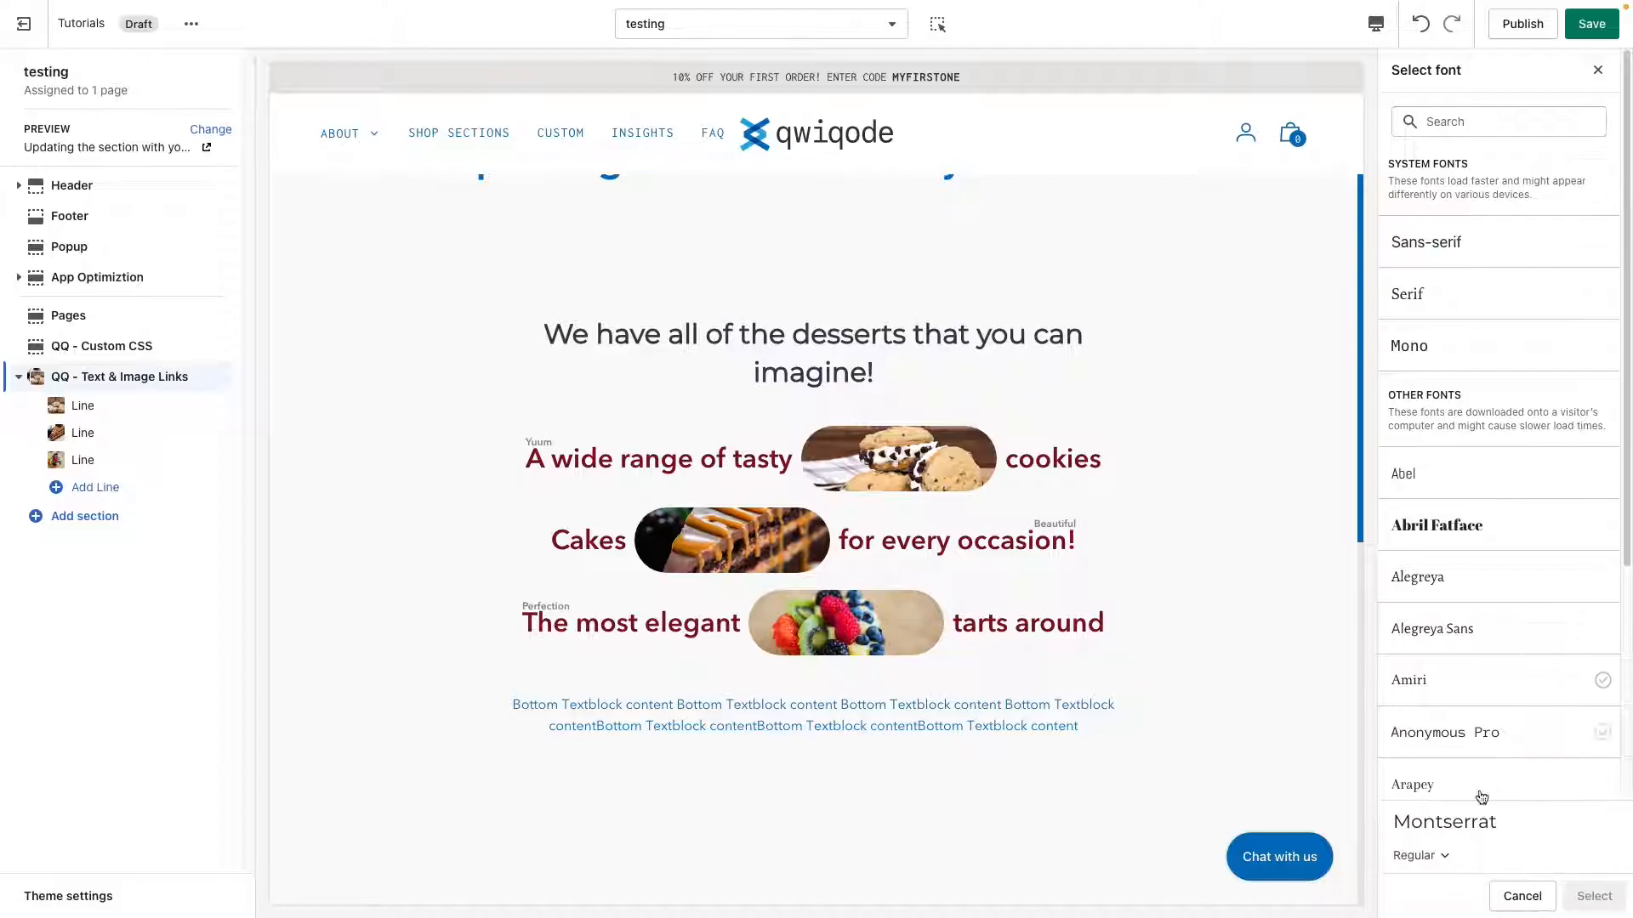
pyautogui.click(1441, 859)
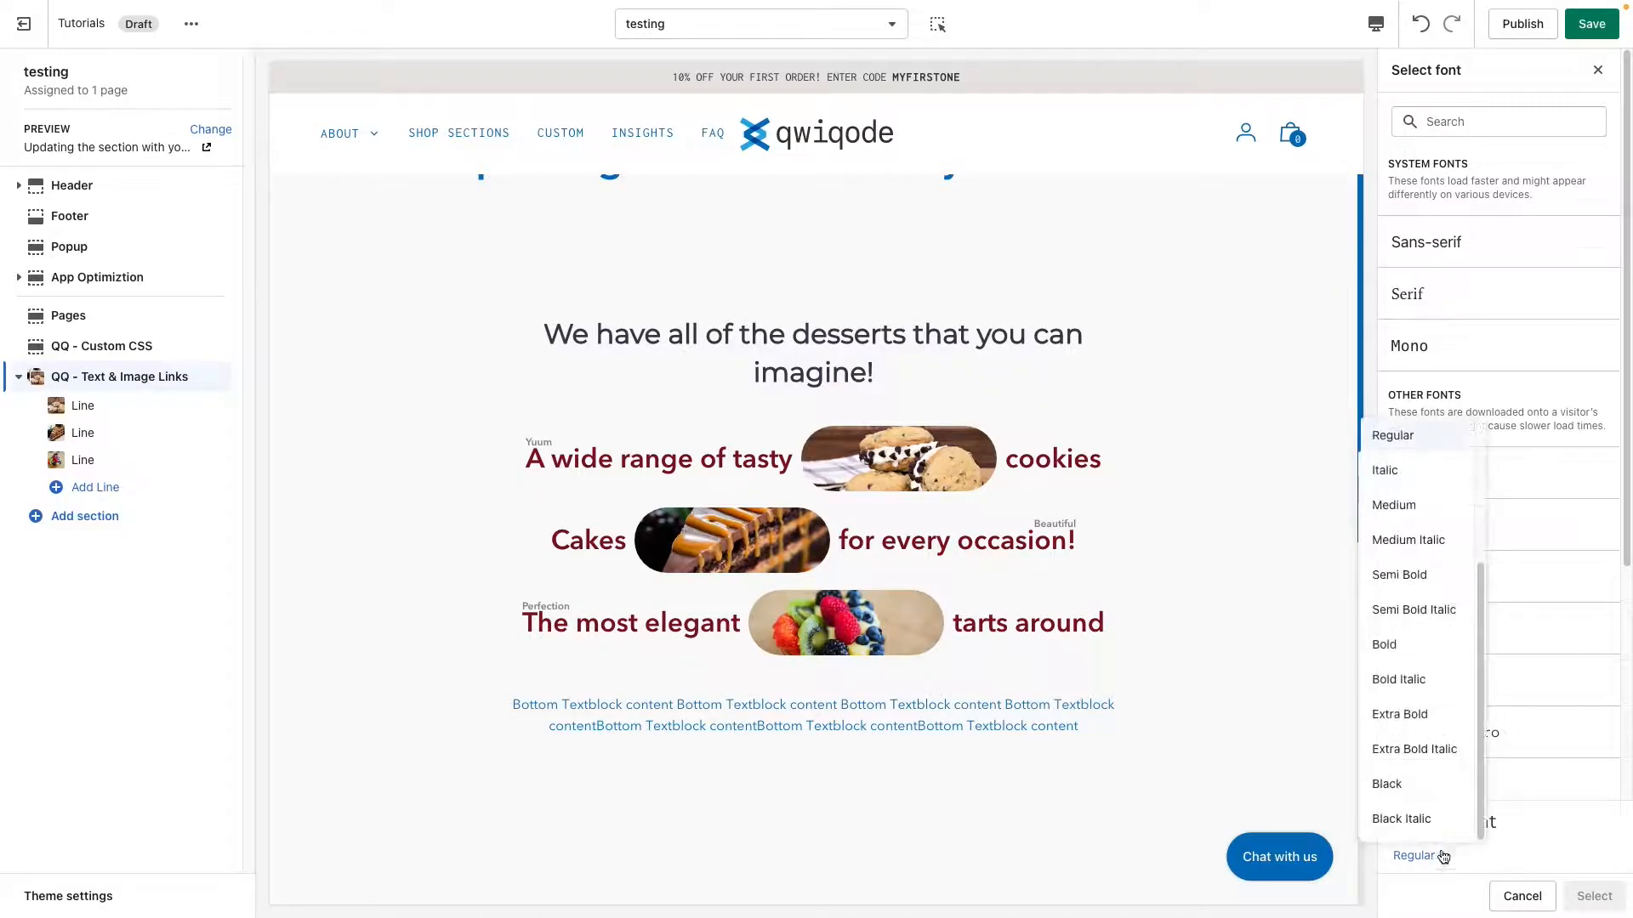
pyautogui.click(1421, 653)
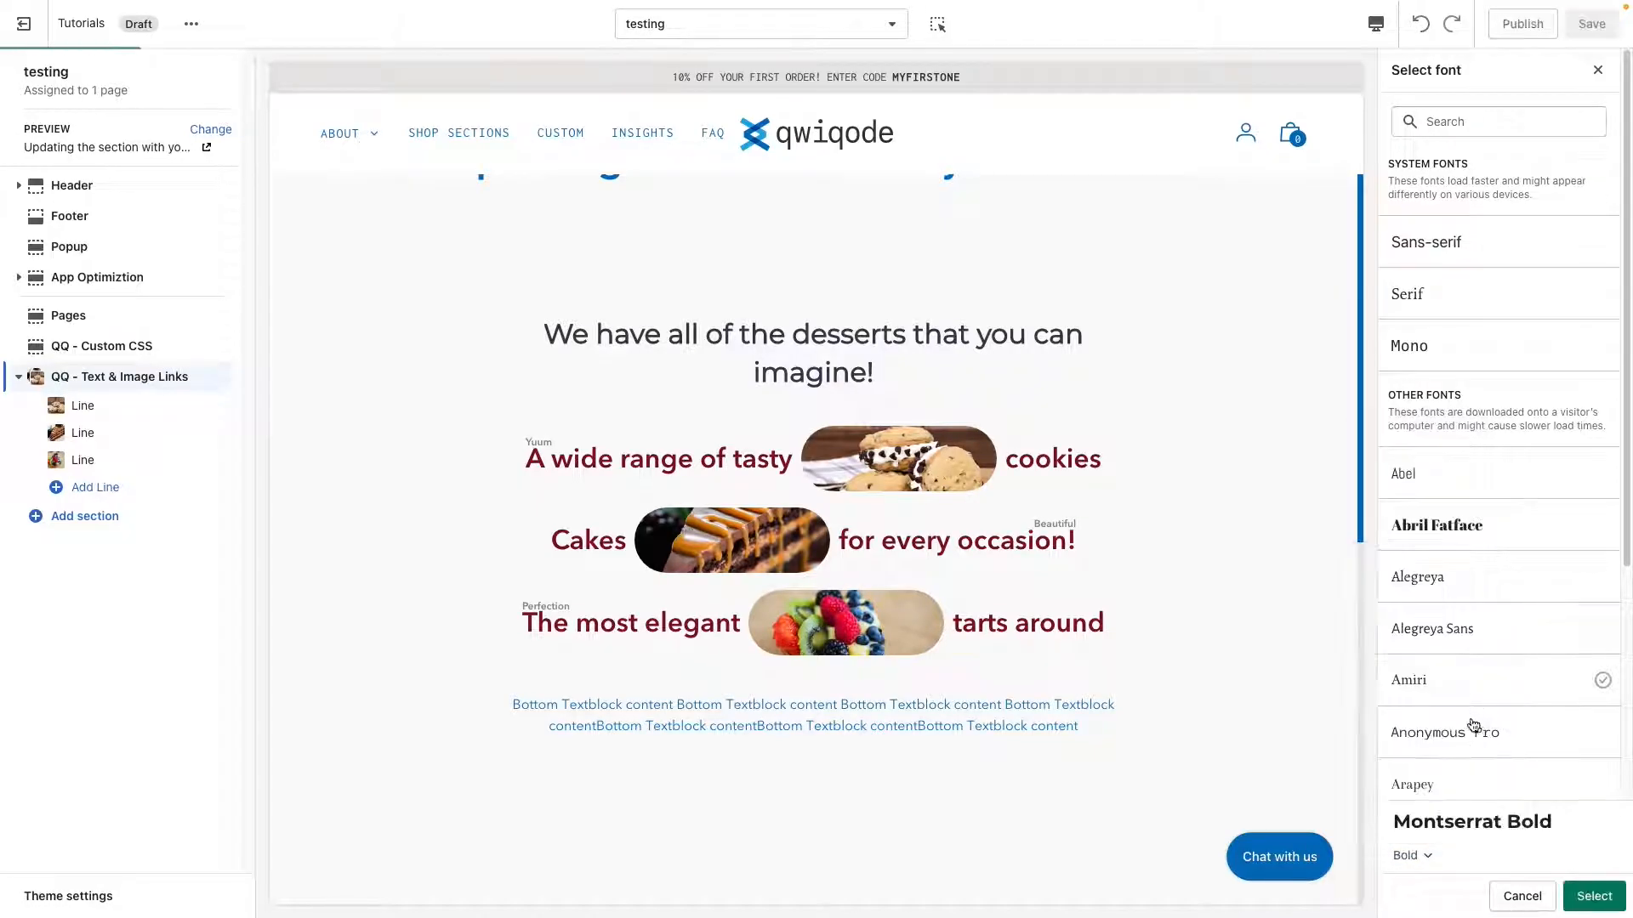
pyautogui.click(1593, 897)
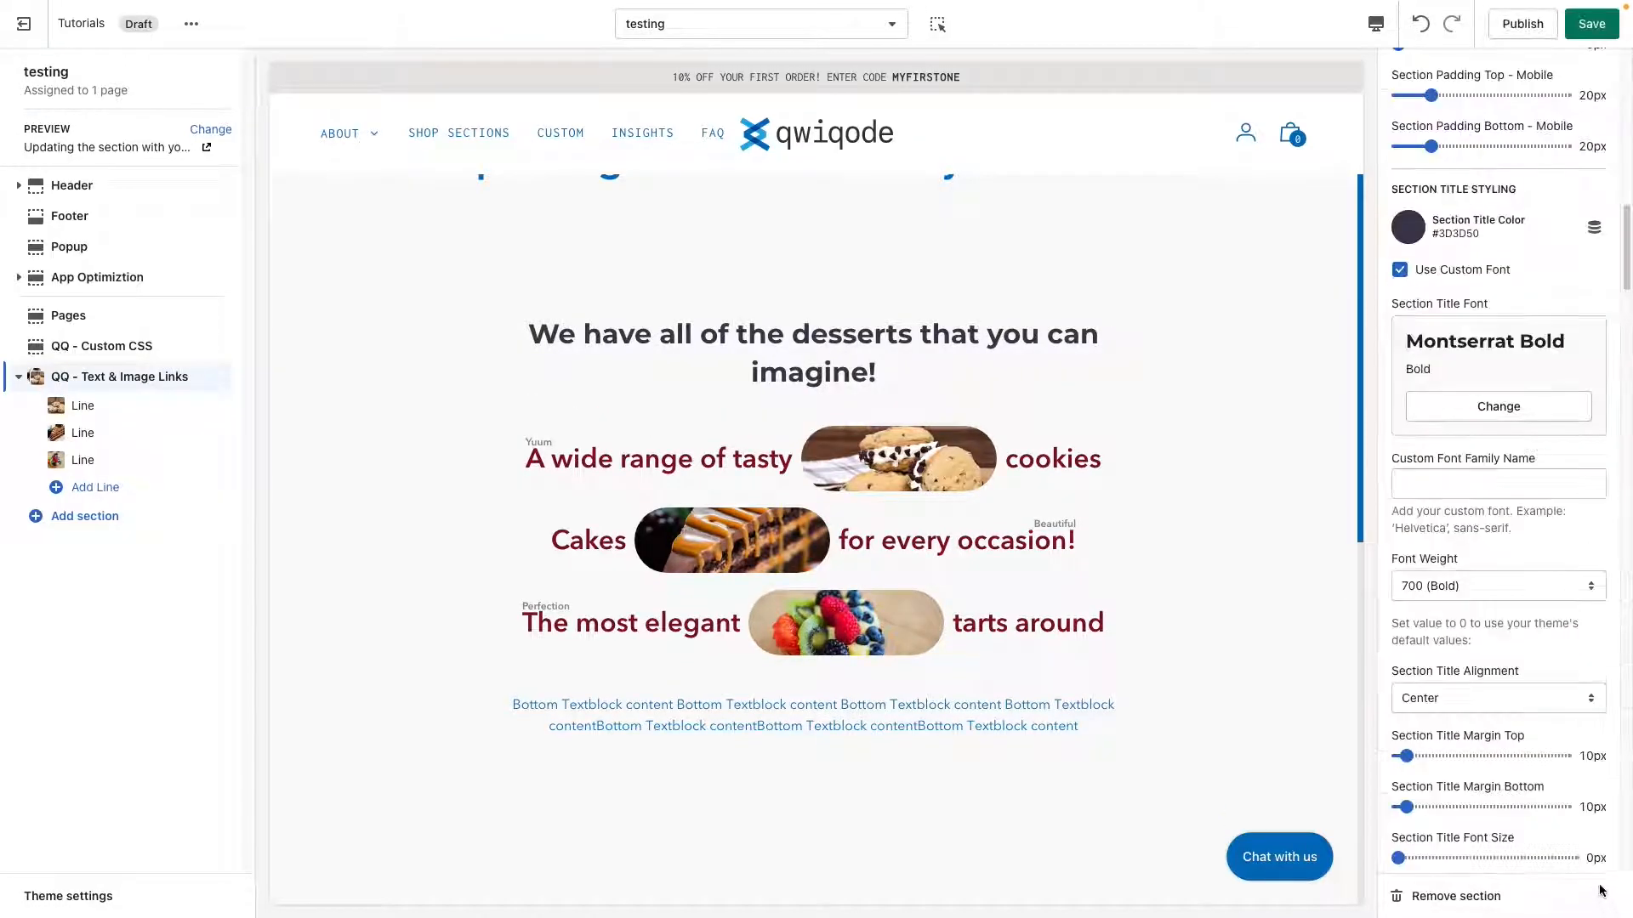
pyautogui.click(1457, 591)
pyautogui.click(1463, 524)
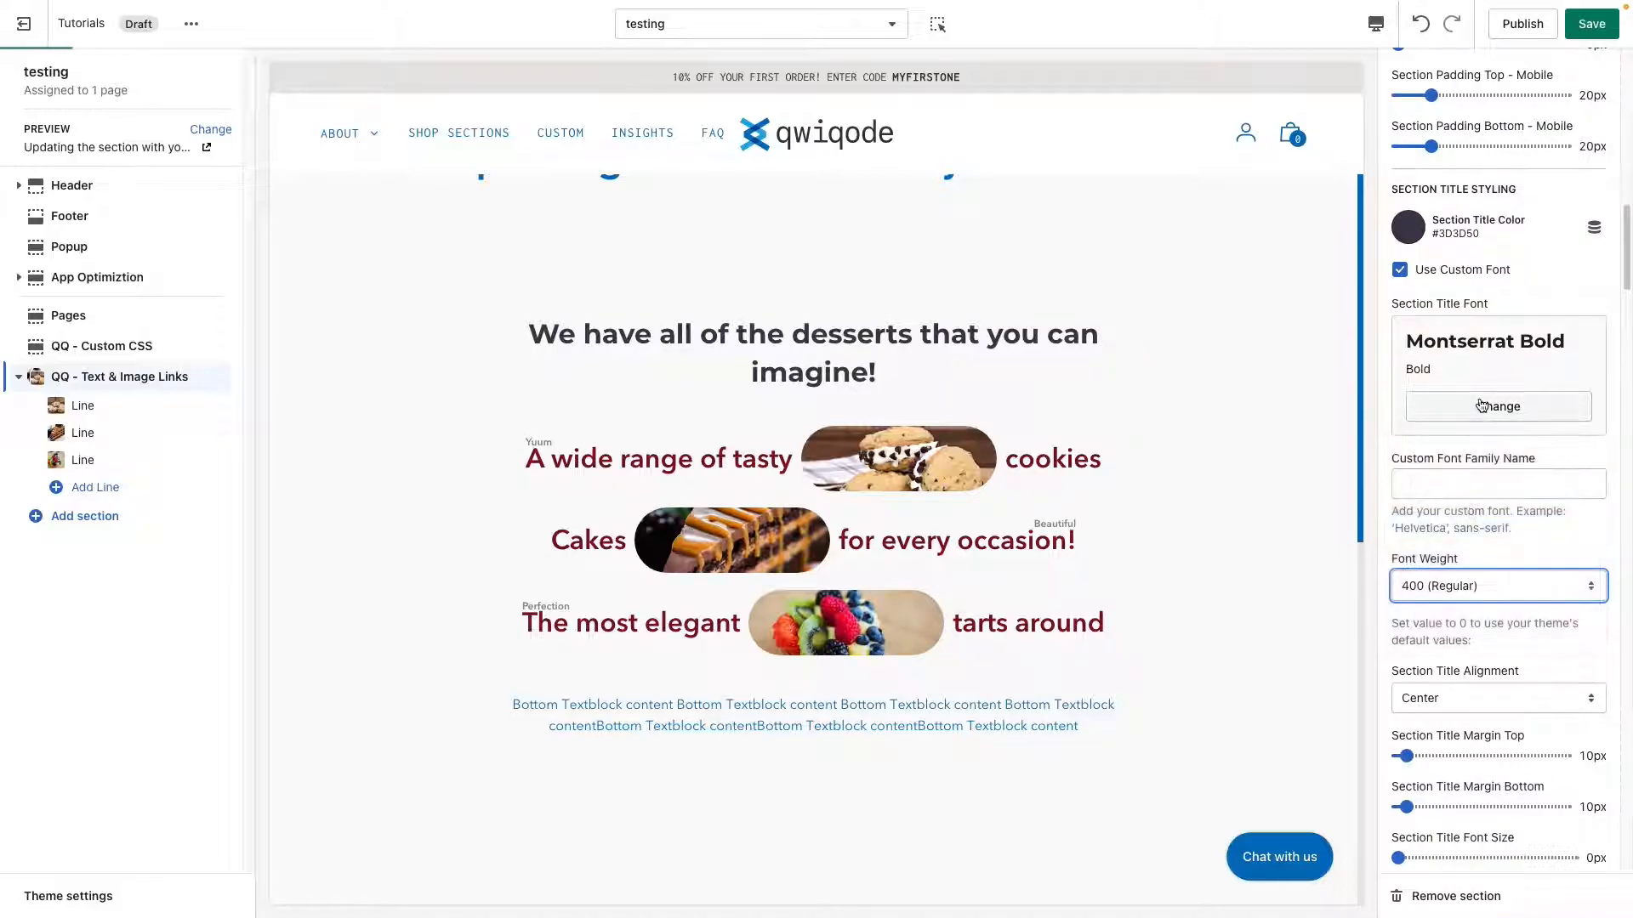
# Set the section title's Font Weight to 700 (Bold)
pyautogui.click(1502, 589)
pyautogui.click(1503, 643)
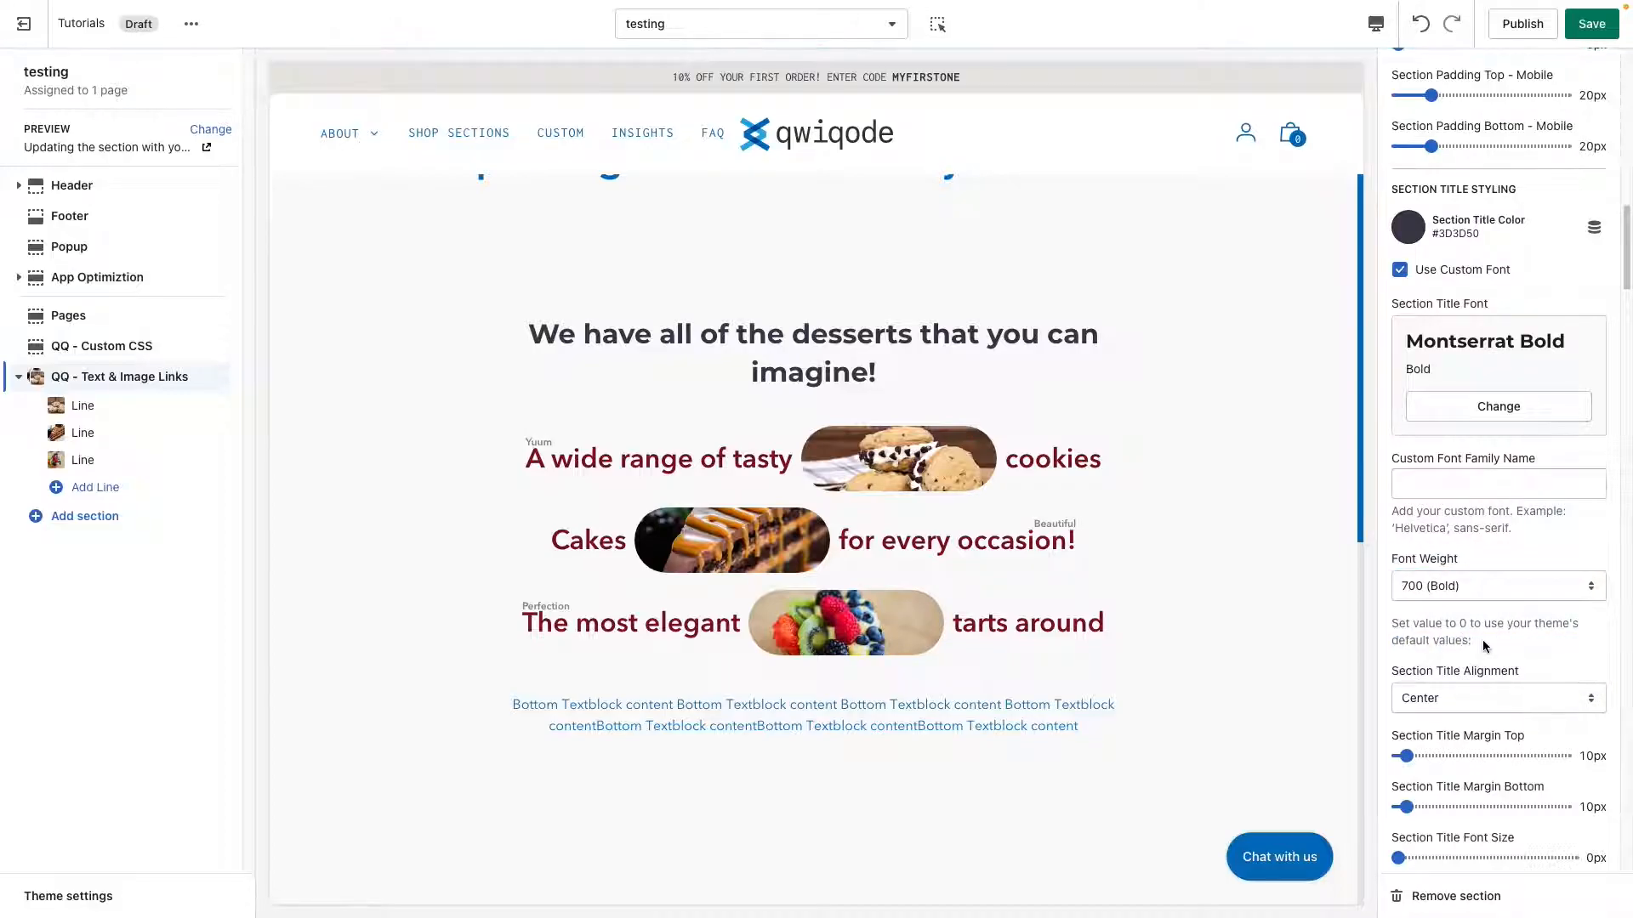
# Try Left and Right for the Section Title Alignment and return it to Center
pyautogui.scroll(-3, 1473, 644)
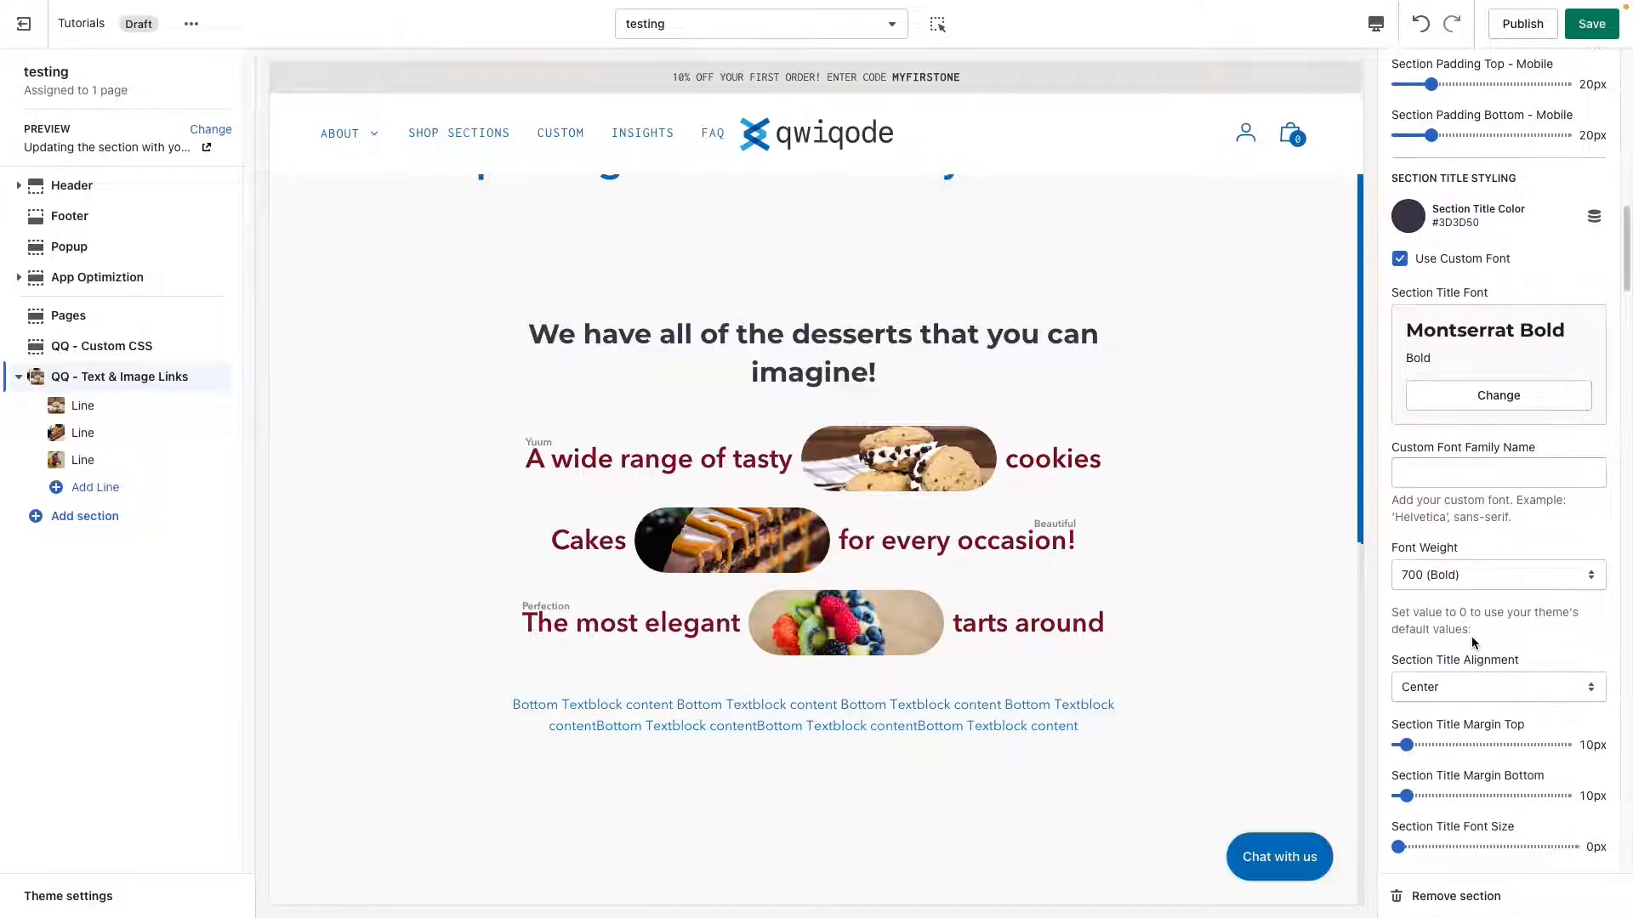
pyautogui.click(1474, 556)
pyautogui.click(1474, 541)
pyautogui.click(1473, 561)
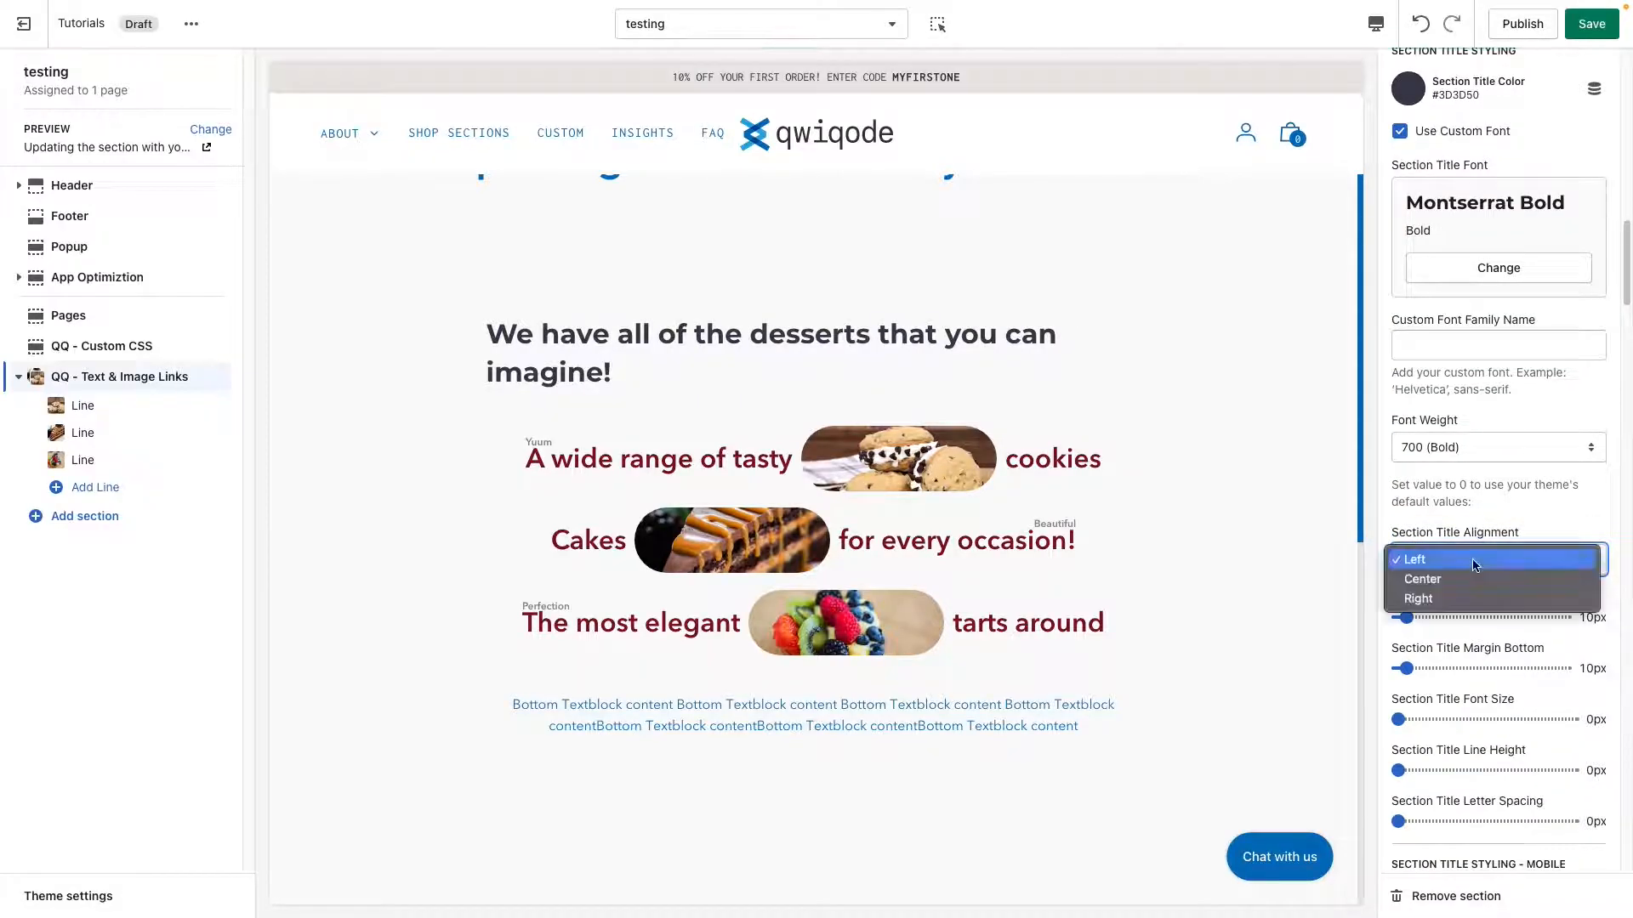
pyautogui.click(1471, 597)
pyautogui.click(1475, 563)
pyautogui.click(1484, 537)
# Try gray #8C8C8C as the Section Background Color, and replace it with the recently selected light gray #E5E5E5
pyautogui.scroll(10, 1490, 580)
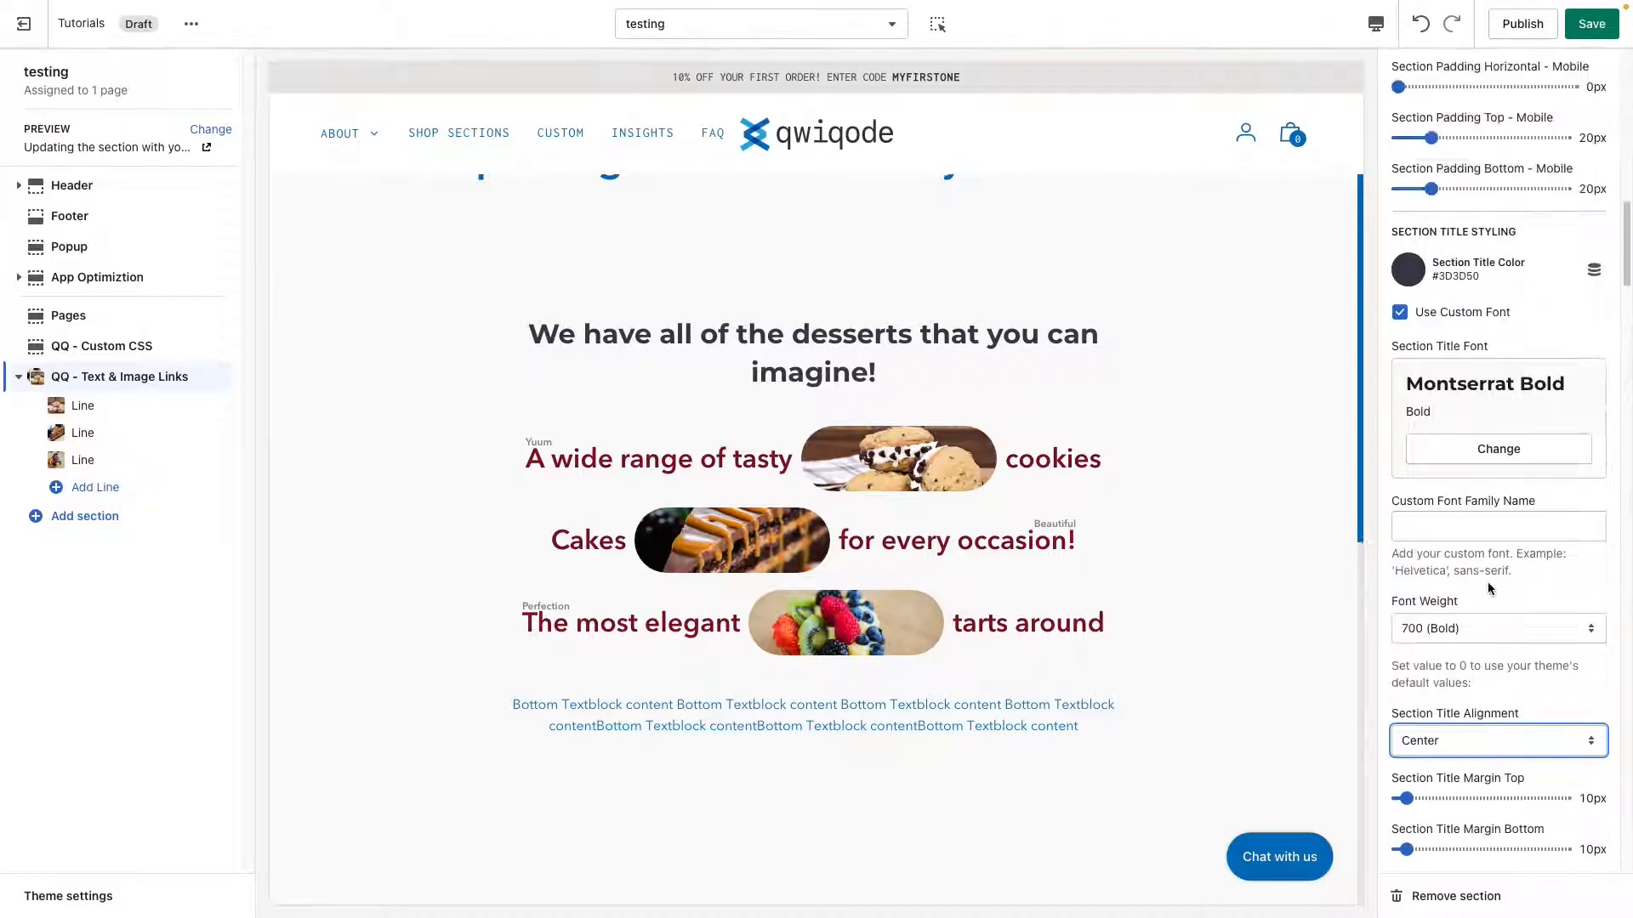
pyautogui.scroll(5, 1490, 589)
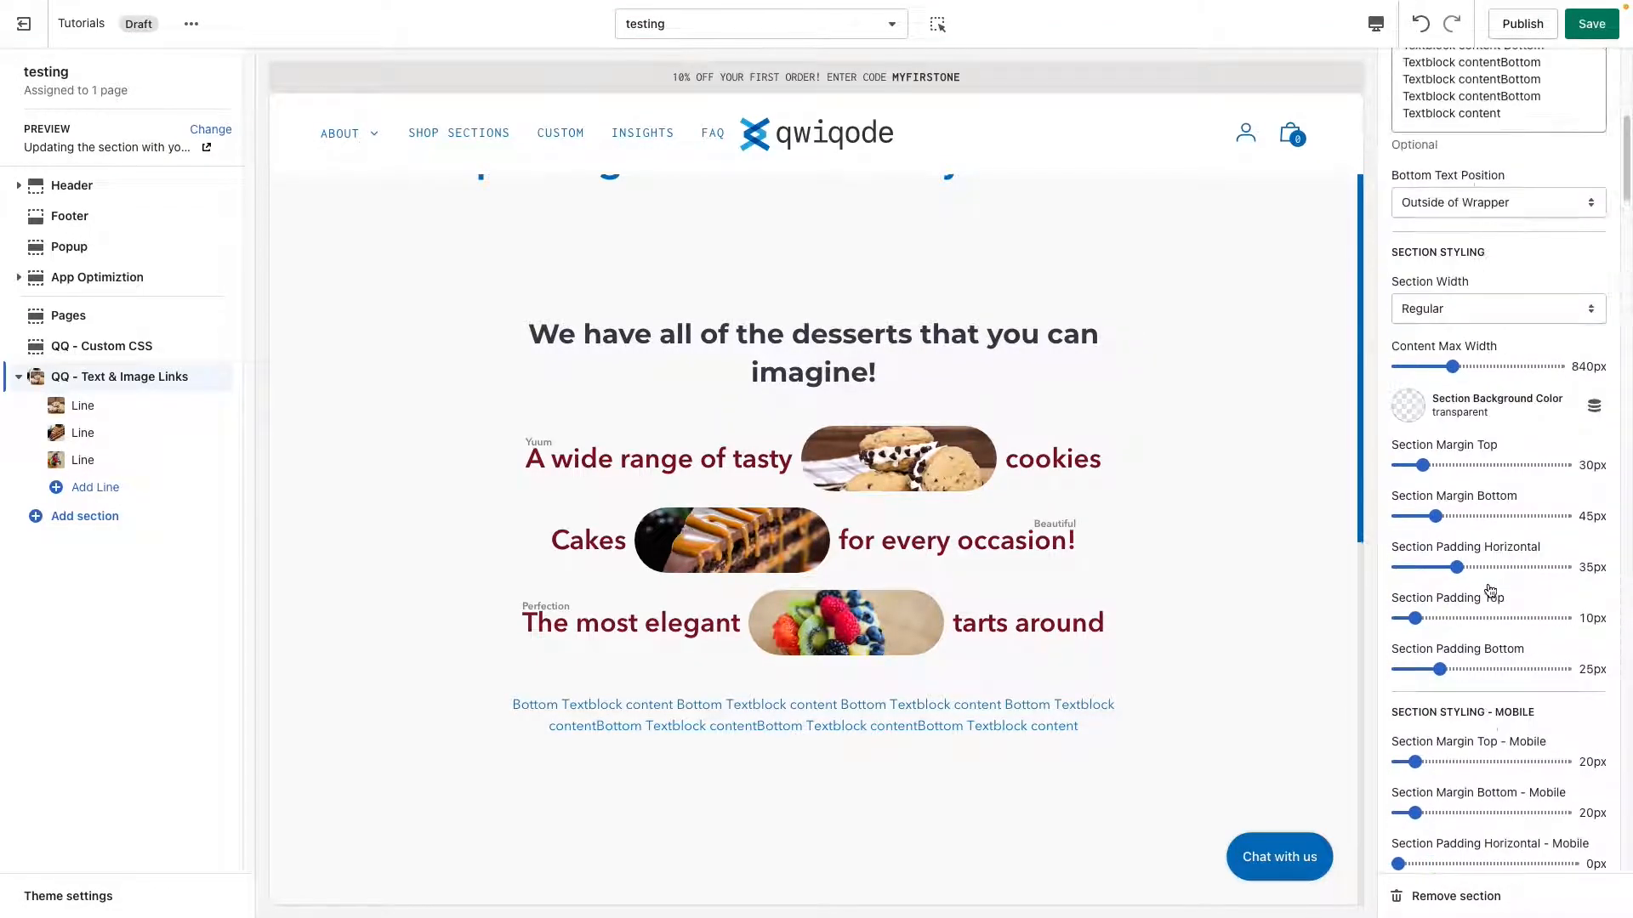
pyautogui.click(1409, 615)
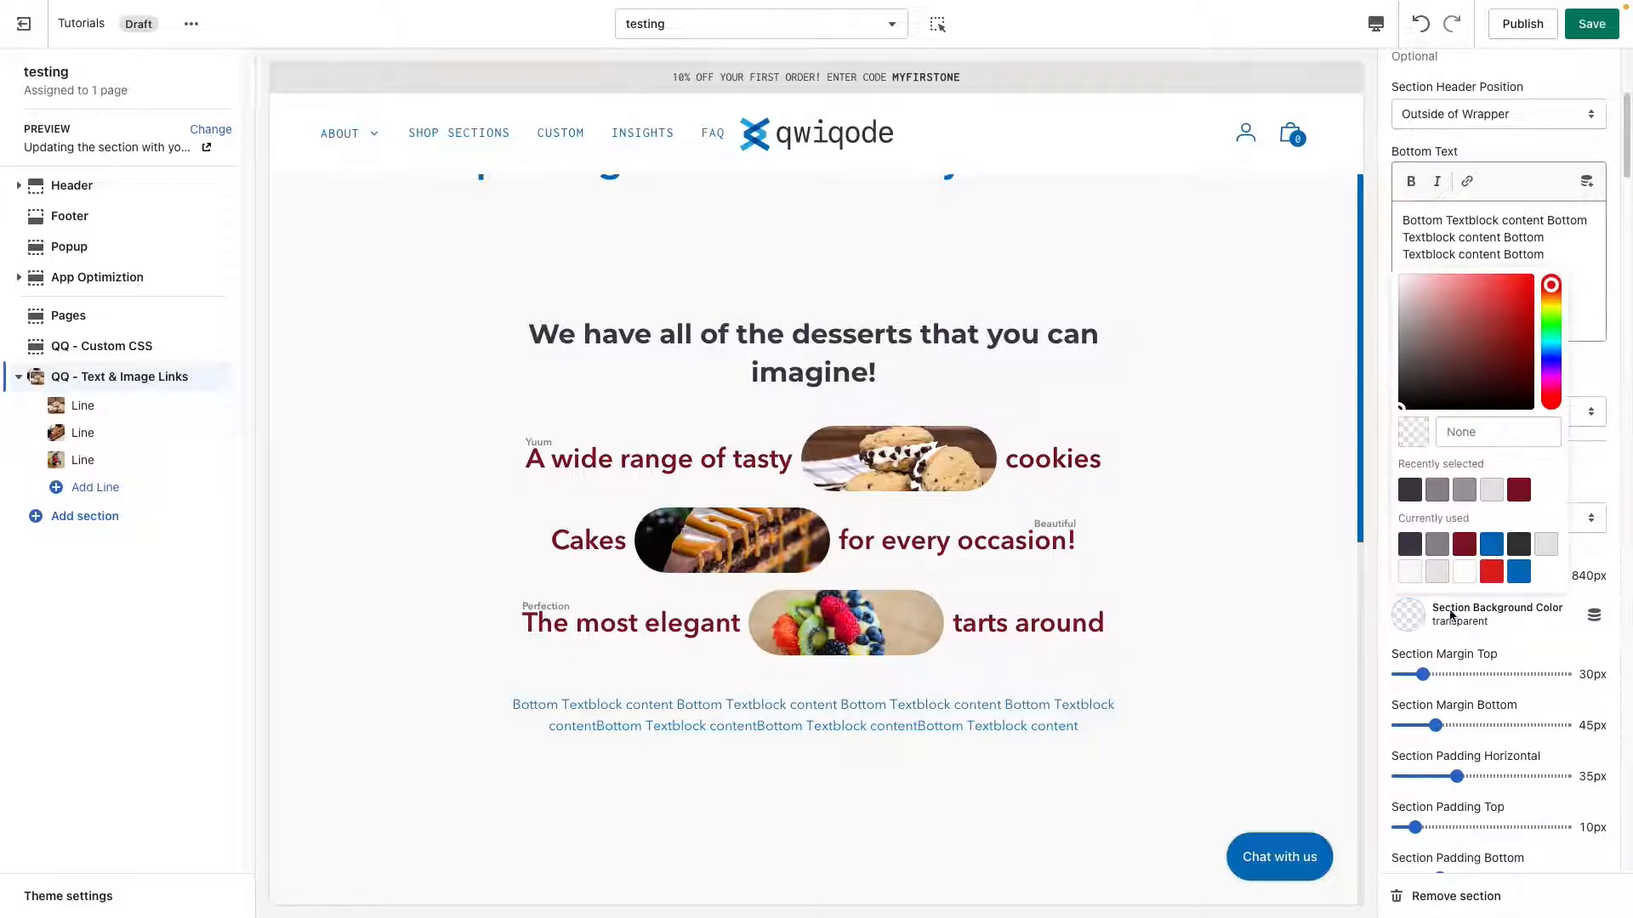
pyautogui.click(1446, 492)
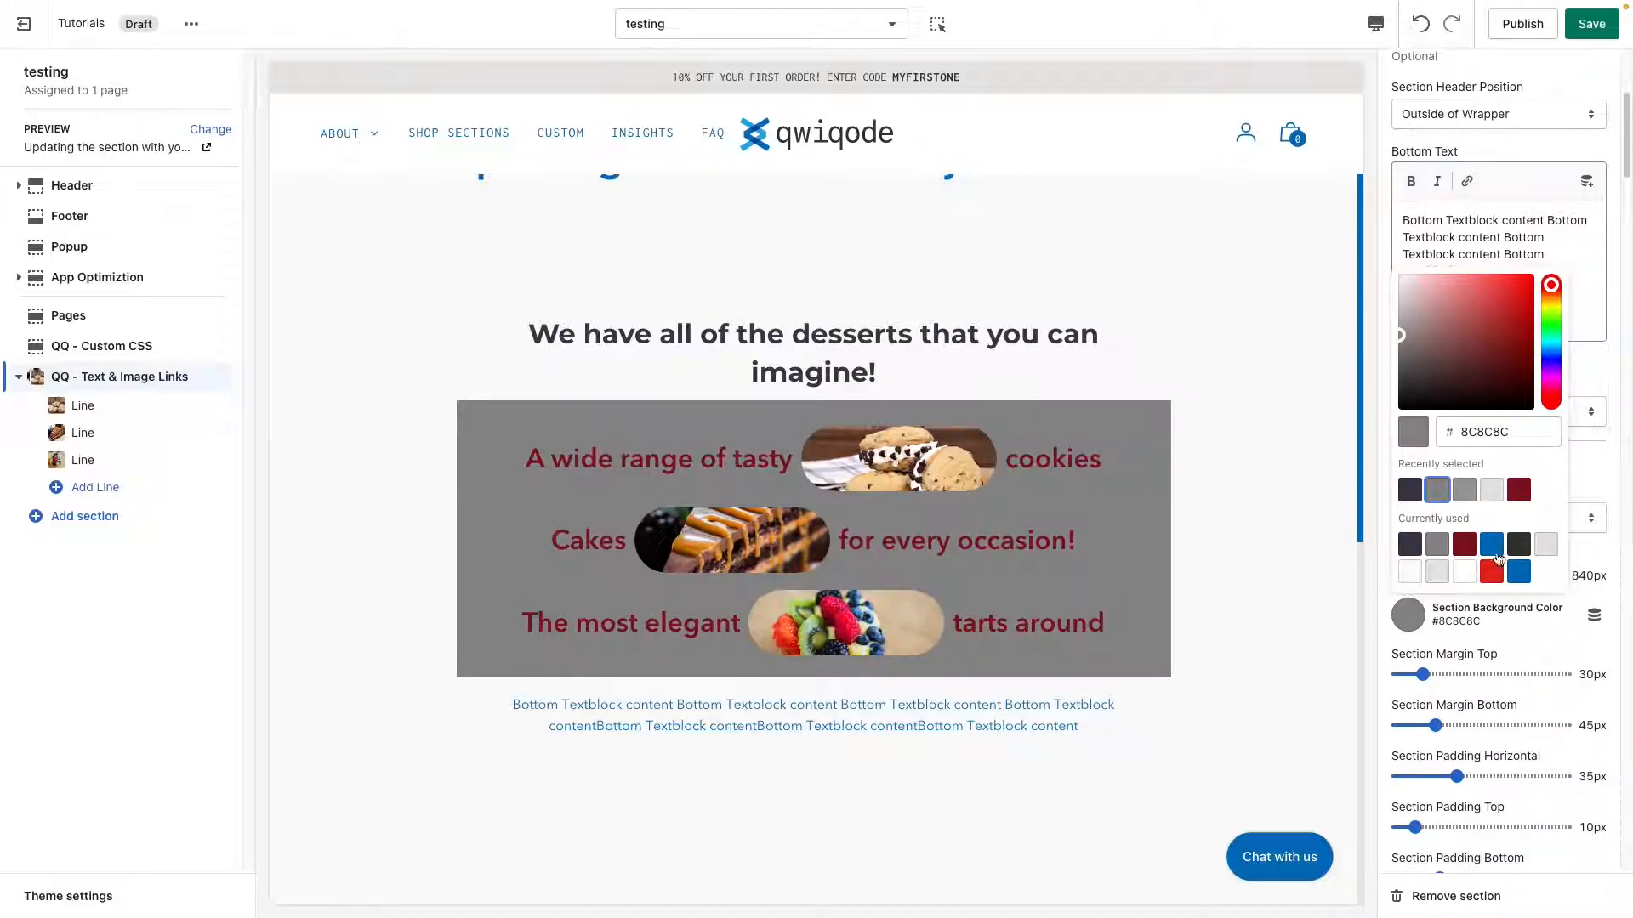
pyautogui.click(1490, 491)
pyautogui.click(1535, 642)
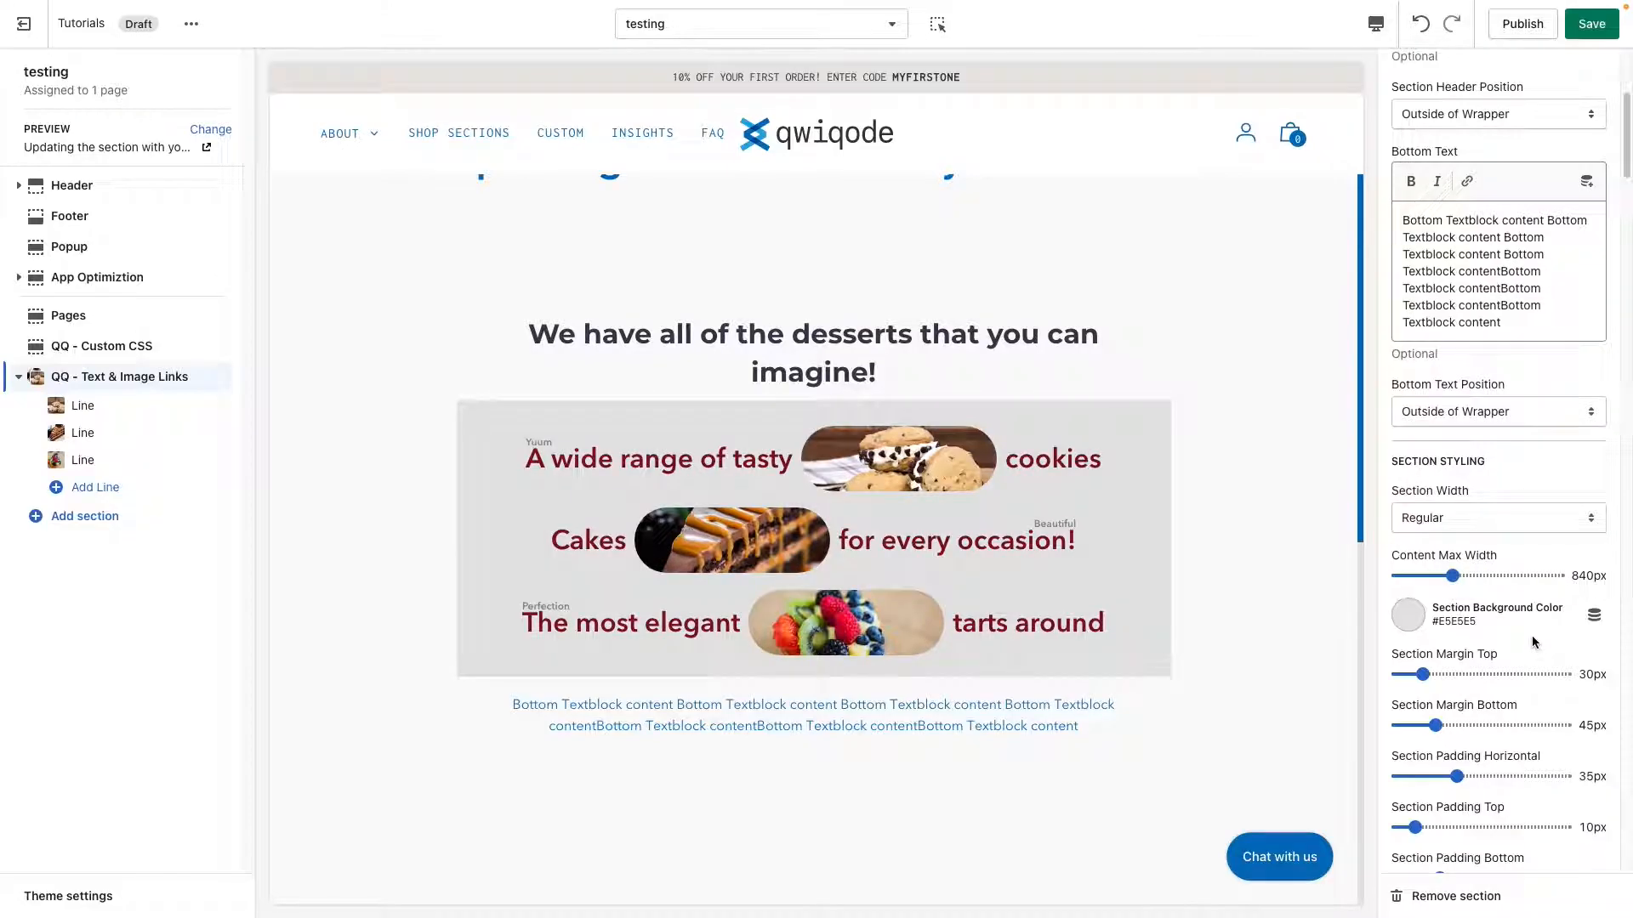
# Try the Fullwidth option for the Section Width and return it to Regular
pyautogui.click(1460, 527)
pyautogui.click(1454, 537)
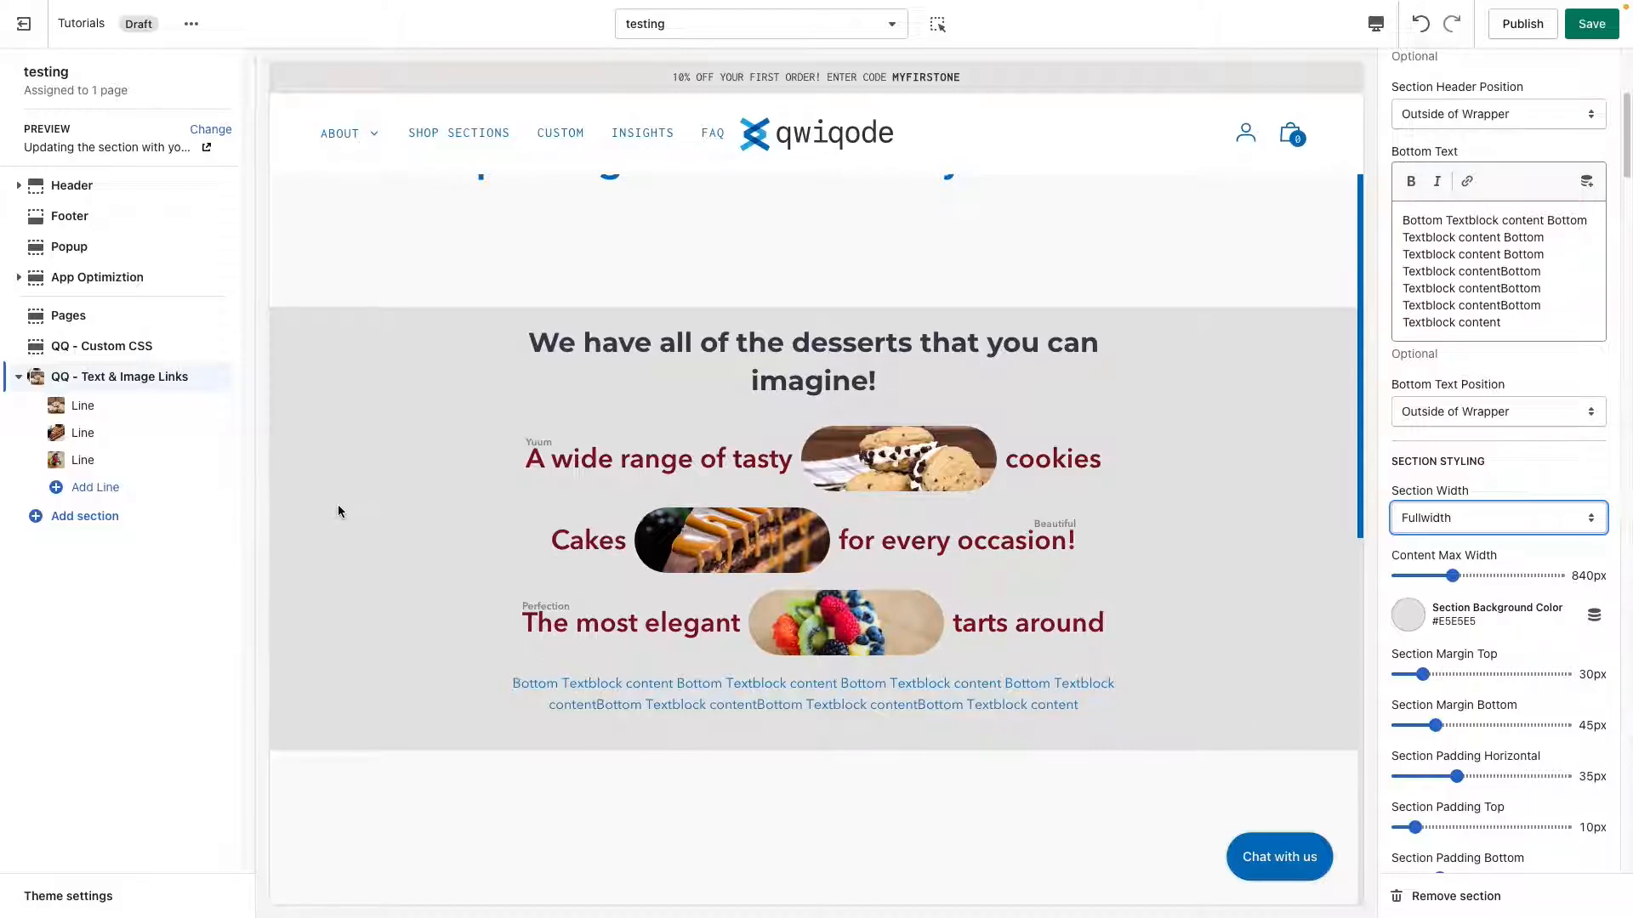
pyautogui.click(1528, 516)
pyautogui.click(1543, 498)
# Clear the Section Background Color so it is transparent
pyautogui.scroll(-3, 1518, 669)
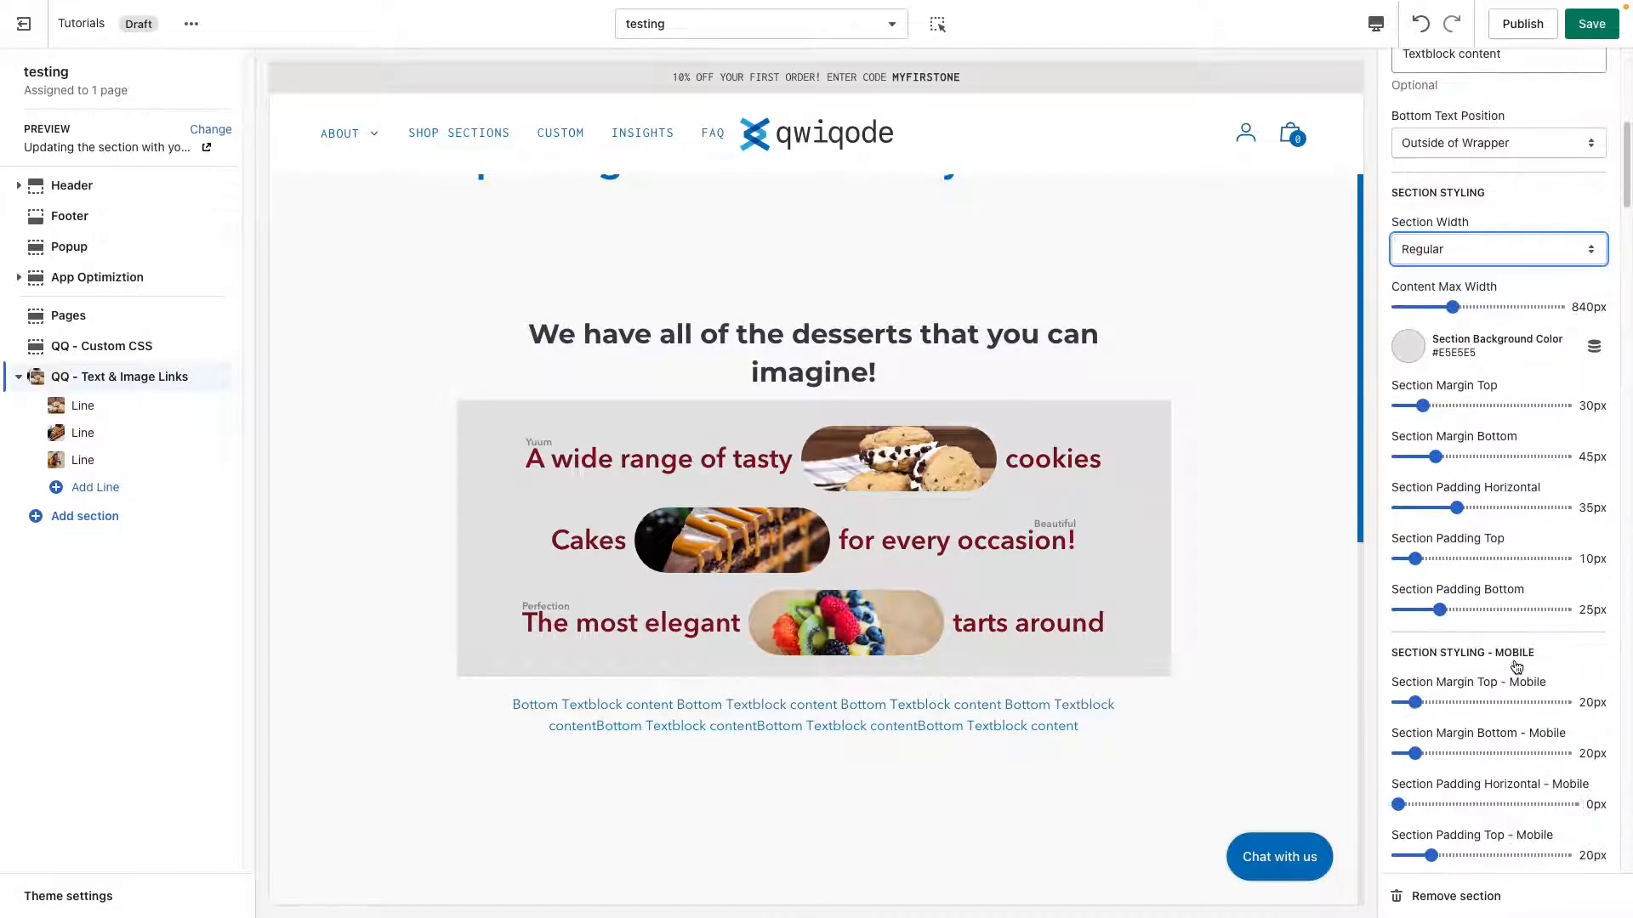
pyautogui.click(1408, 347)
pyautogui.doubleClick(1471, 533)
pyautogui.press('BackSpace')
pyautogui.click(1592, 288)
# Set the Section Title Margin Bottom to 25px and the Section Title Font Size to 22px
pyautogui.scroll(-7, 1538, 700)
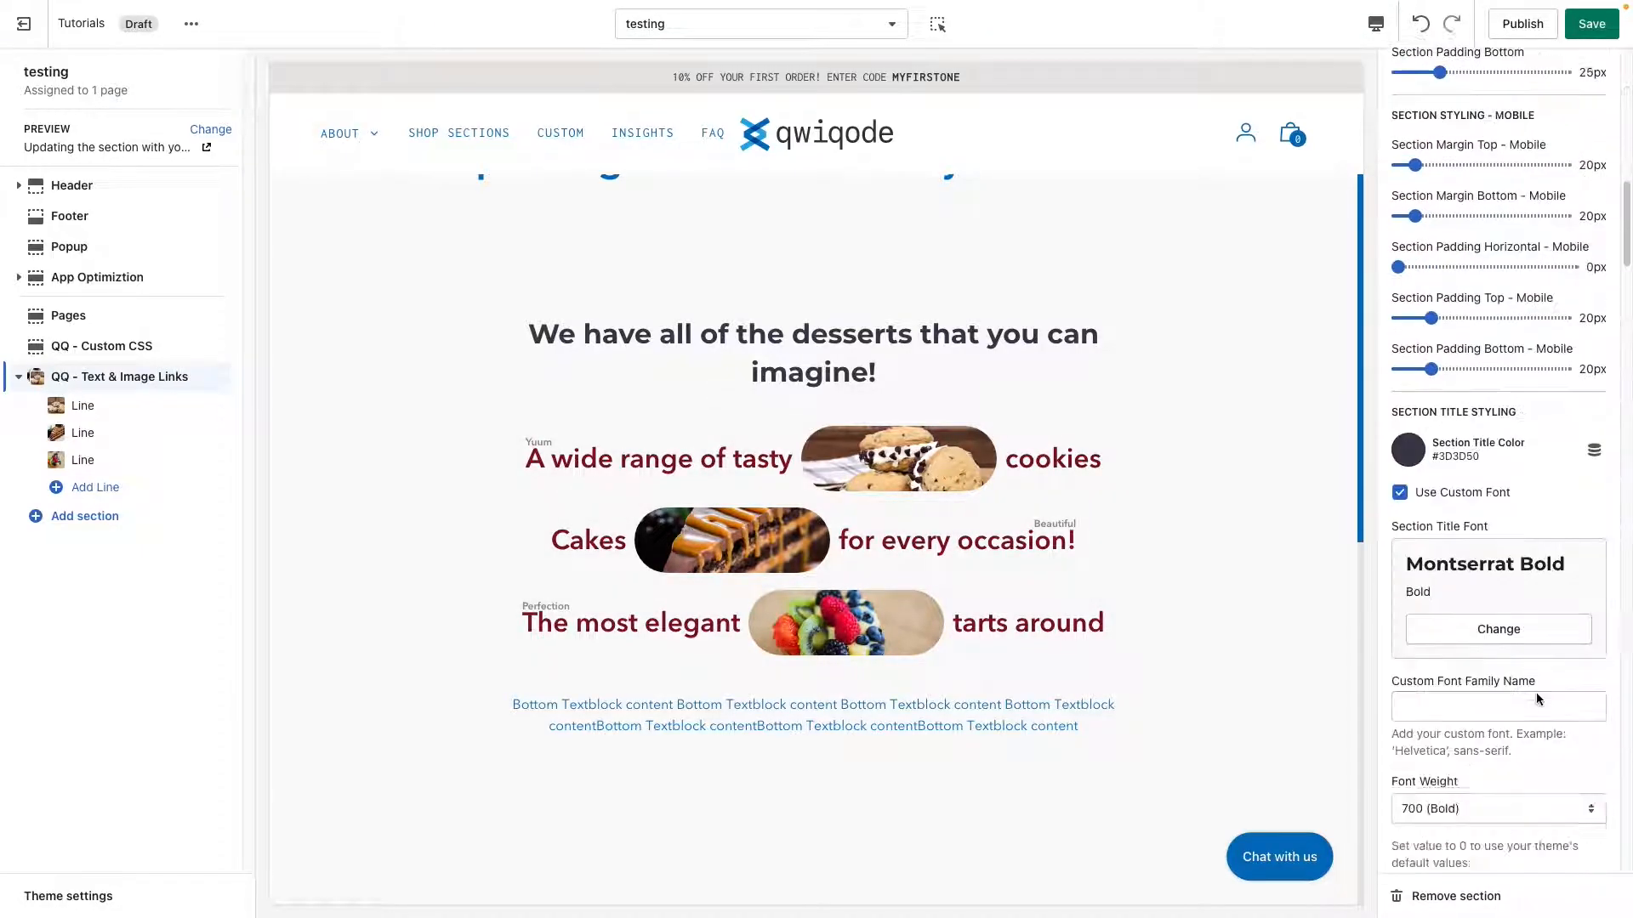
pyautogui.scroll(-5, 1538, 699)
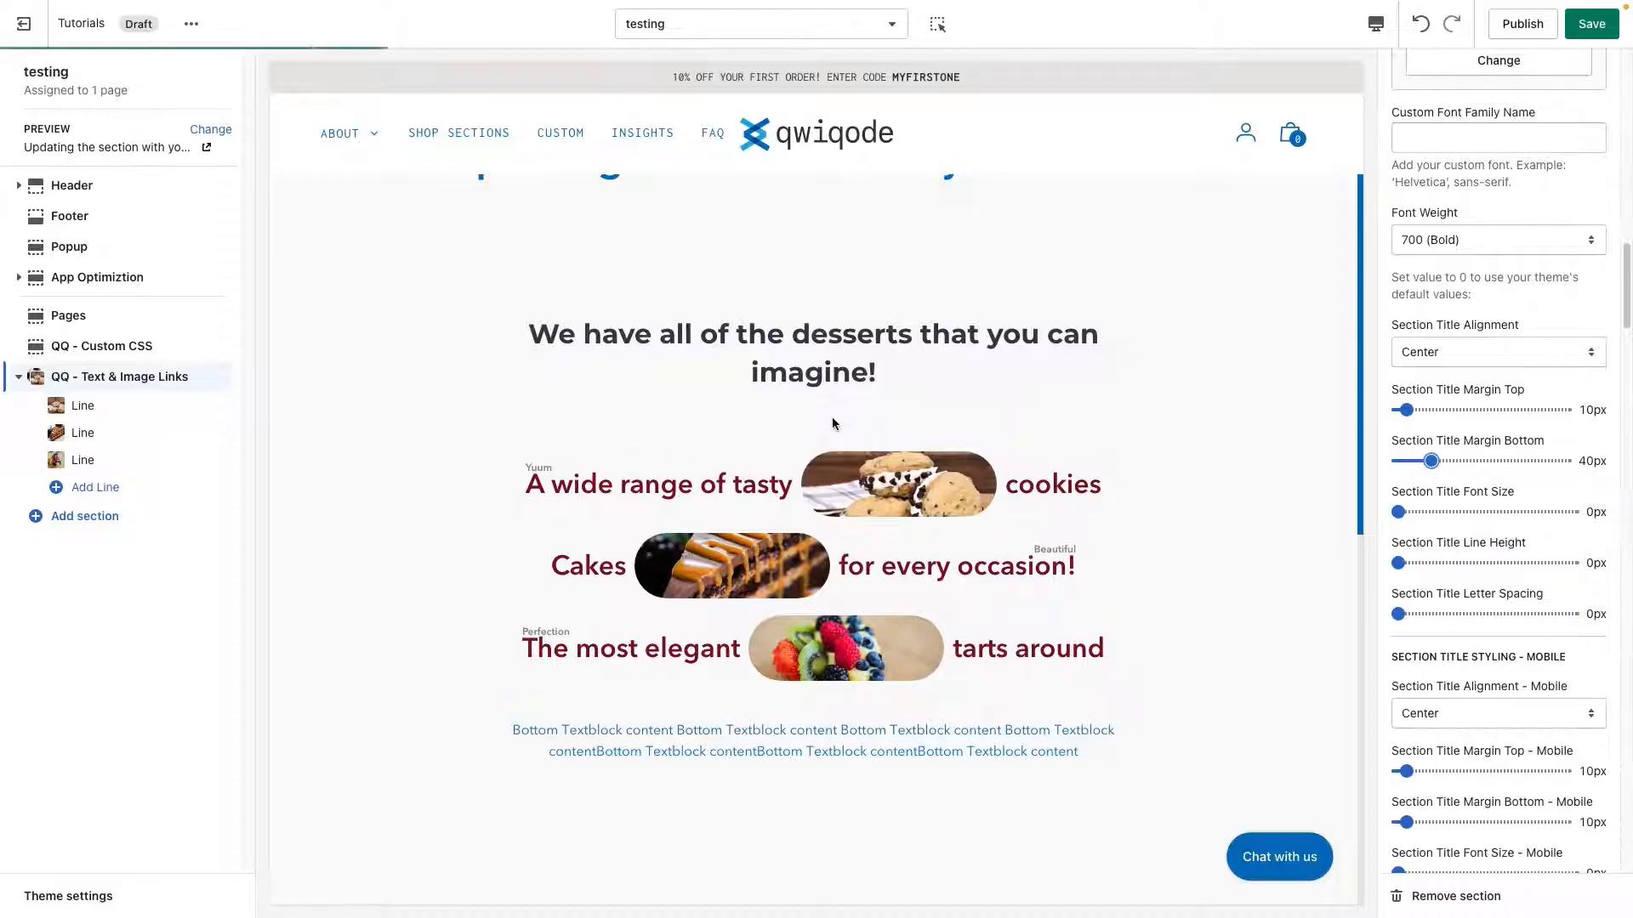
pyautogui.moveTo(1431, 460); pyautogui.dragTo(1435, 511)
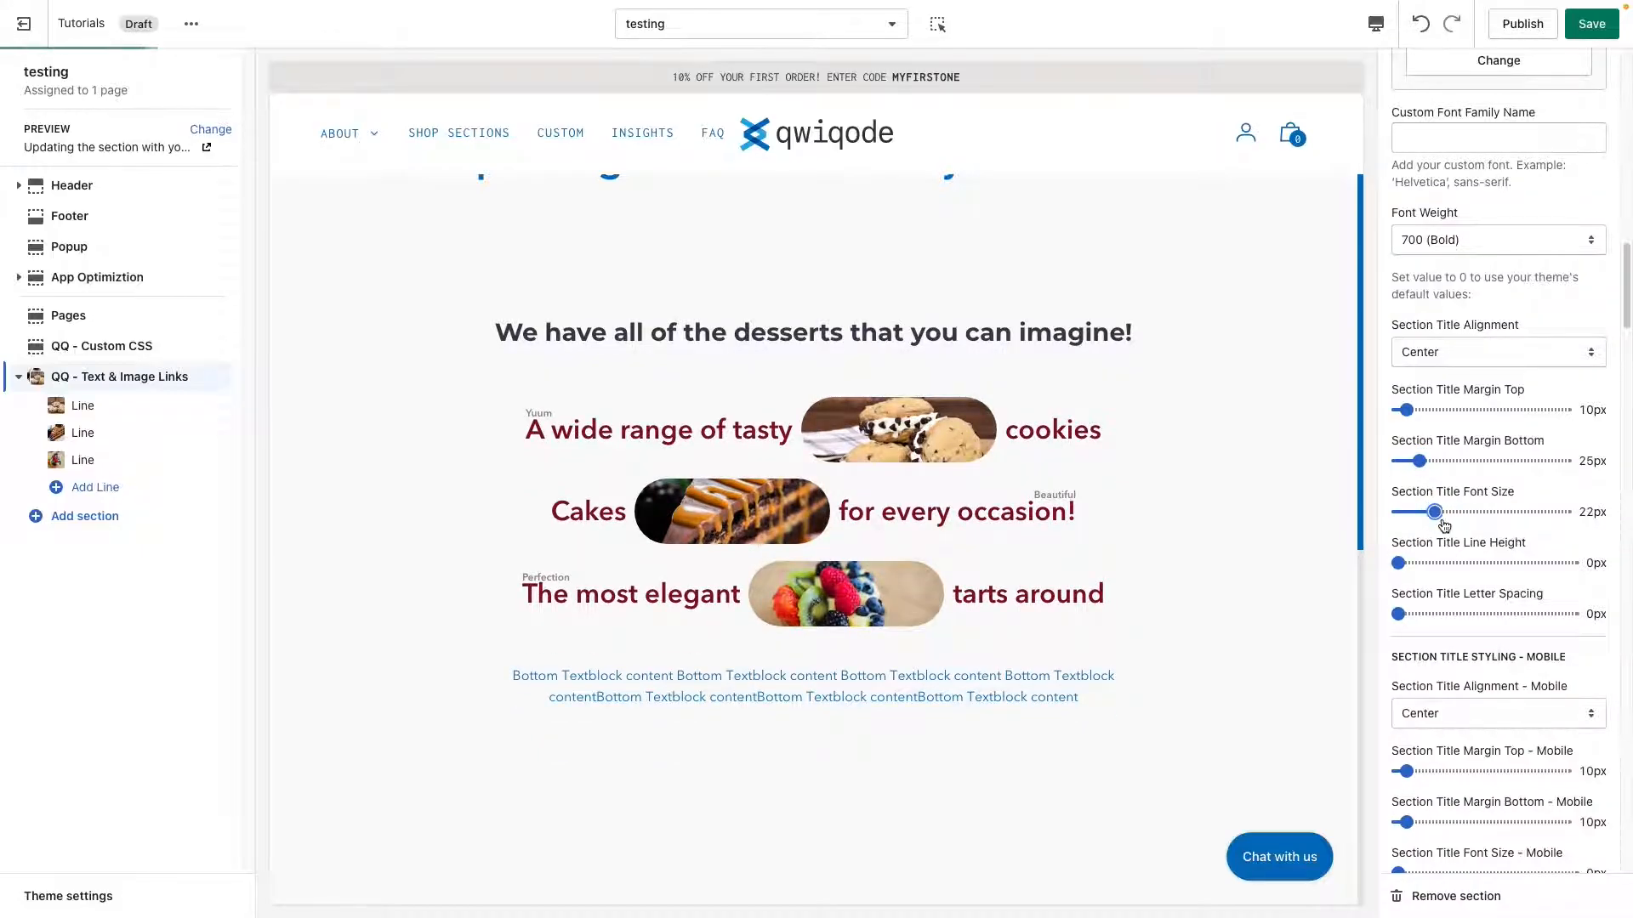
# Set the Section Title Alignment to Left and the Section Title Margin Bottom to 15px
pyautogui.click(1454, 344)
pyautogui.click(1454, 341)
pyautogui.moveTo(1427, 457); pyautogui.dragTo(1419, 459)
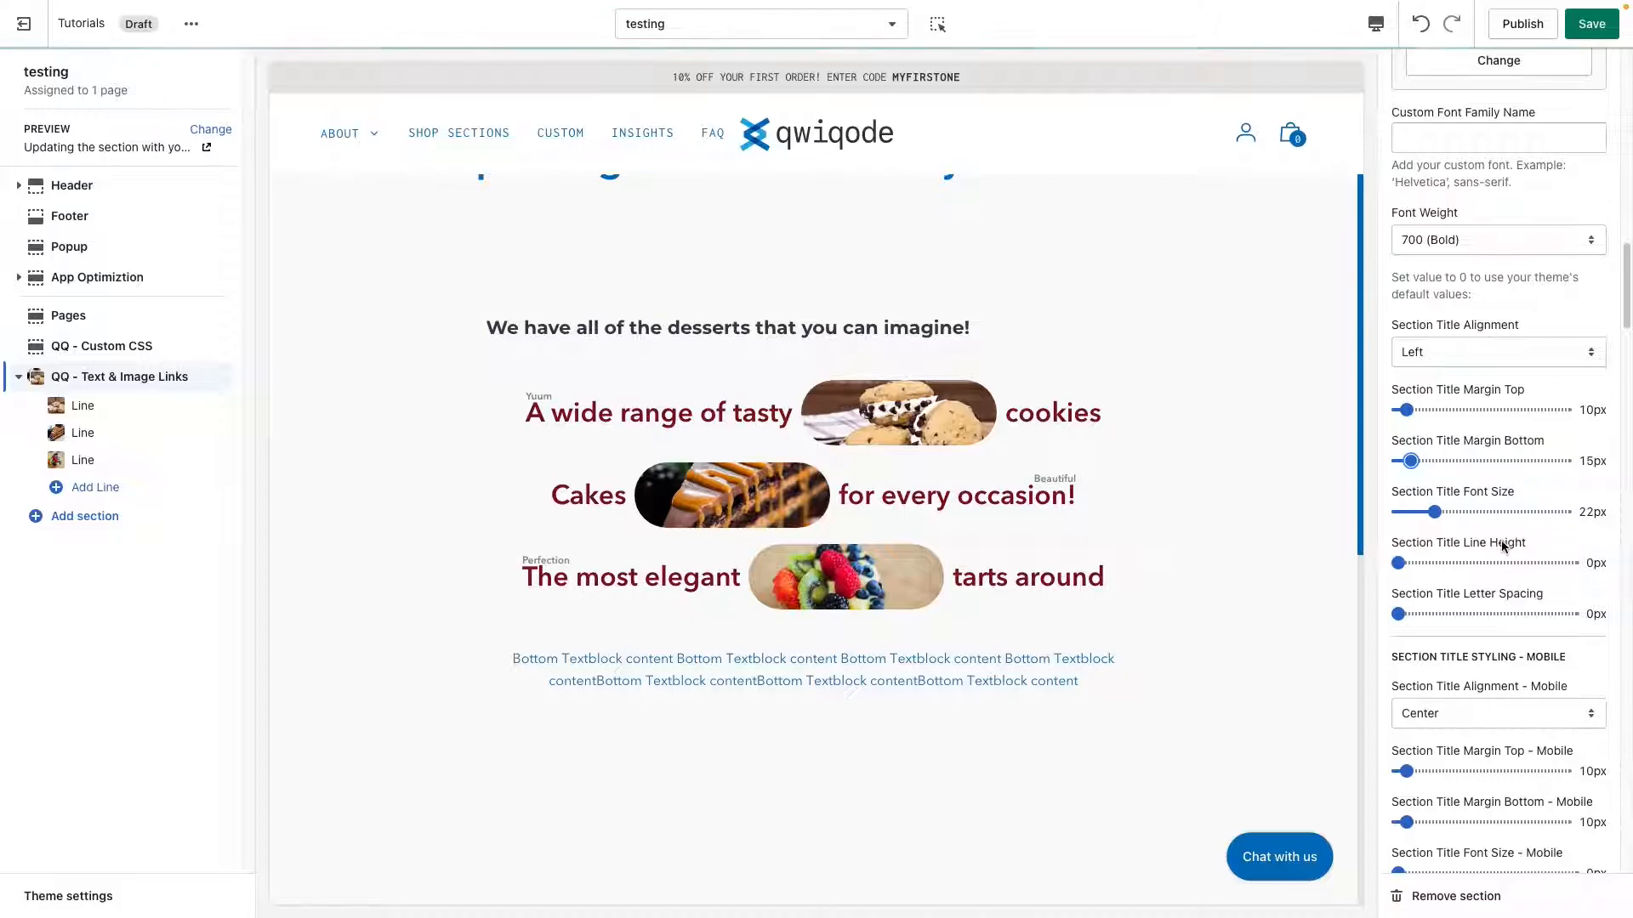
pyautogui.moveTo(1398, 614)
pyautogui.mouseDown()
pyautogui.moveTo(1413, 615)
pyautogui.moveTo(1398, 614)
pyautogui.mouseUp()
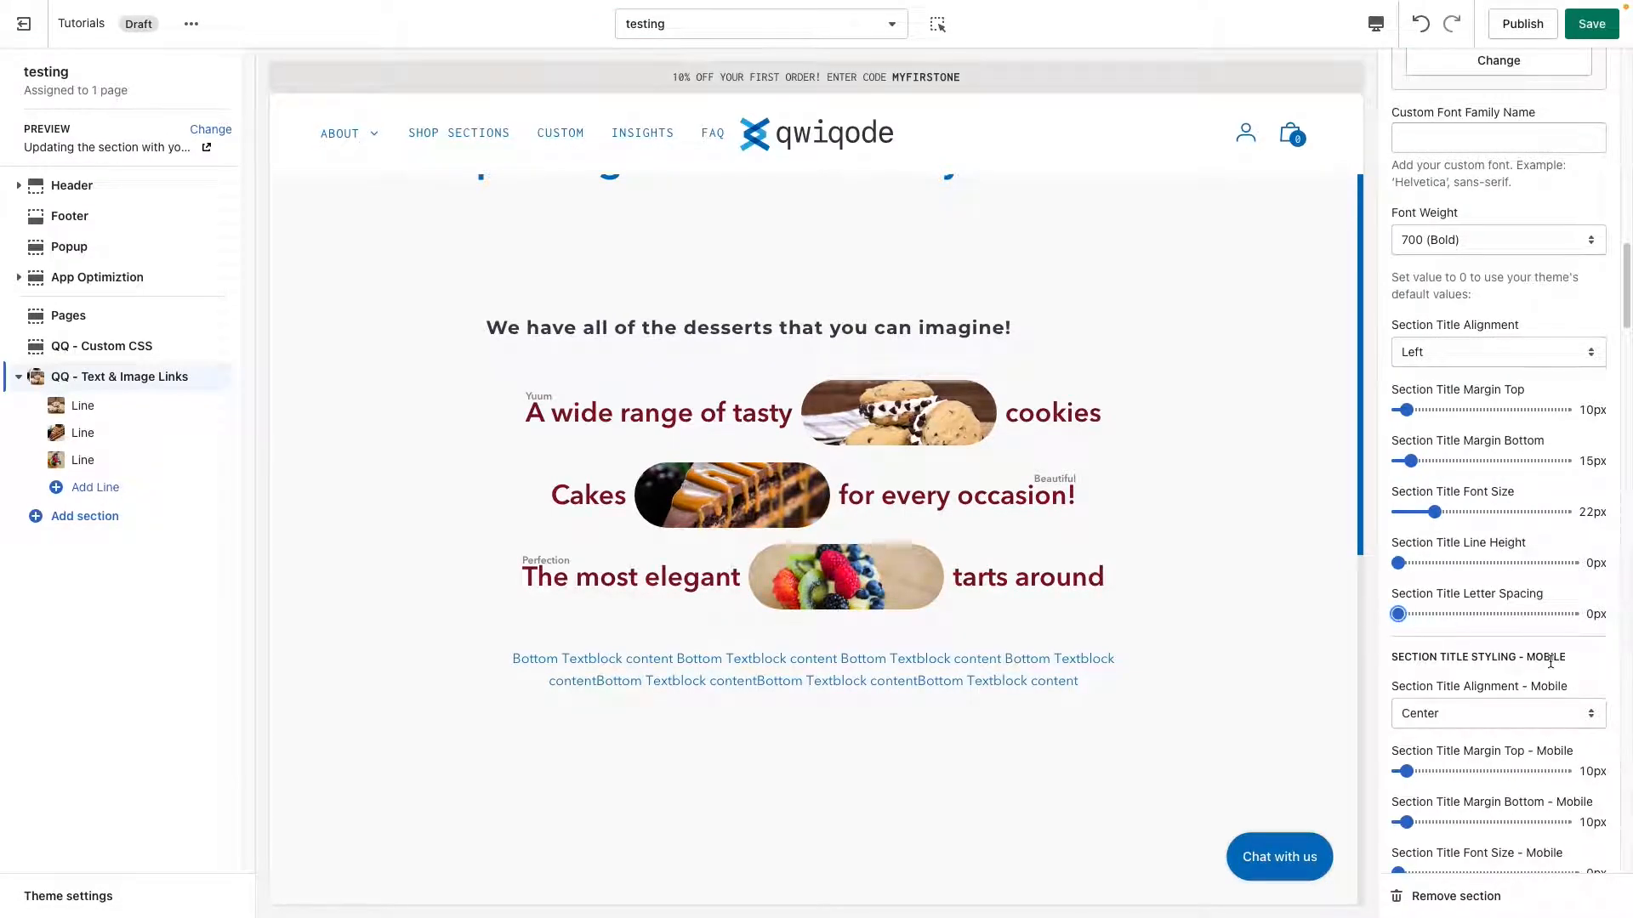
# Set the Blocks Wrapper Margin Top to 28px in the blocks styling settings
pyautogui.scroll(-3, 1544, 663)
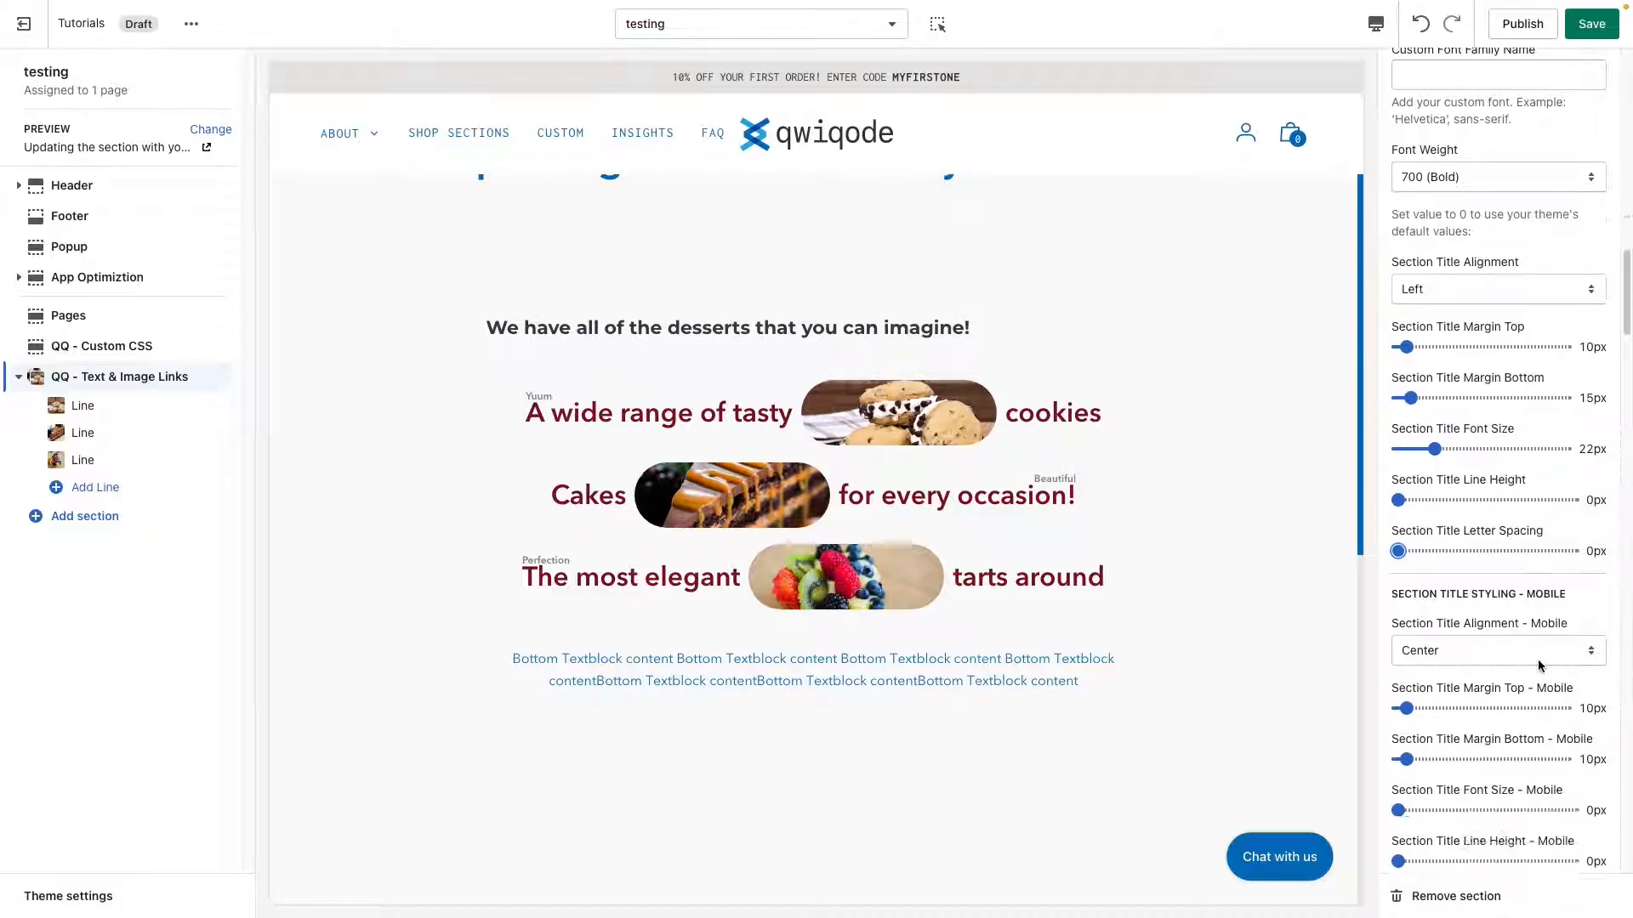
pyautogui.scroll(-3, 1541, 666)
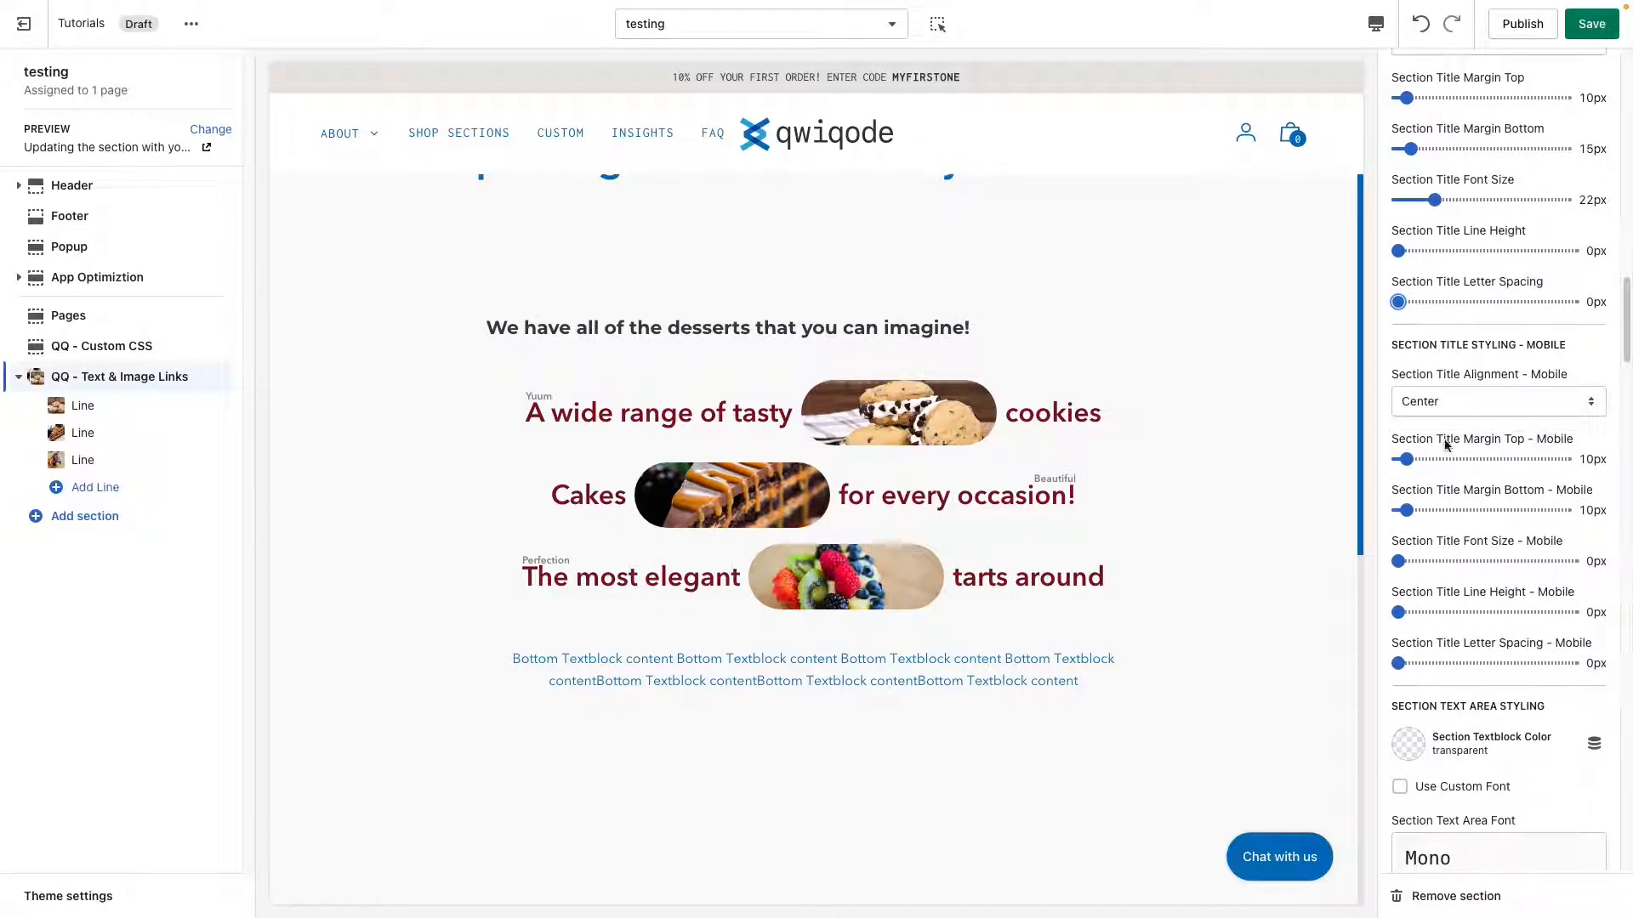
pyautogui.scroll(-4, 1507, 676)
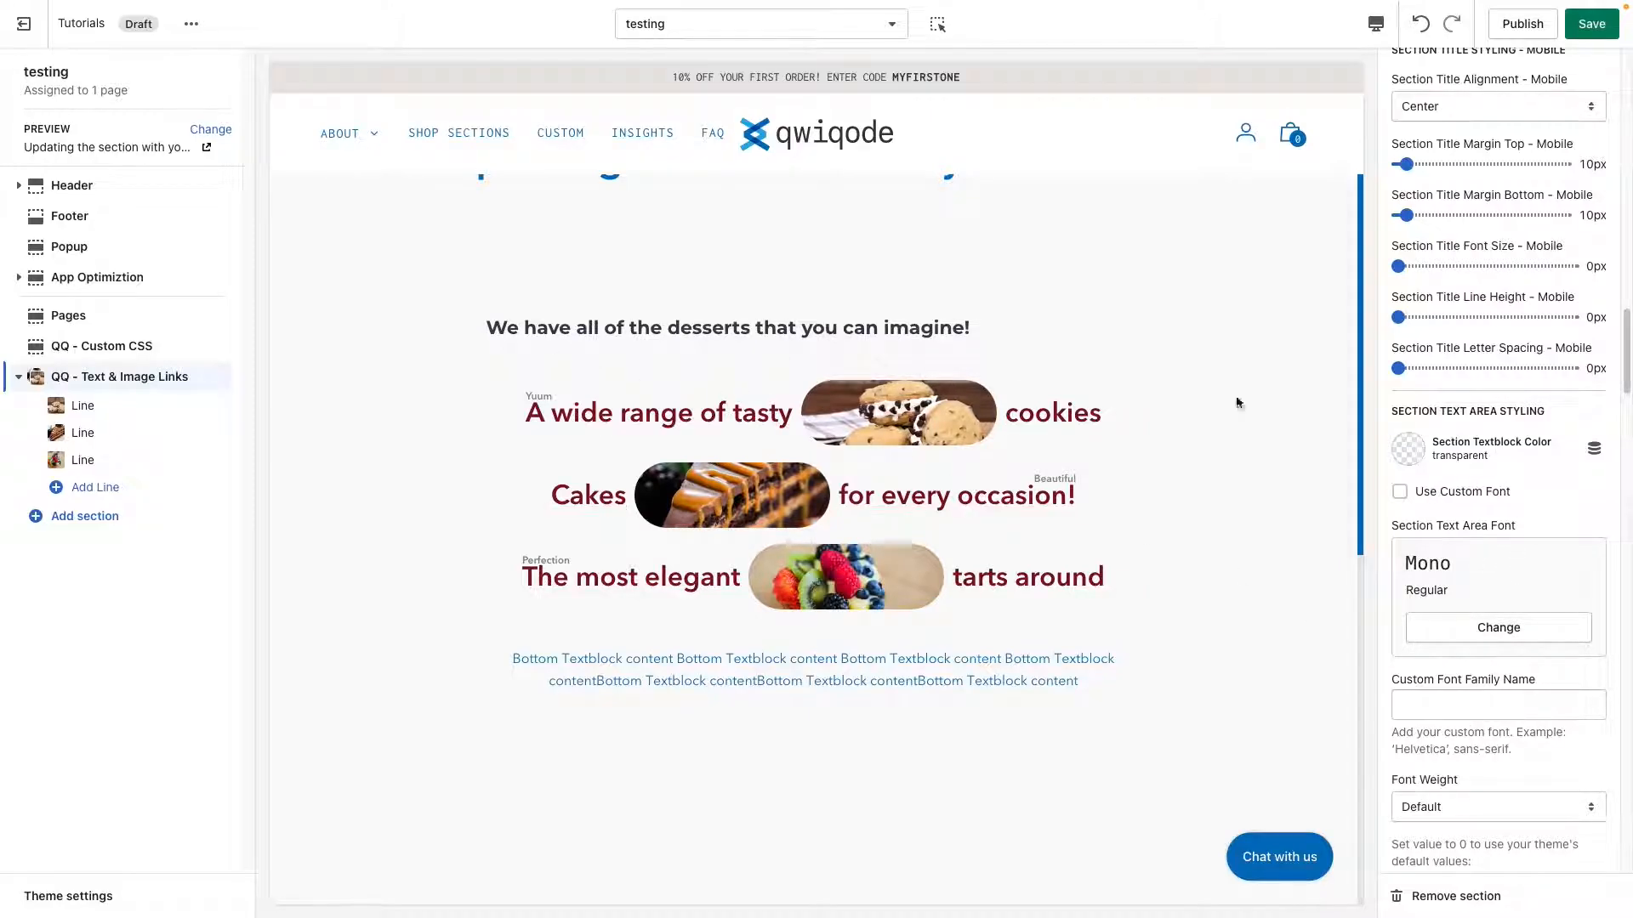
pyautogui.scroll(-6, 1510, 688)
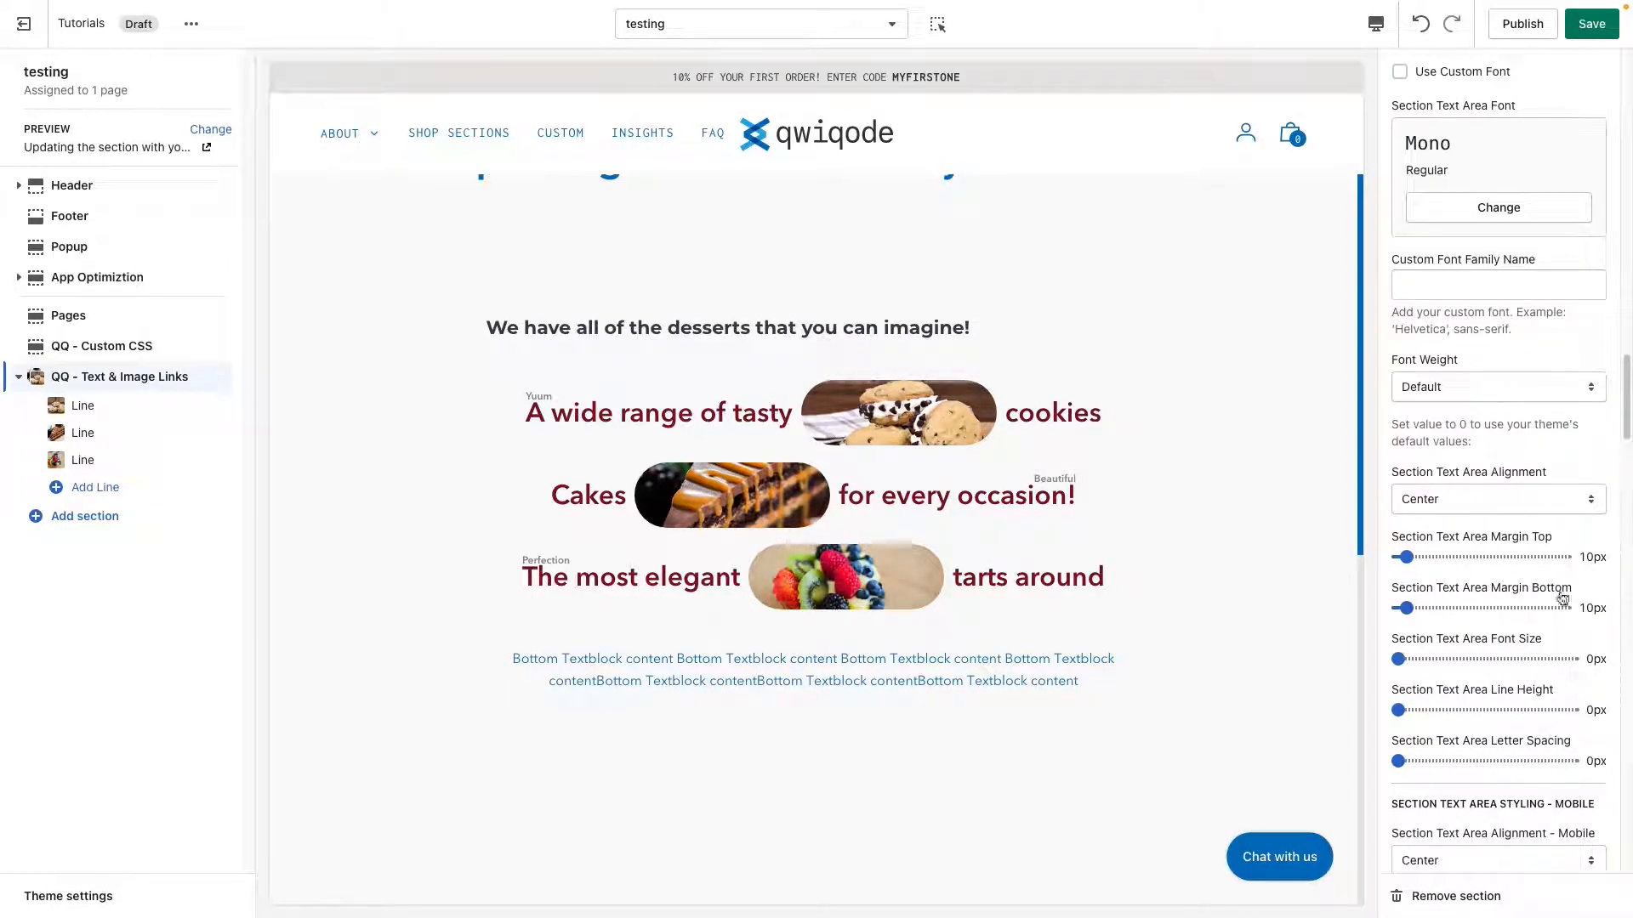
pyautogui.scroll(-5, 1520, 770)
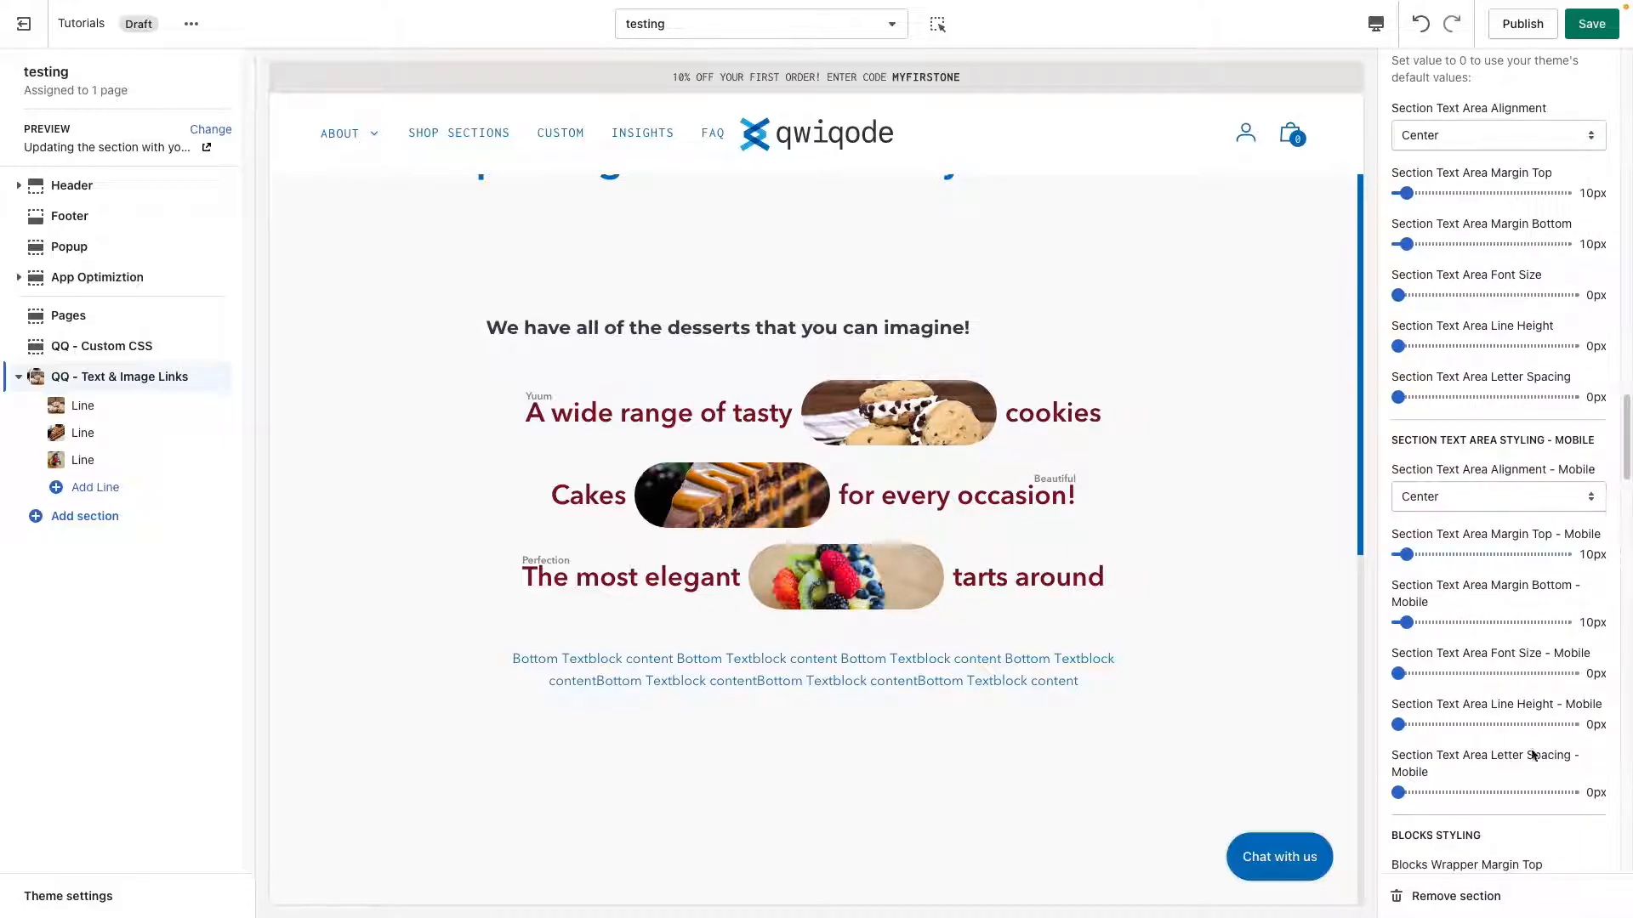
pyautogui.scroll(-7, 1491, 745)
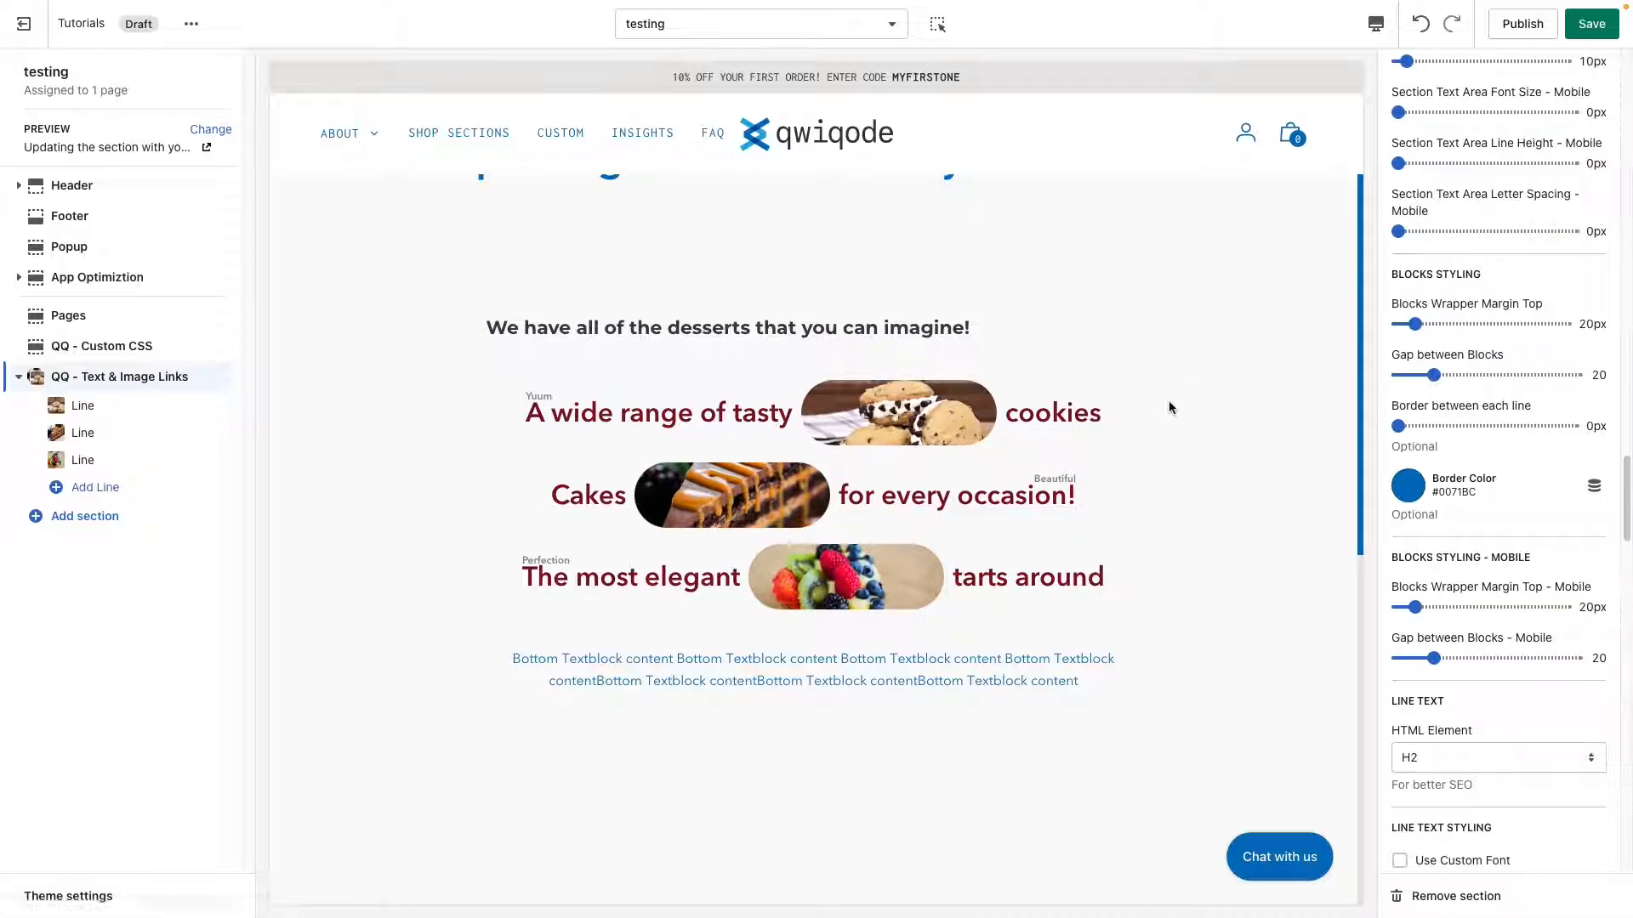
pyautogui.moveTo(1415, 323); pyautogui.dragTo(1431, 323)
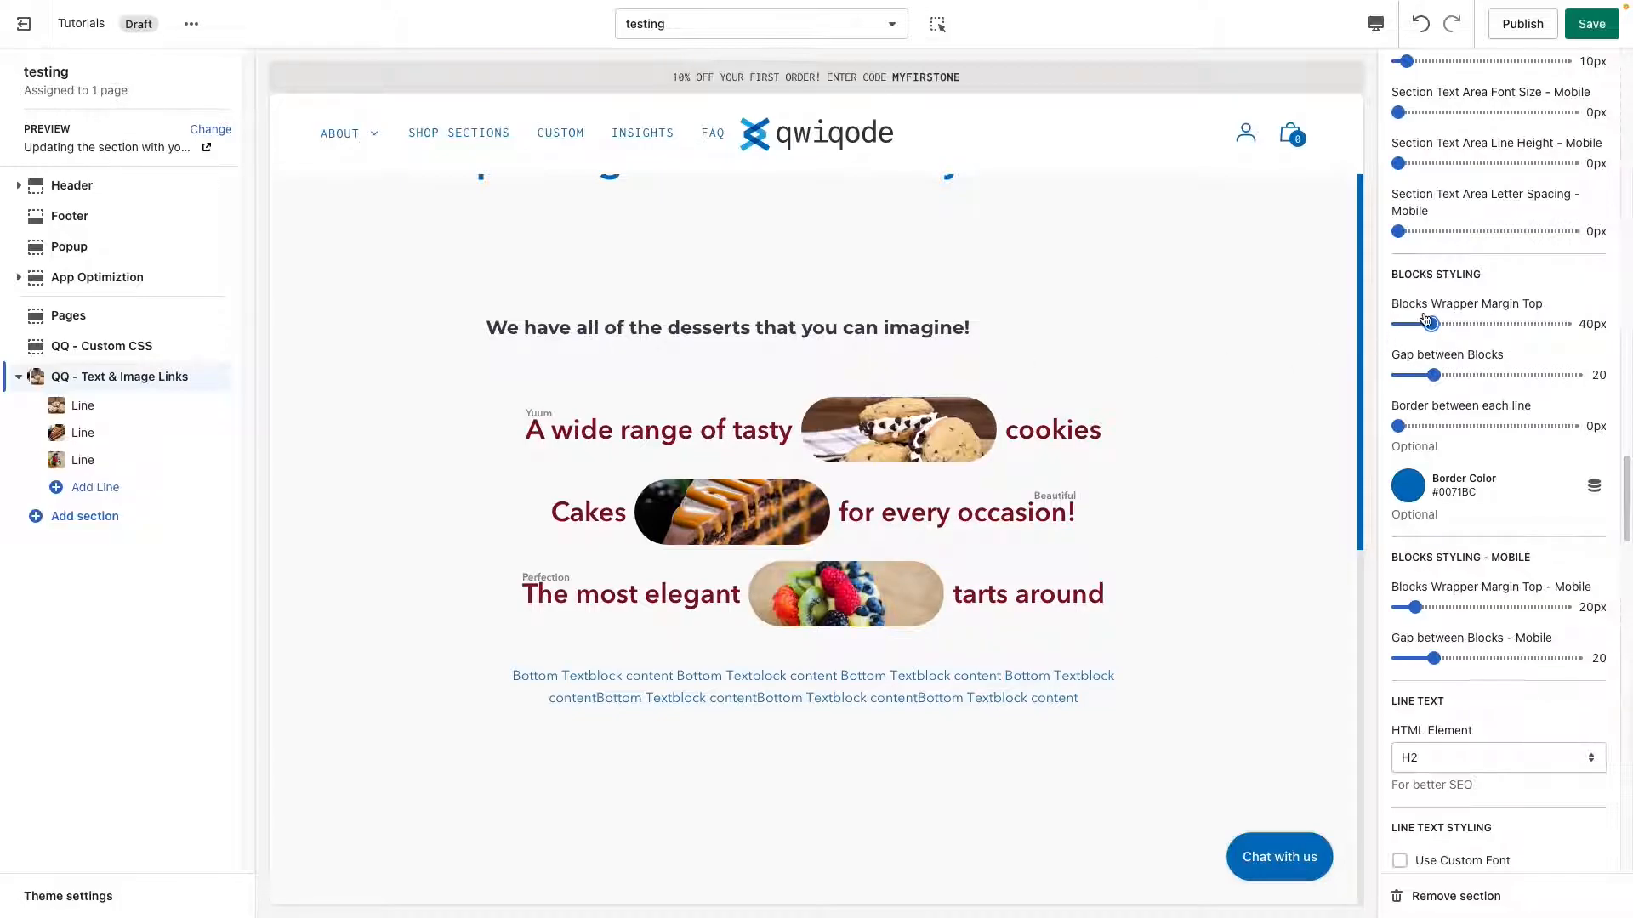
pyautogui.moveTo(1427, 319); pyautogui.dragTo(1418, 322)
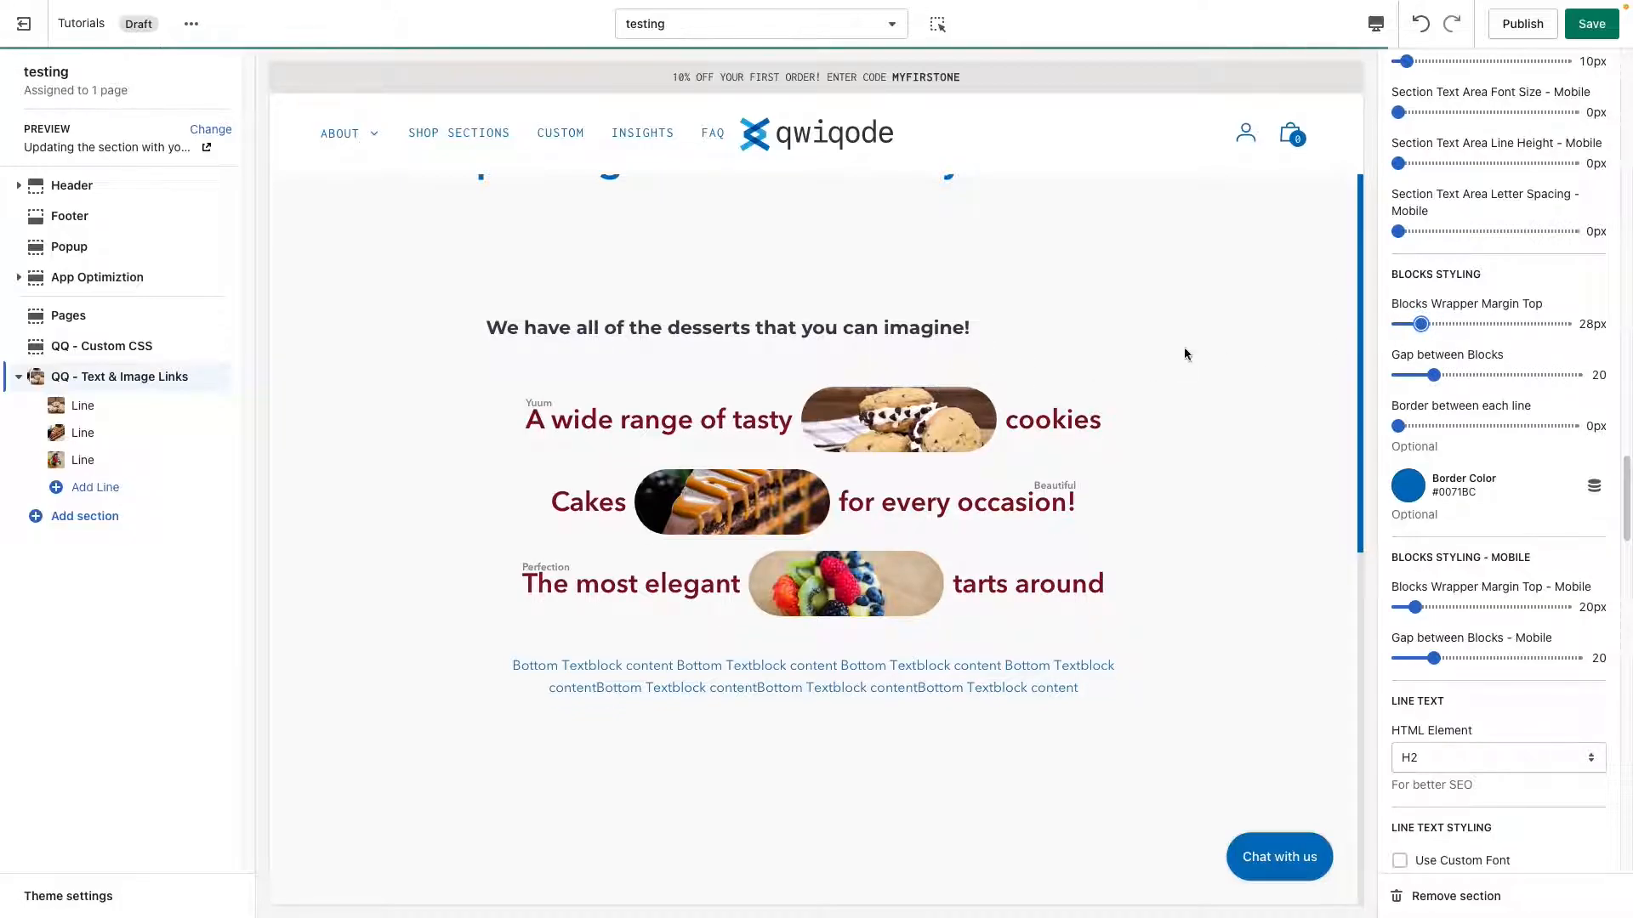
# Set the Gap between Blocks to 48 and the Border between each line to 2px
pyautogui.moveTo(1437, 375); pyautogui.dragTo(1482, 375)
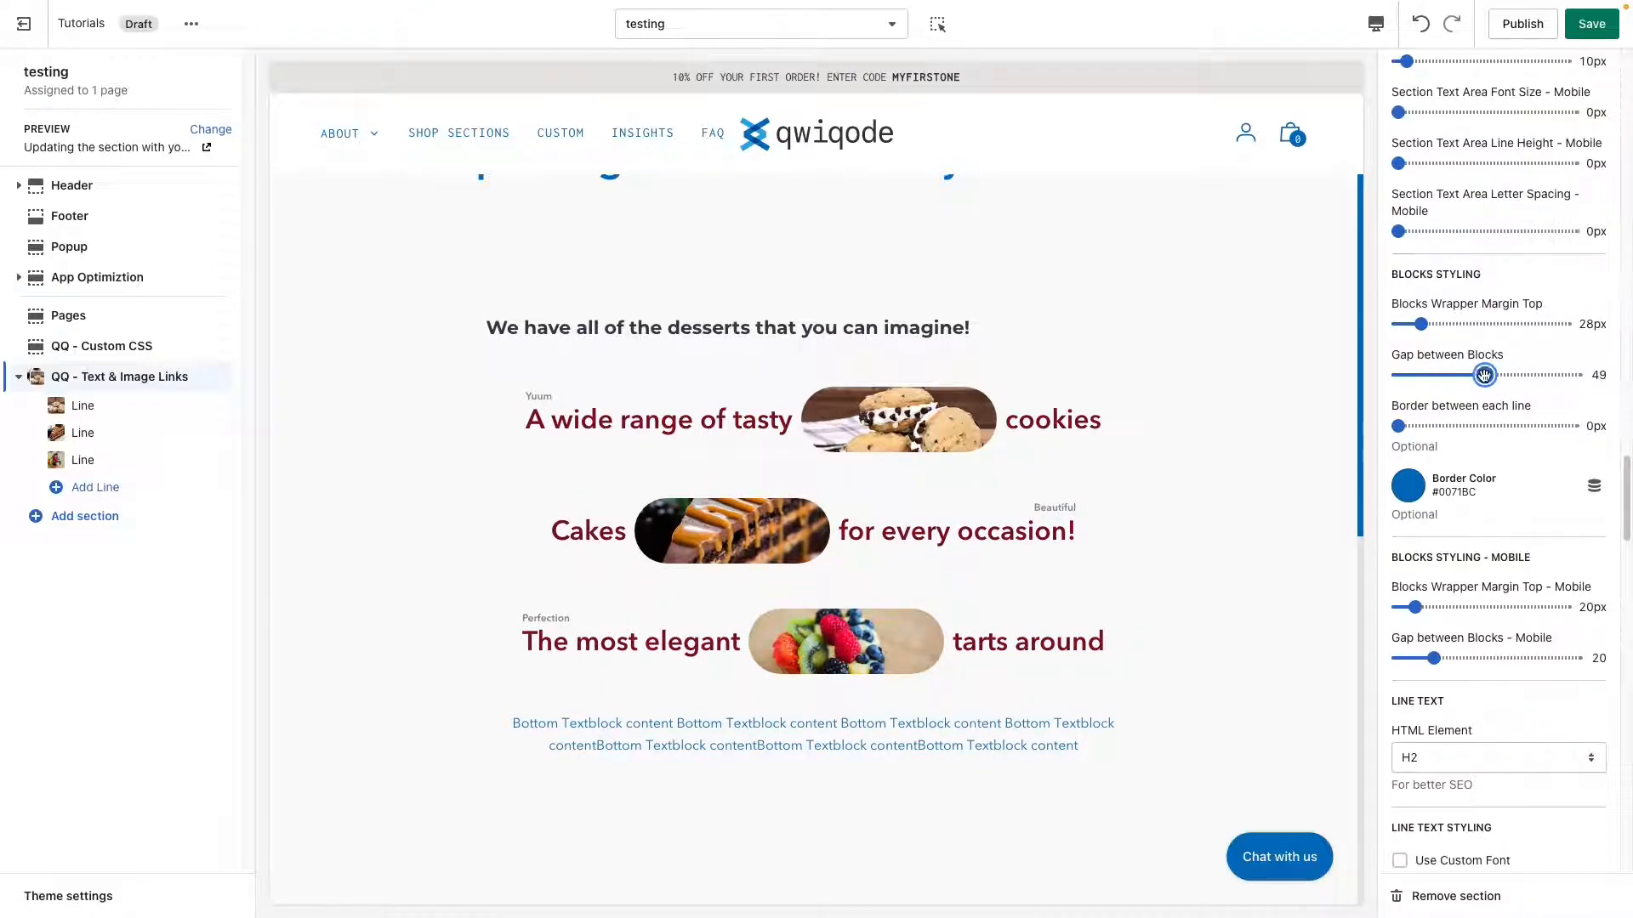
pyautogui.moveTo(1399, 426); pyautogui.dragTo(1415, 425)
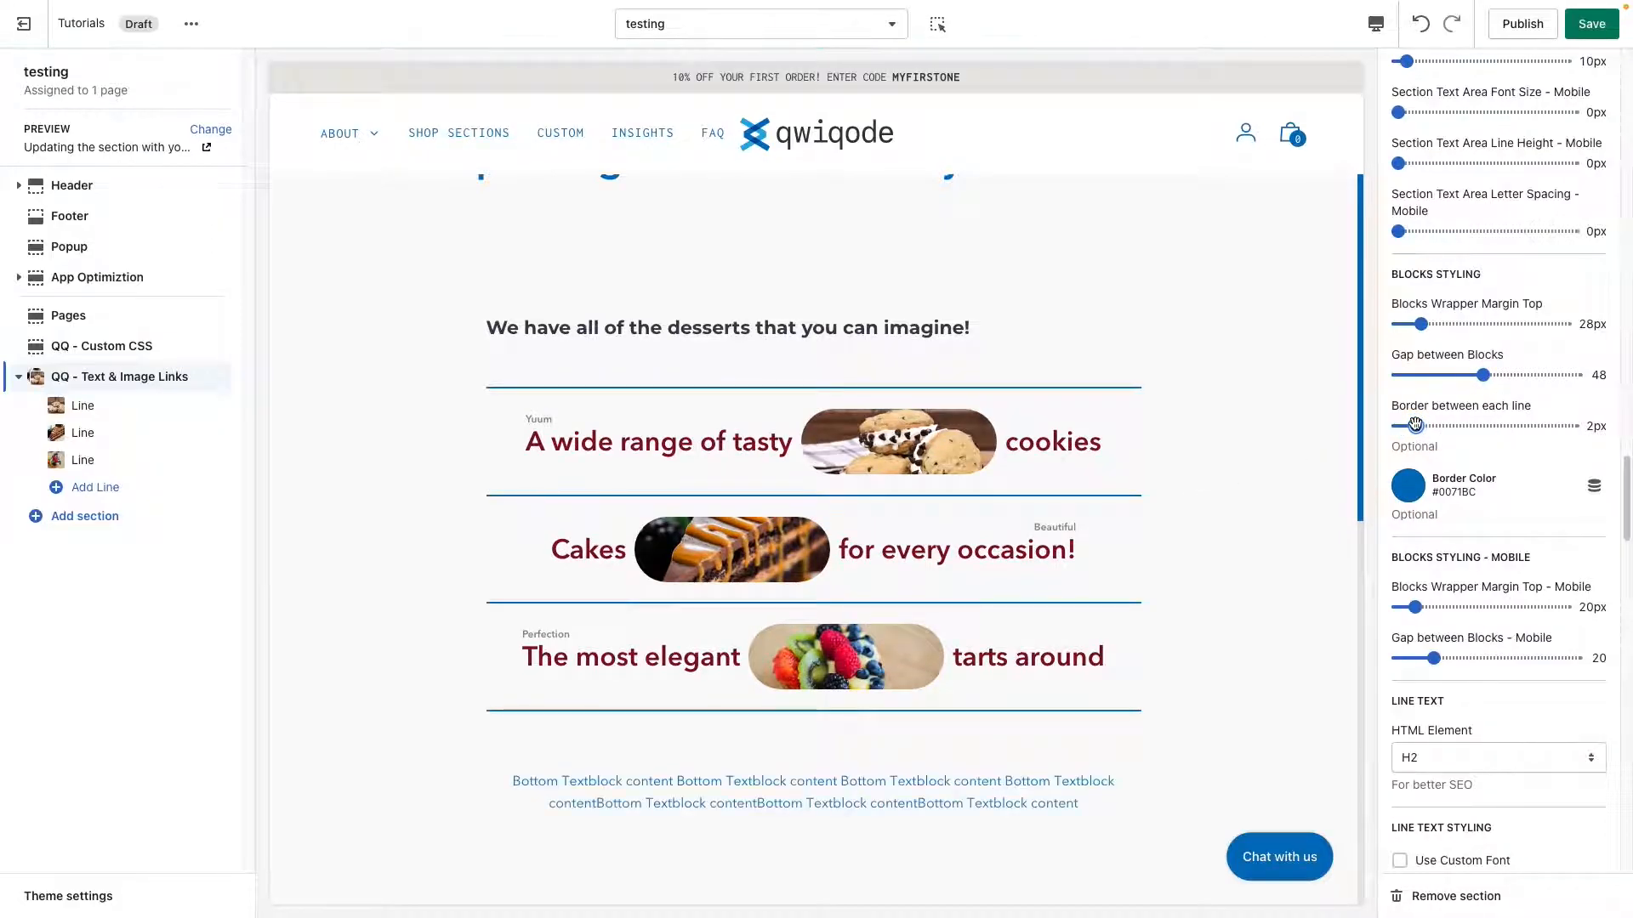
pyautogui.scroll(-1, 1237, 524)
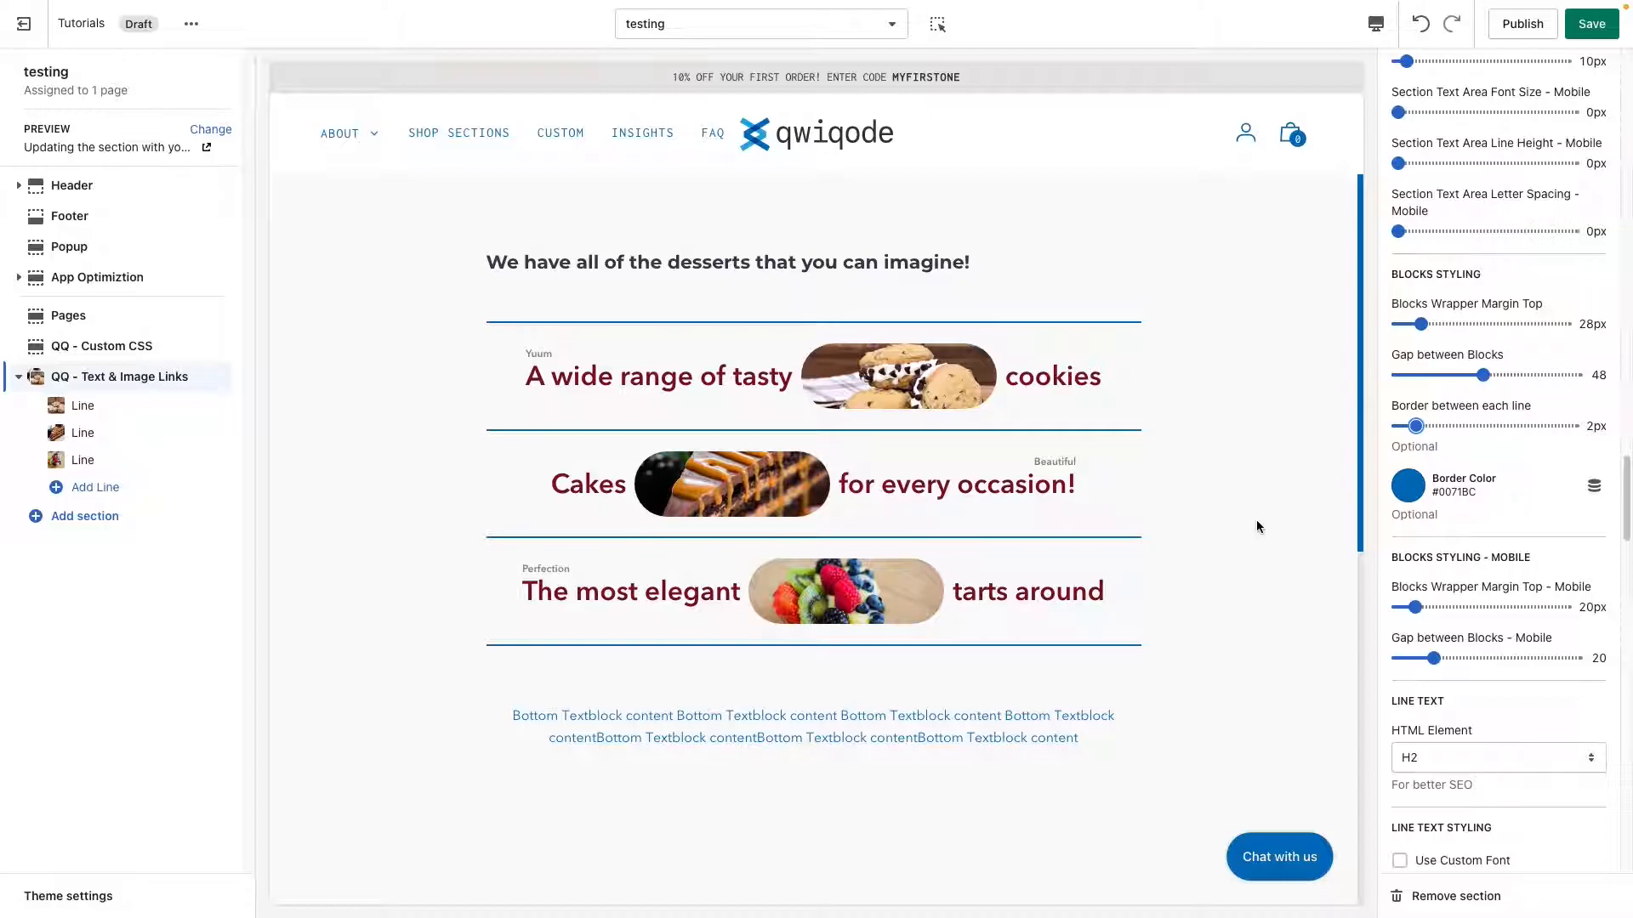
# Change the Border Color of the lines to the recently selected gray #8C8C8C
pyautogui.click(1408, 486)
pyautogui.click(1437, 361)
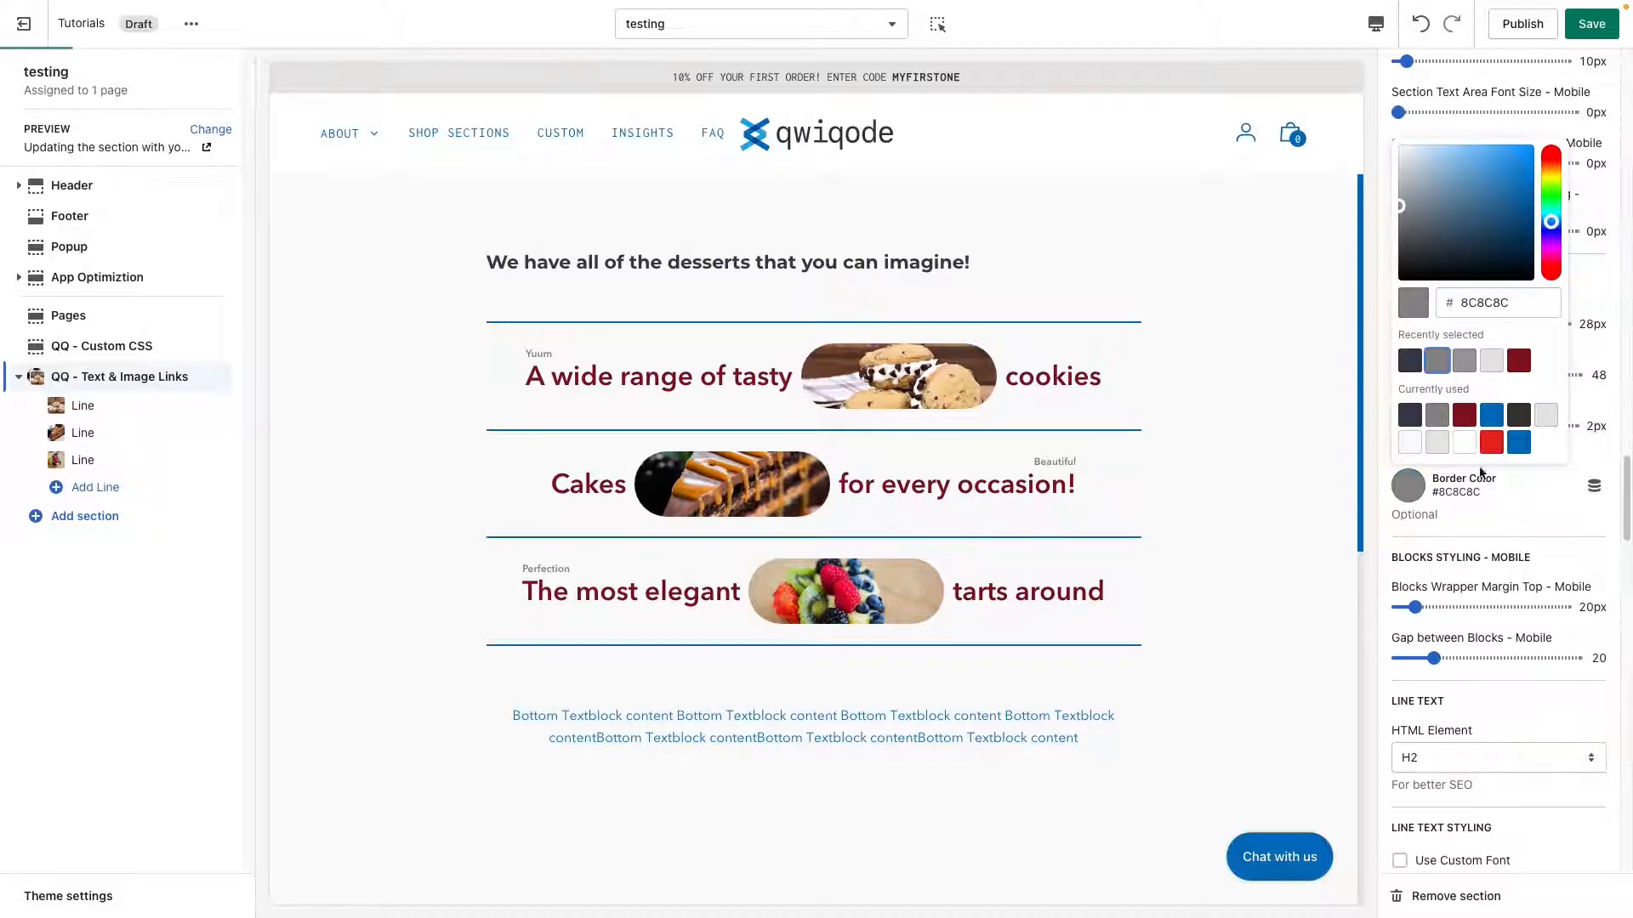
pyautogui.click(1558, 523)
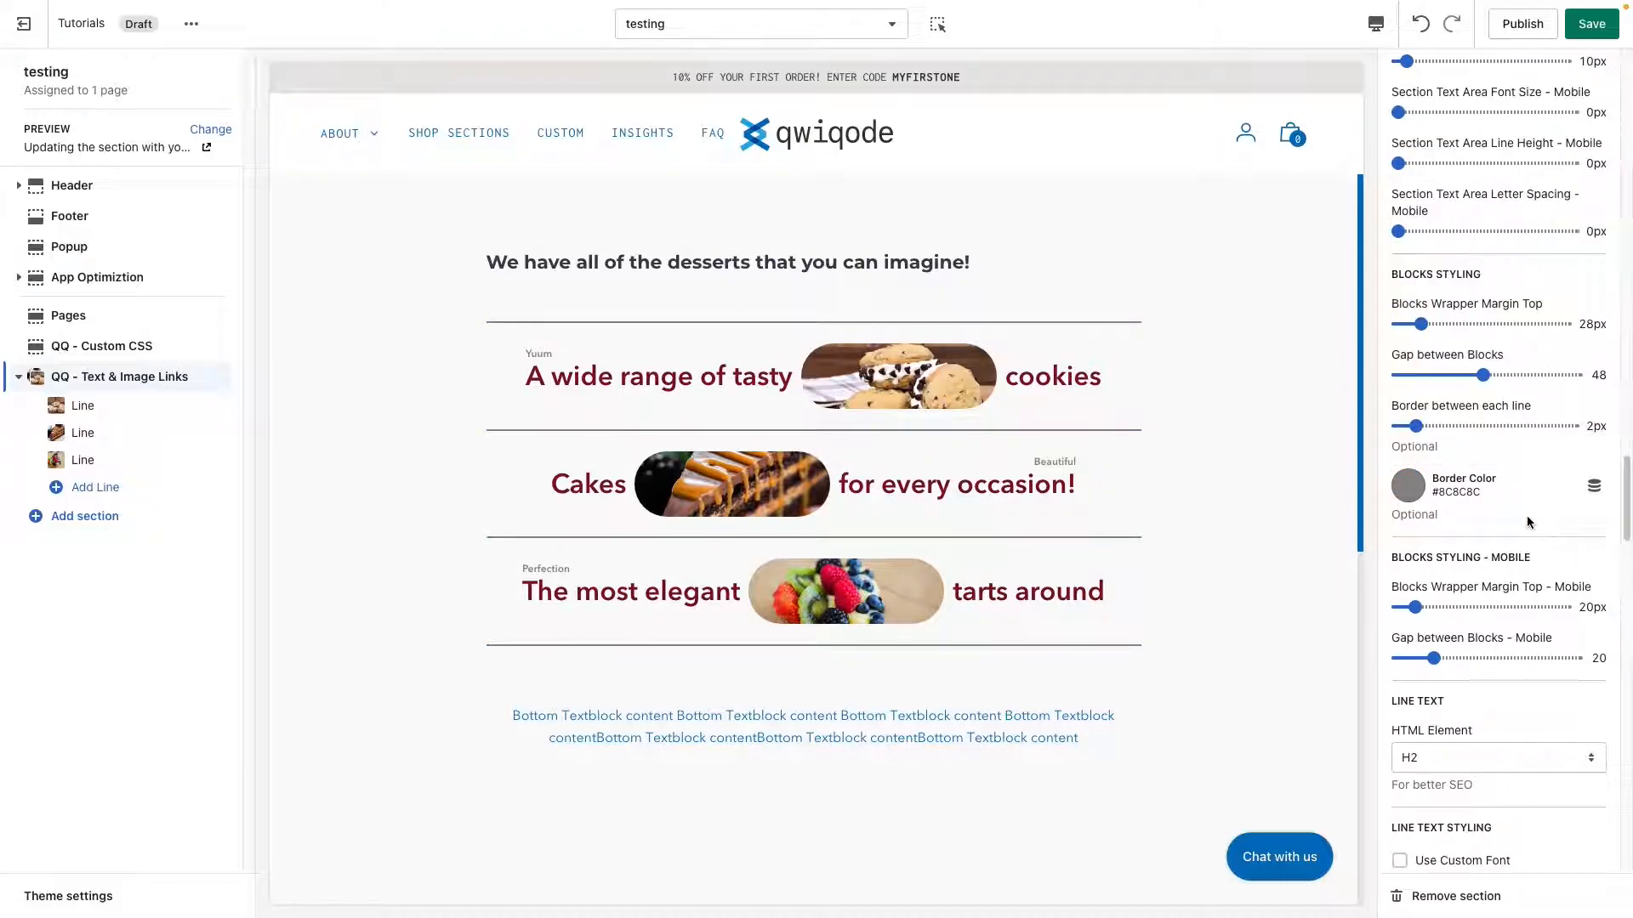
# Change the Border Color of the lines to the recently selected light gray #E5E5E5
pyautogui.click(1412, 487)
pyautogui.click(1490, 363)
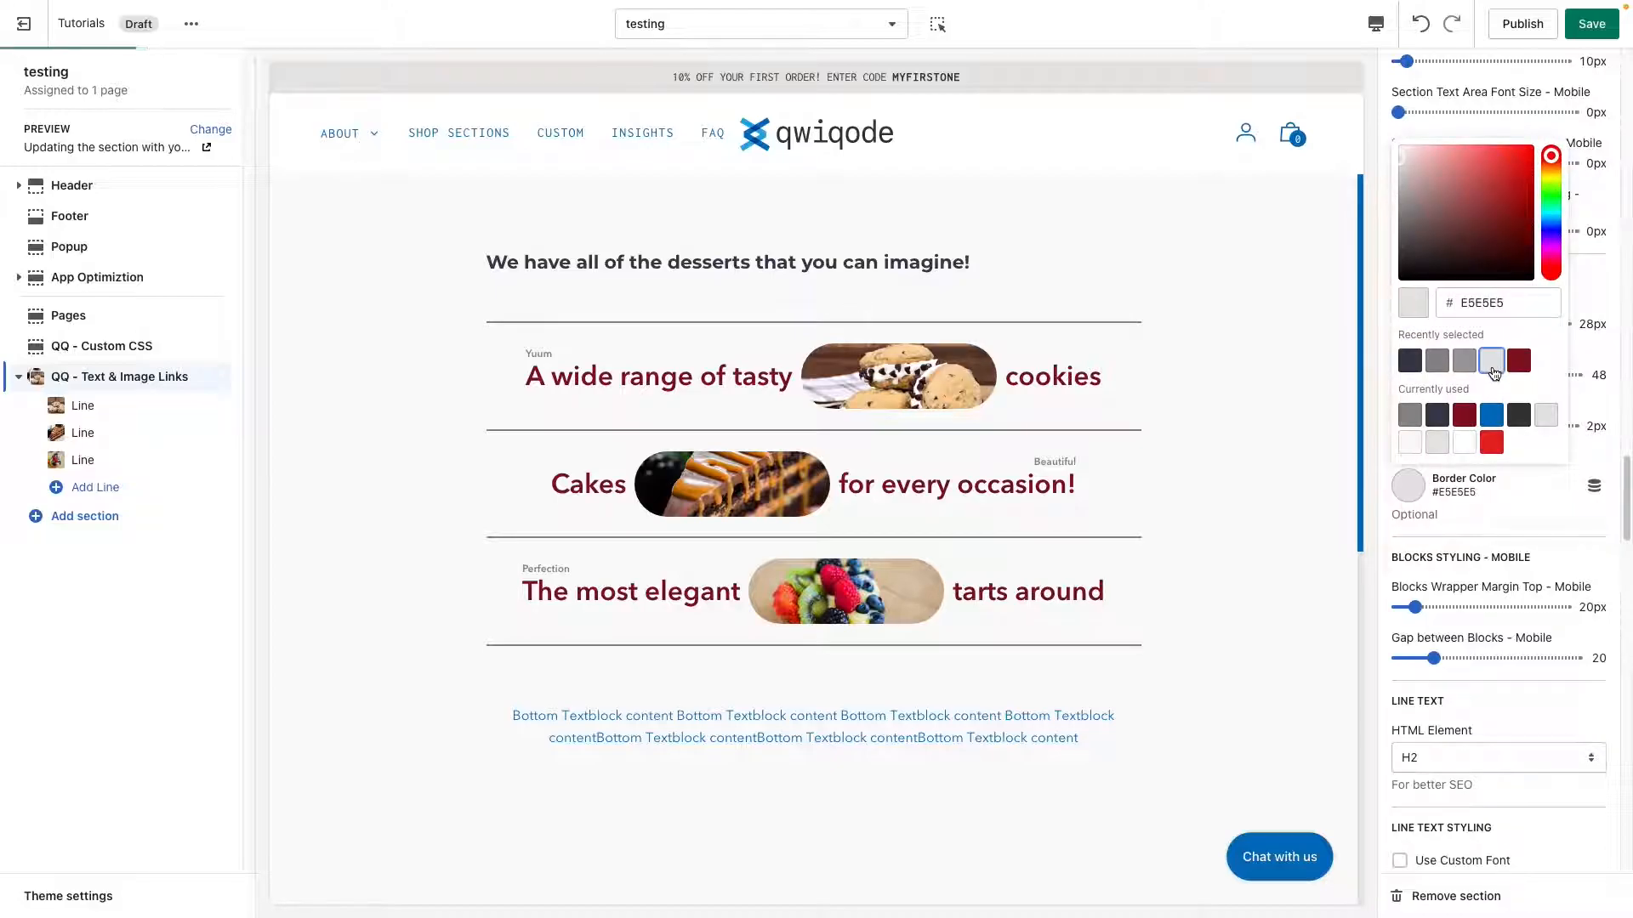
pyautogui.click(1534, 526)
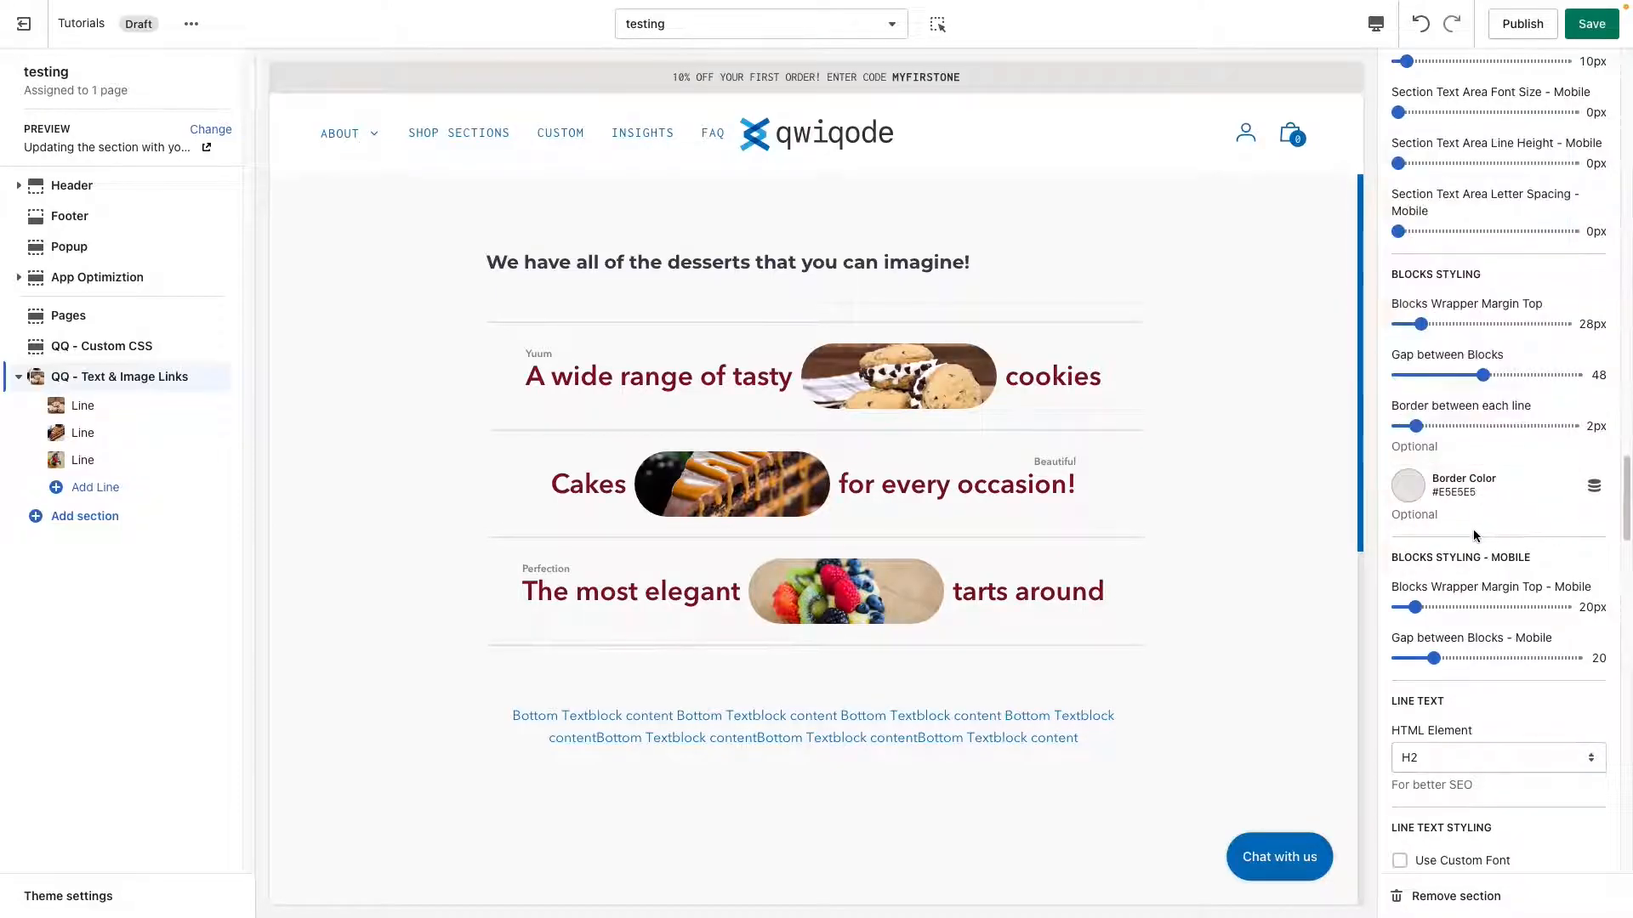
# Try H4 as the HTML Element of the line text and settle on H3
pyautogui.scroll(-2, 1472, 529)
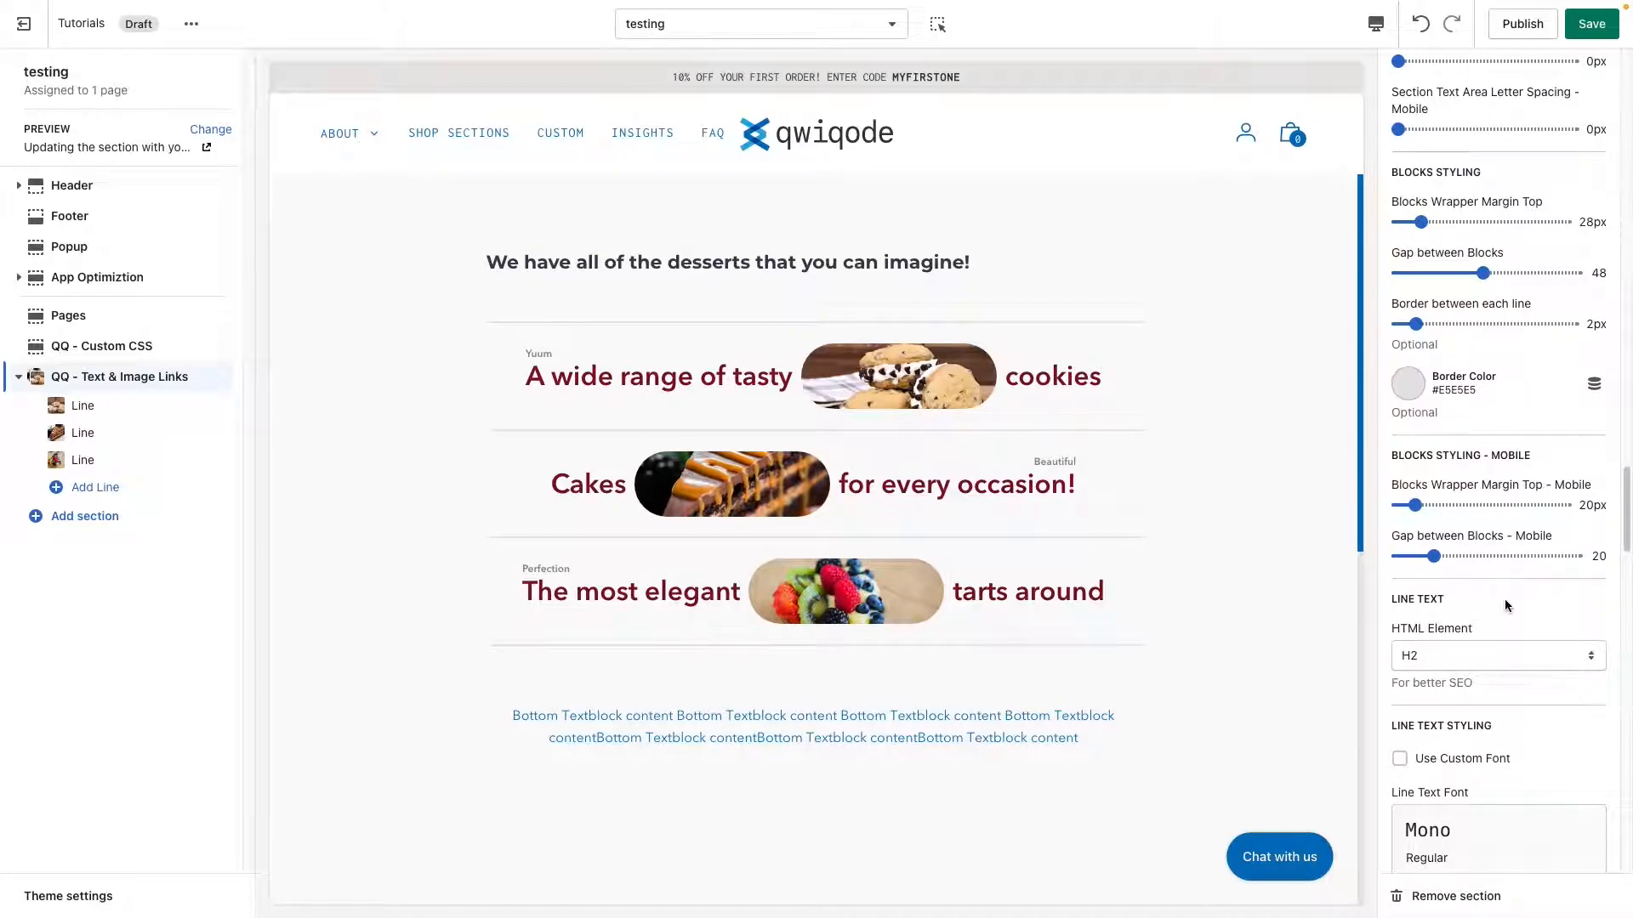
pyautogui.scroll(-4, 1504, 598)
pyautogui.scroll(-2, 1503, 598)
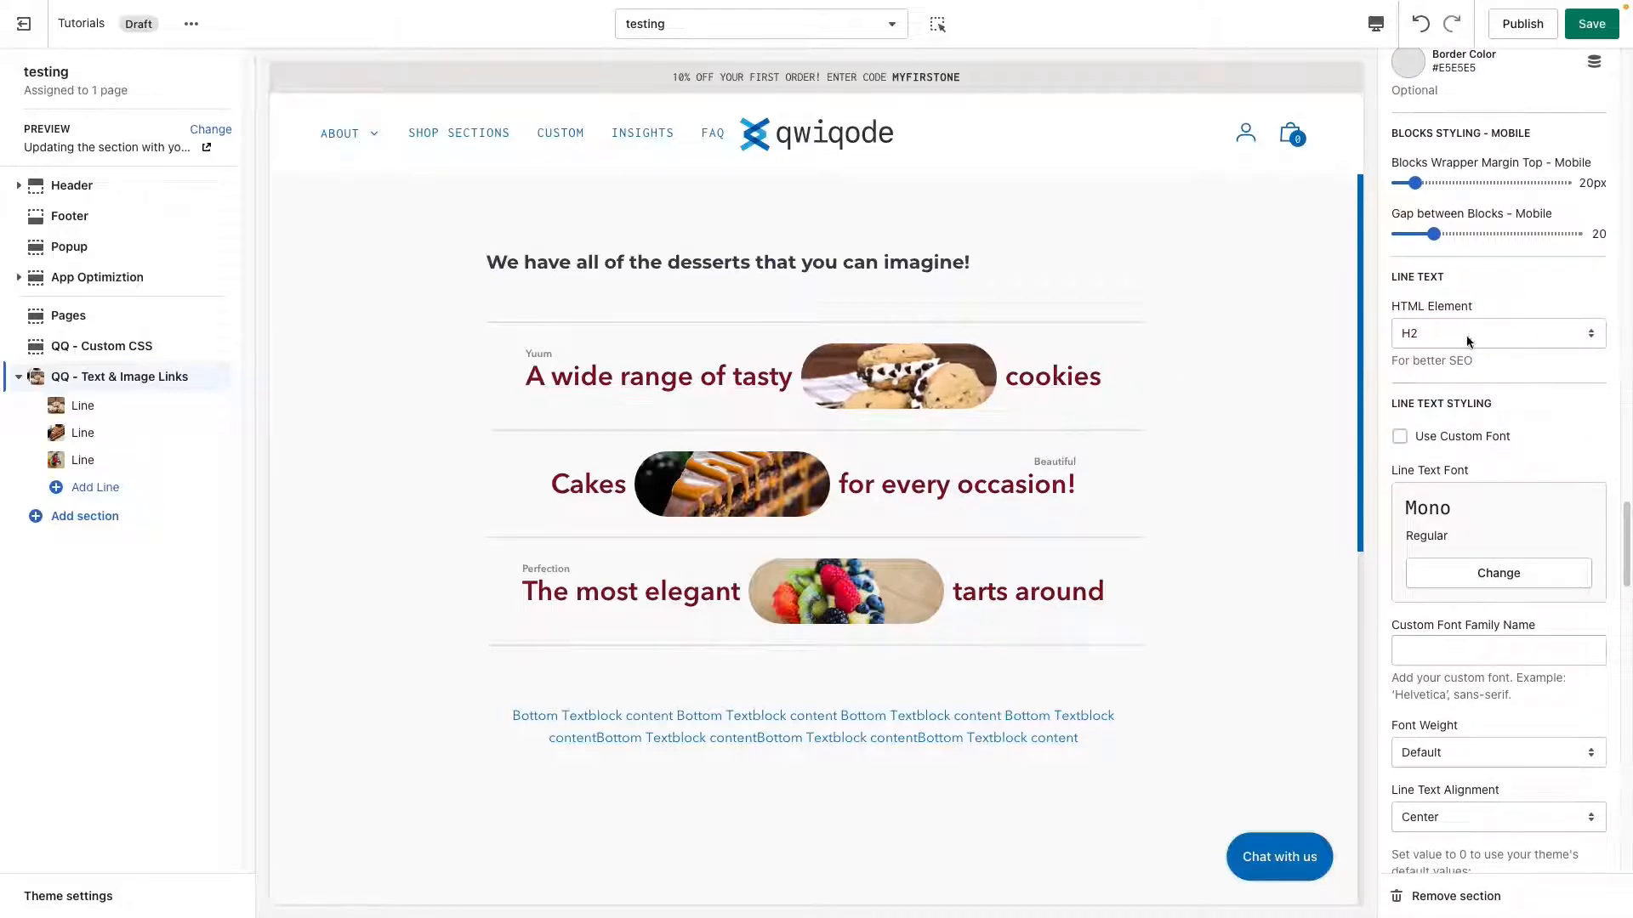
pyautogui.click(1432, 336)
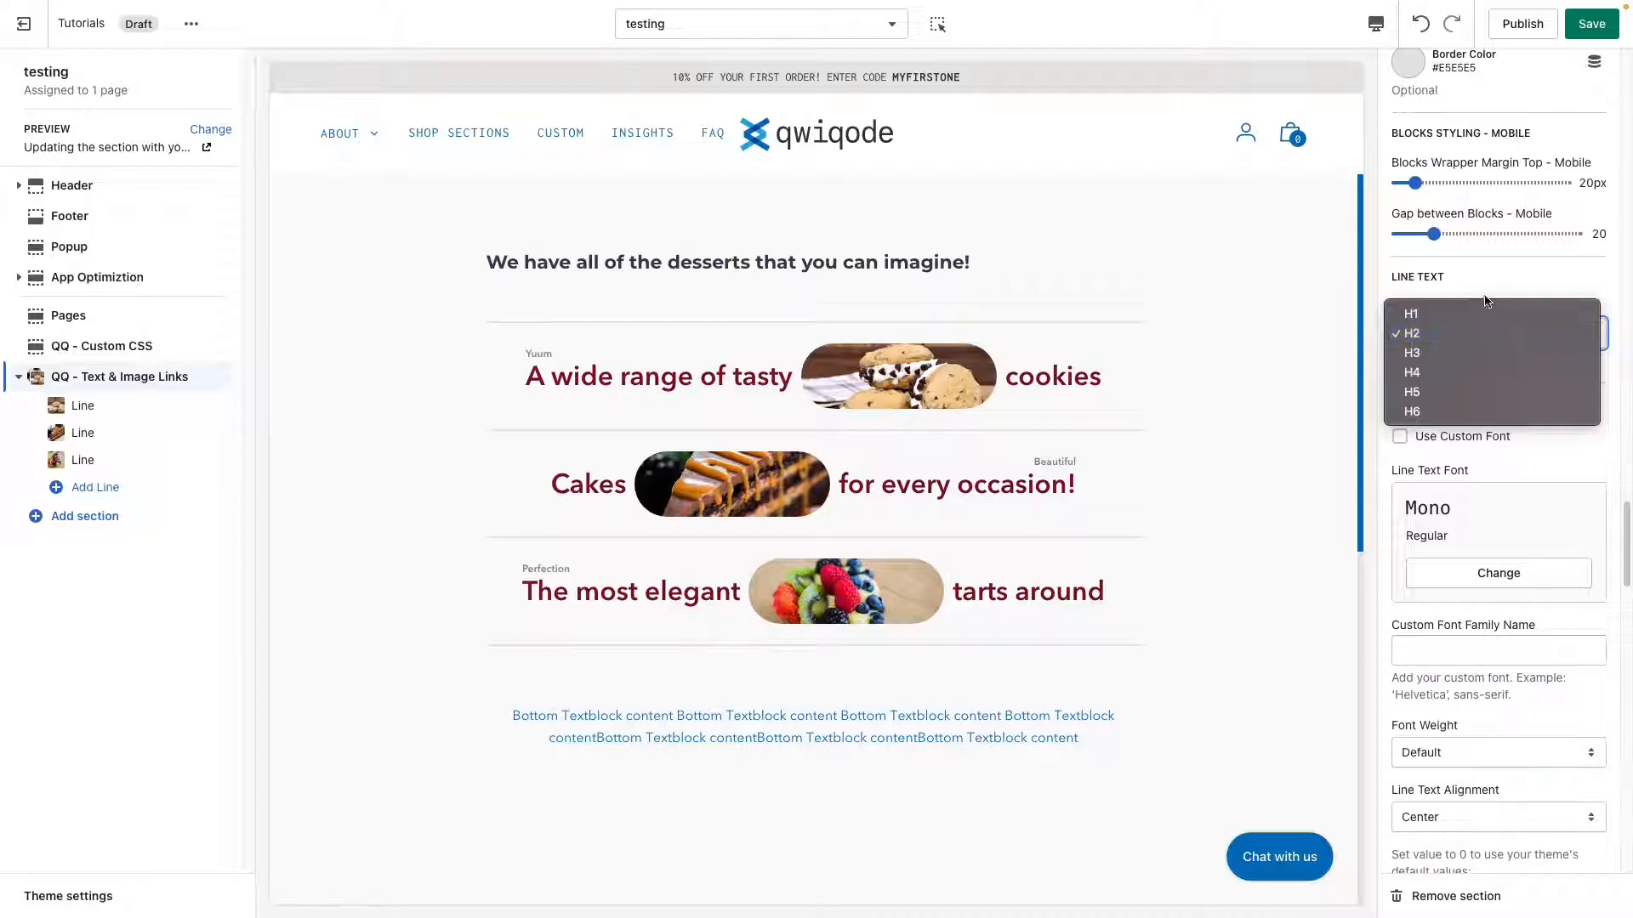
pyautogui.click(1492, 372)
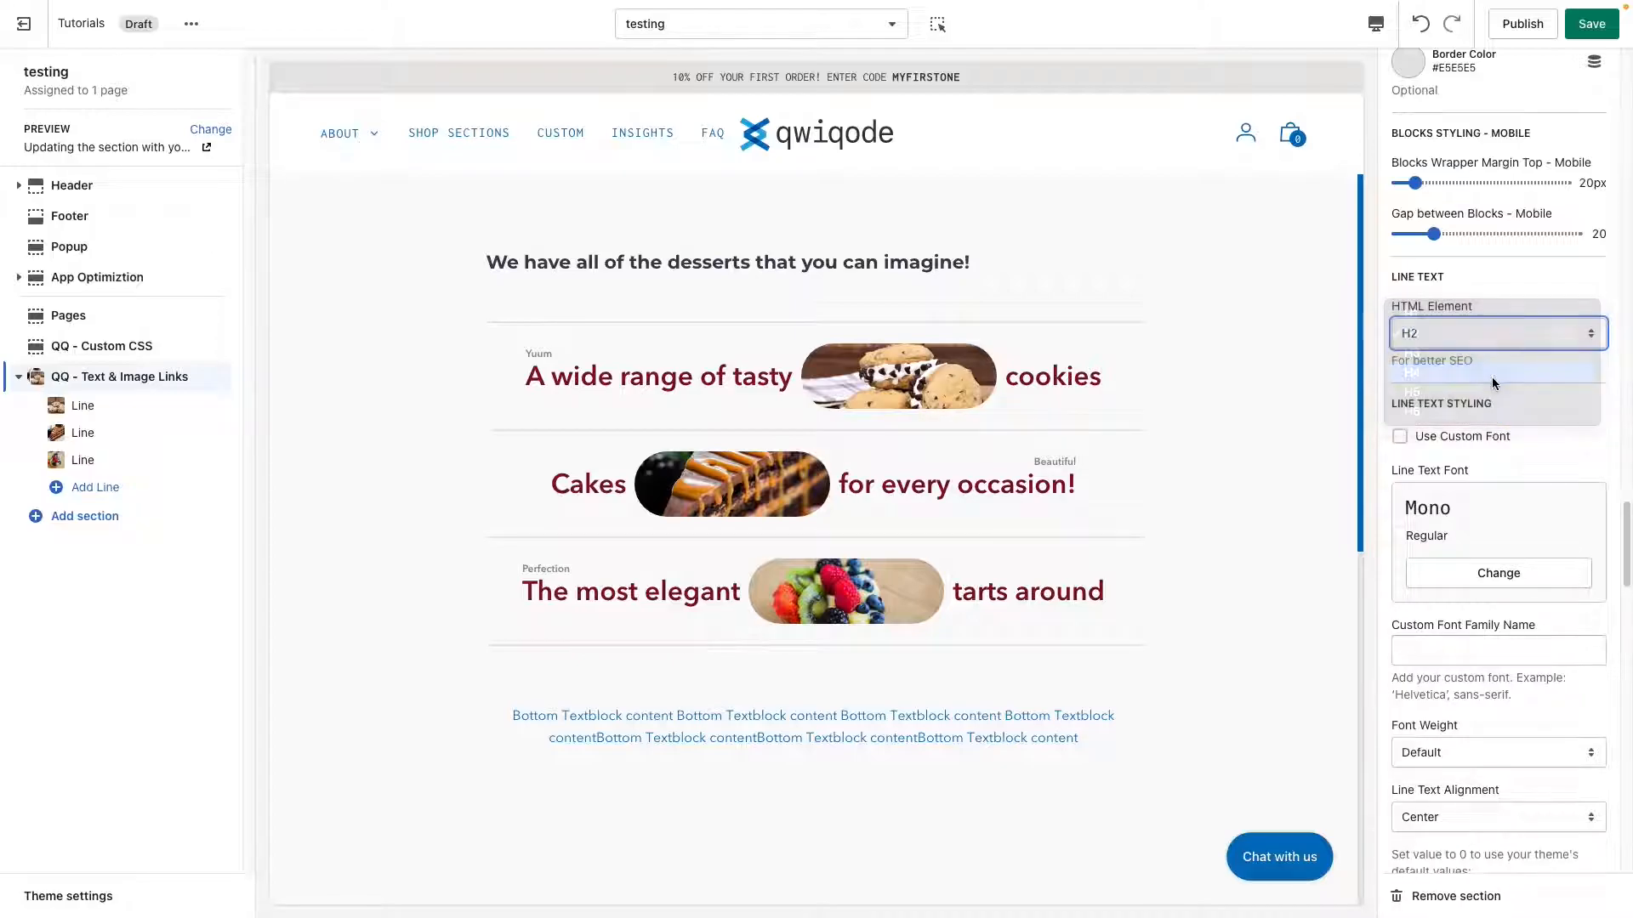
pyautogui.click(1455, 344)
pyautogui.click(1452, 313)
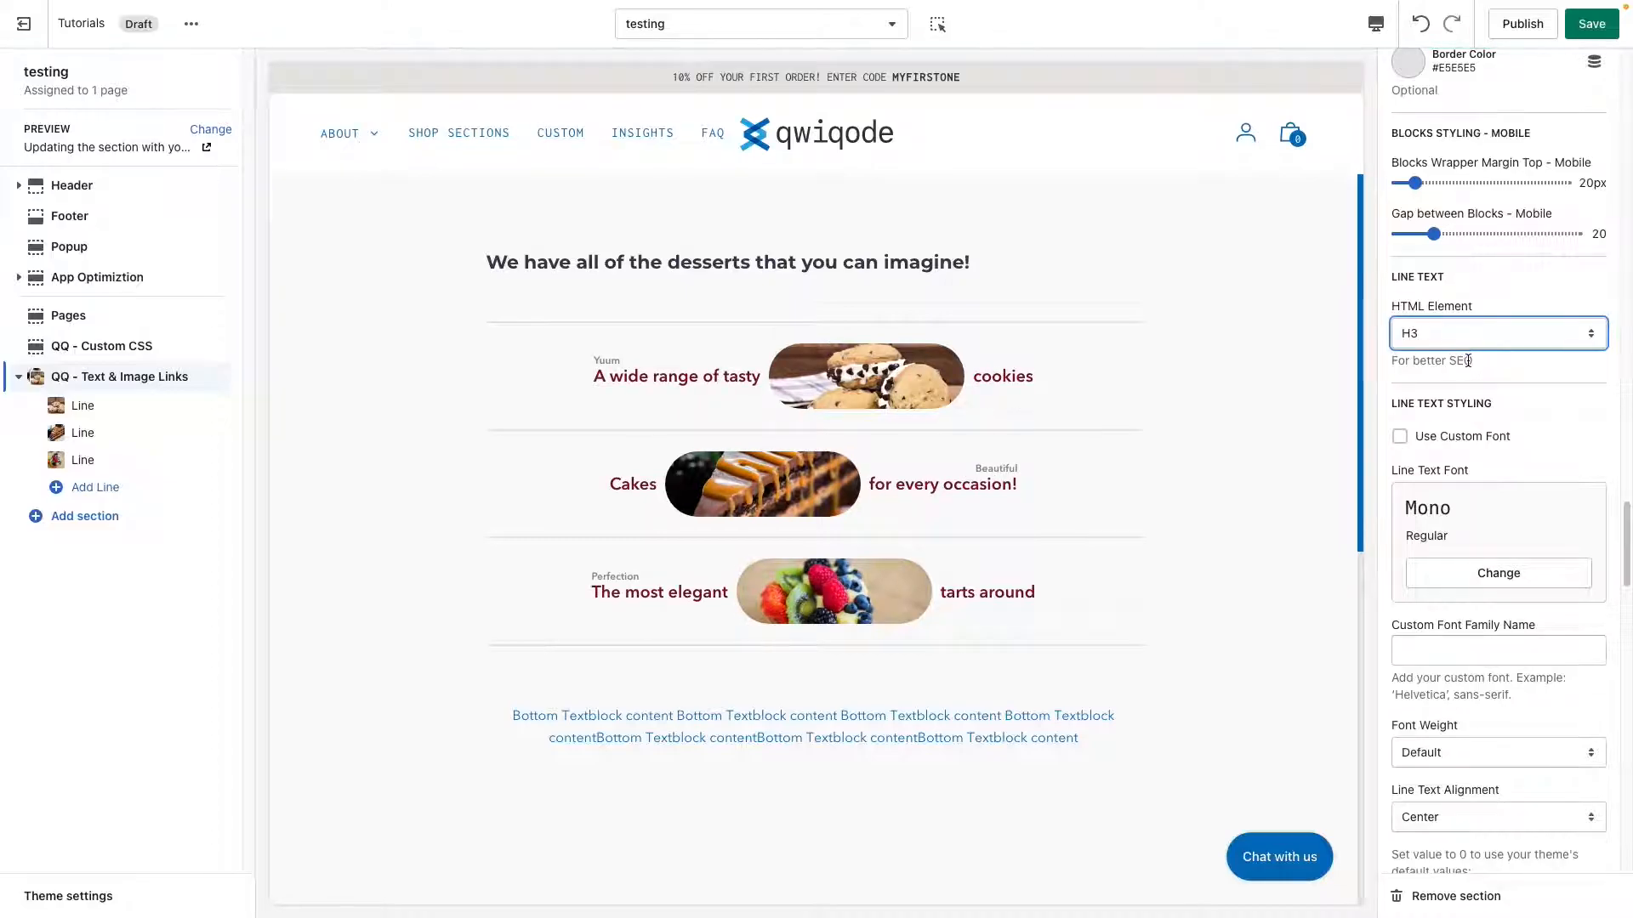
# Enable the custom font for the line text and set the Line Text Font to Montserrat
pyautogui.scroll(-1, 1465, 462)
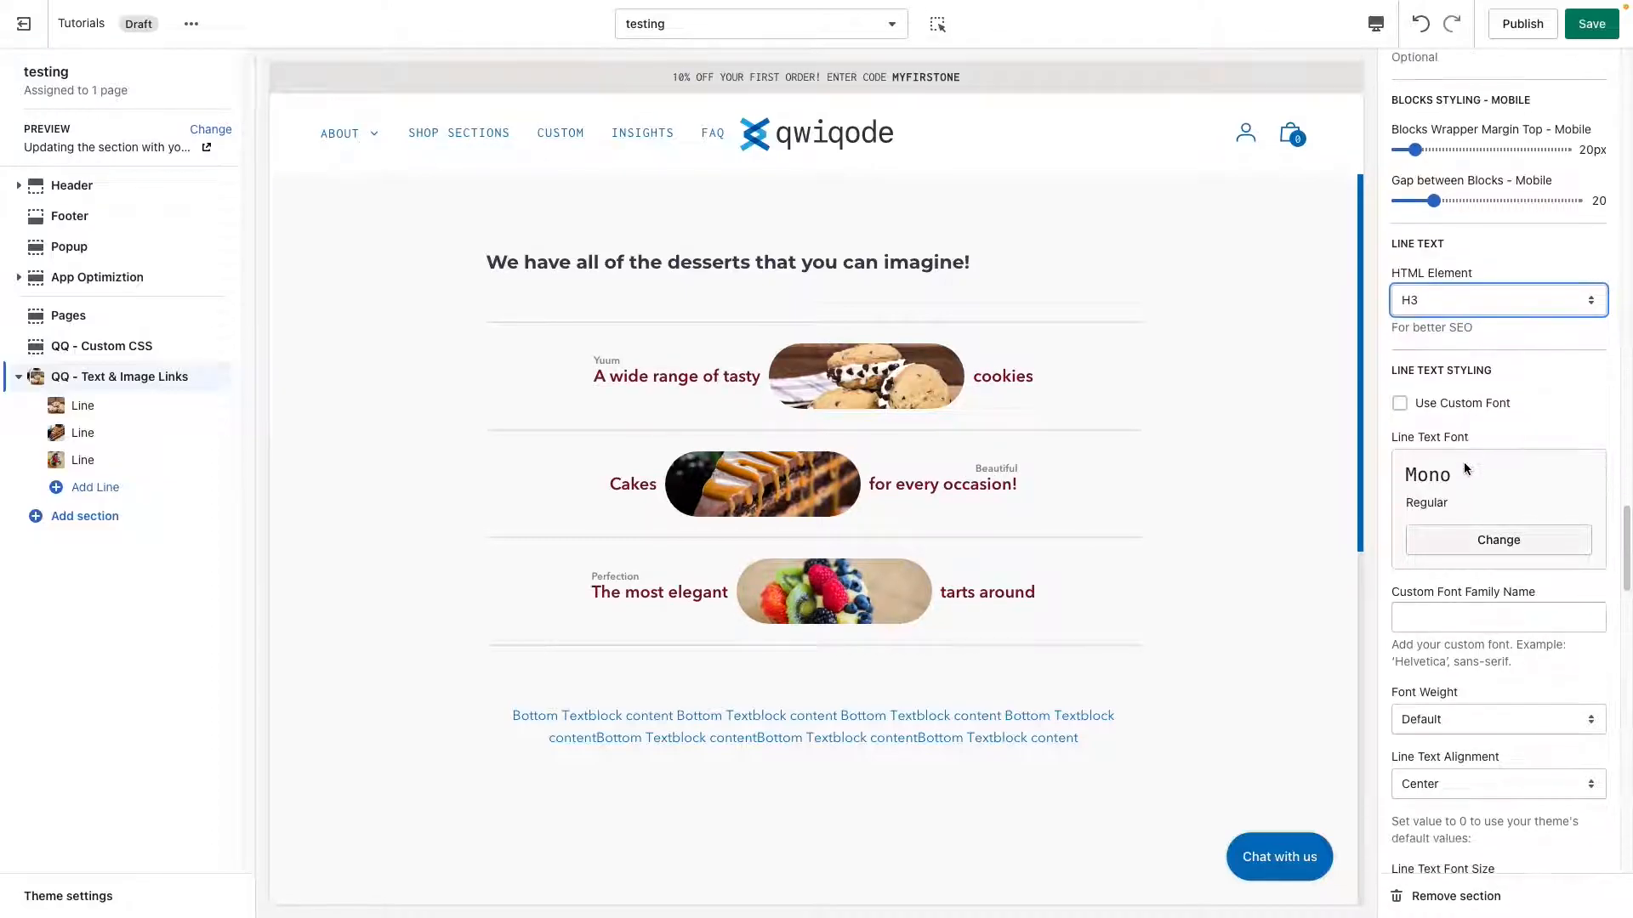
pyautogui.click(1463, 391)
pyautogui.click(1504, 541)
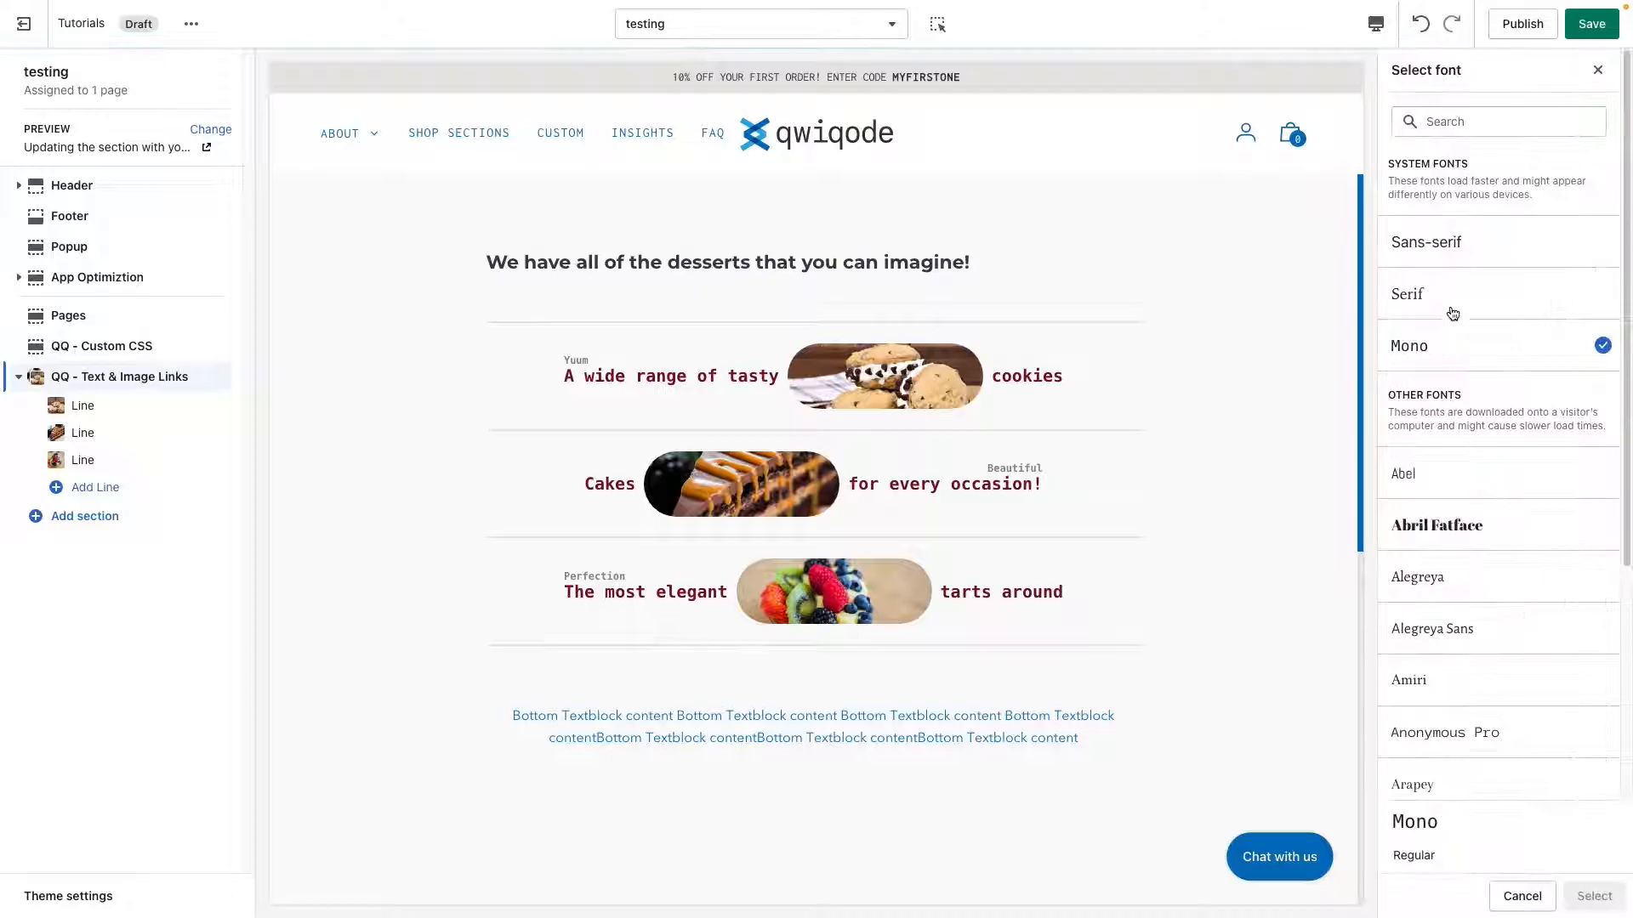
pyautogui.click(1459, 117)
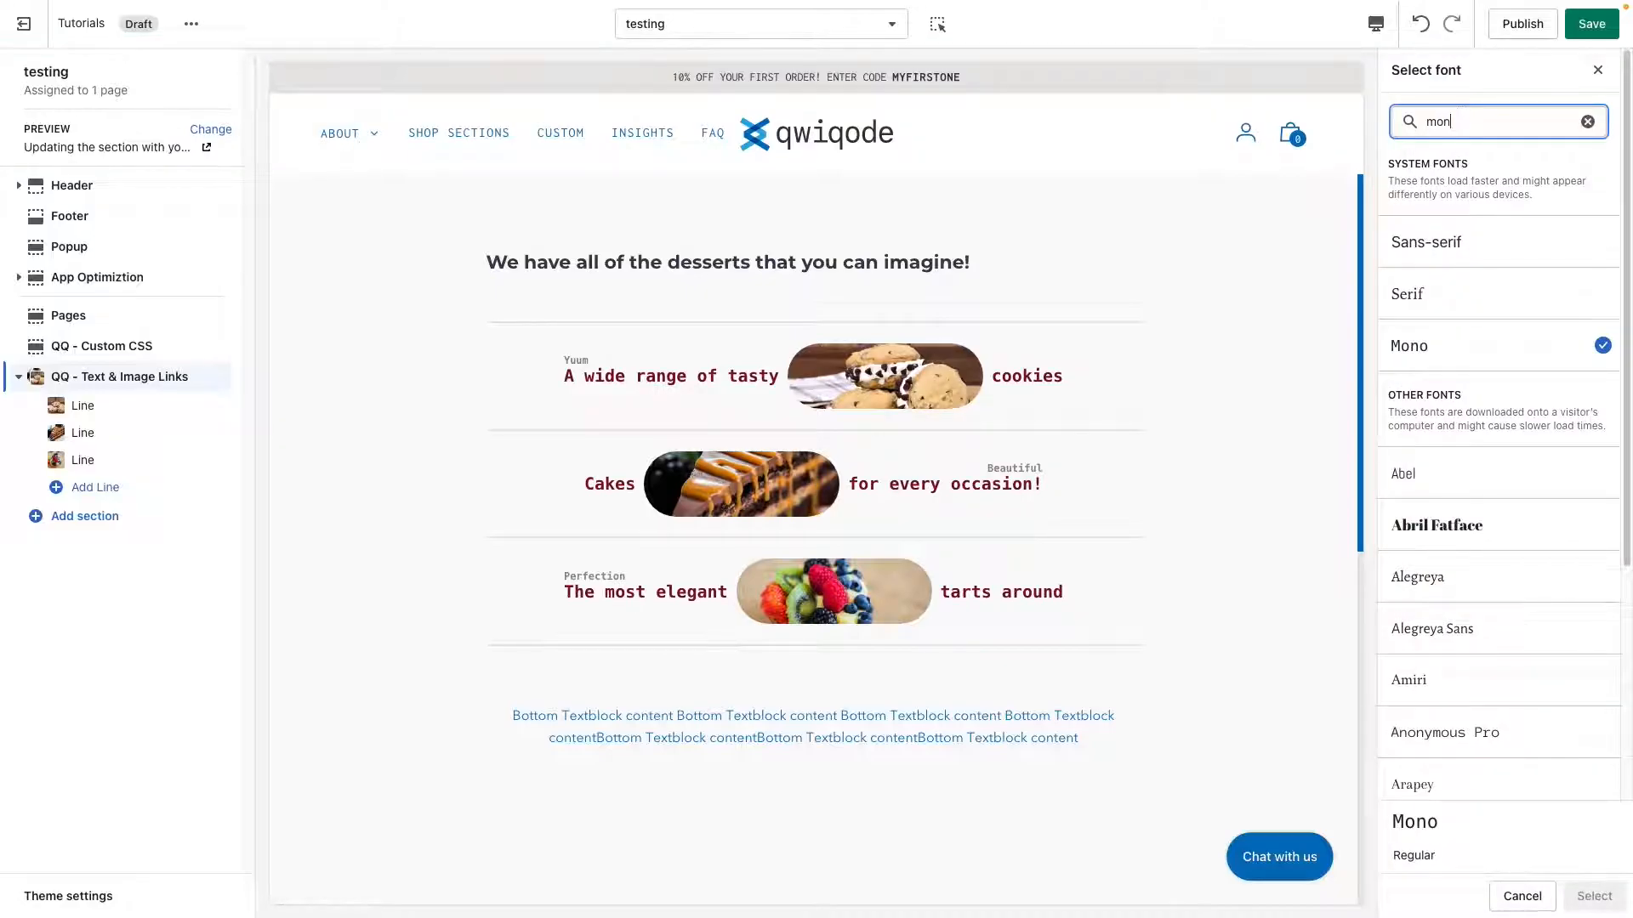
pyautogui.click(1450, 241)
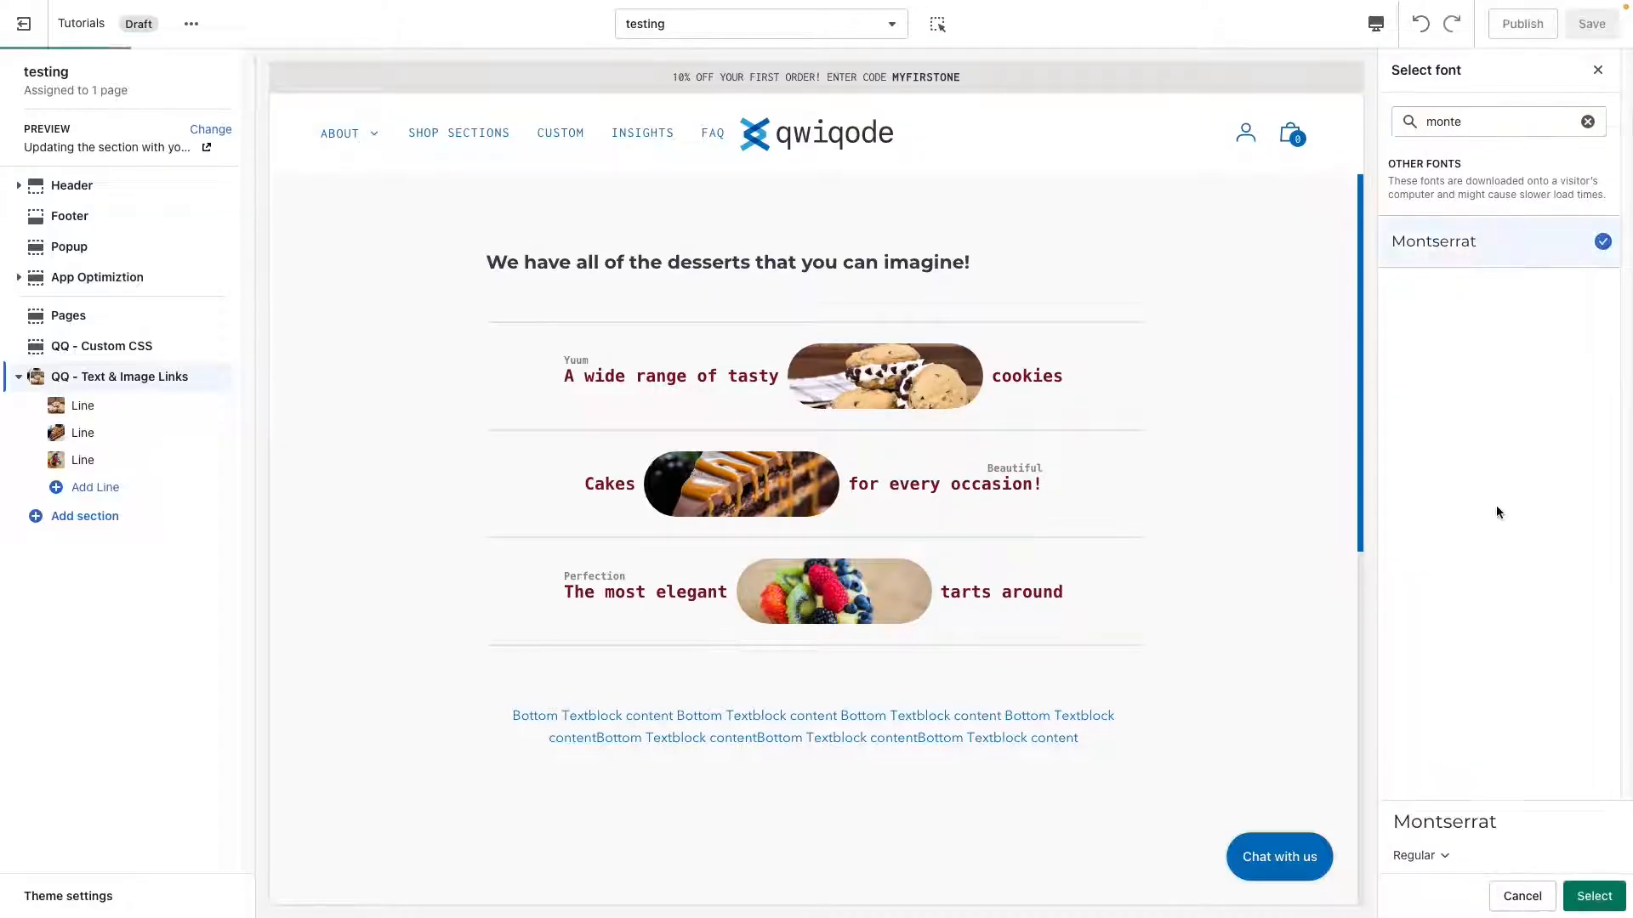
pyautogui.click(1599, 896)
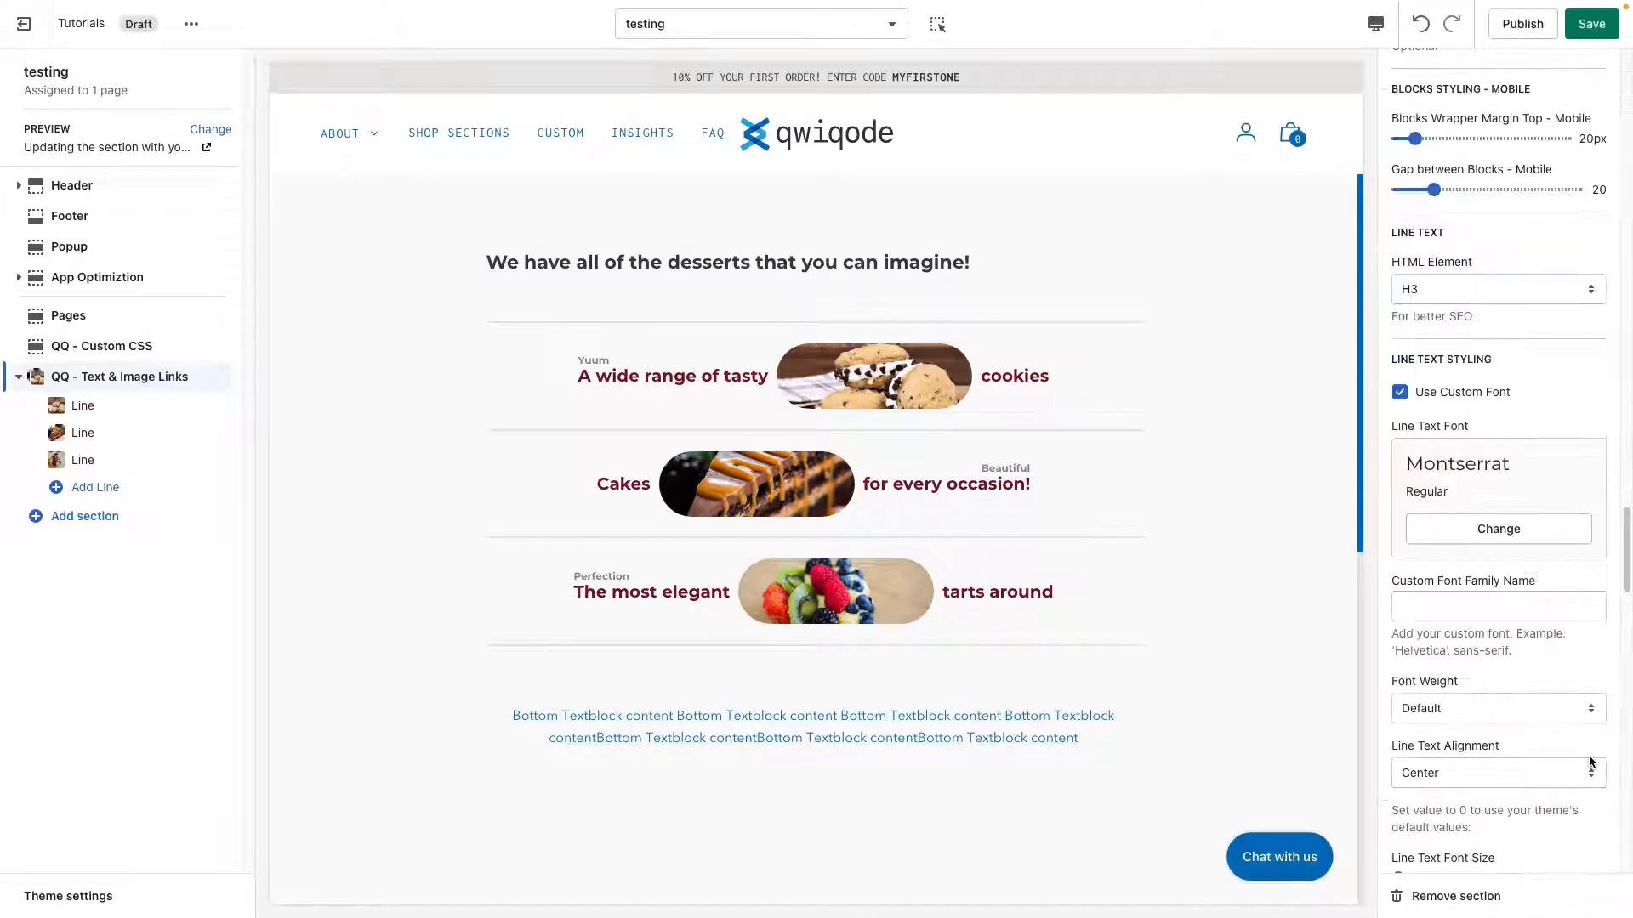
# Set the Font Weight of the line text to 400 (Regular)
pyautogui.scroll(-1, 1509, 670)
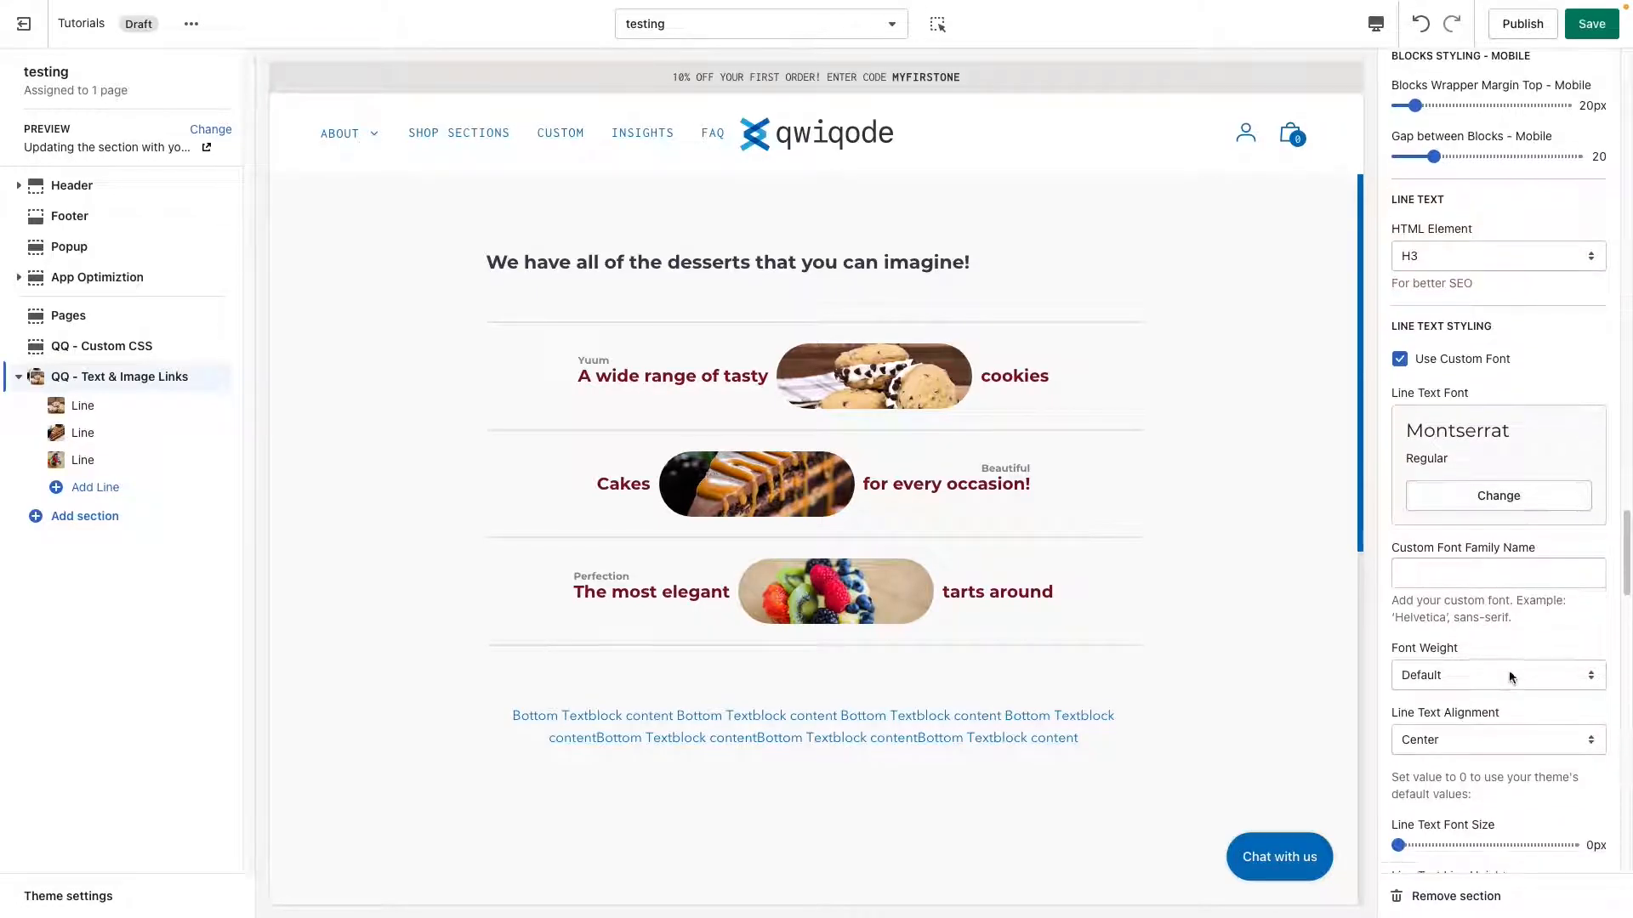
pyautogui.click(1509, 670)
pyautogui.click(1495, 745)
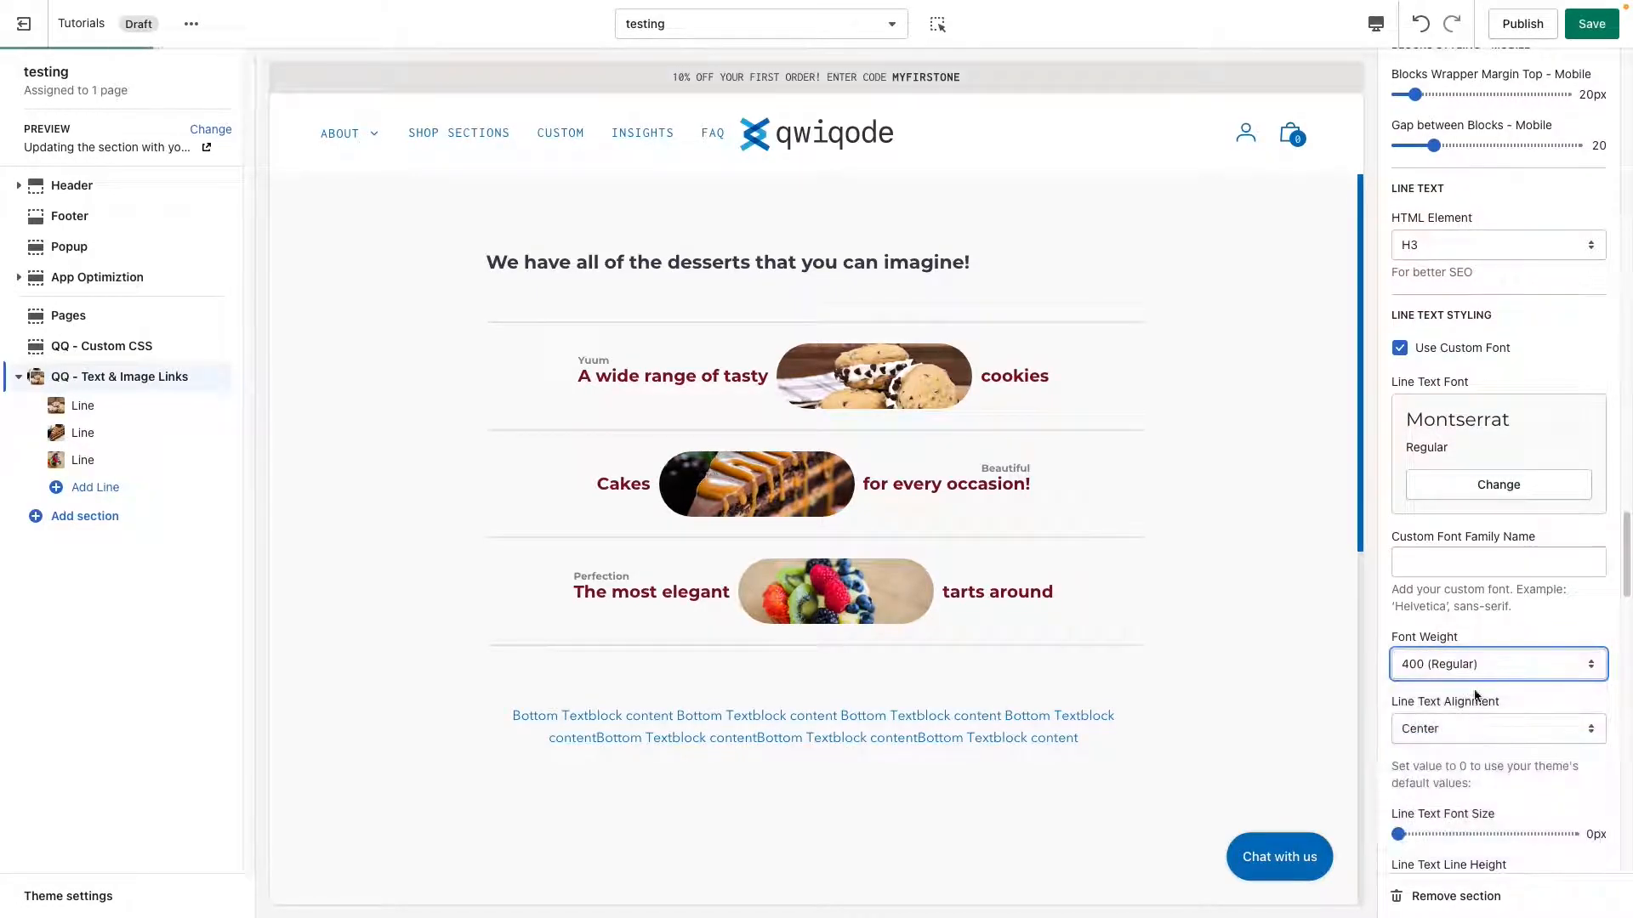
pyautogui.click(1459, 612)
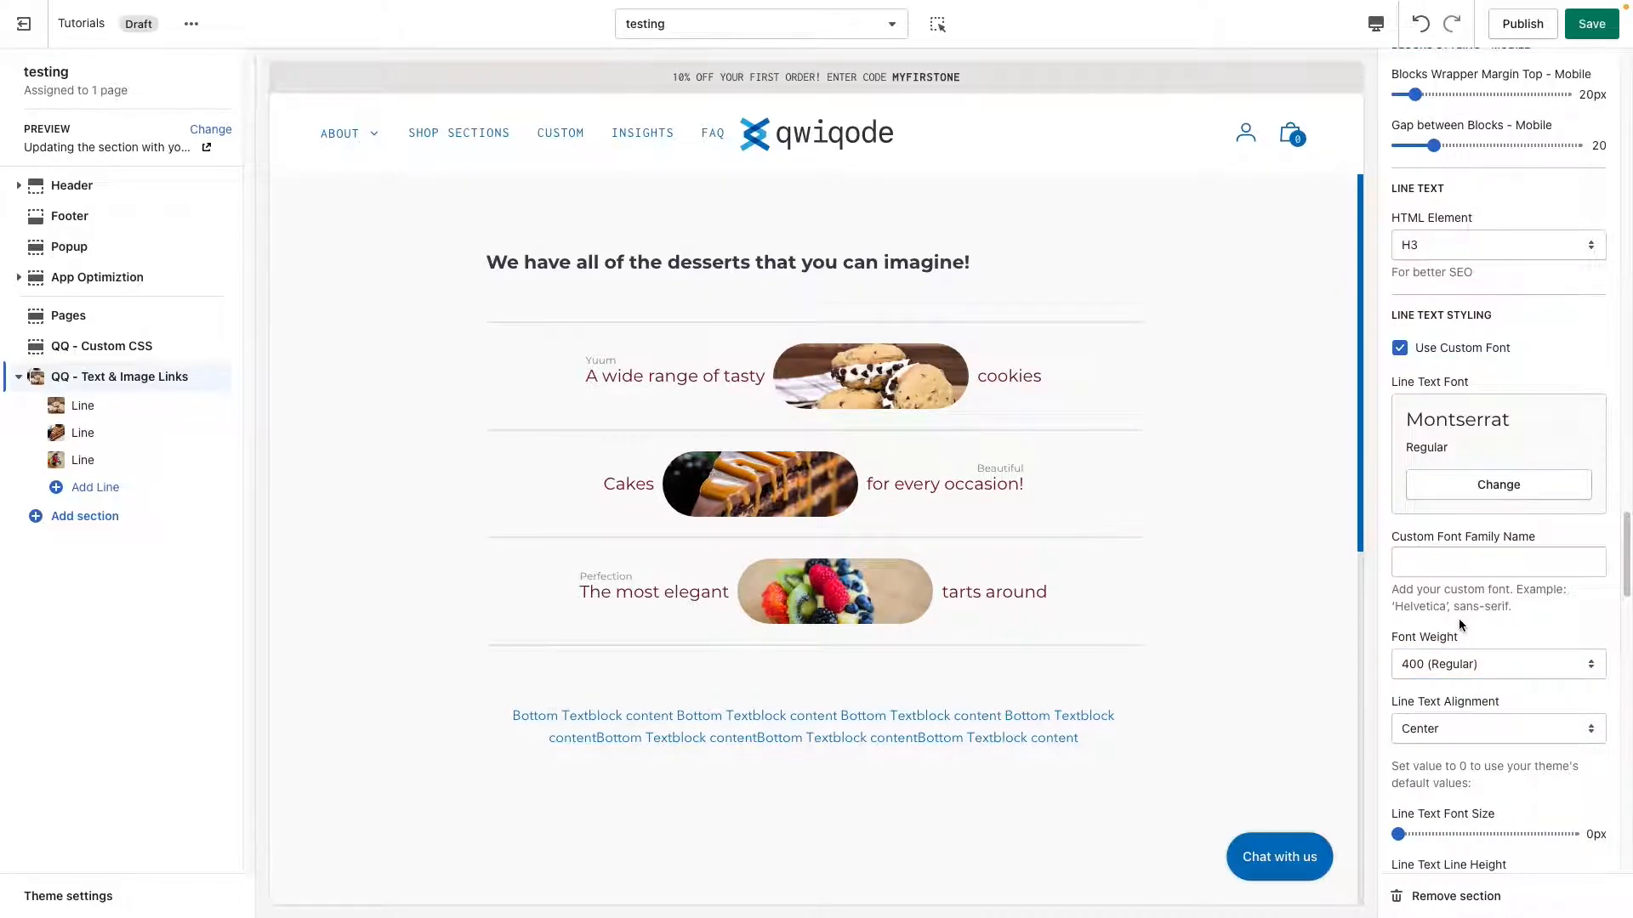
# Try Left as the Line Text Alignment and return it to Center
pyautogui.scroll(-2, 1457, 619)
pyautogui.scroll(-2, 1467, 666)
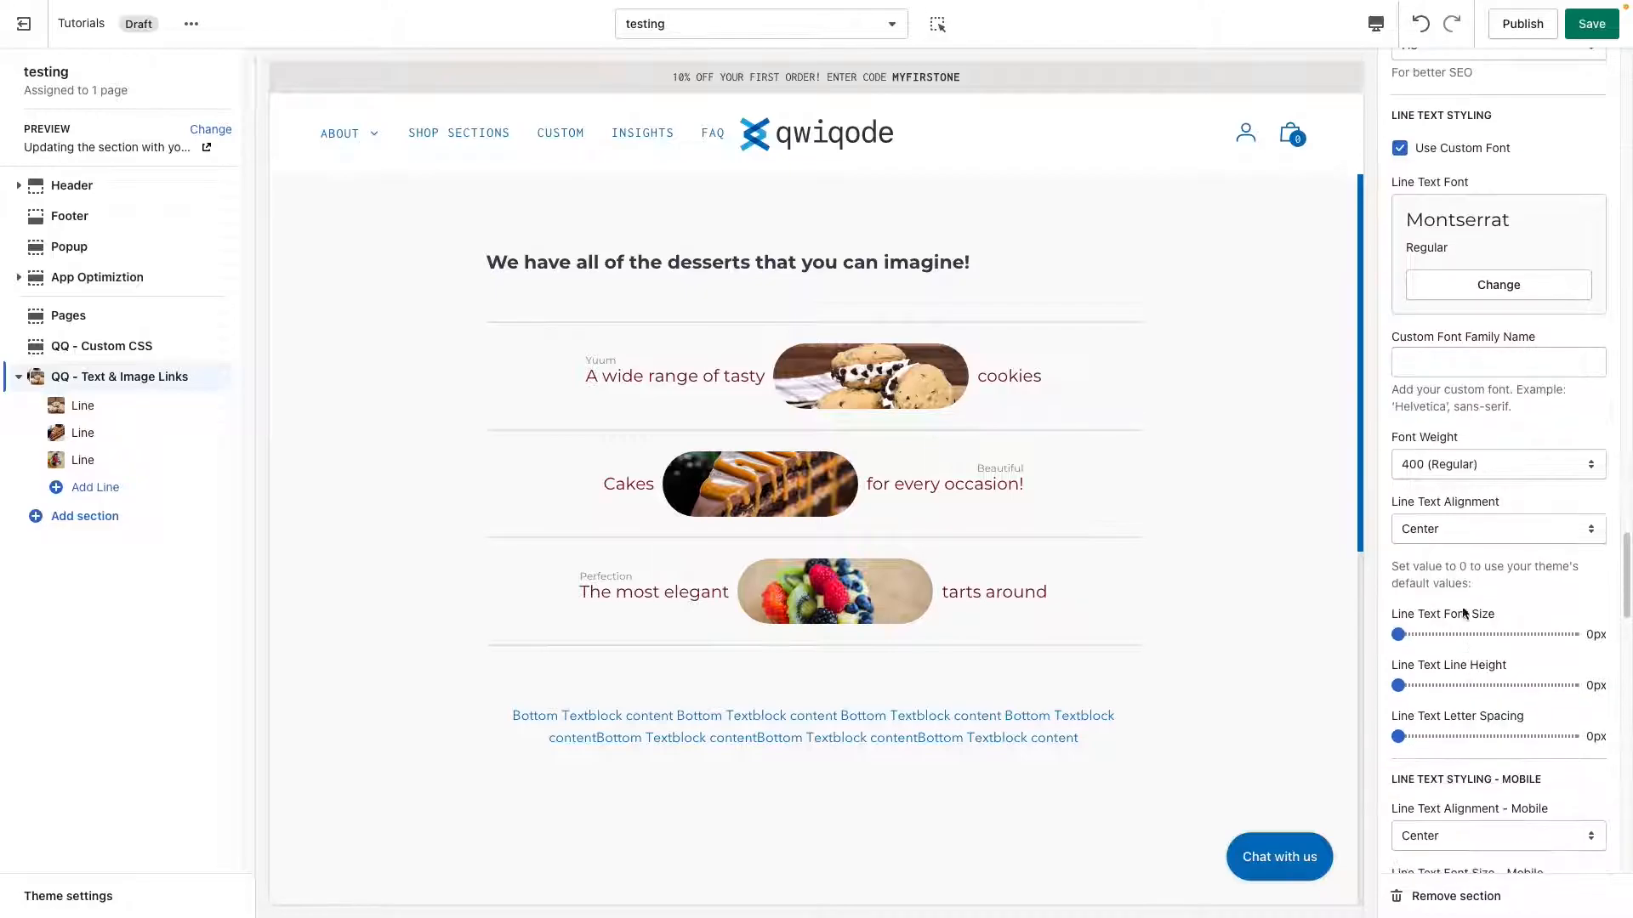
pyautogui.click(1452, 527)
pyautogui.click(1452, 509)
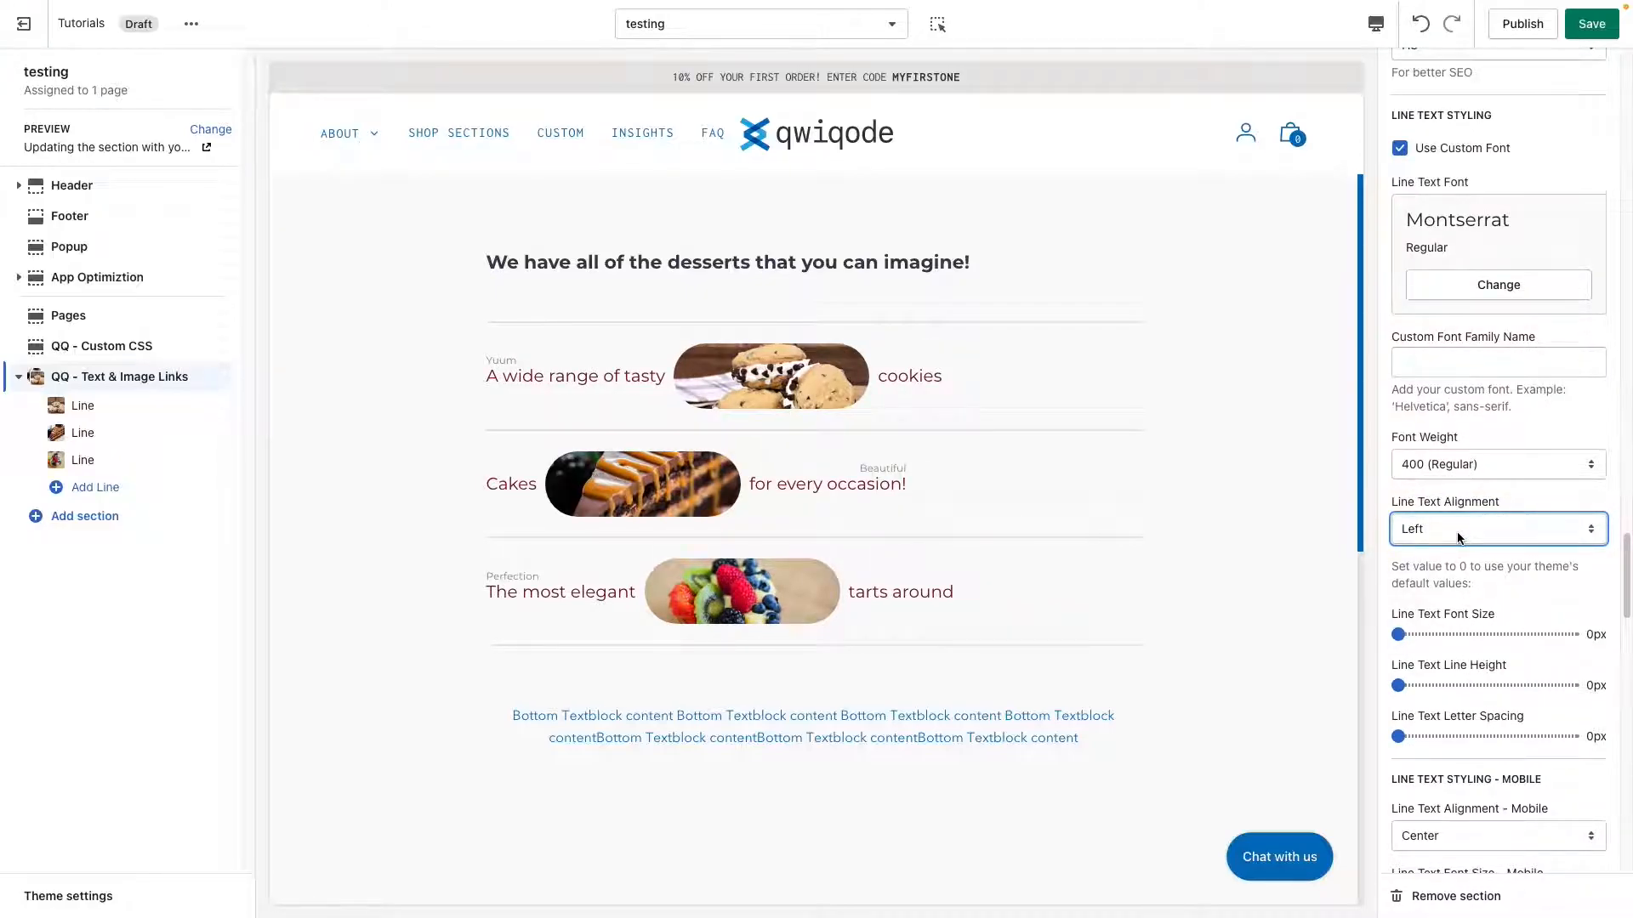
pyautogui.click(1457, 532)
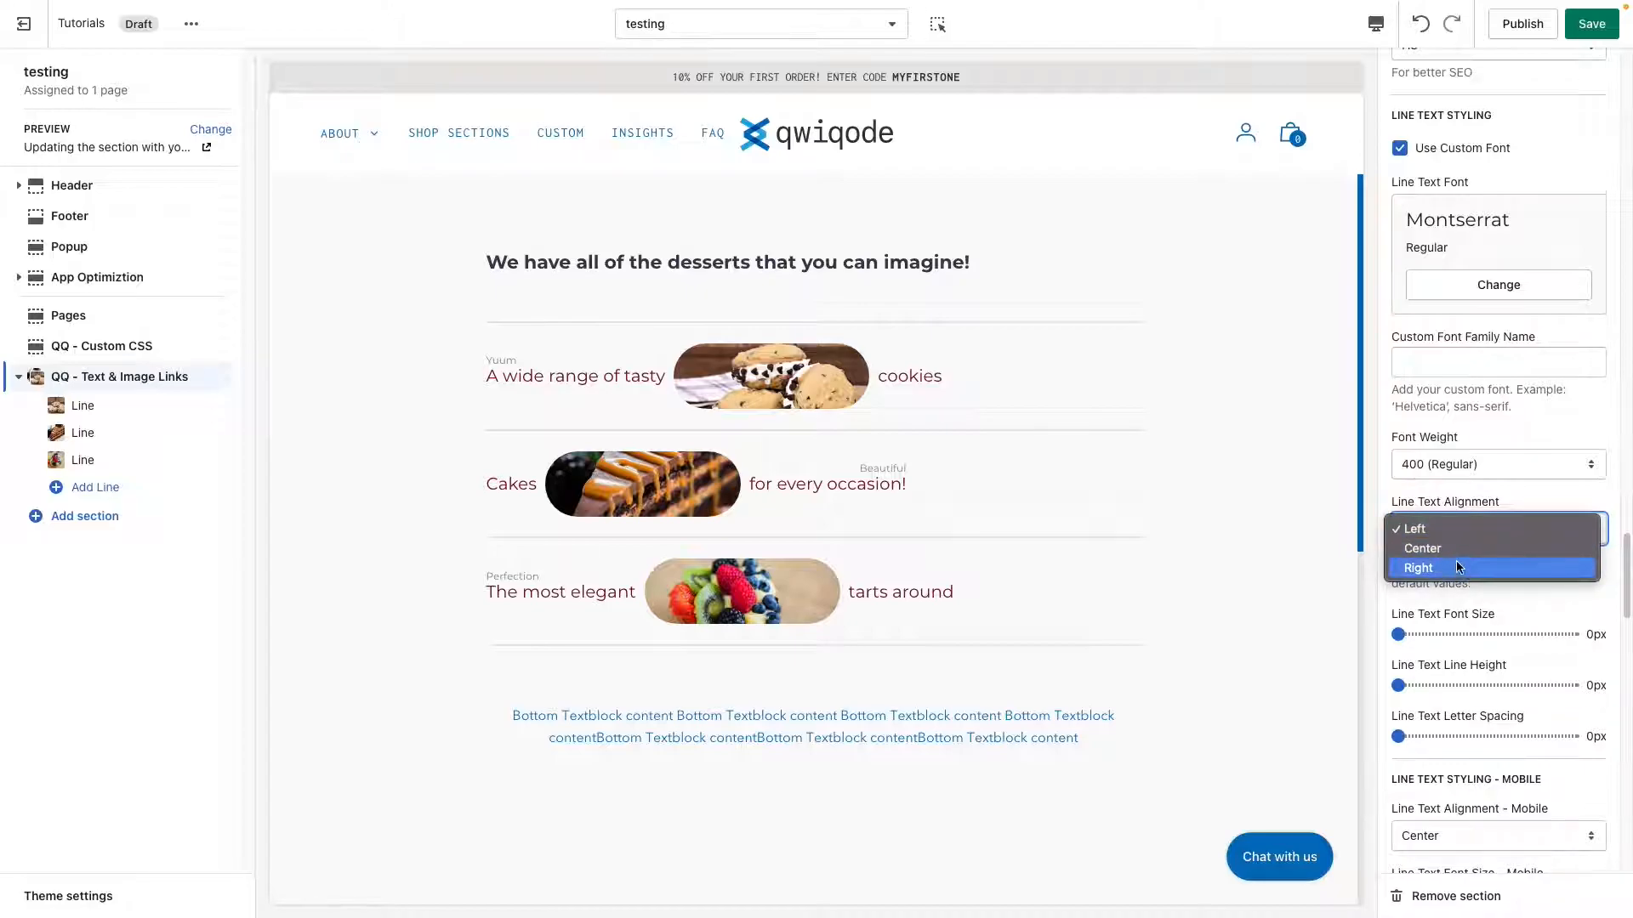
pyautogui.click(1457, 548)
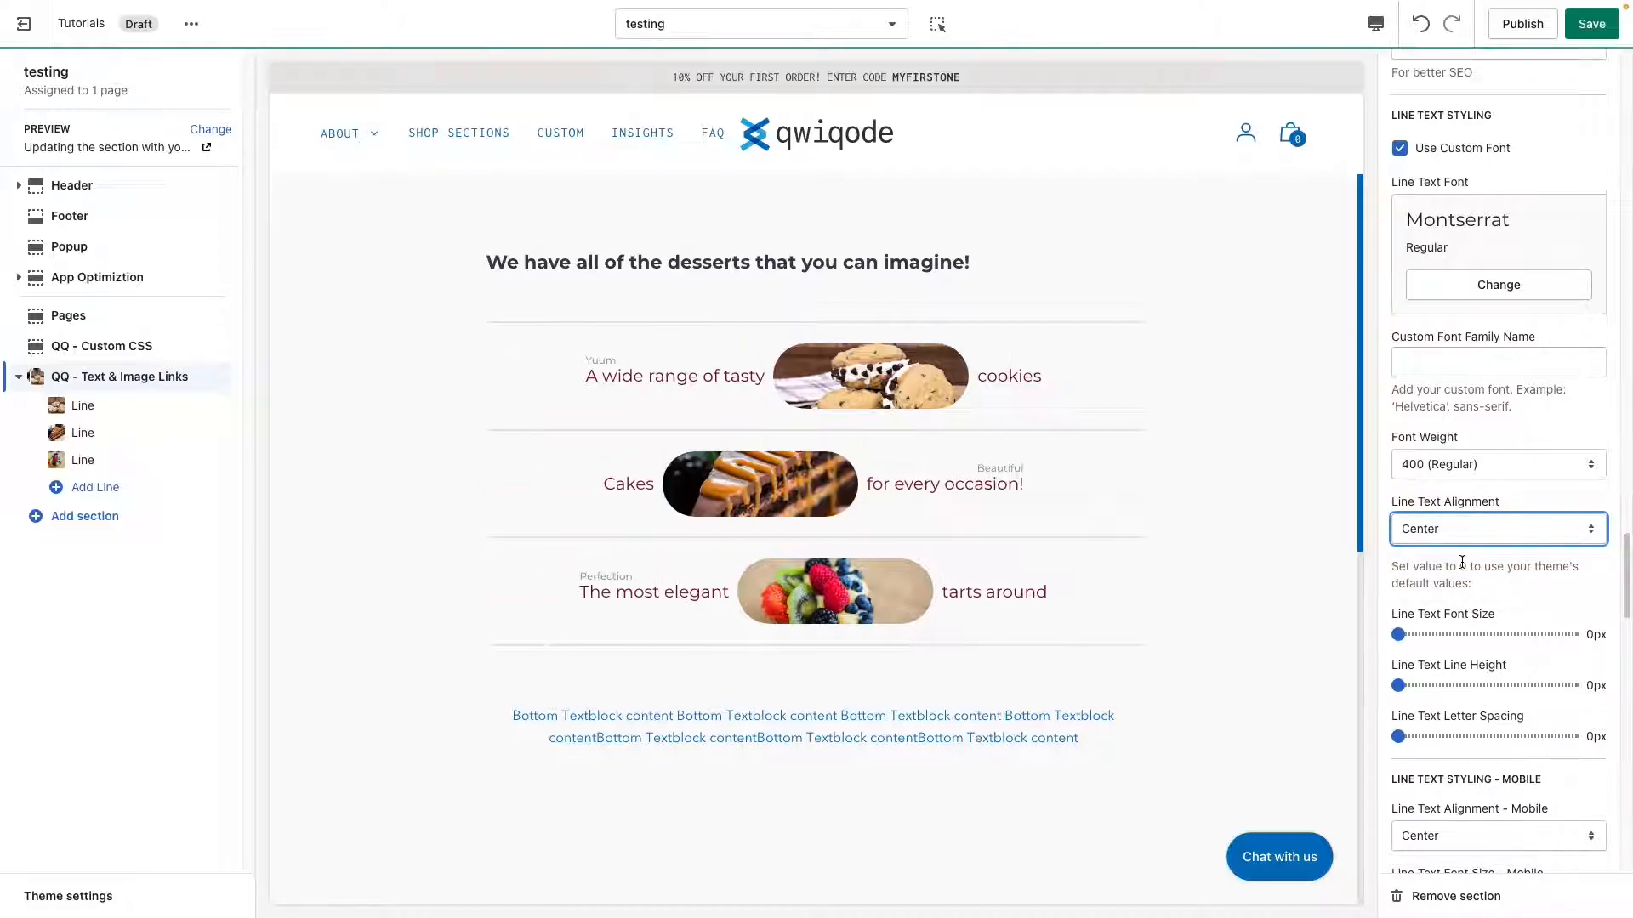
# Set the Line Text Font Size to 26px
pyautogui.scroll(-1, 1454, 623)
pyautogui.moveTo(1398, 579); pyautogui.dragTo(1440, 579)
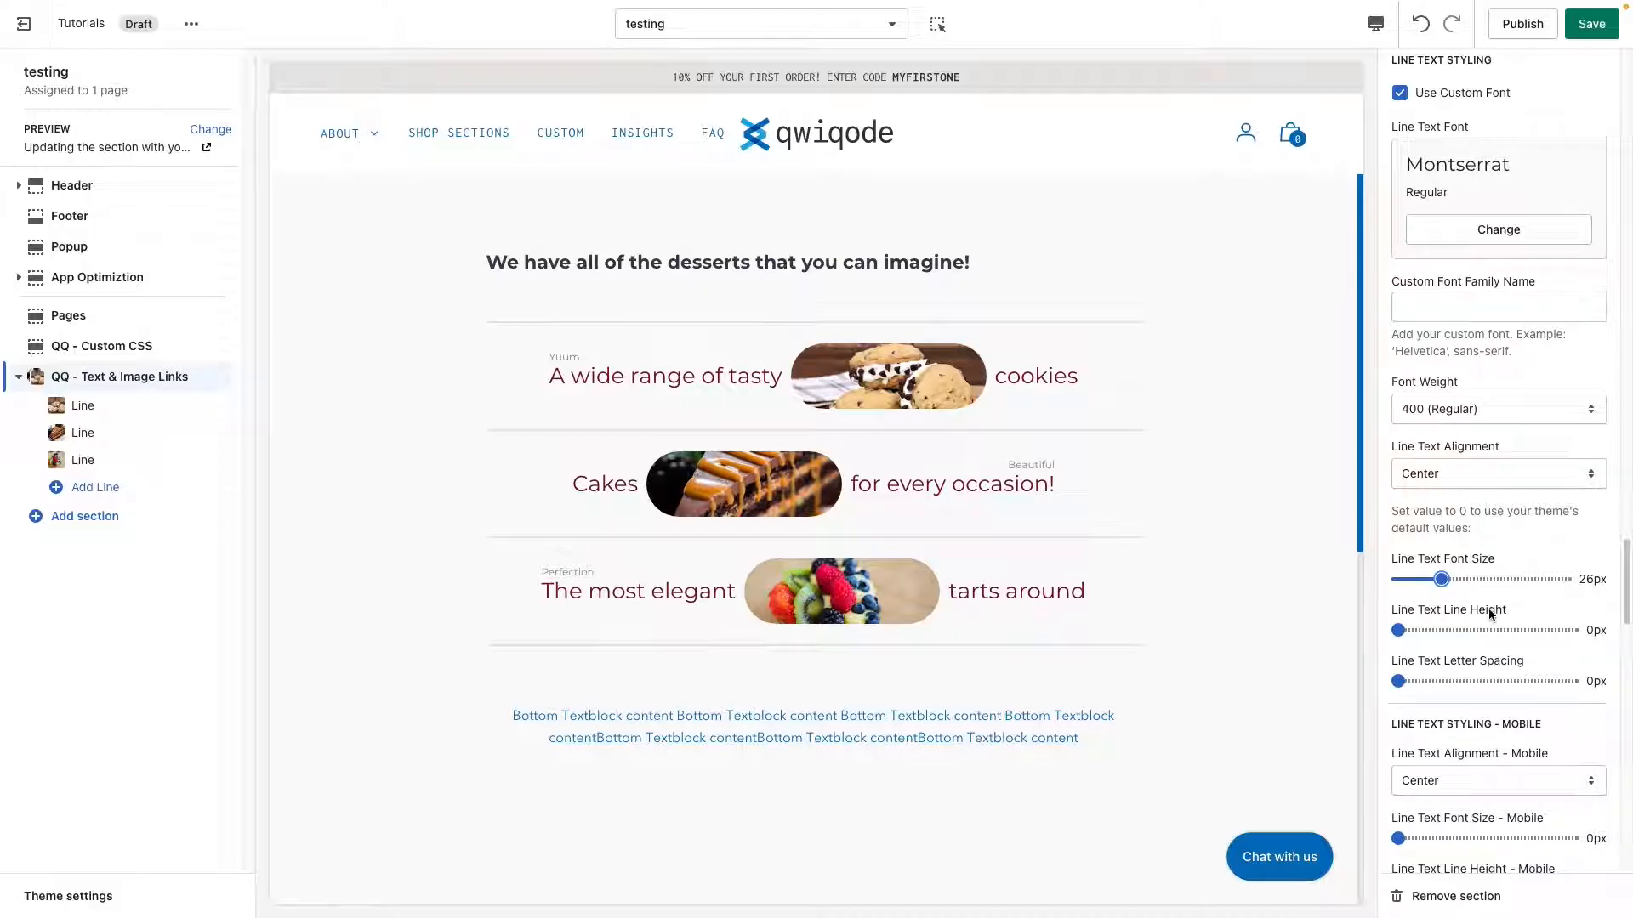
pyautogui.scroll(-4, 1469, 692)
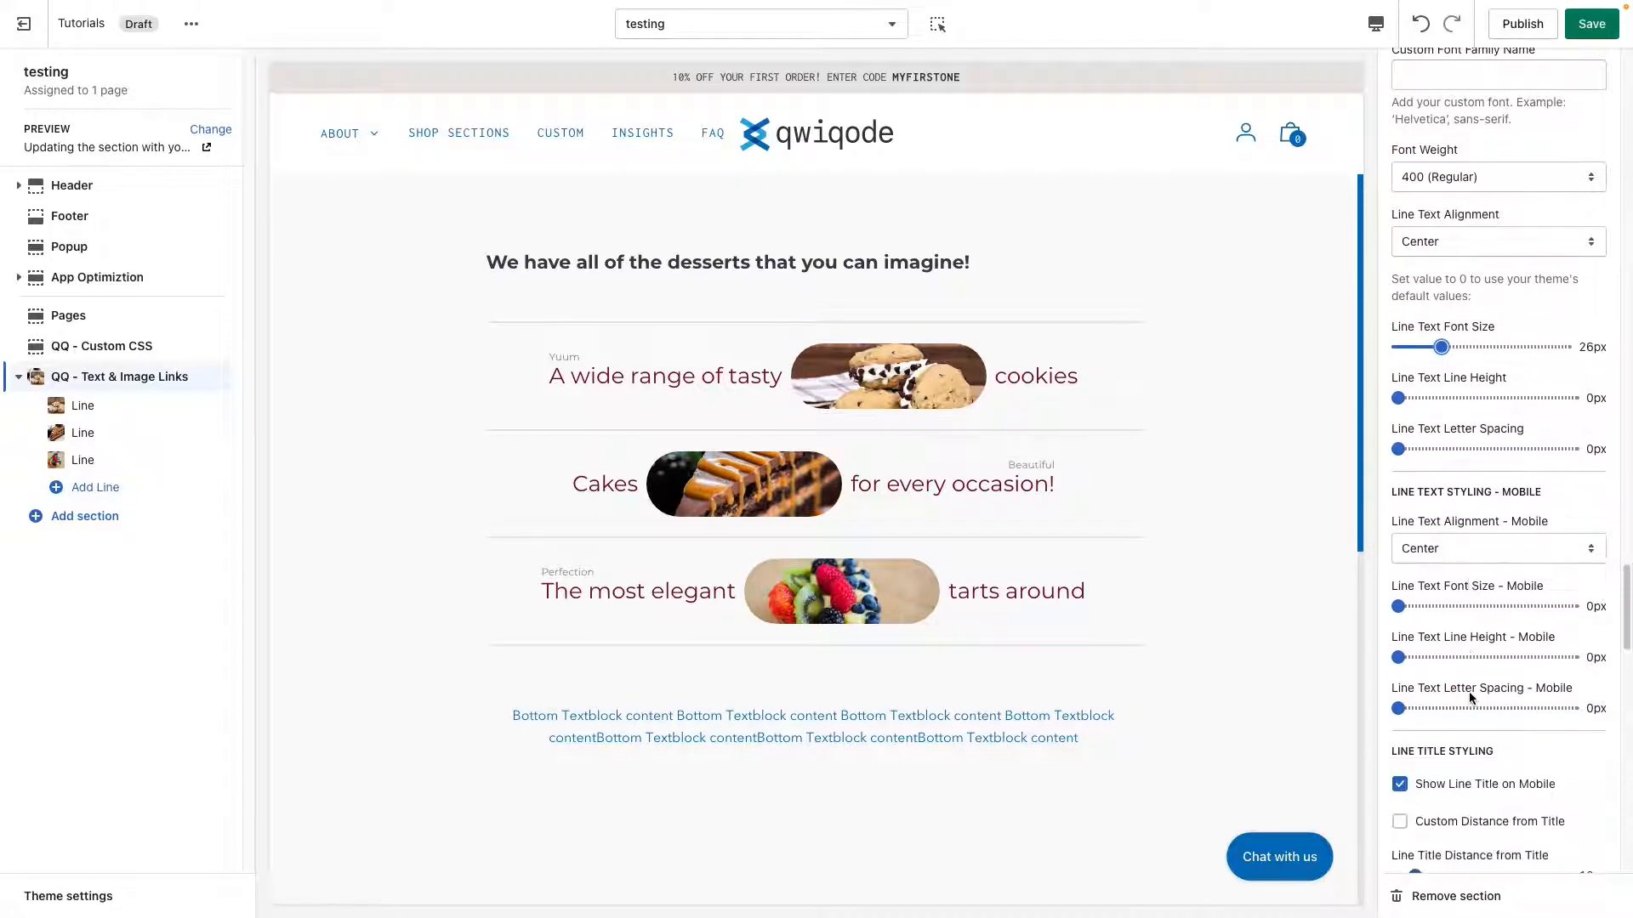
pyautogui.scroll(-1, 1470, 693)
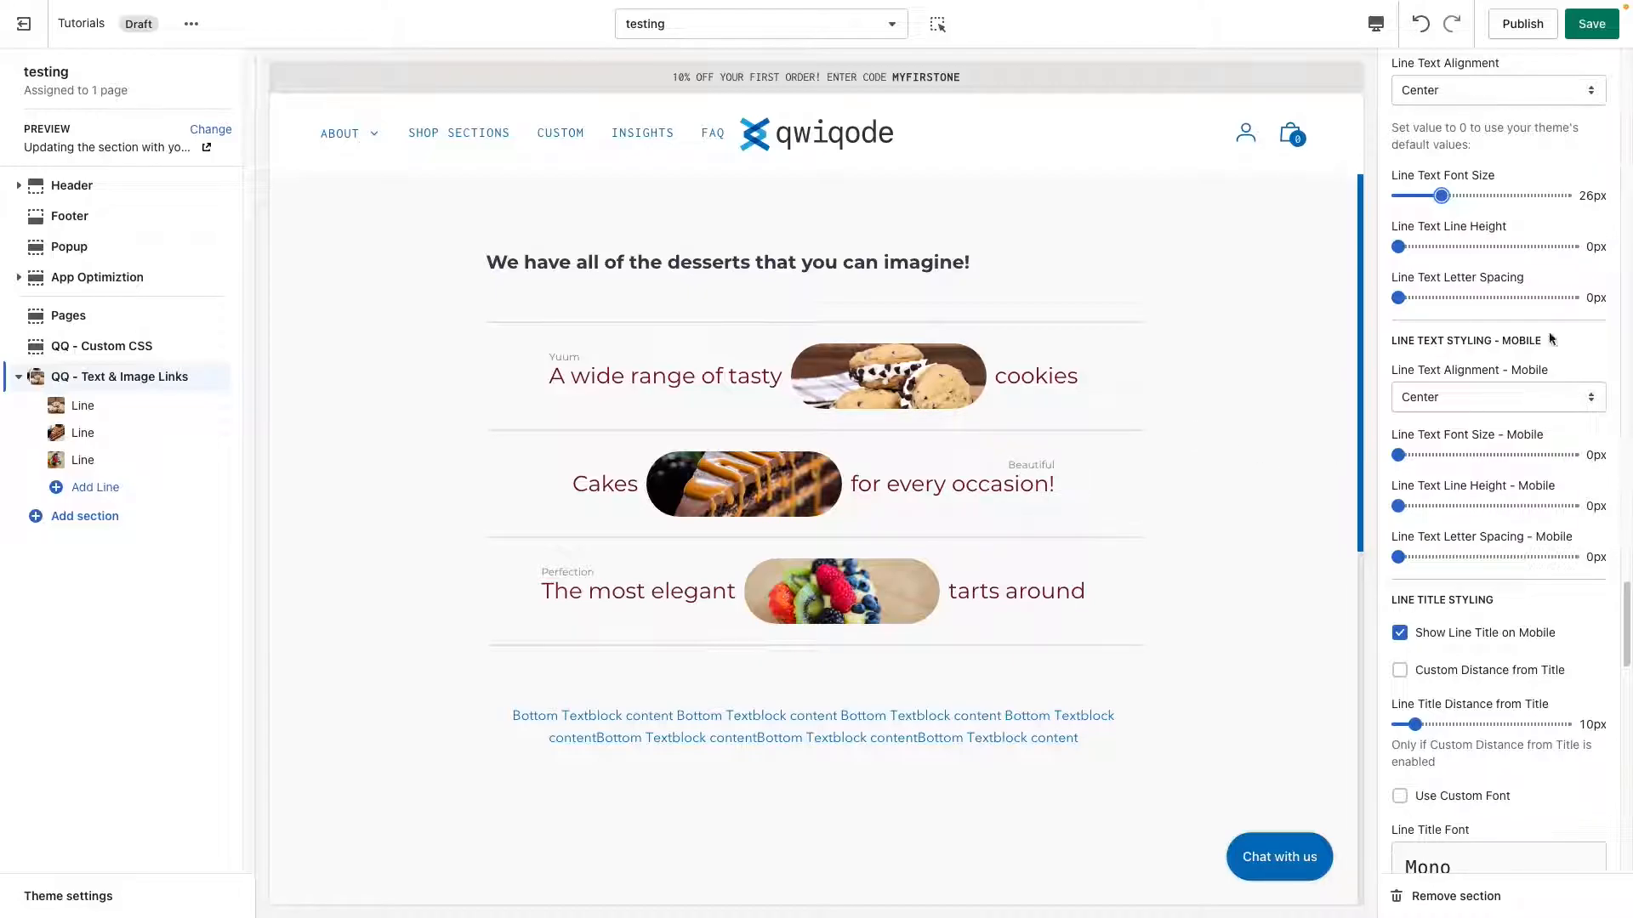
# Switch to the mobile preview and try turning Show Line Title on Mobile off and on again
pyautogui.scroll(-3, 1466, 625)
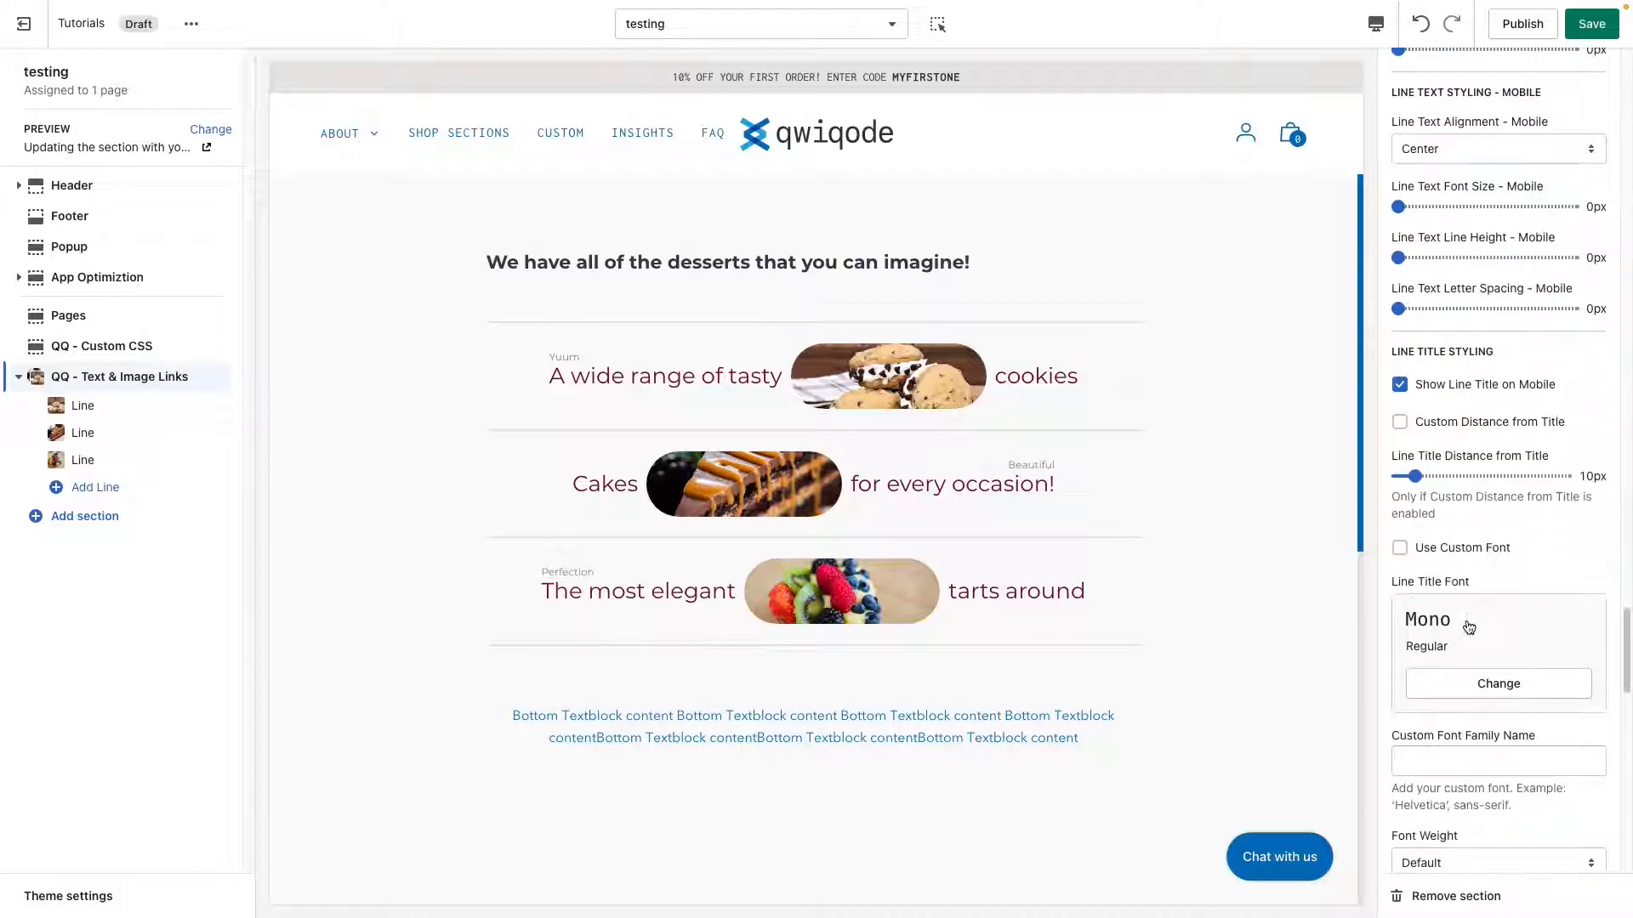
pyautogui.scroll(-1, 1468, 627)
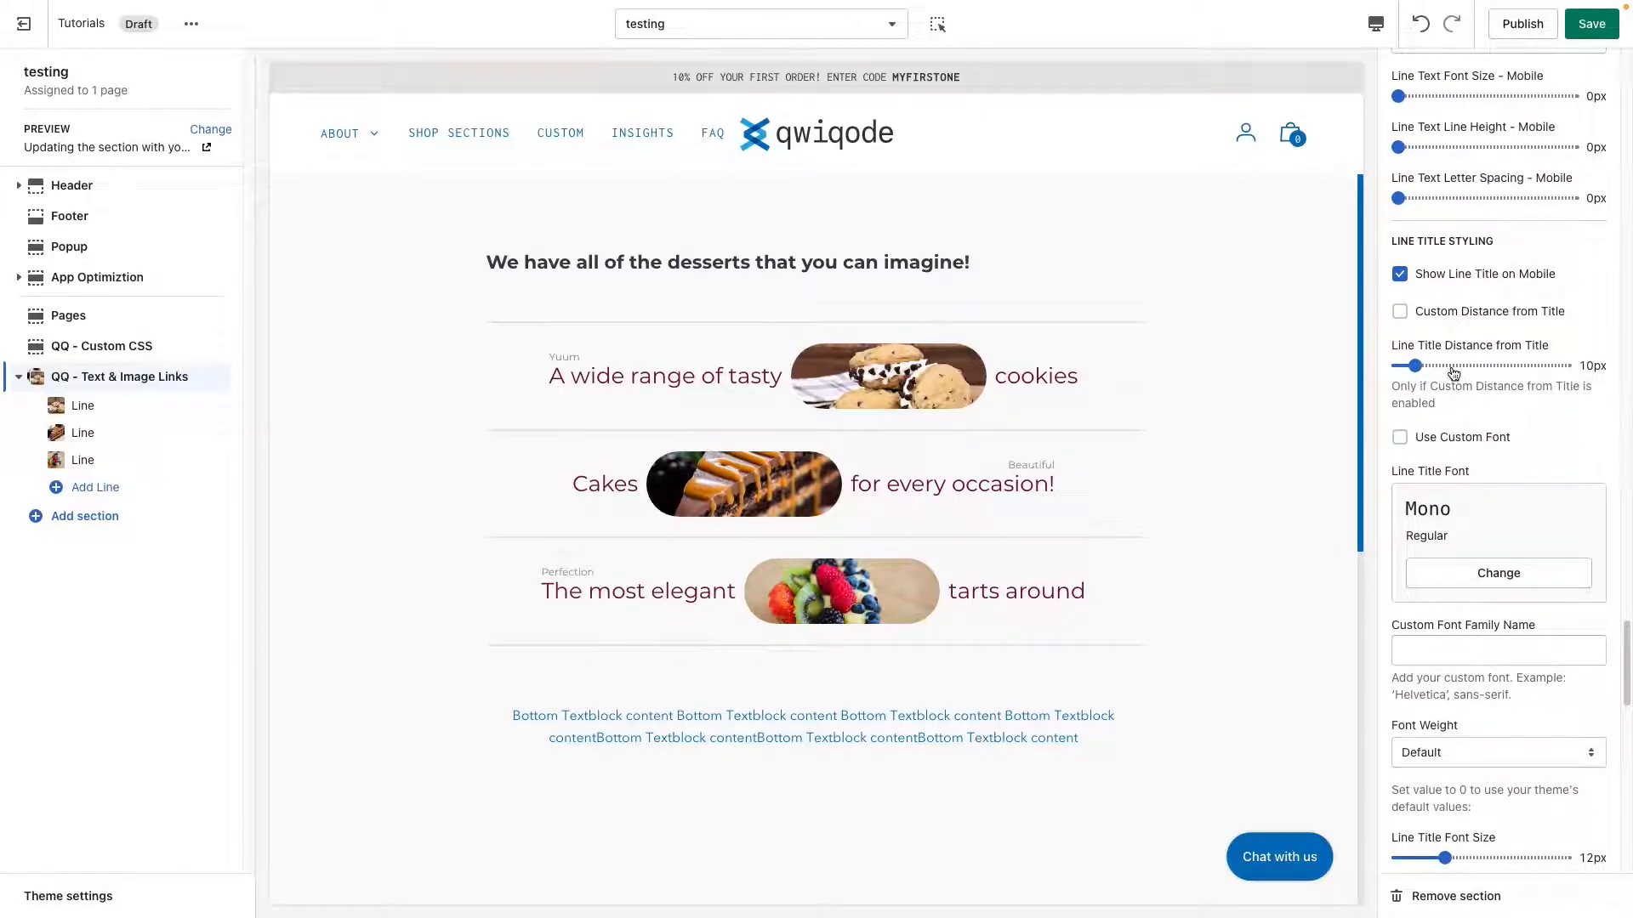
pyautogui.click(1375, 23)
pyautogui.click(1428, 100)
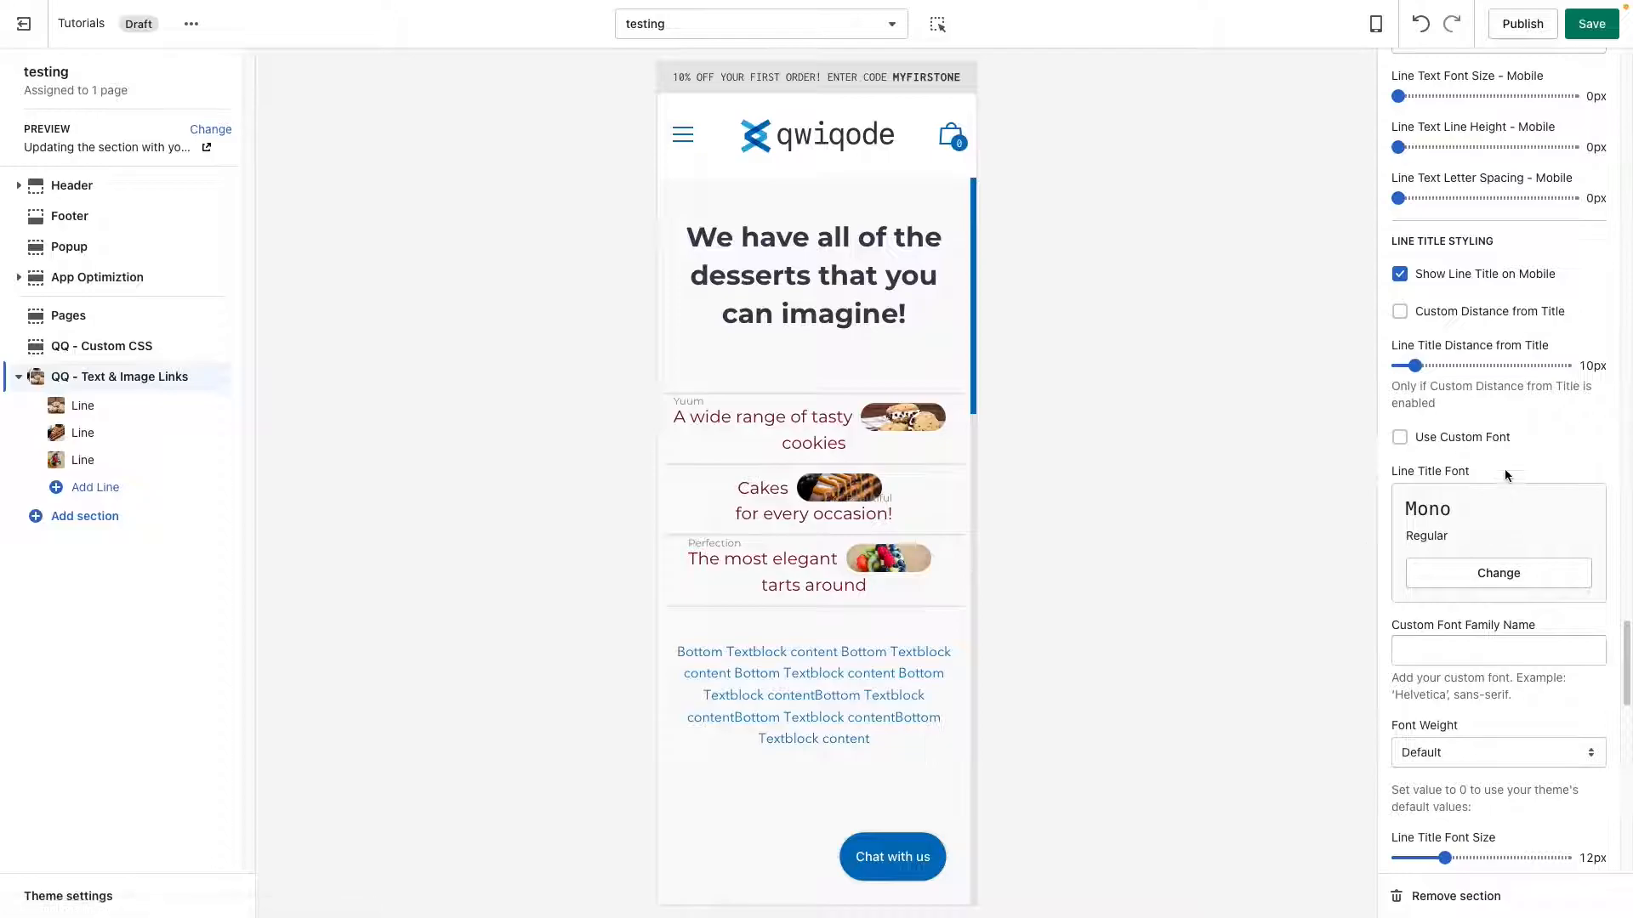
pyautogui.click(1400, 274)
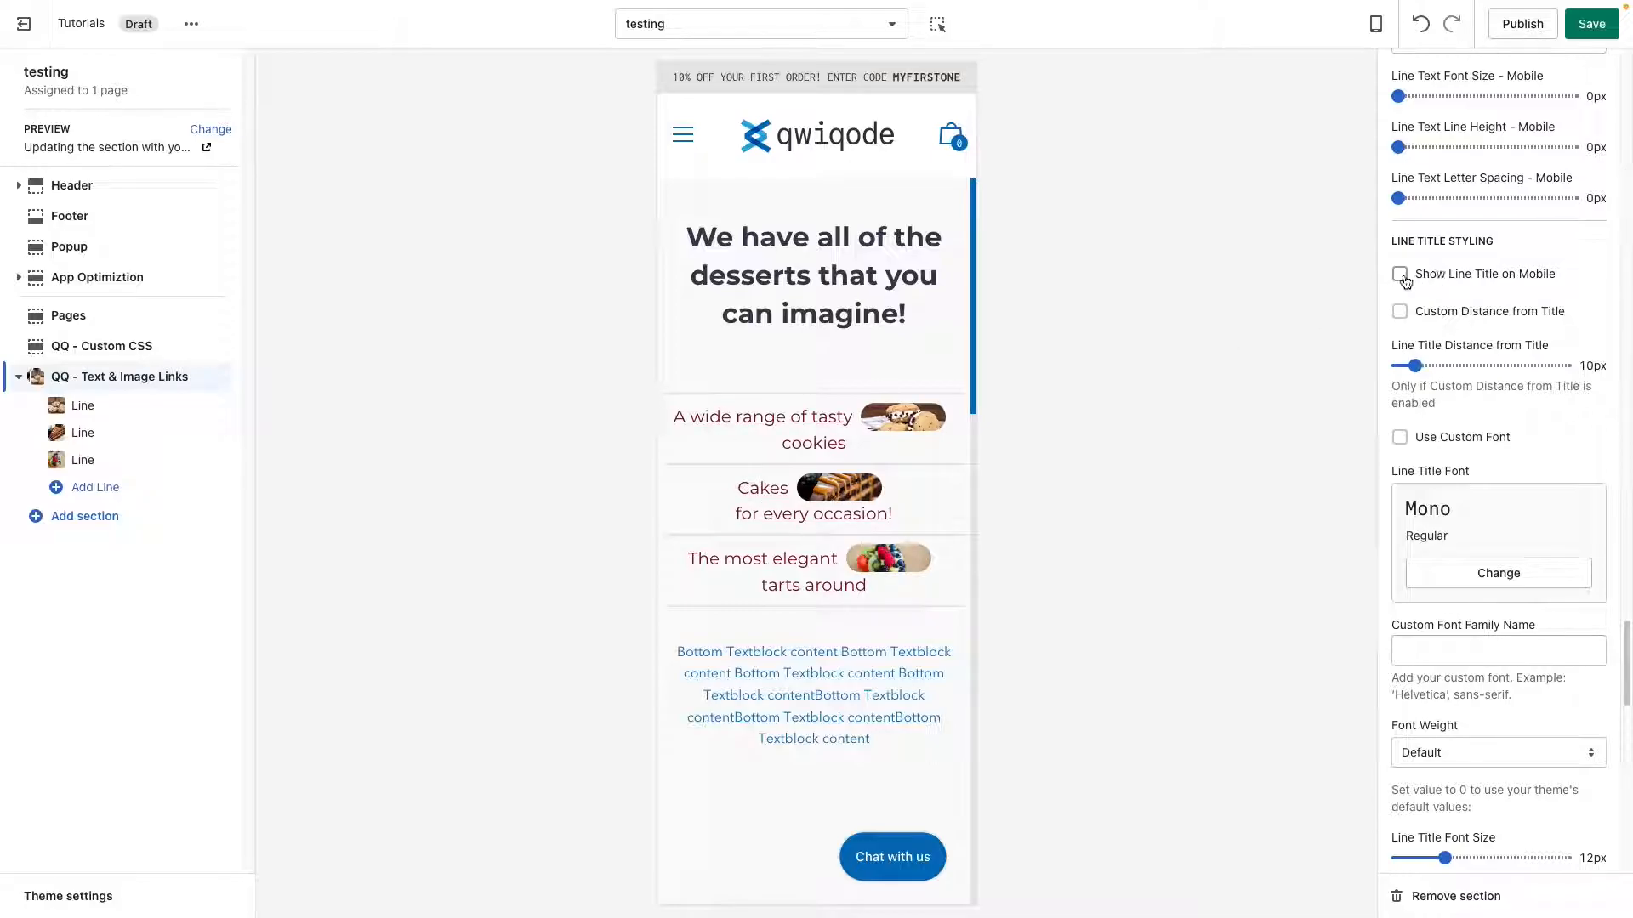
pyautogui.click(1401, 275)
# Turn off Show Line Title on Mobile, compare the desktop preview, and turn the option on again
pyautogui.click(1400, 275)
pyautogui.click(1376, 23)
pyautogui.click(1414, 105)
pyautogui.click(1400, 274)
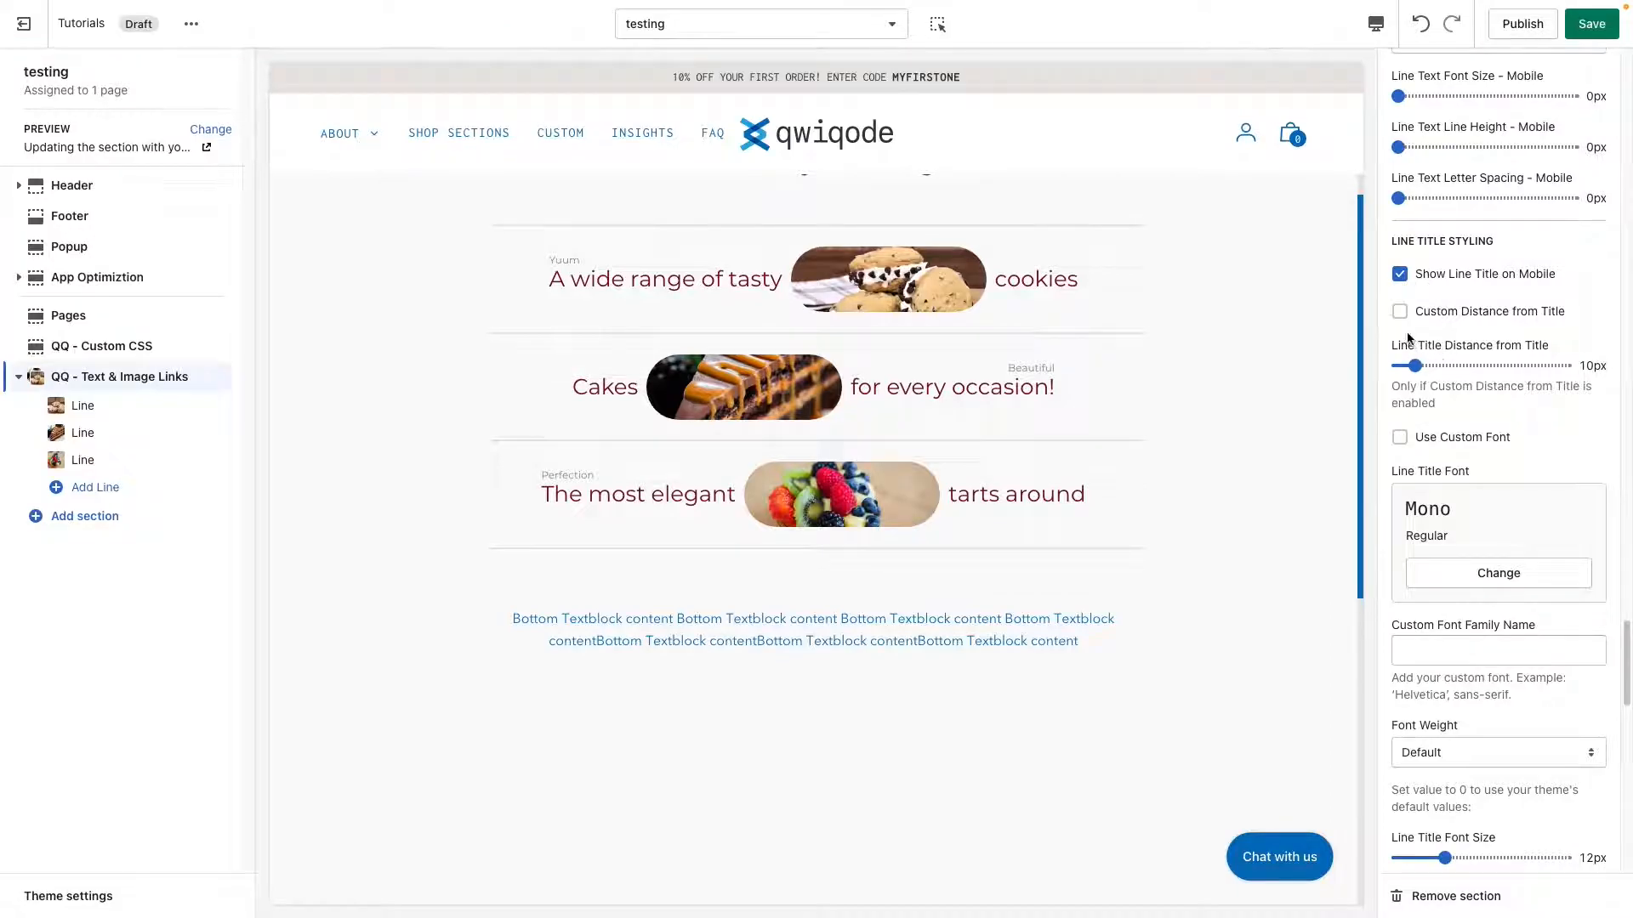
# Enable Custom Distance from Title and set the Line Title Distance from Title to 18px
pyautogui.click(1399, 312)
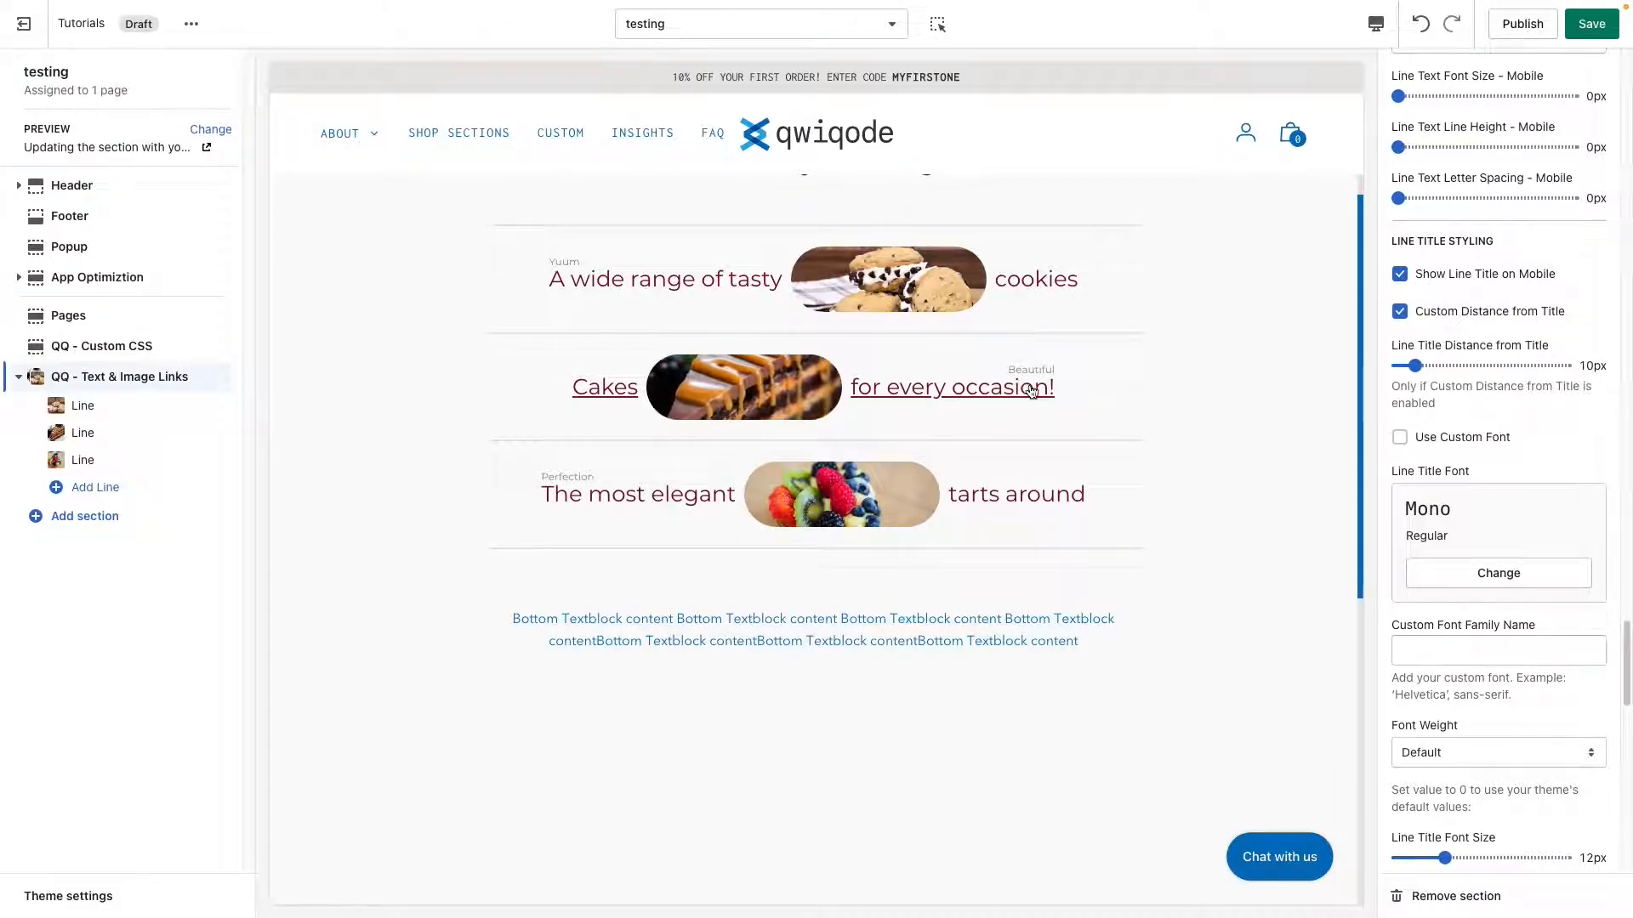
pyautogui.moveTo(1426, 364); pyautogui.dragTo(1432, 365)
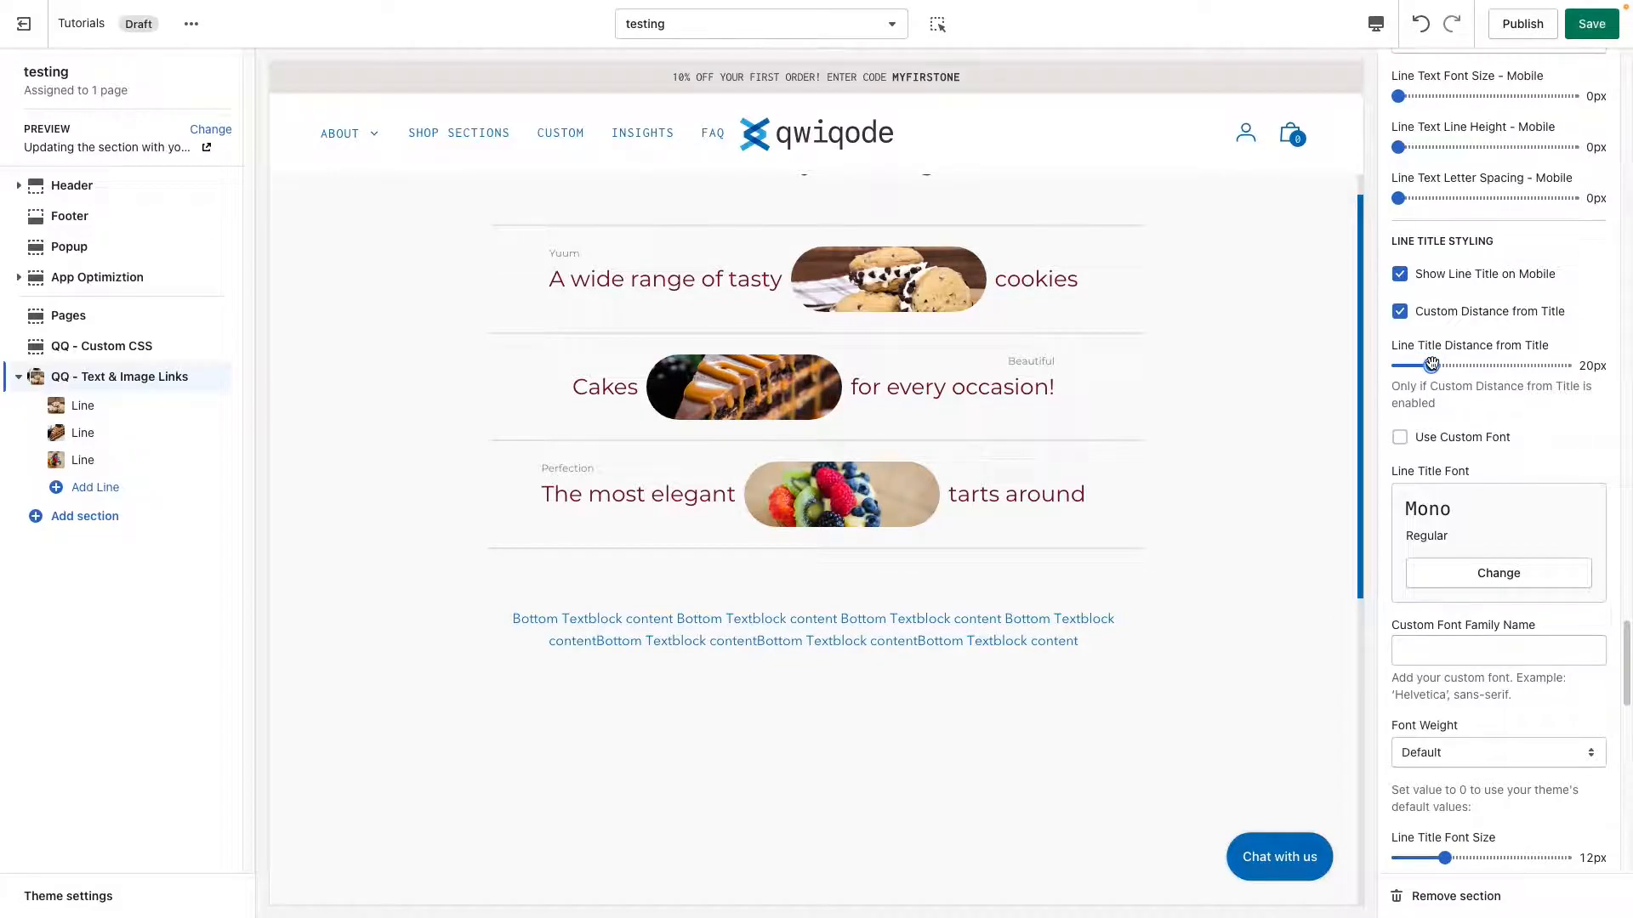
pyautogui.moveTo(1432, 365); pyautogui.dragTo(1428, 365)
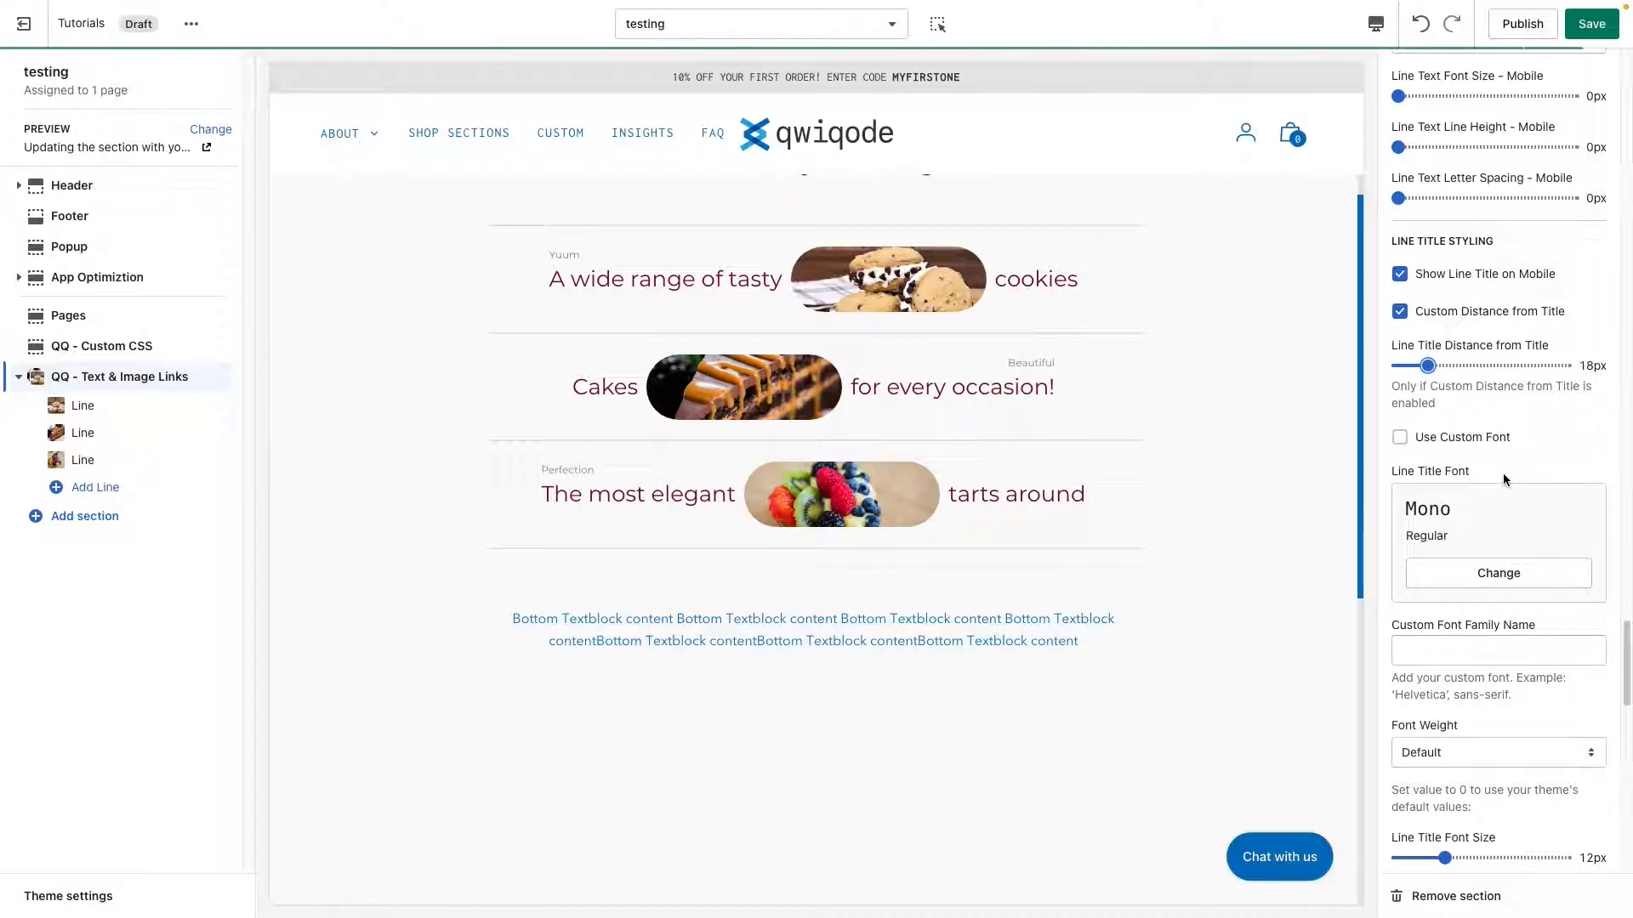
# Change the Bottom Textblock Color to the recently selected gray #8C8C8C
pyautogui.scroll(-1, 1505, 471)
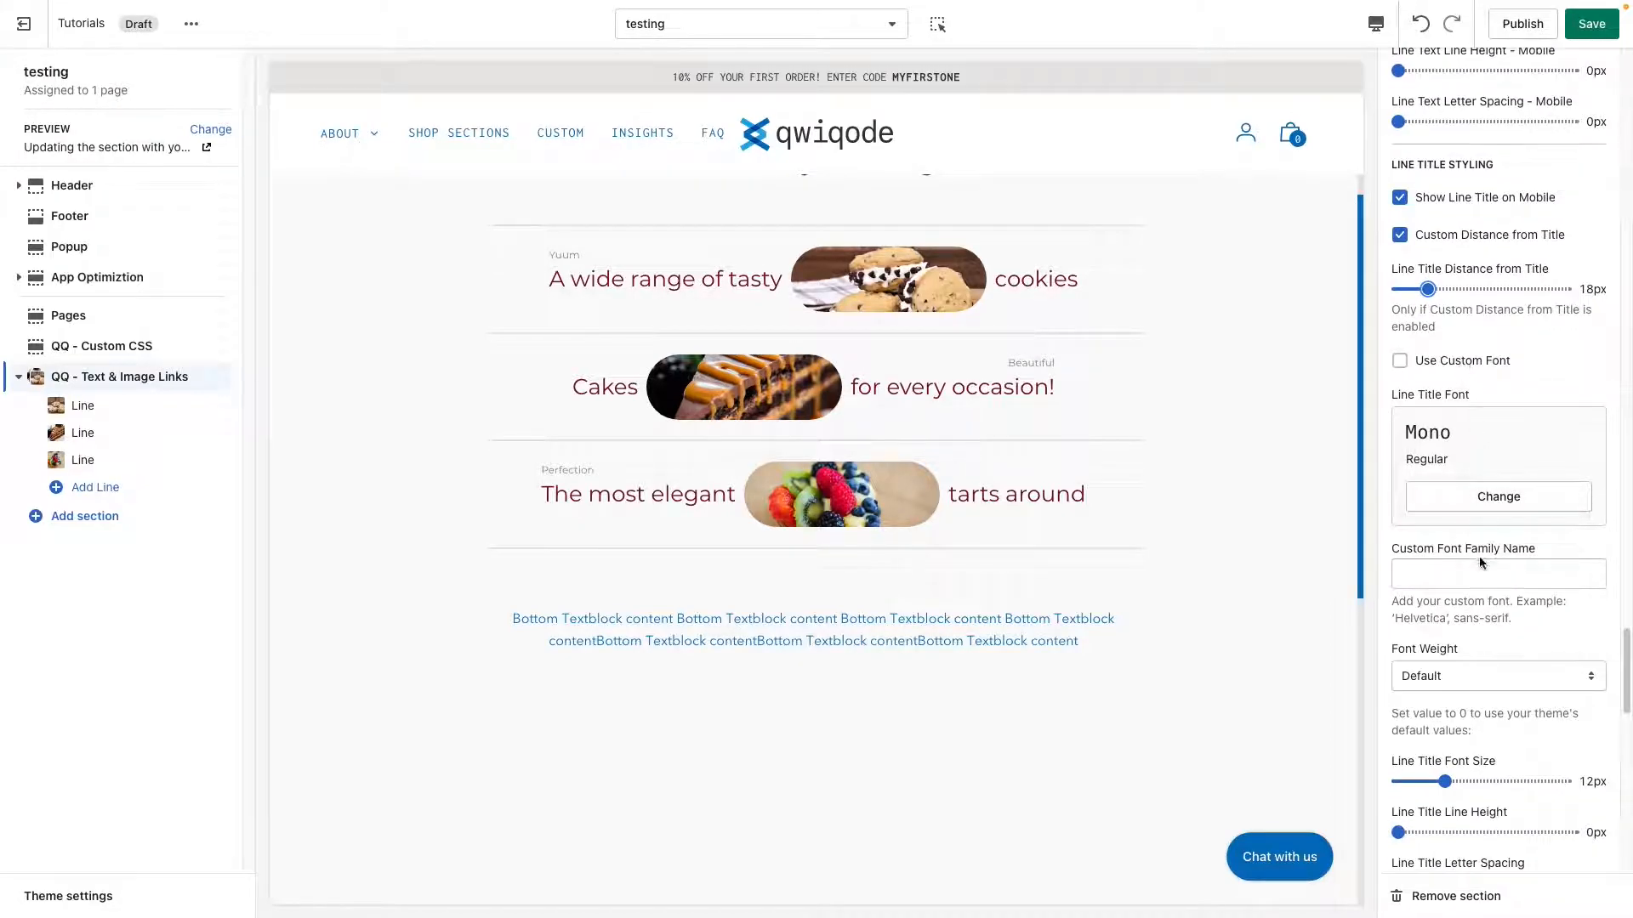
pyautogui.scroll(-1, 1480, 557)
pyautogui.scroll(-4, 1472, 551)
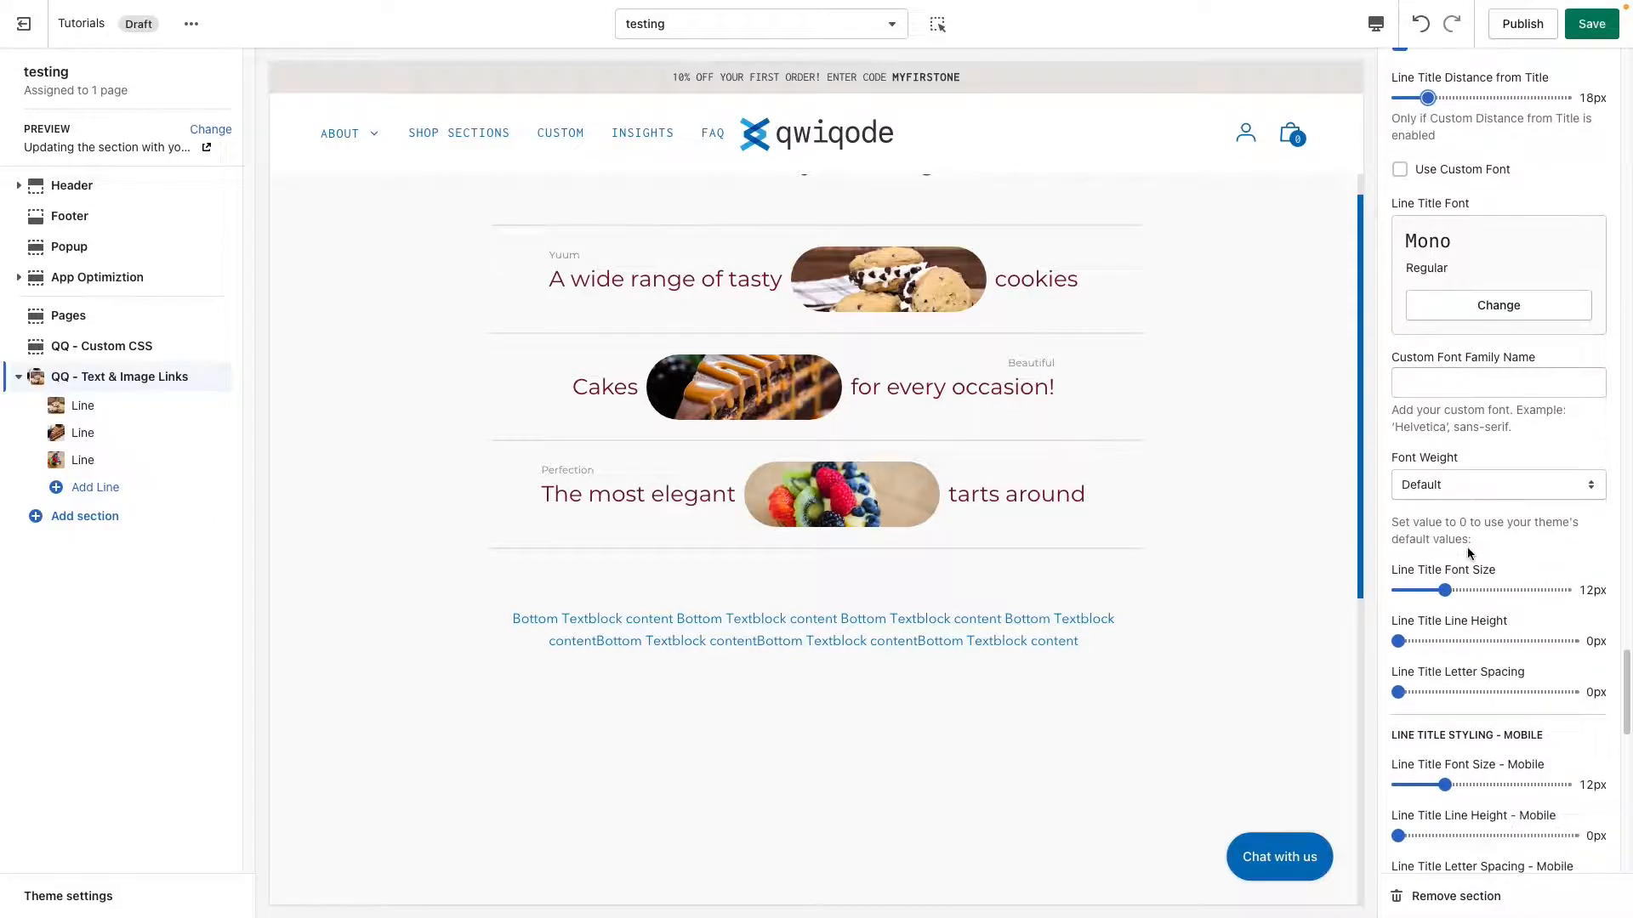
pyautogui.scroll(-1, 1468, 554)
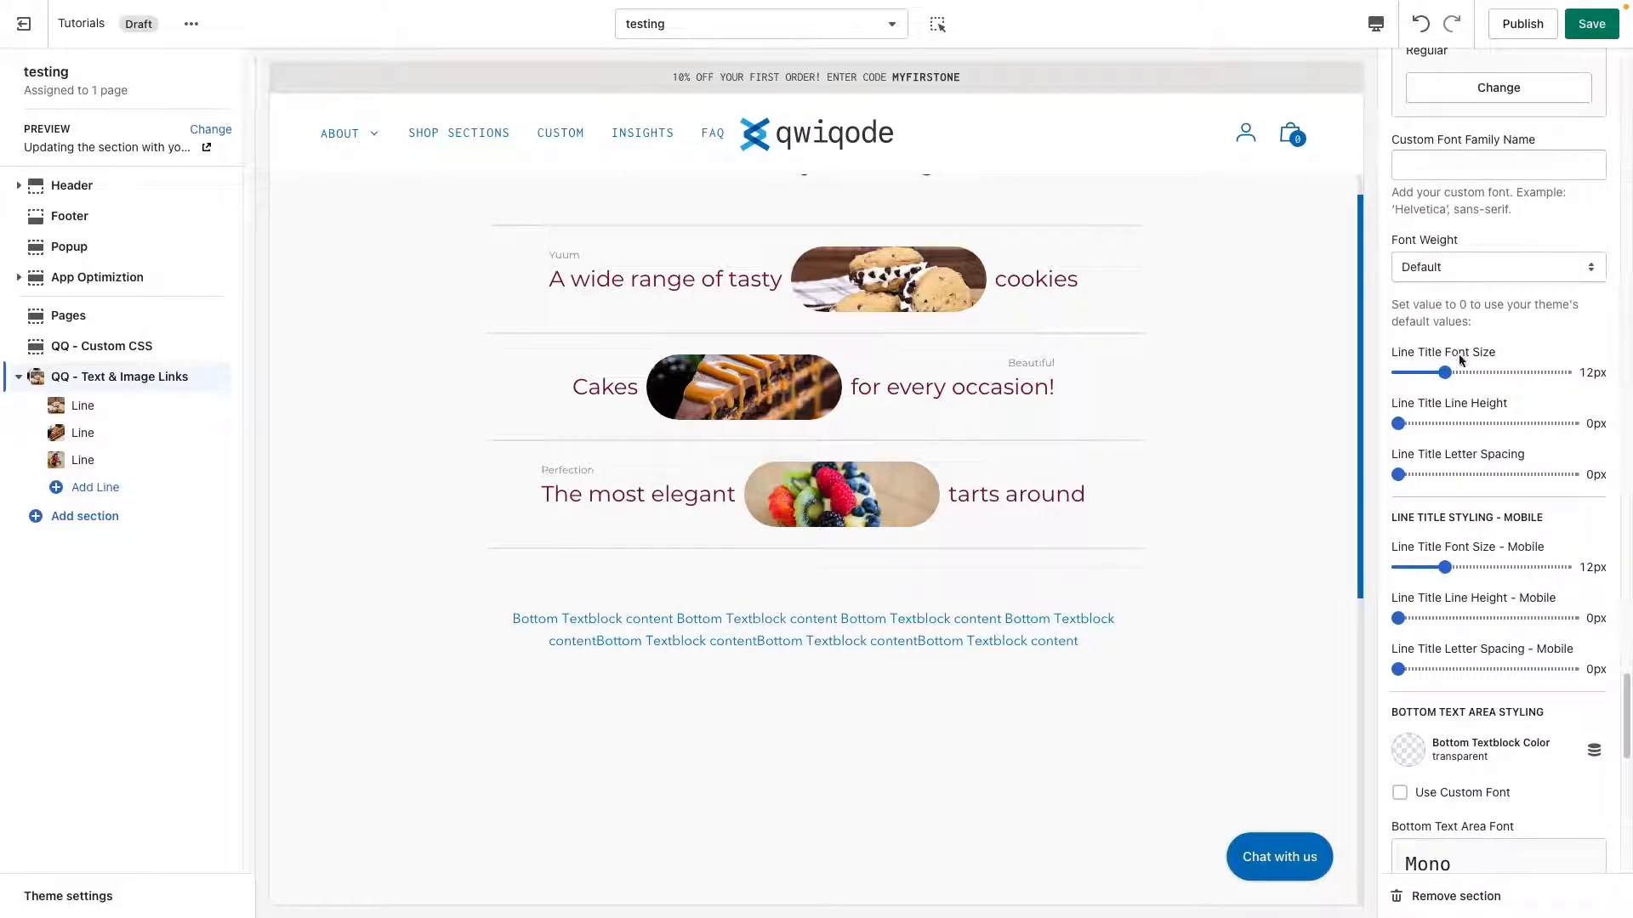
pyautogui.scroll(-1, 1484, 520)
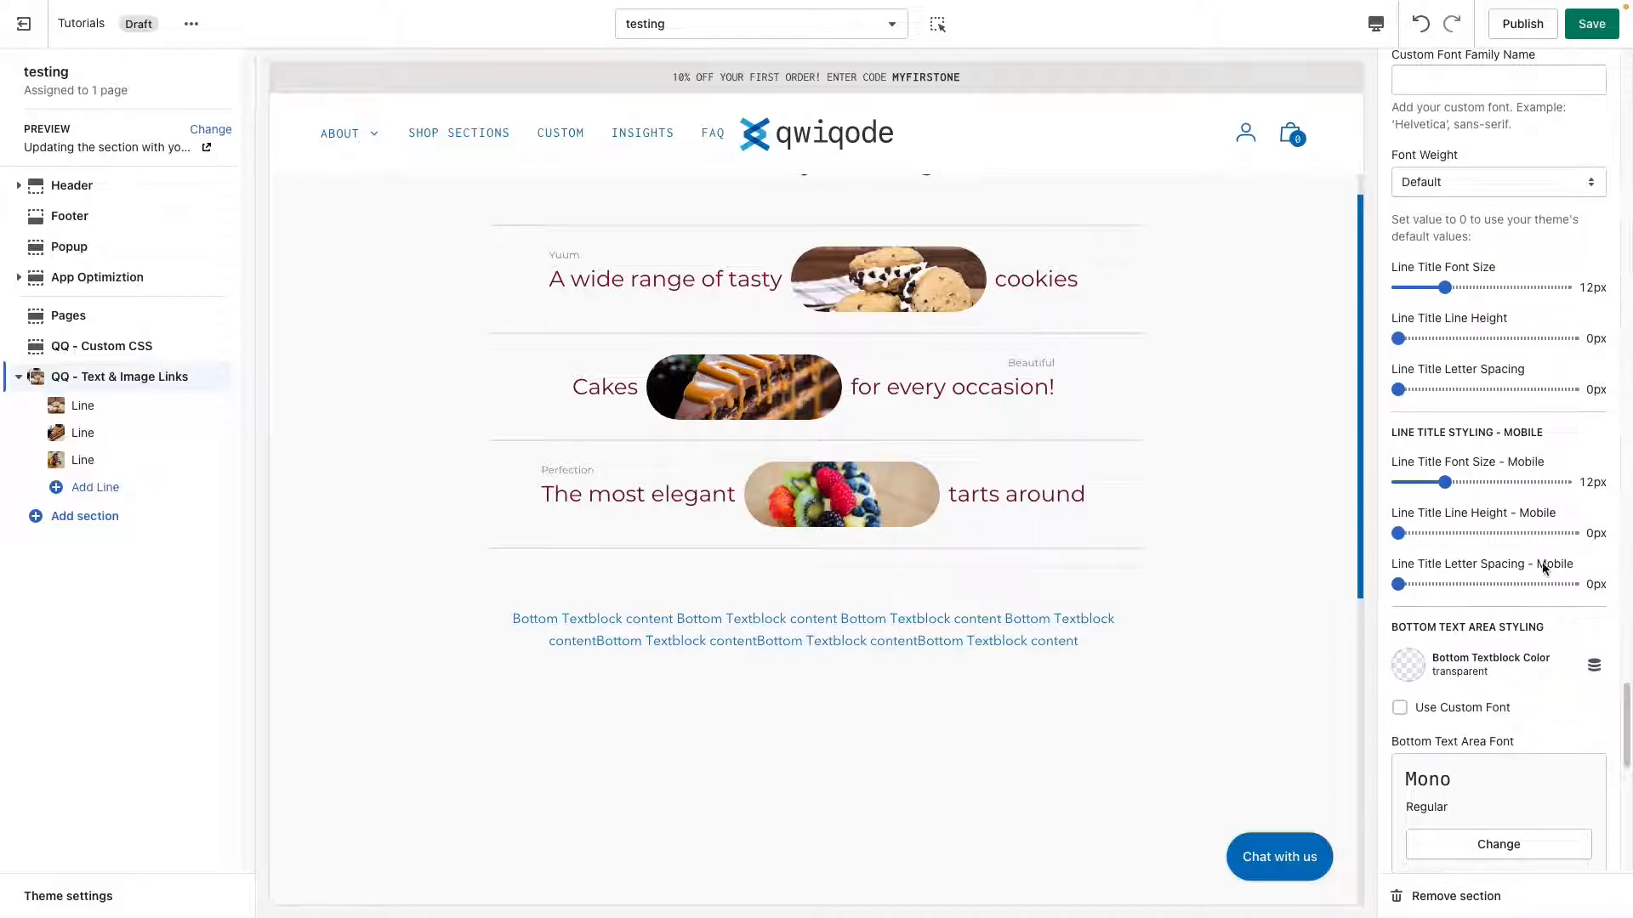
pyautogui.scroll(-3, 1522, 561)
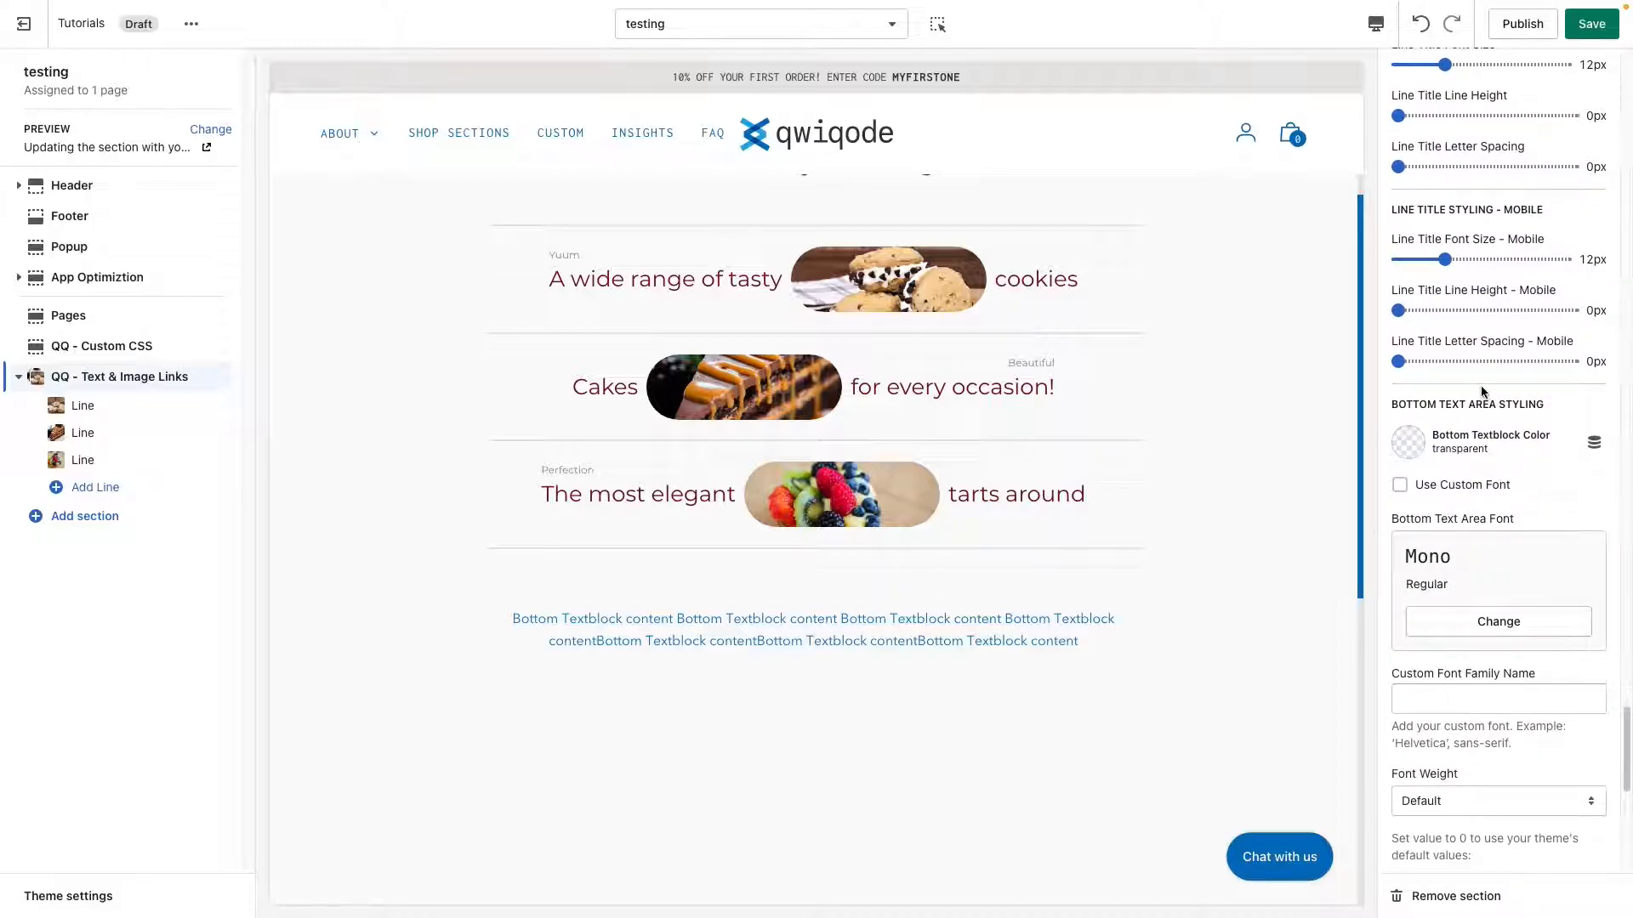
pyautogui.scroll(-2, 1483, 548)
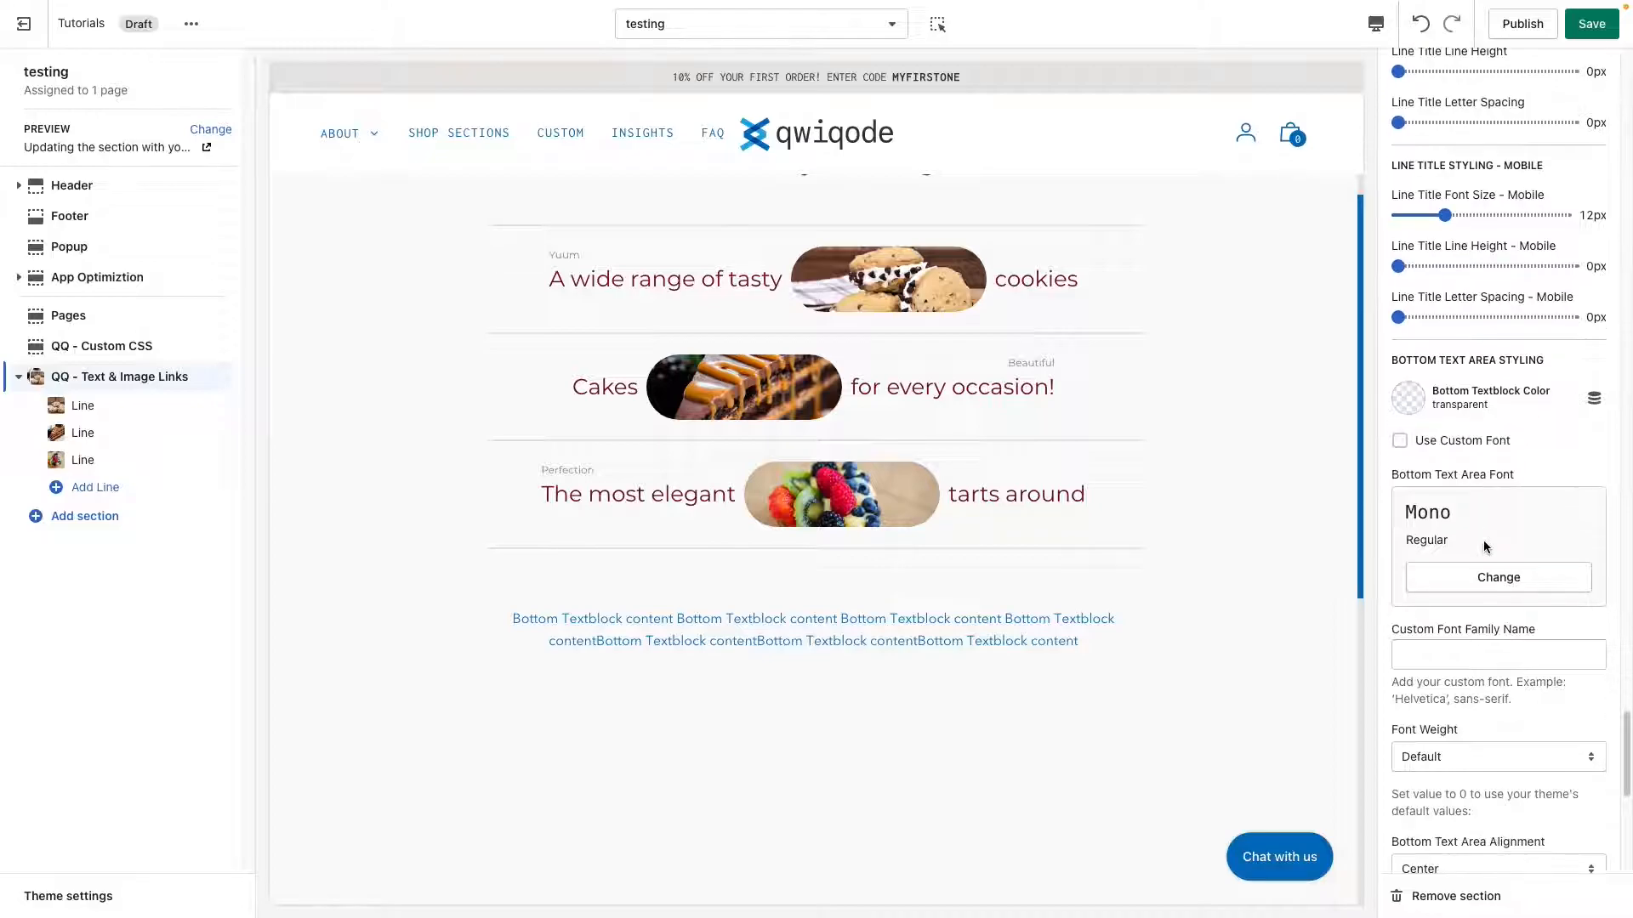
pyautogui.scroll(-1, 1464, 493)
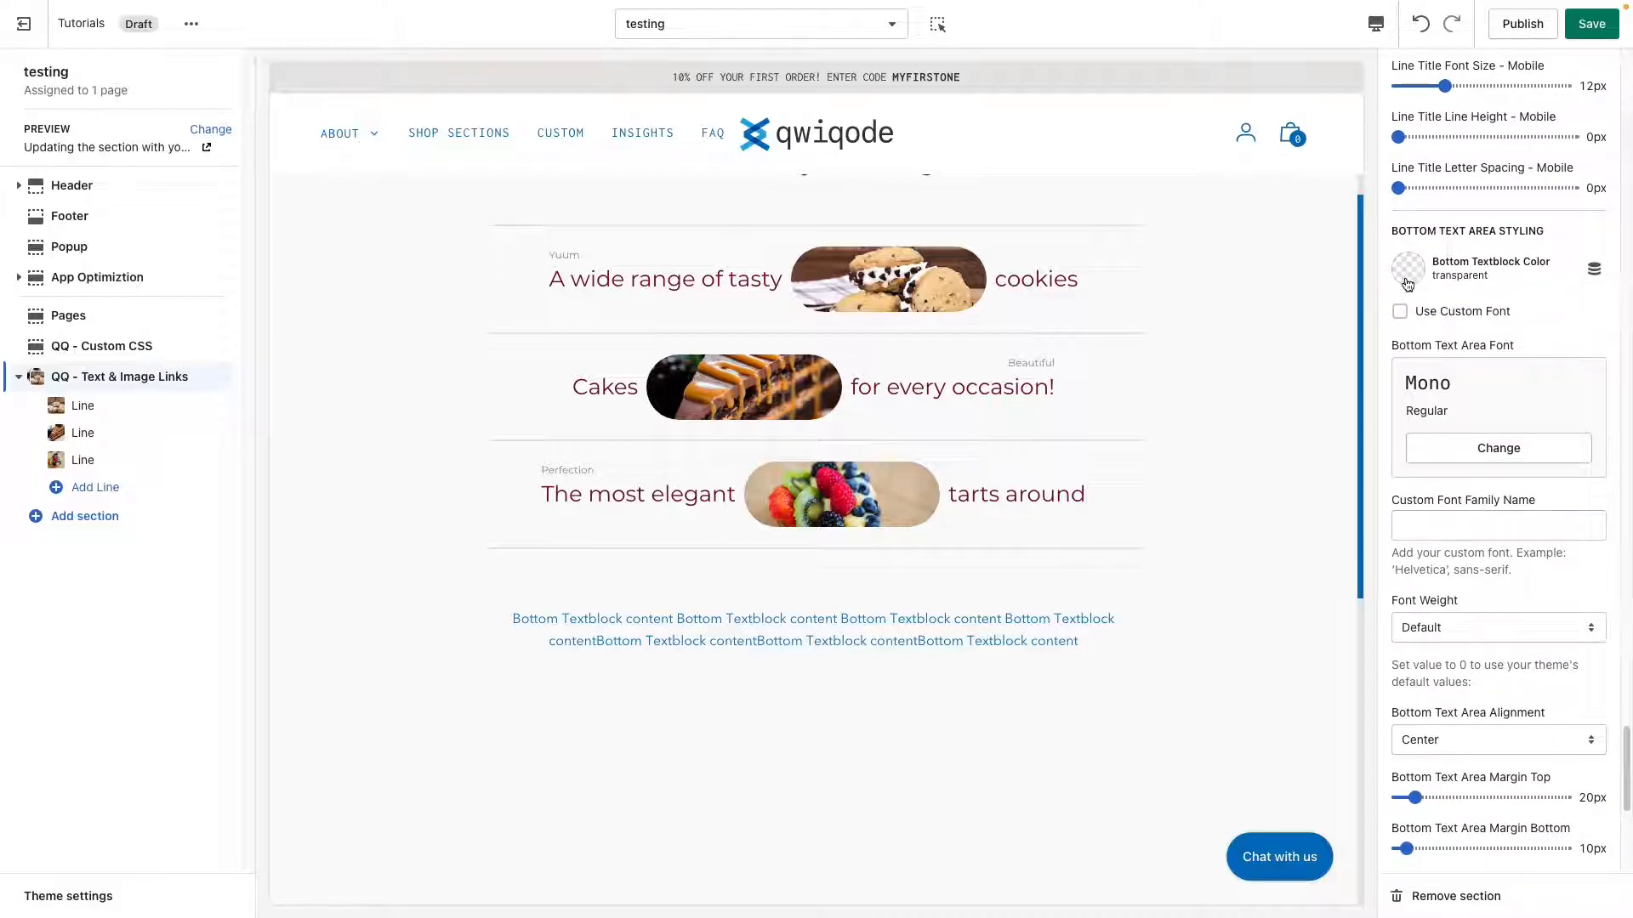
pyautogui.click(1407, 285)
pyautogui.click(1437, 519)
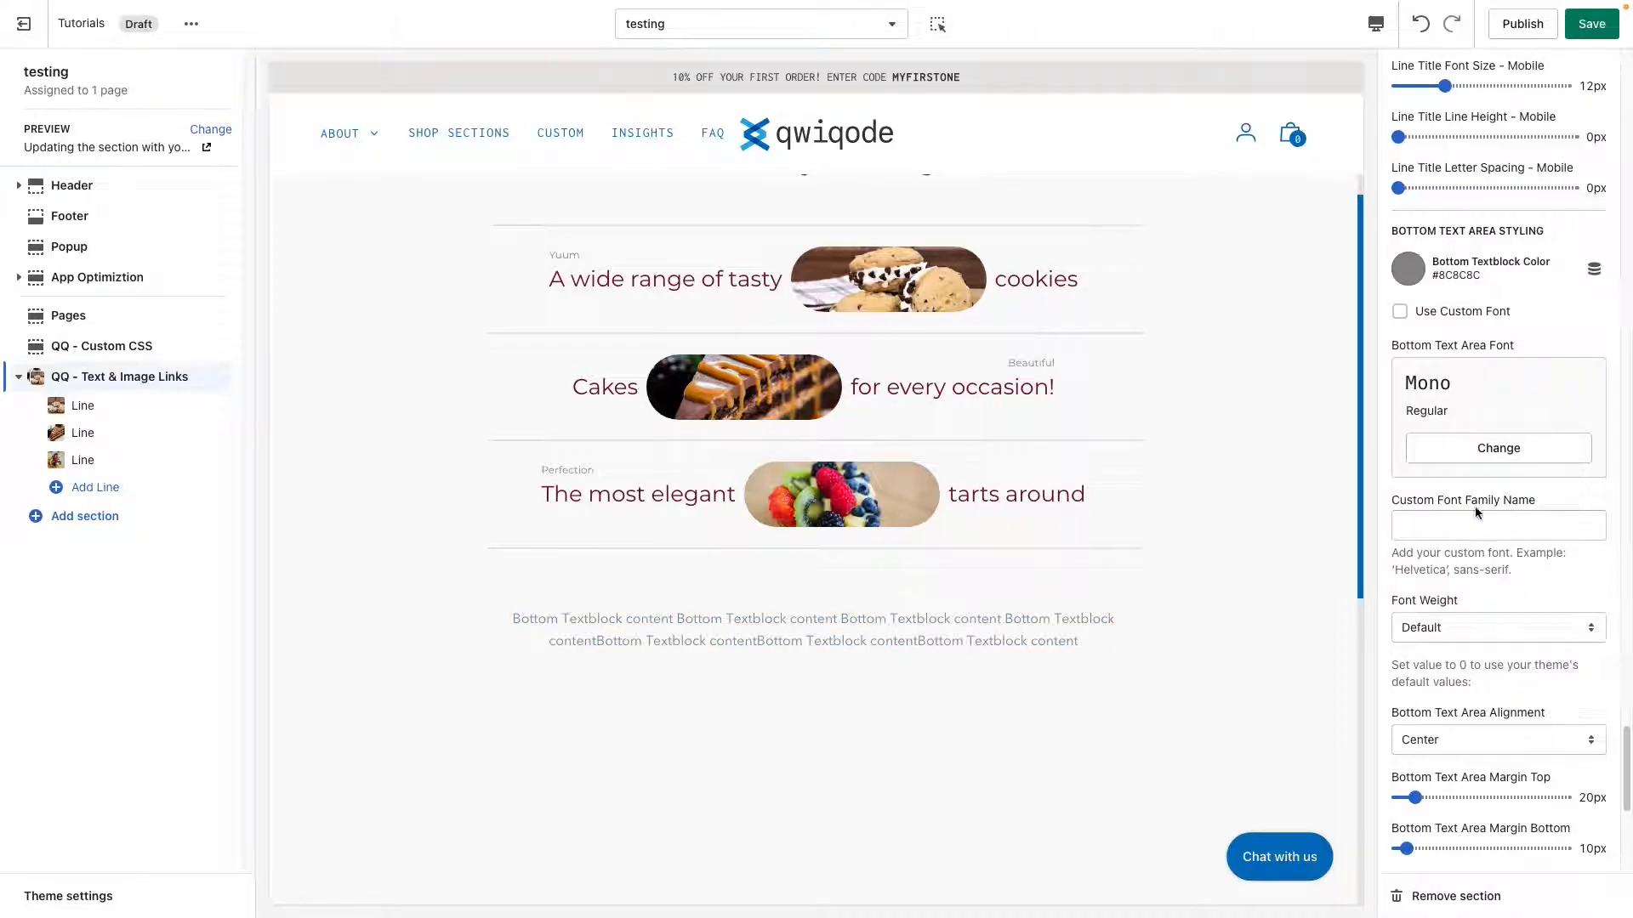
# Set the Bottom Text Area Margin Top to 0px and its Font Size to 13px
pyautogui.scroll(-3, 1475, 630)
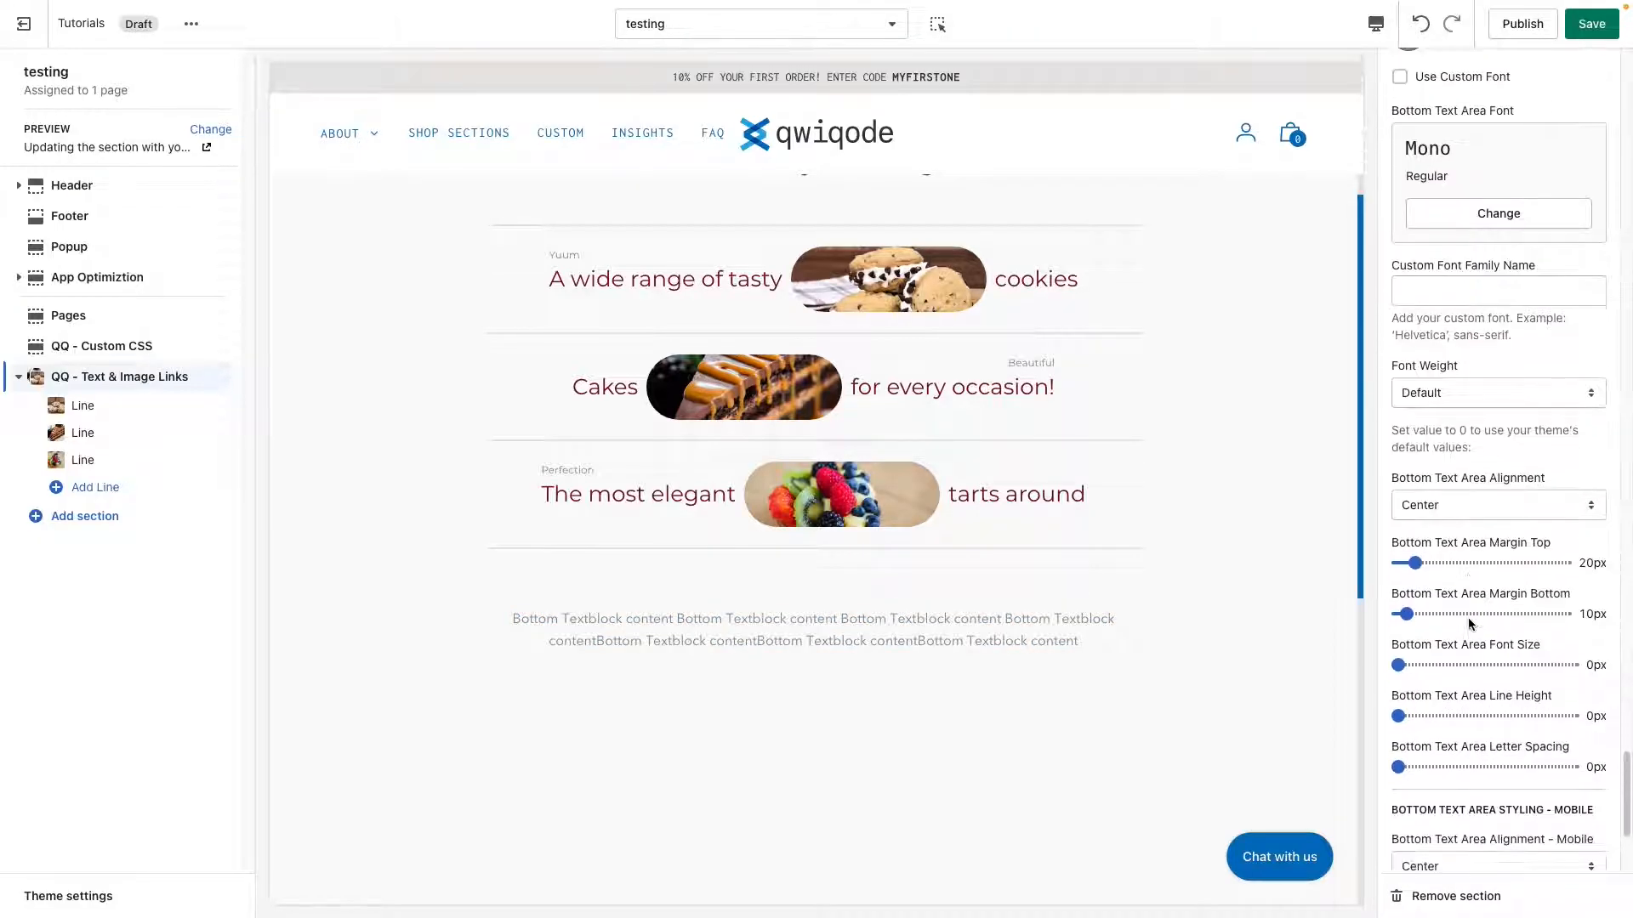
pyautogui.moveTo(1415, 519); pyautogui.dragTo(1398, 519)
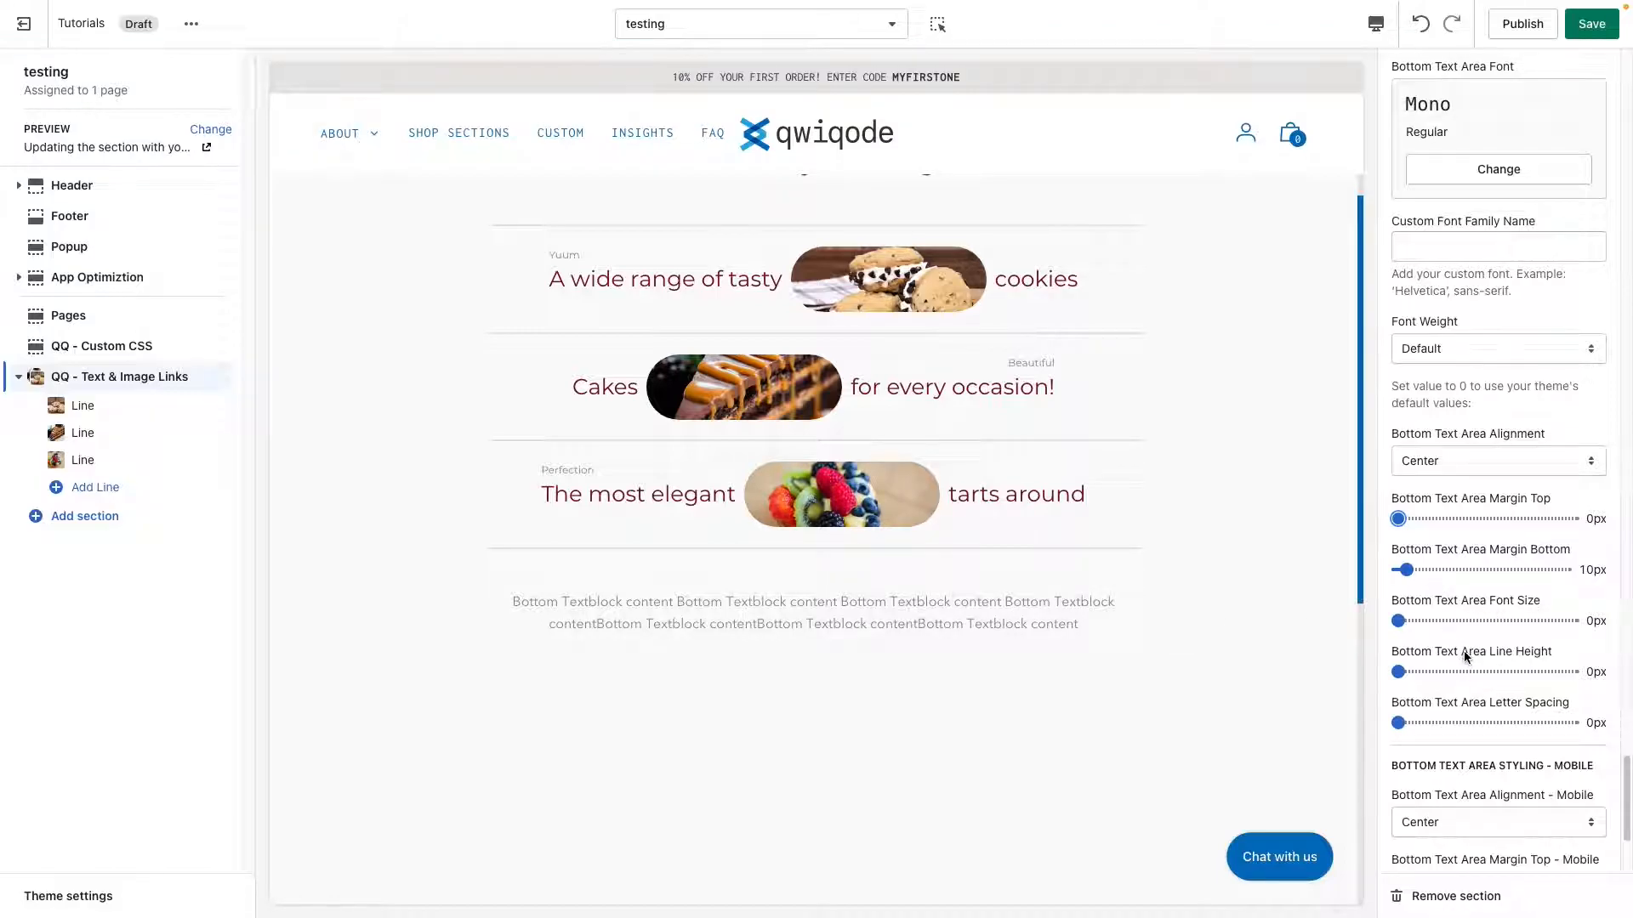
pyautogui.scroll(-1, 1466, 657)
pyautogui.moveTo(1433, 587); pyautogui.dragTo(1420, 586)
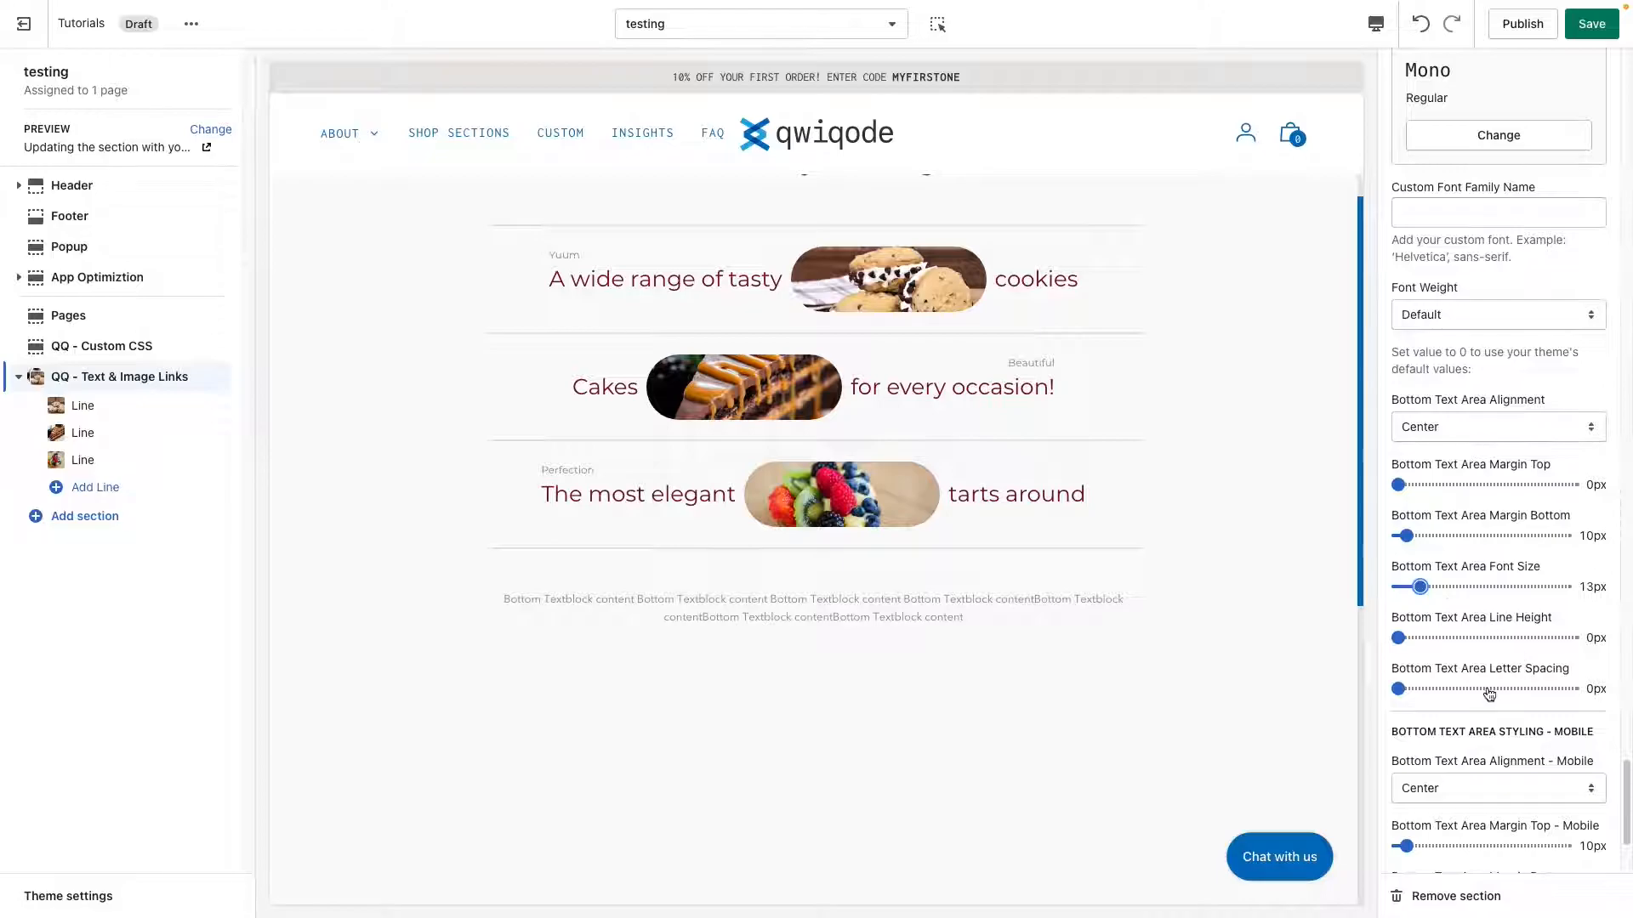
pyautogui.scroll(-3, 1483, 690)
pyautogui.scroll(-1, 1484, 690)
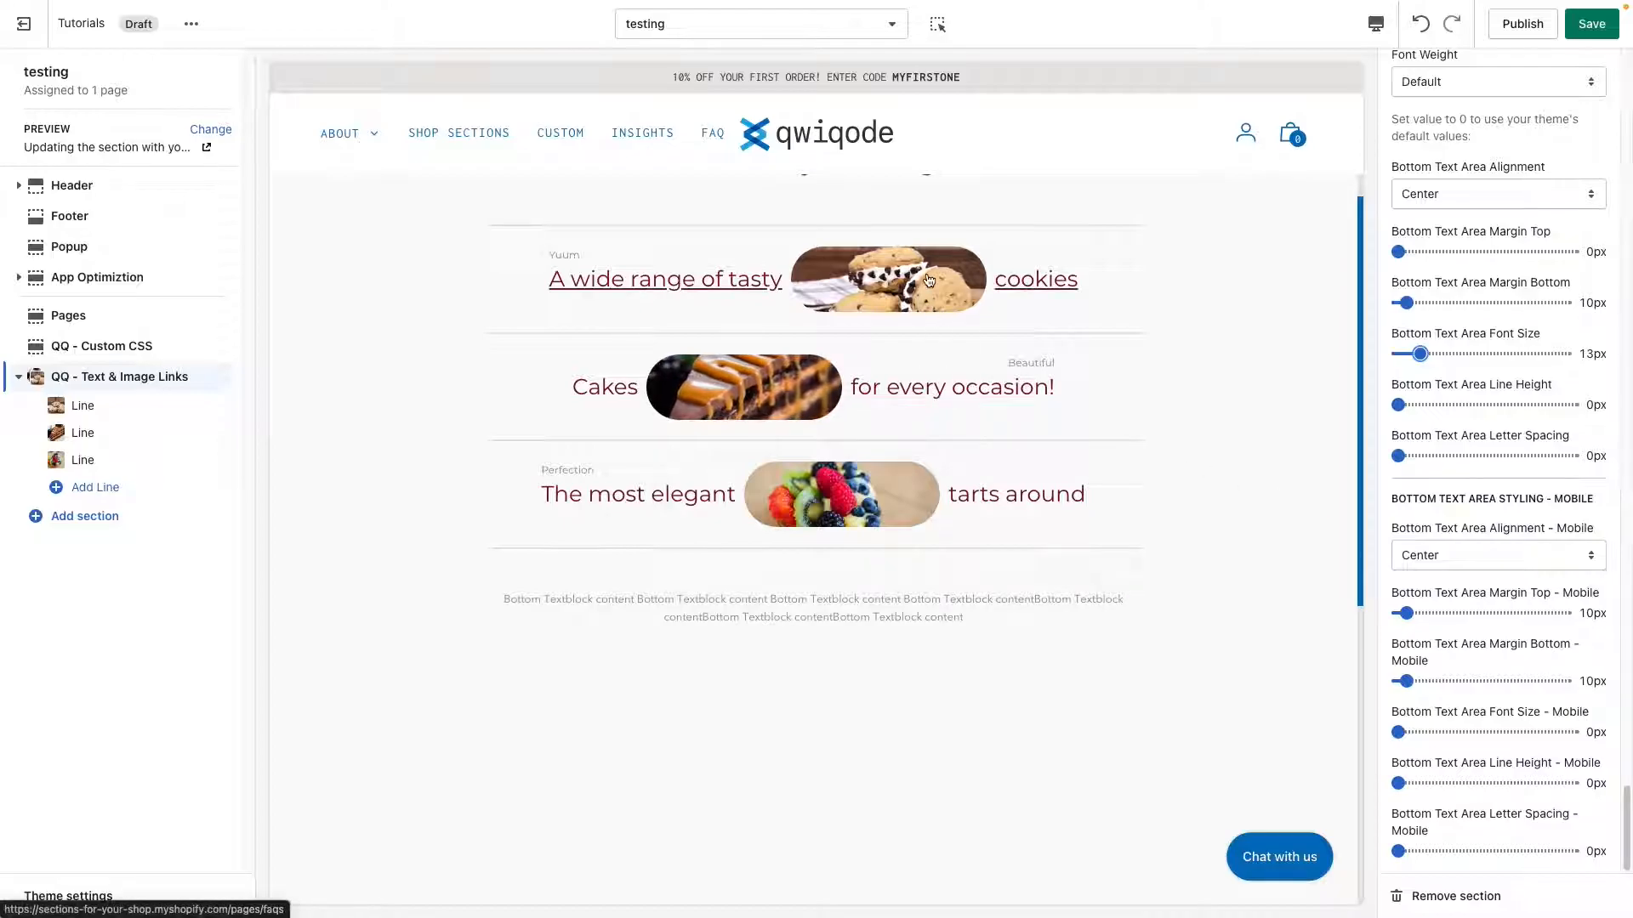
# Review the dessert lines section in the desktop preview, switch to the mobile preview and check how the lines and titles fit
pyautogui.scroll(3, 1173, 571)
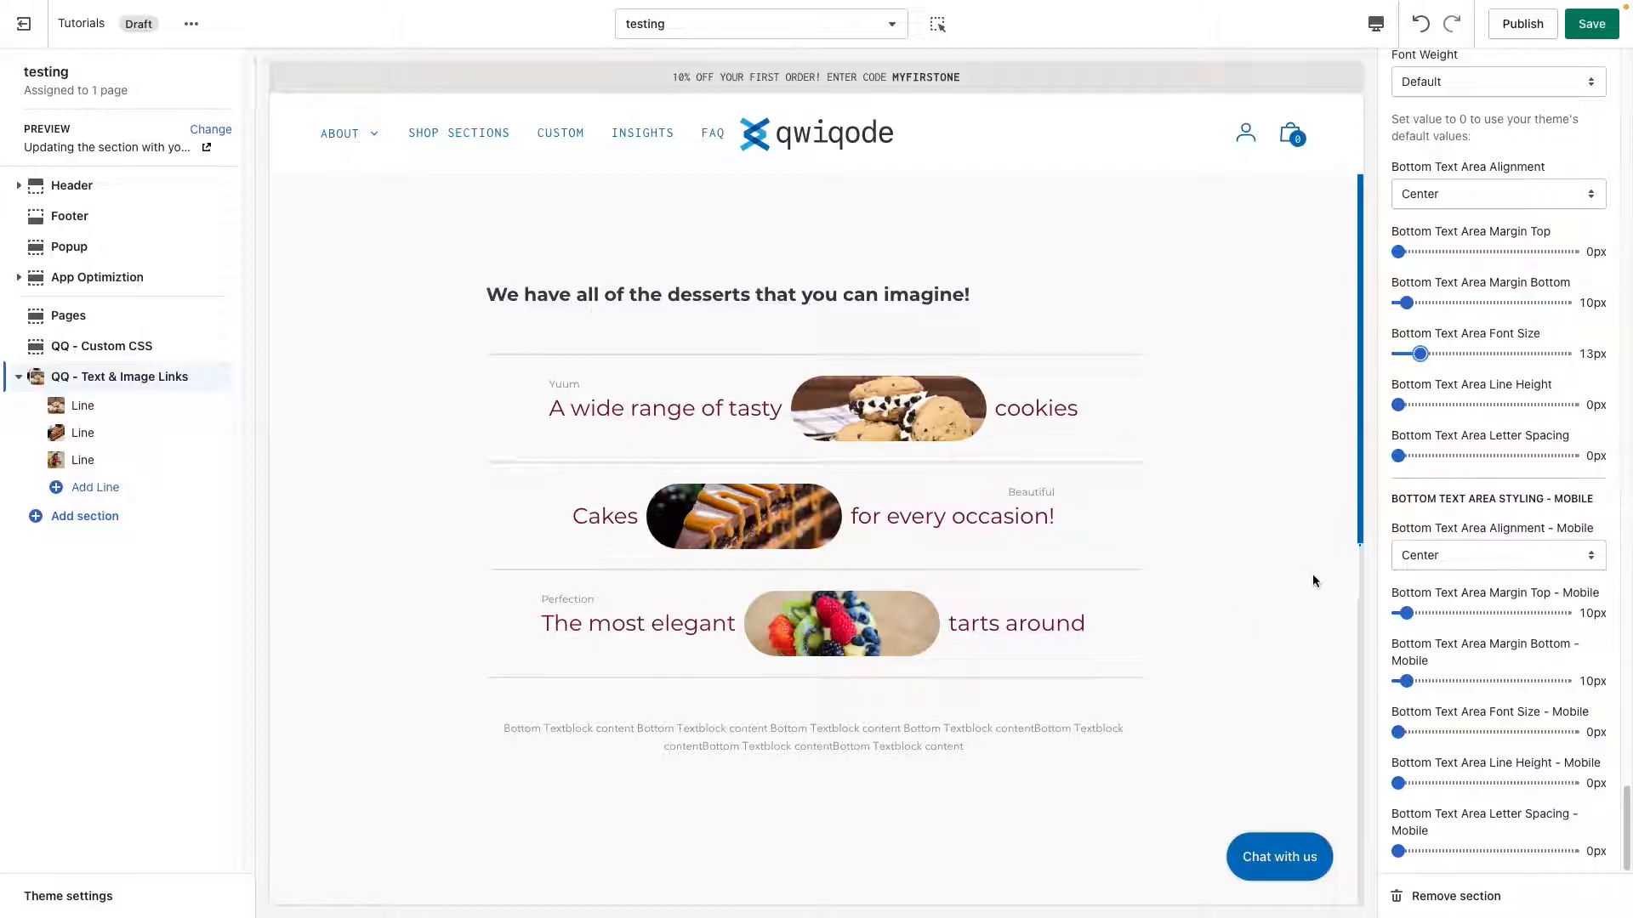
pyautogui.scroll(10, 1493, 234)
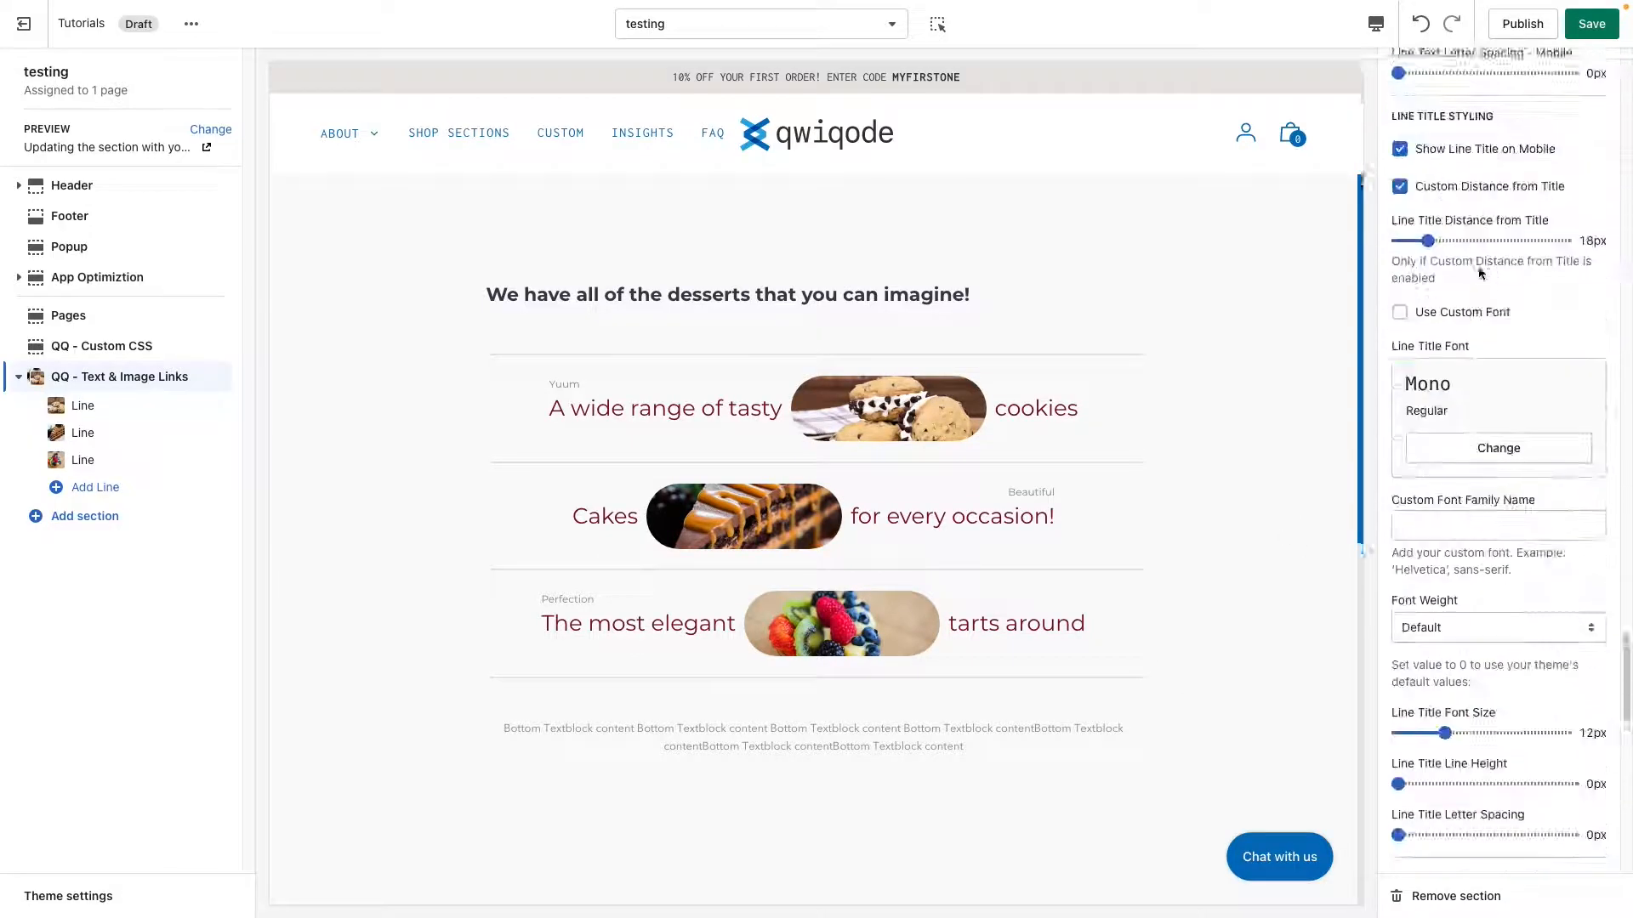
pyautogui.click(1371, 32)
pyautogui.click(1413, 100)
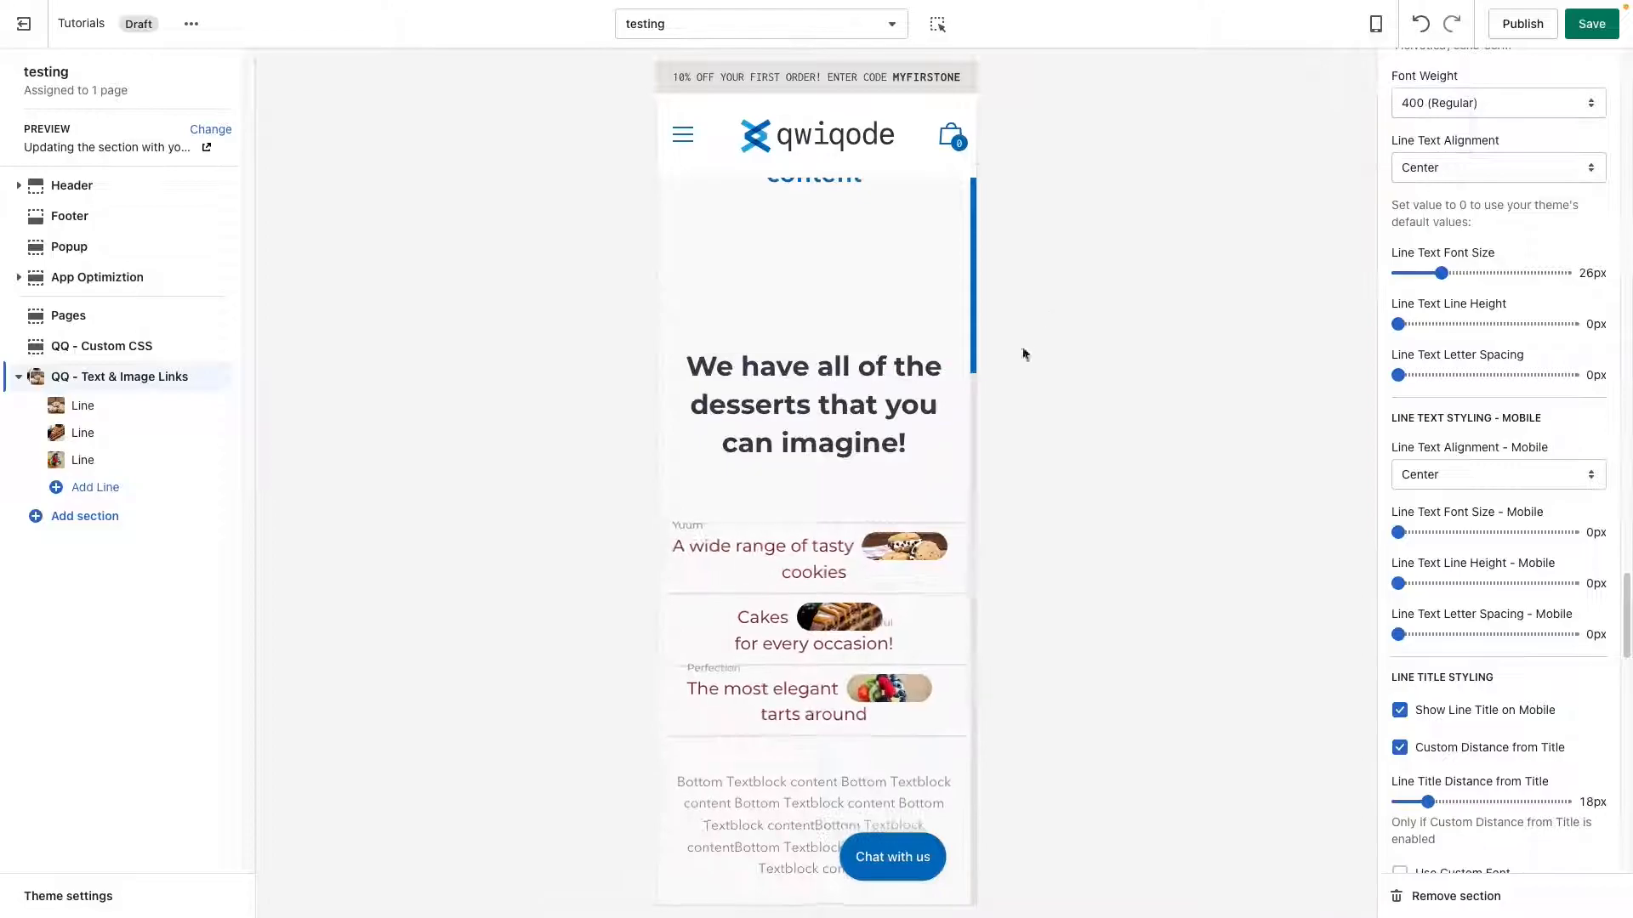
pyautogui.scroll(-2, 835, 472)
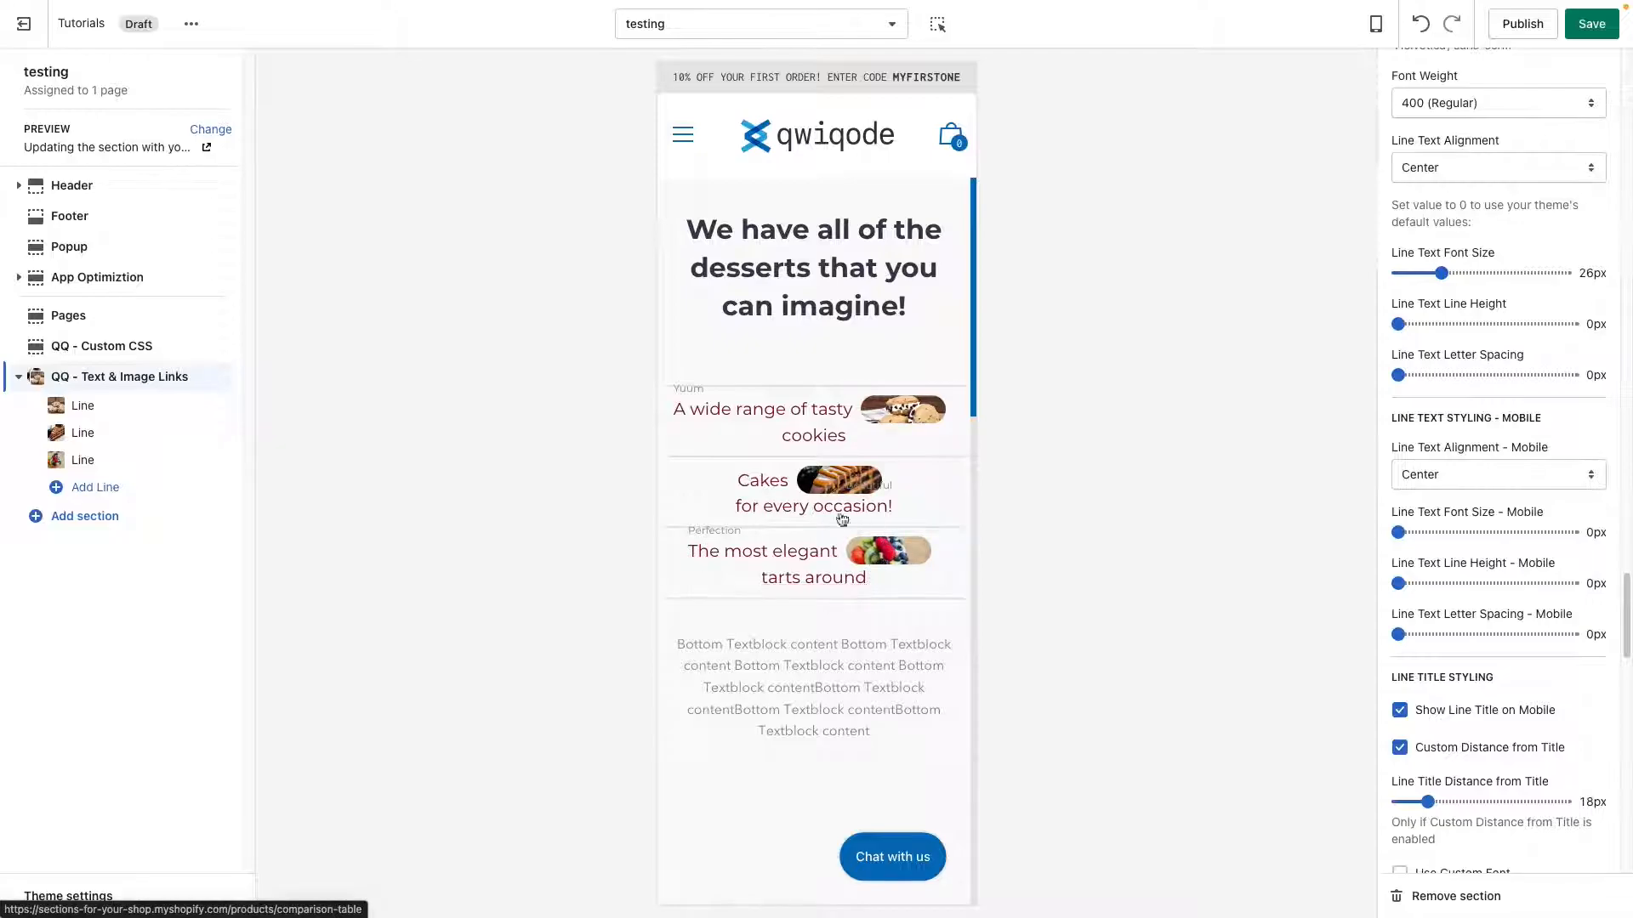
pyautogui.scroll(1, 1570, 557)
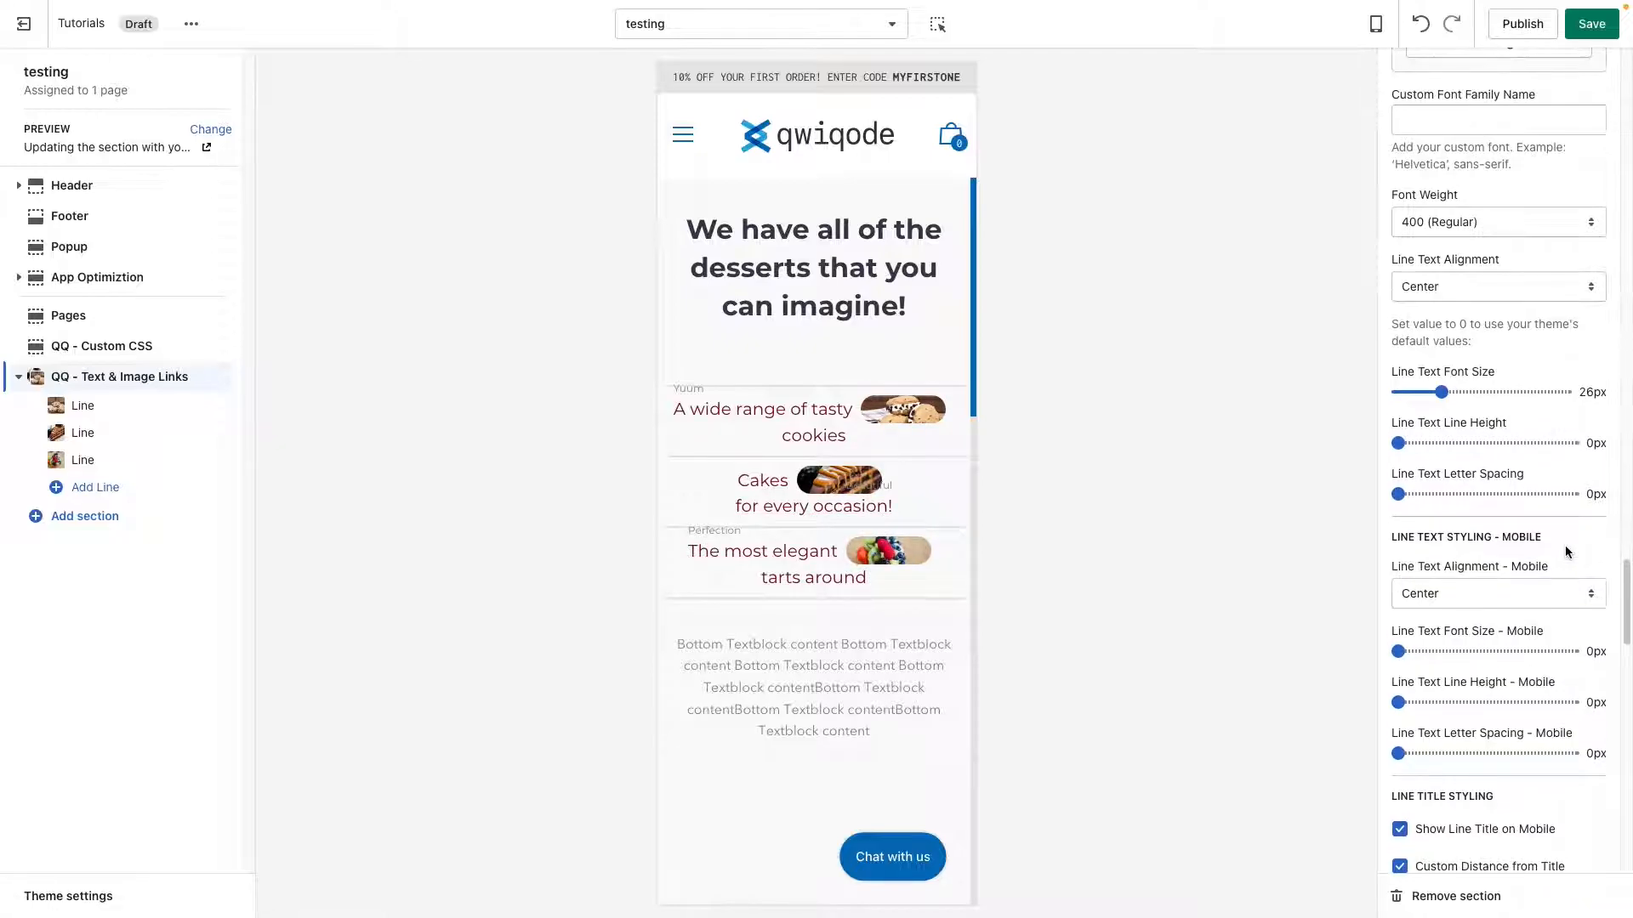
# Set the Line Text Font Size - Mobile to 14px and turn off Show Line Title on Mobile
pyautogui.scroll(-3, 1564, 562)
pyautogui.click(1433, 435)
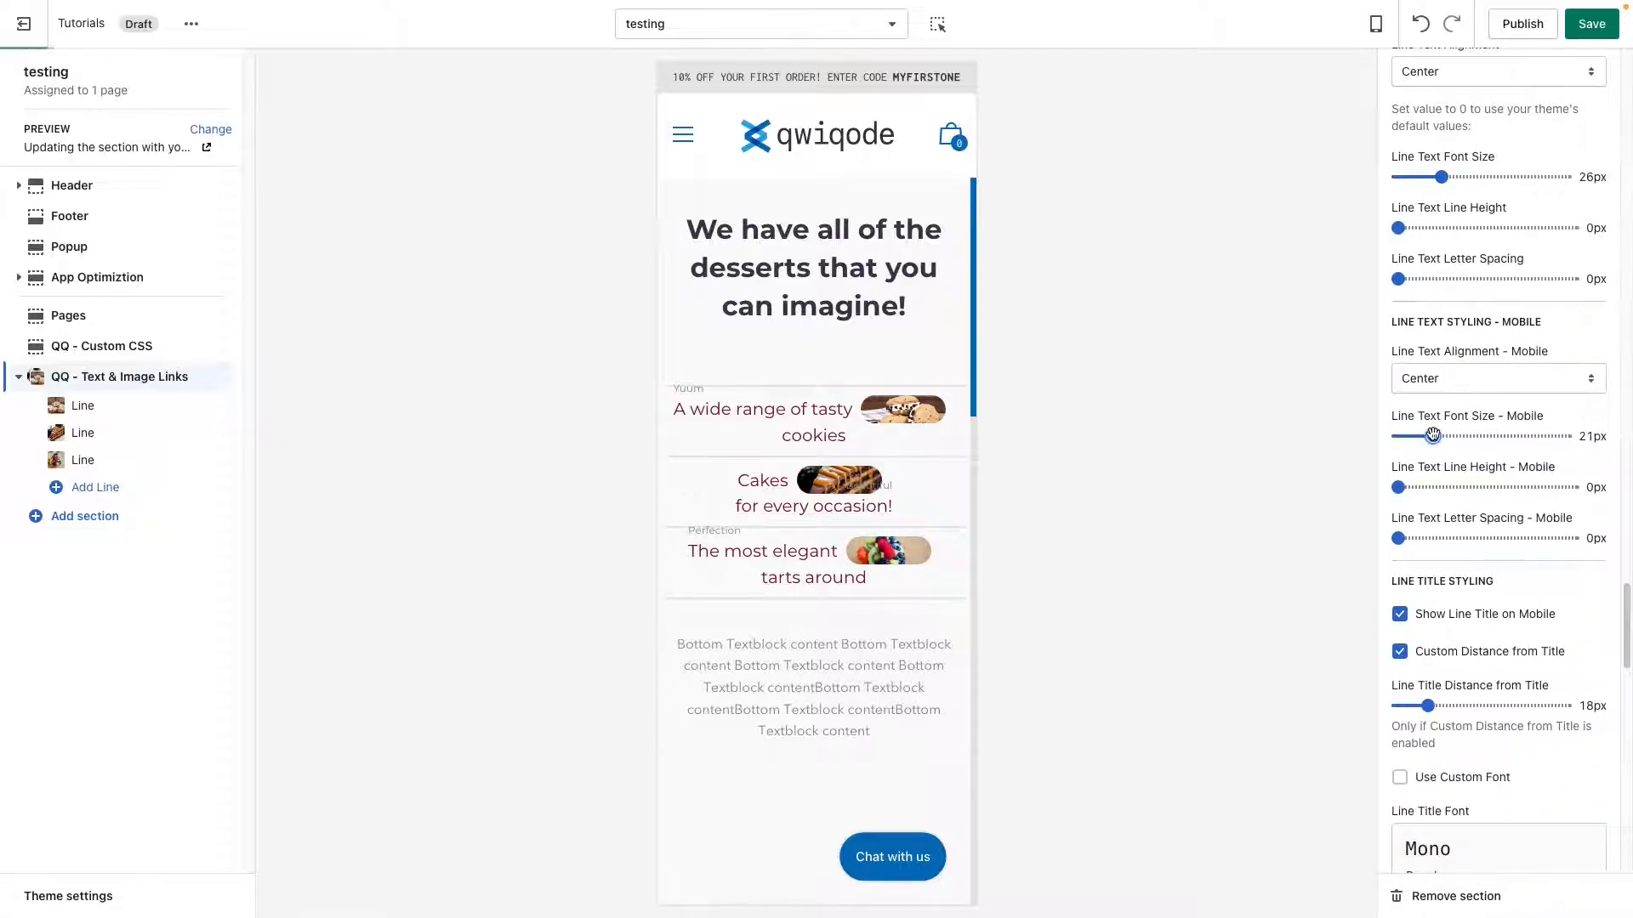
pyautogui.moveTo(1433, 435); pyautogui.dragTo(1420, 436)
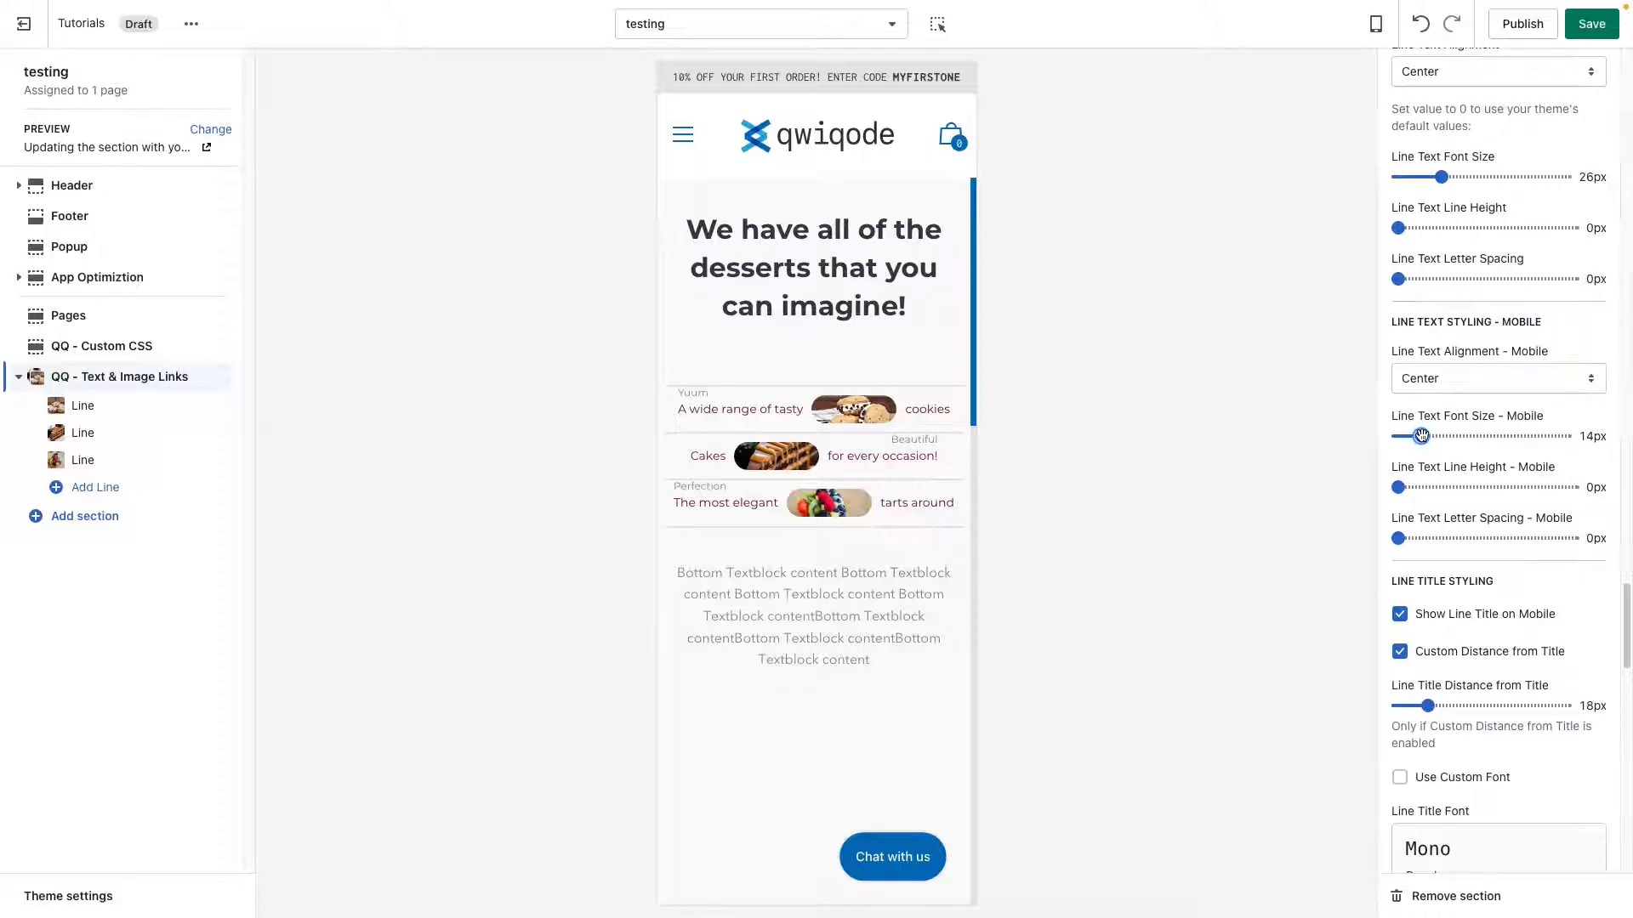
pyautogui.click(1482, 613)
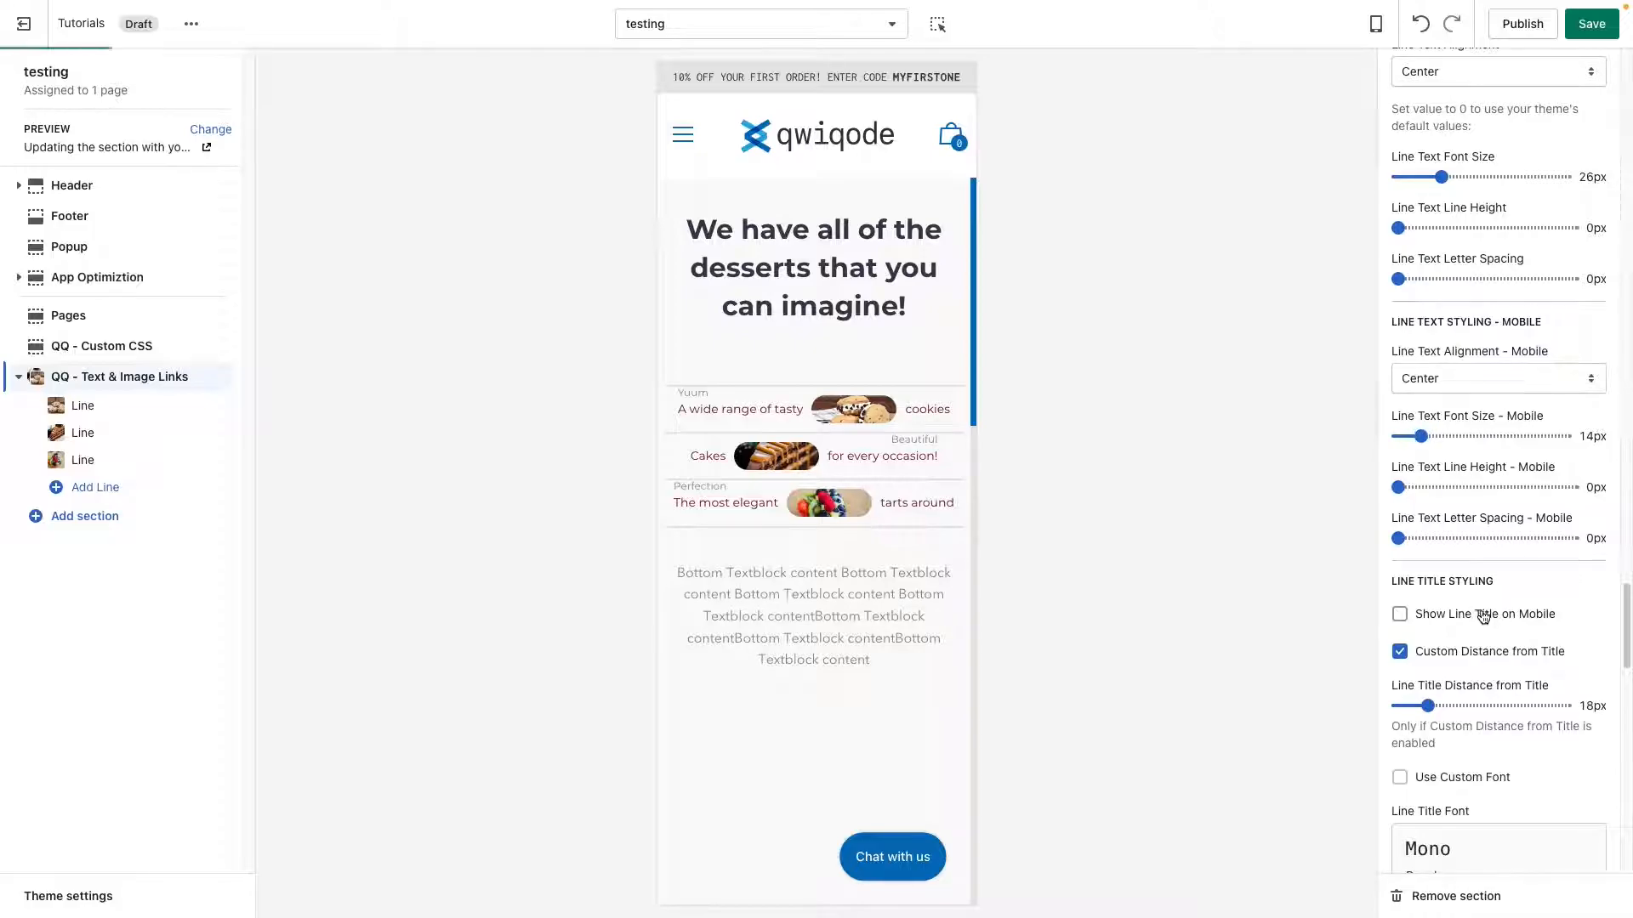